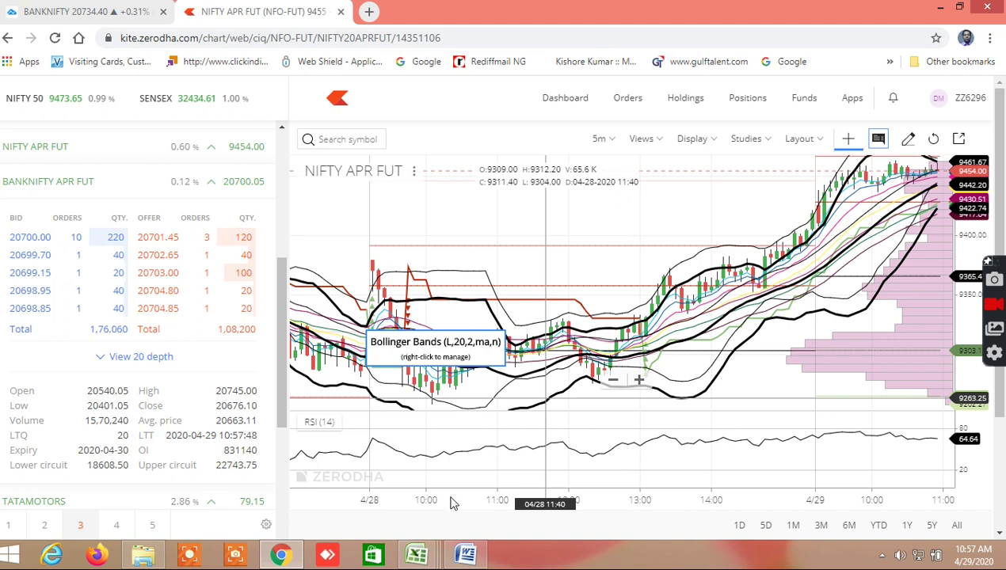
Try to switch from the browser to the first BUY LEVEL AND SELL LEVEL CUM SCREENER workbook window in Excel
mouse_move(417, 554)
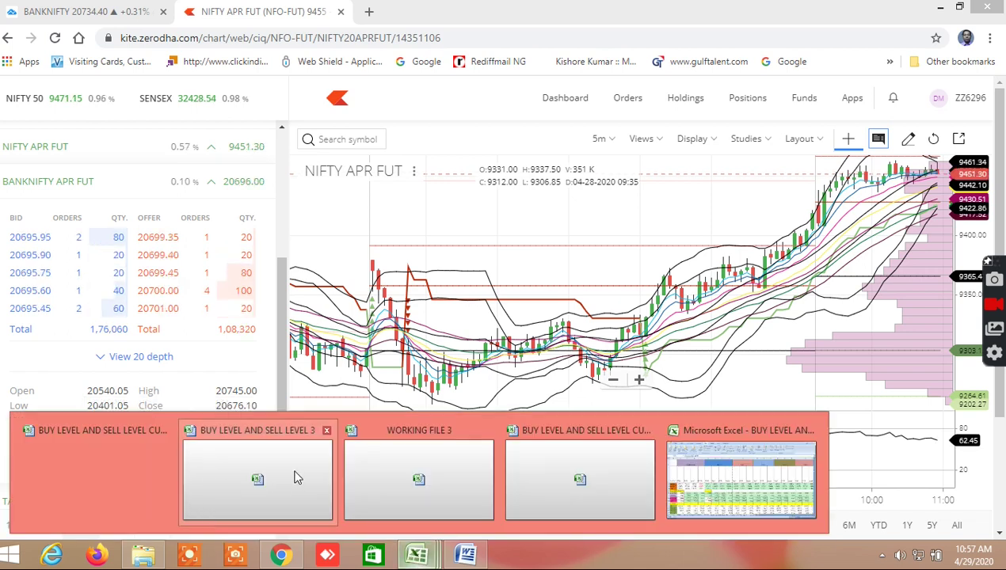
left_click(87, 490)
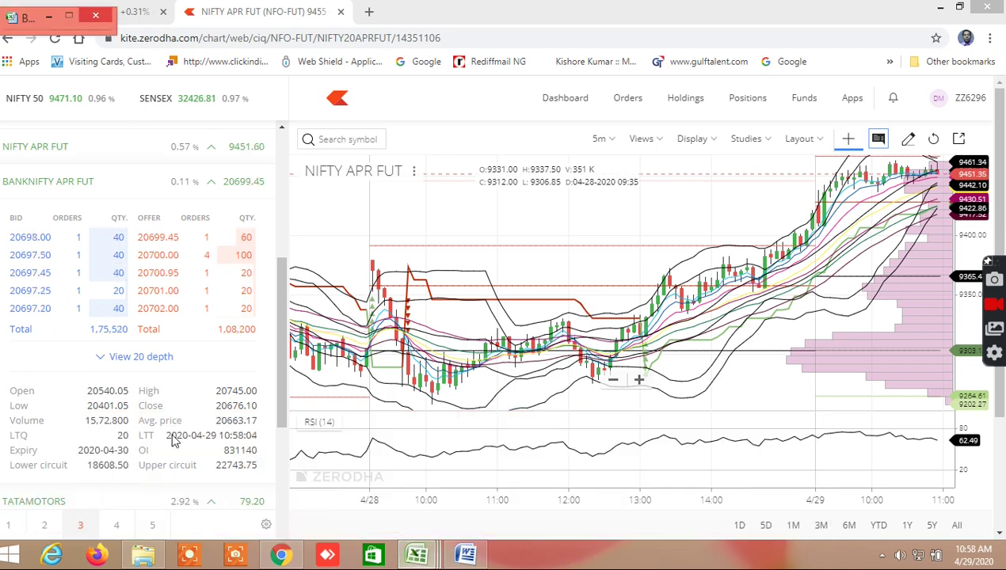
mouse_move(417, 554)
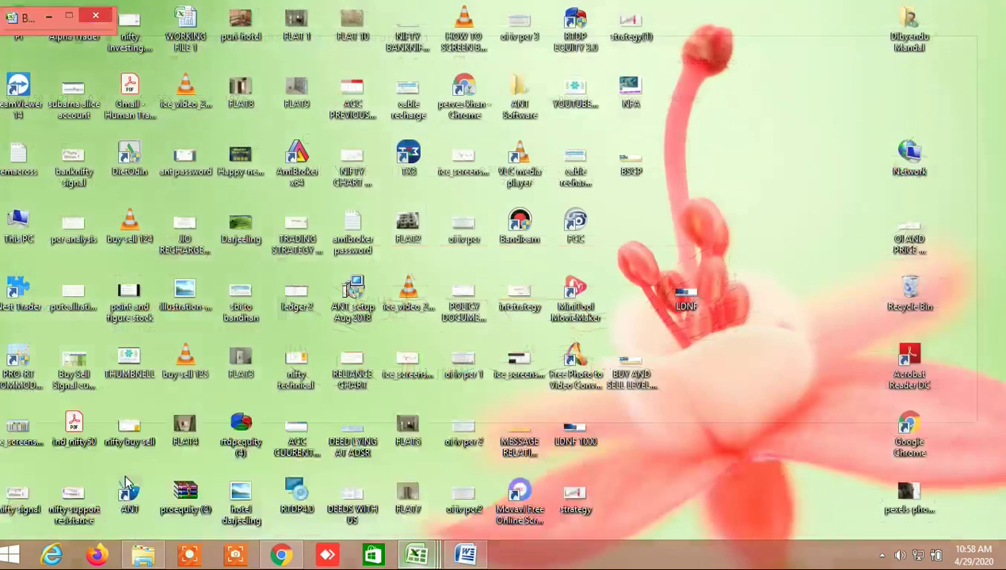
left_click(124, 472)
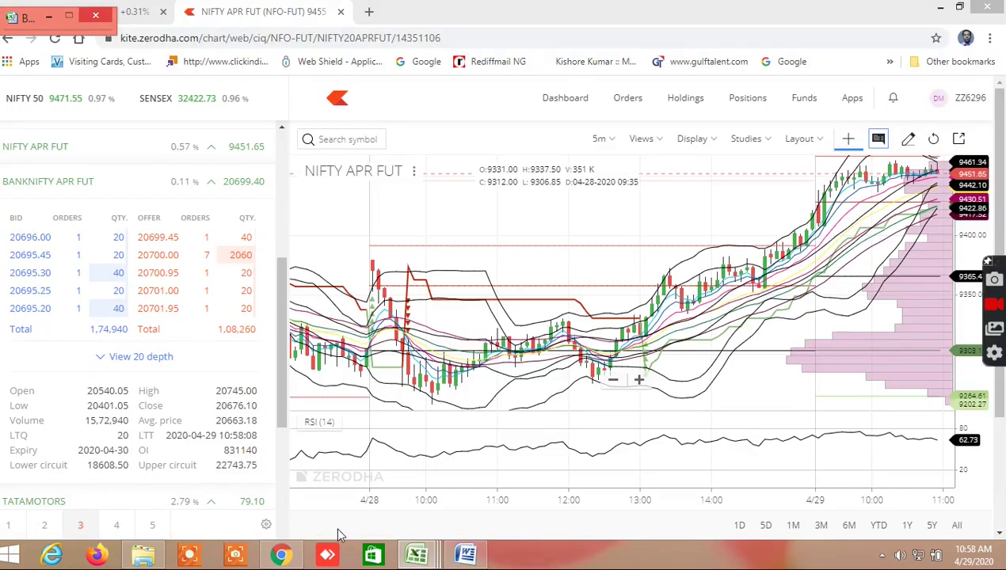
mouse_move(417, 555)
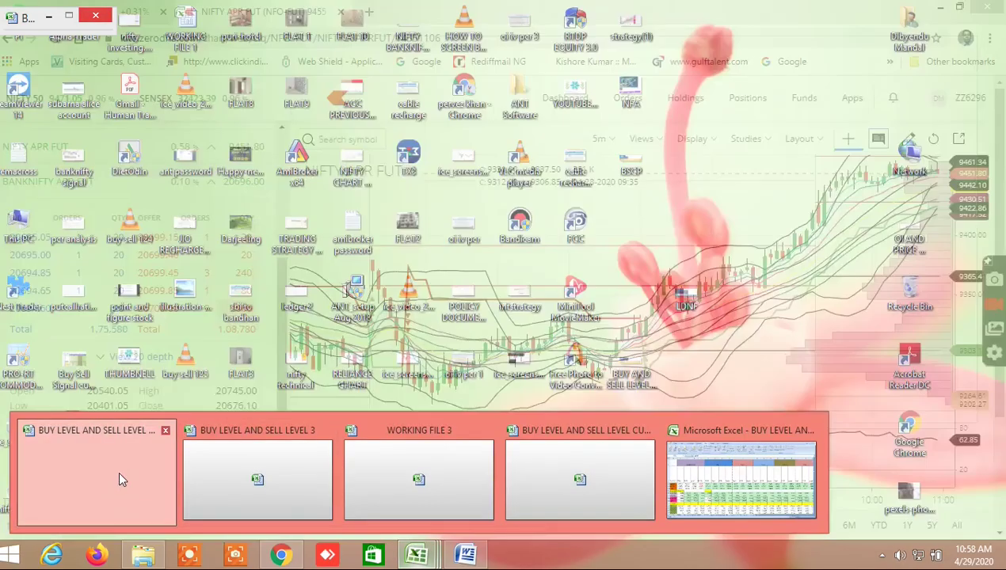
left_click(120, 478)
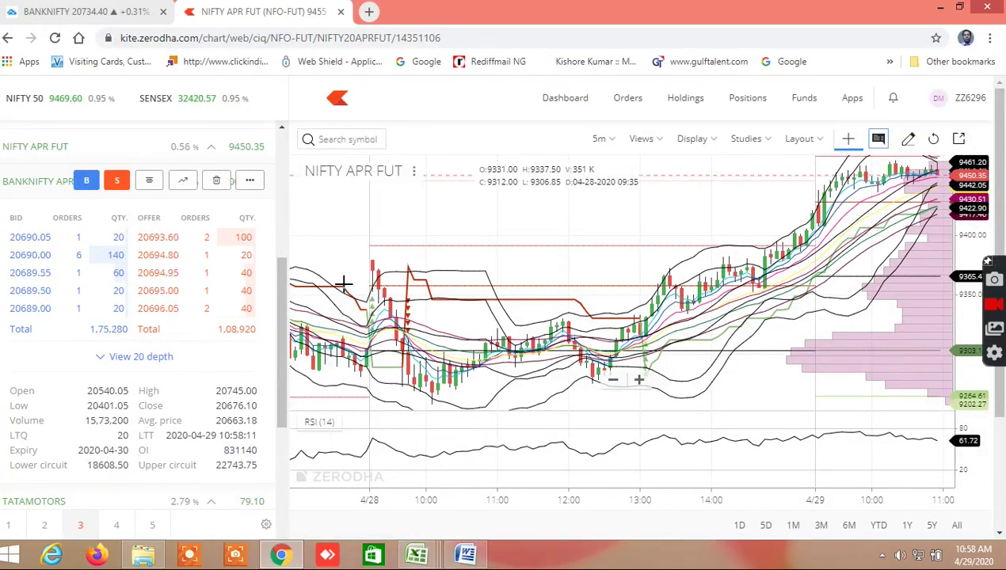
mouse_move(417, 554)
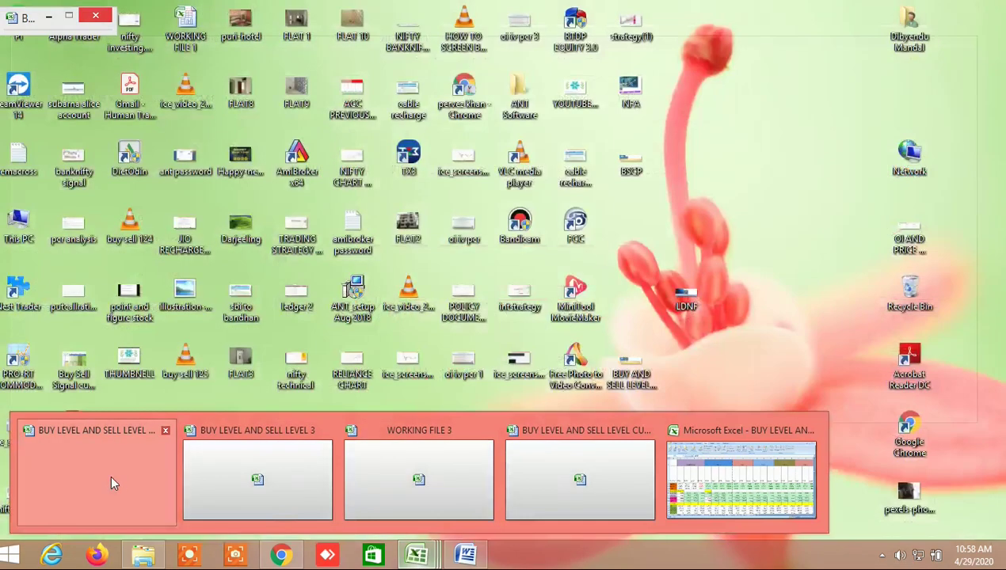
left_click(111, 483)
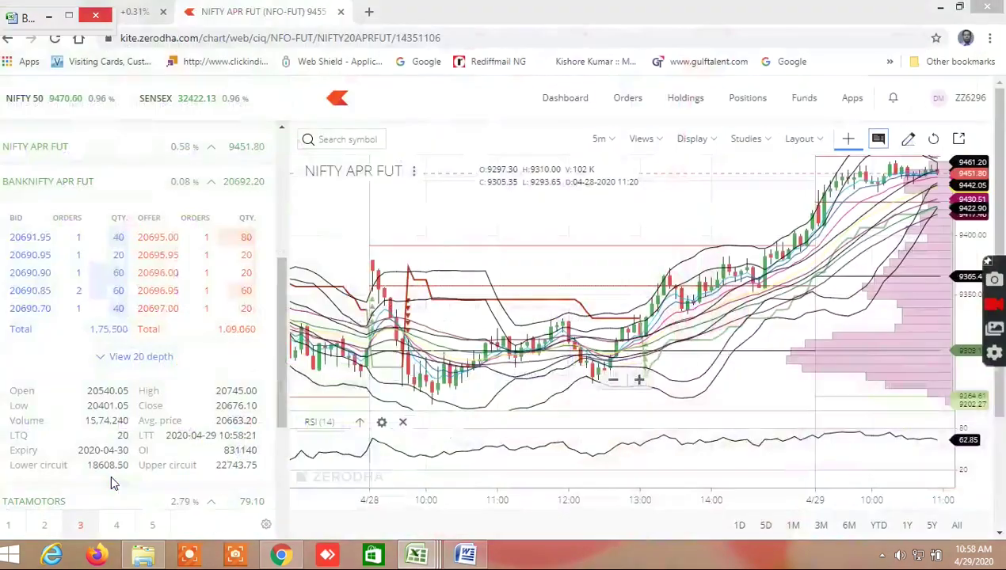
Minimize the open browser, Excel, Word and Downloads folder windows to clear the desktop
left_click(941, 9)
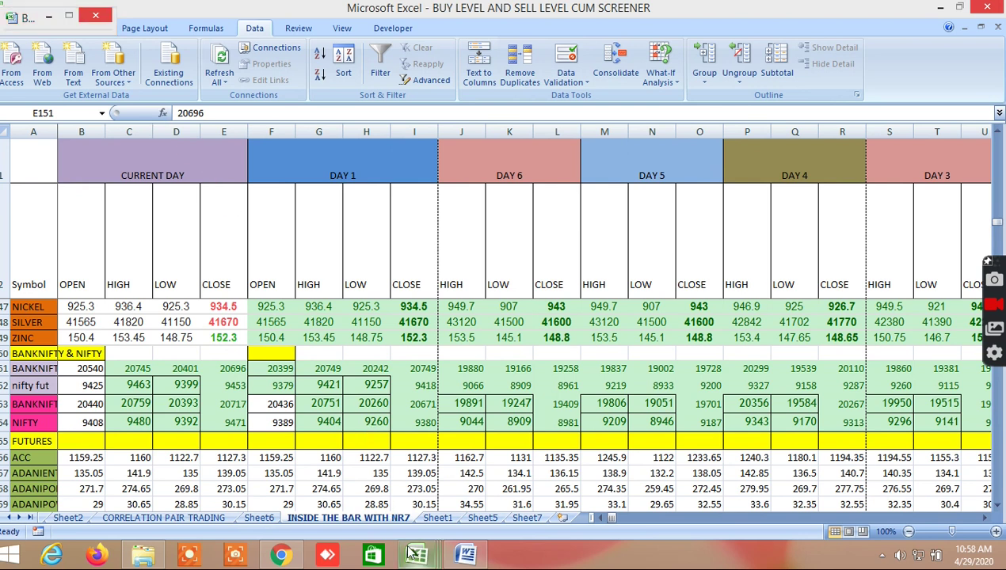
mouse_move(432, 560)
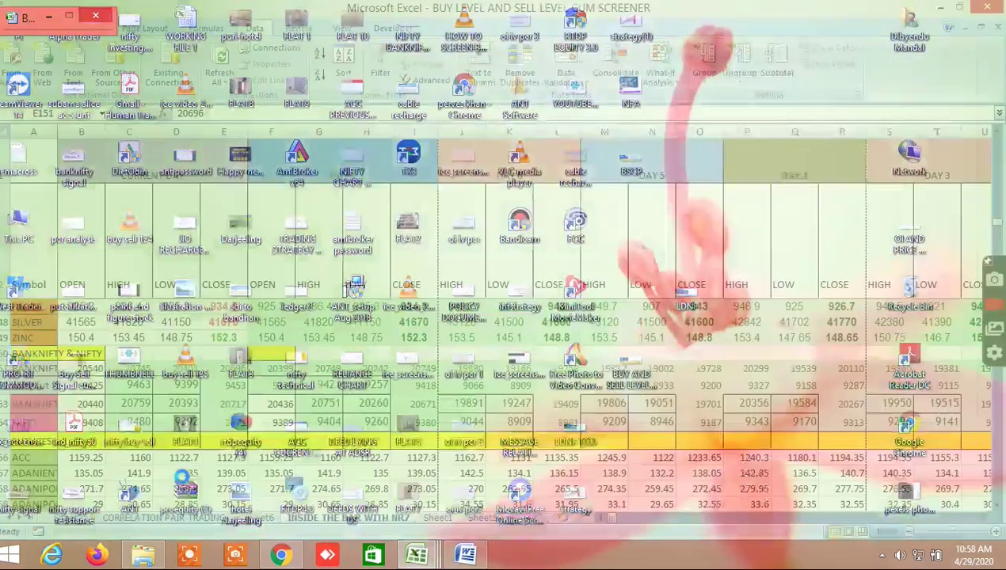
left_click(181, 473)
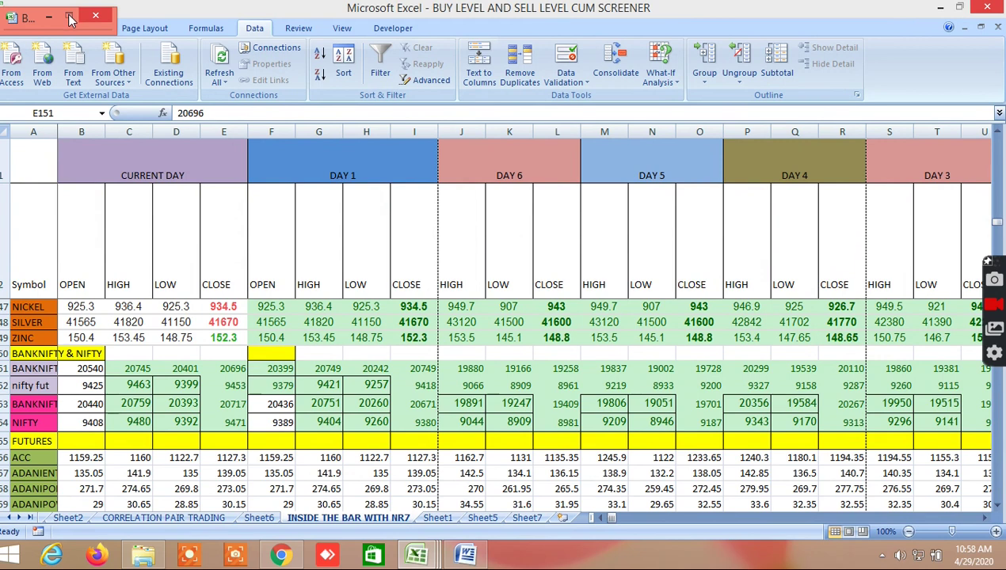
left_click(940, 8)
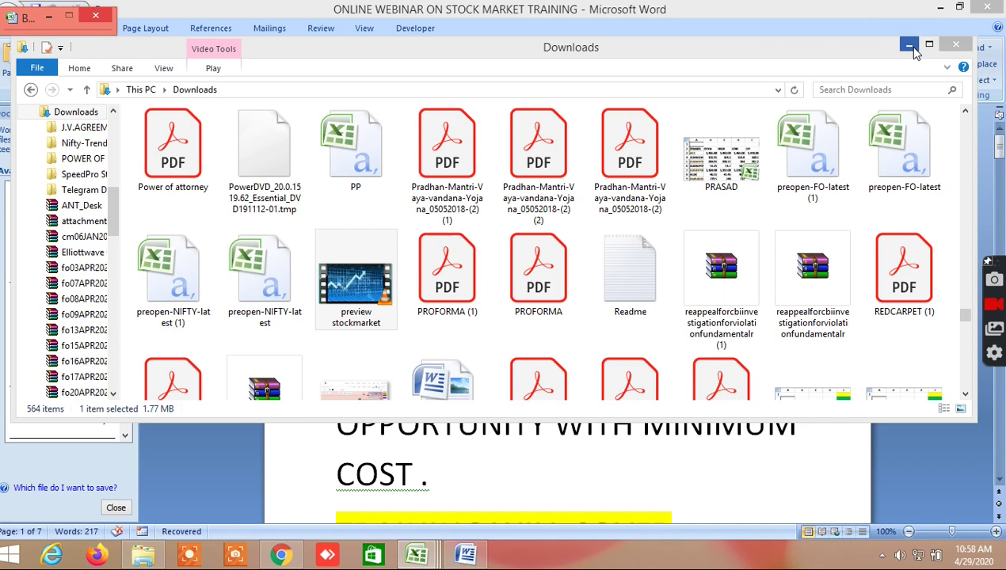
left_click(941, 9)
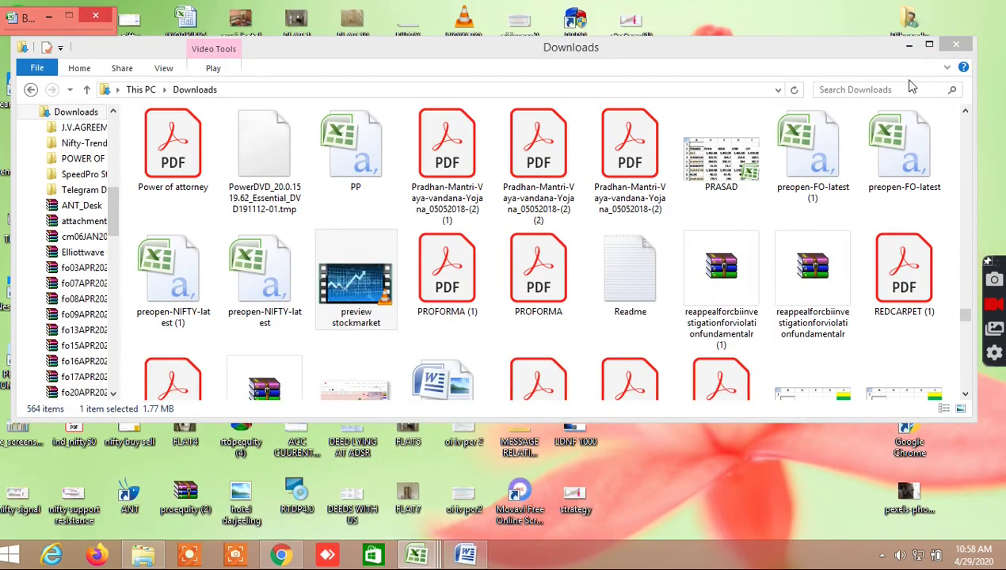
mouse_move(418, 554)
left_click(908, 47)
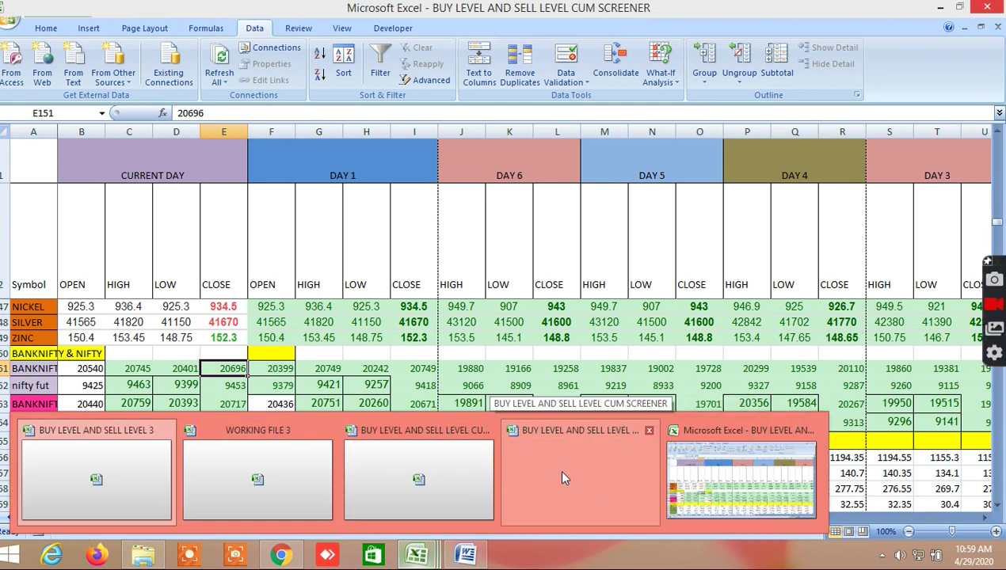
Switch to the BUY LEVEL AND SELL LEVEL CUM SCREENER 1 workbook in Excel
left_click(561, 477)
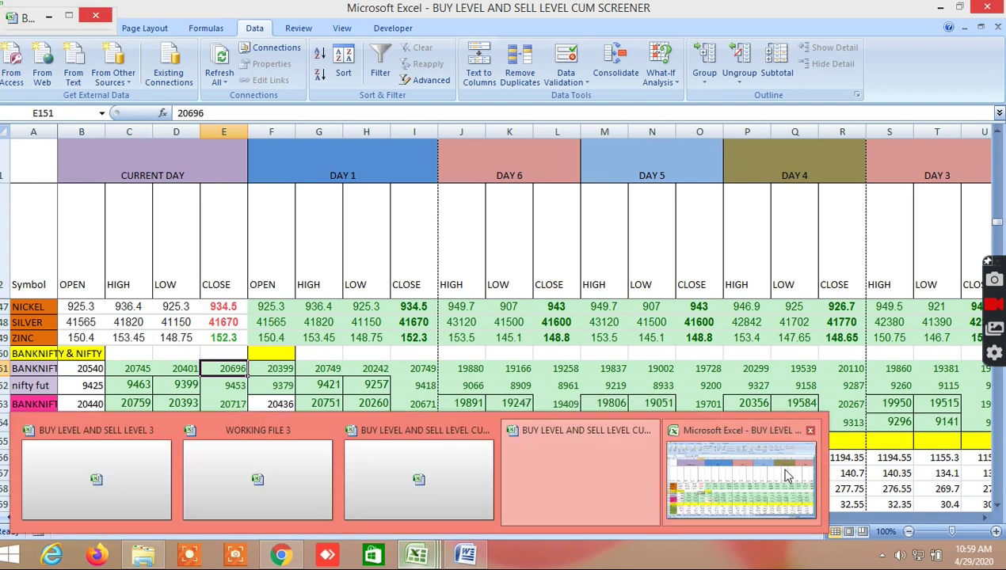
left_click(756, 480)
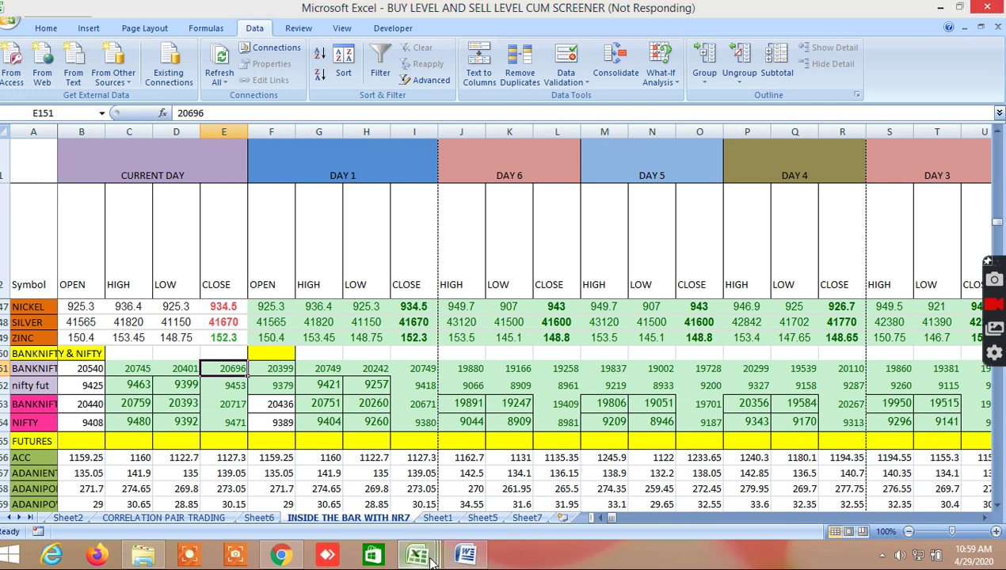
mouse_move(418, 554)
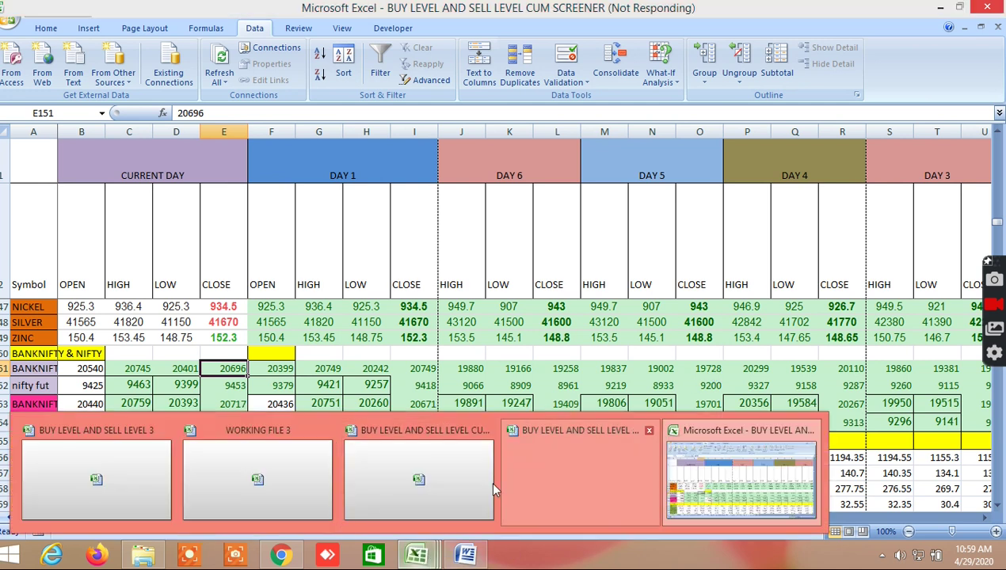
left_click(444, 478)
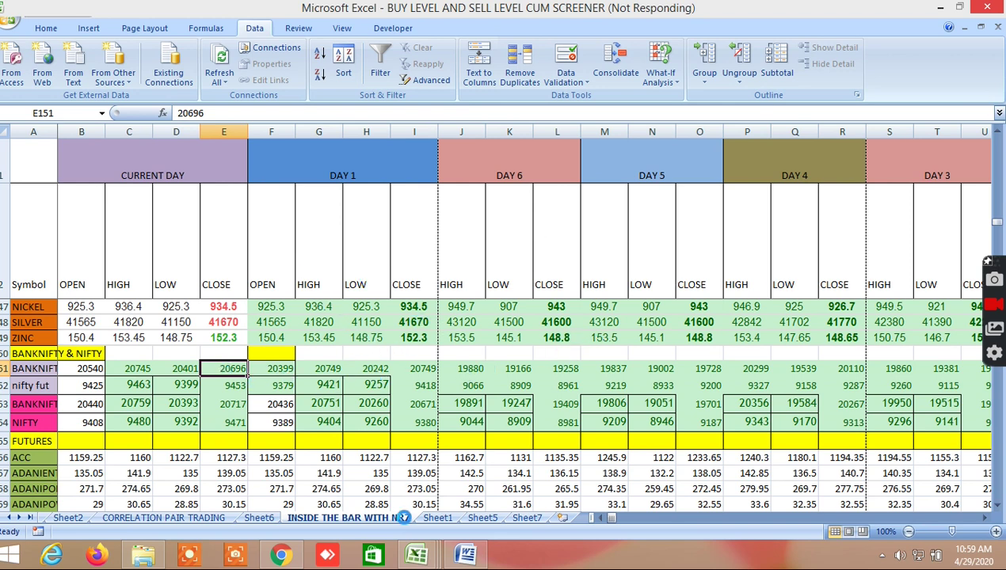
mouse_move(417, 556)
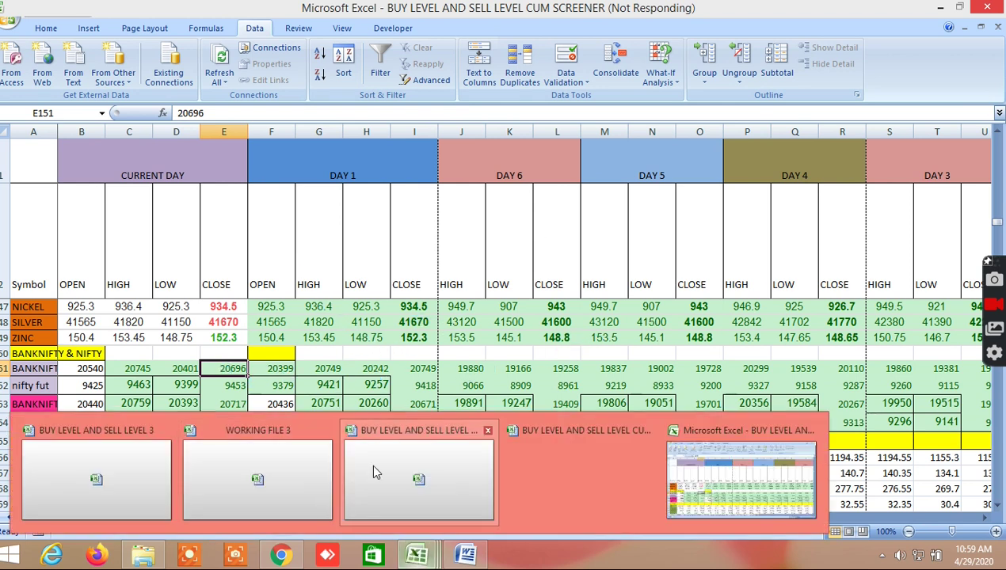
left_click(442, 475)
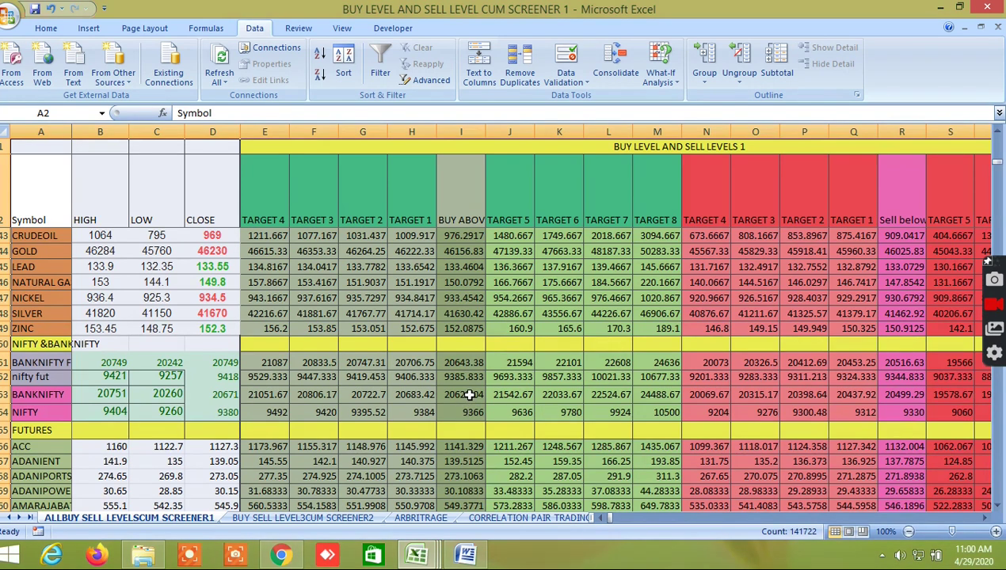
Check the BANKNIFTY buy-above and Target 1 levels, plus the buy-above levels for BANKNIFTY futures and nifty fut
left_click(469, 395)
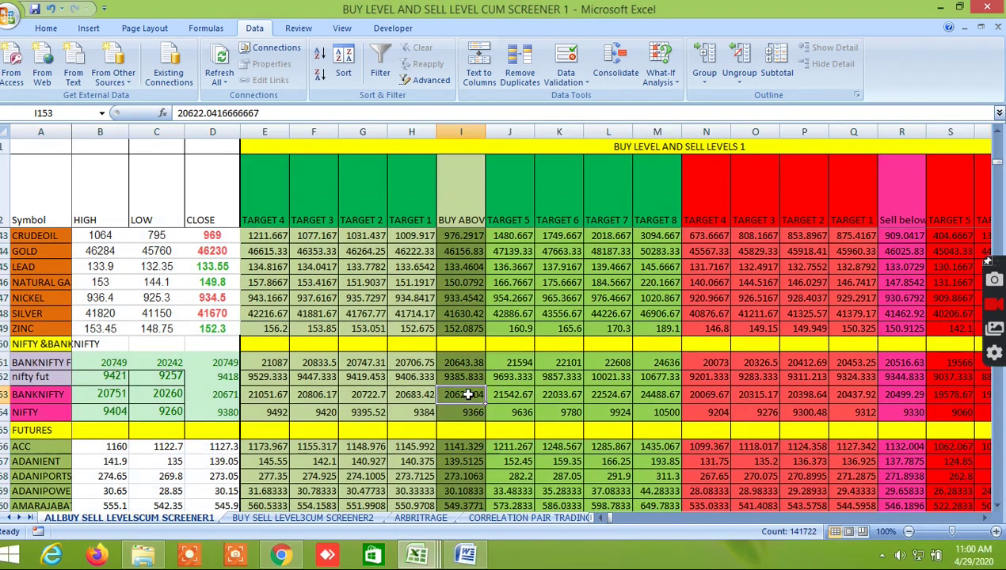
left_click(413, 396)
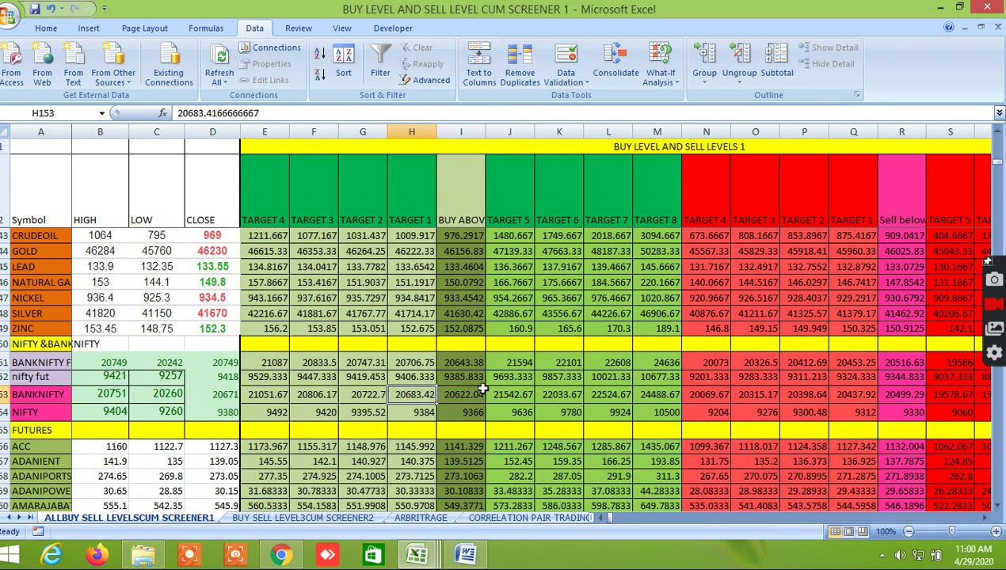
left_click(468, 363)
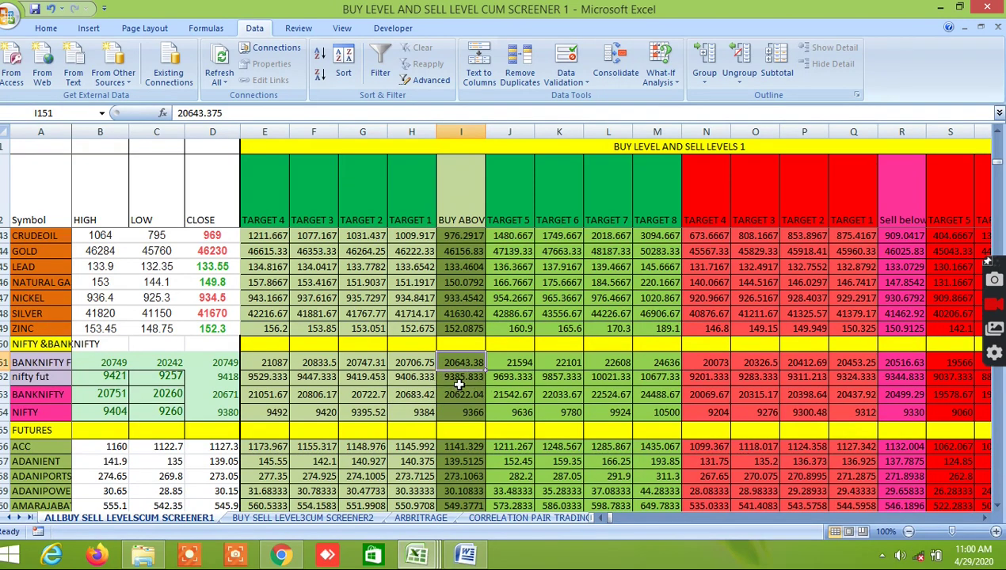
left_click(467, 379)
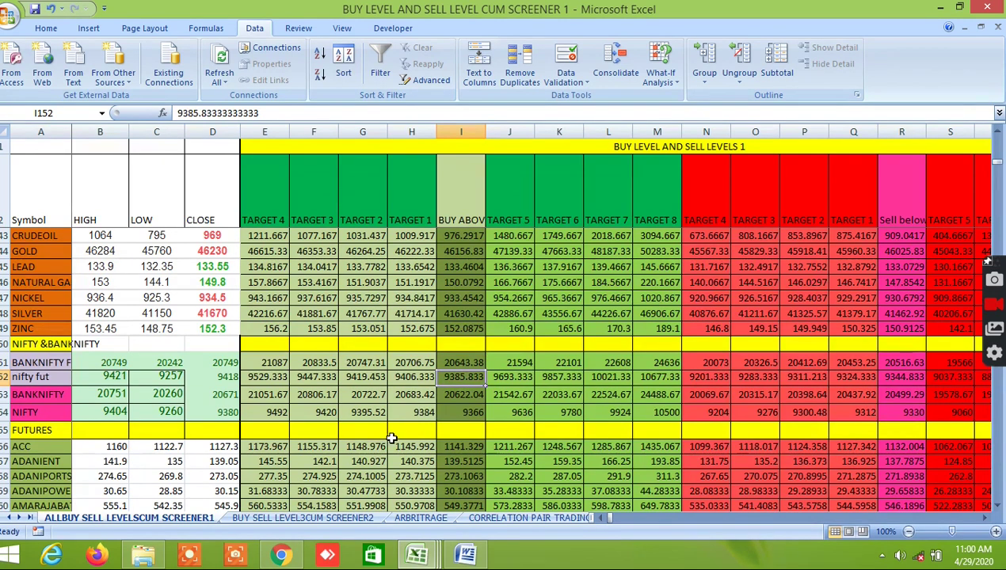
Switch to Zerodha Kite in Chrome and load the BANKNIFTY APR FUT chart from the watchlist
left_click(295, 555)
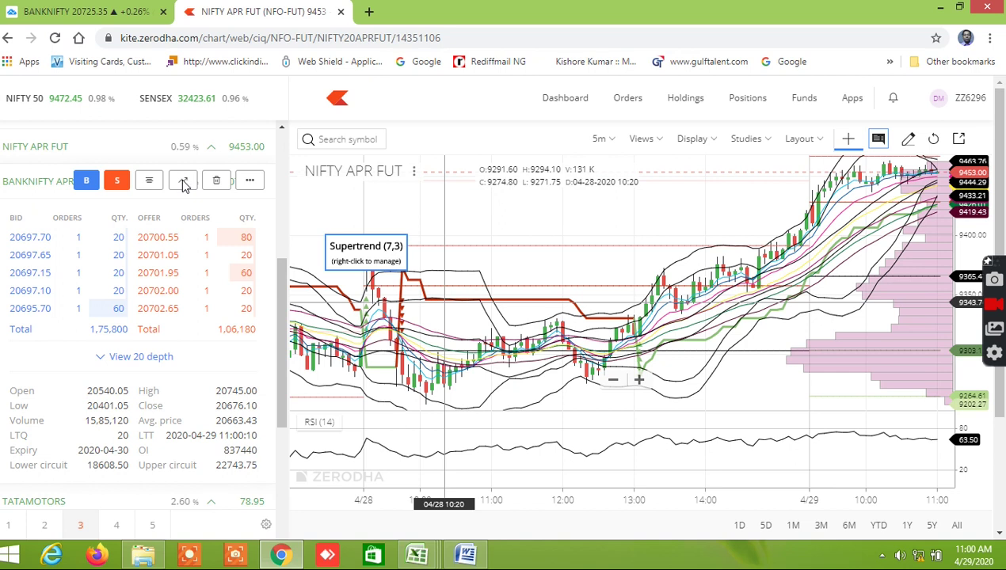
left_click(184, 181)
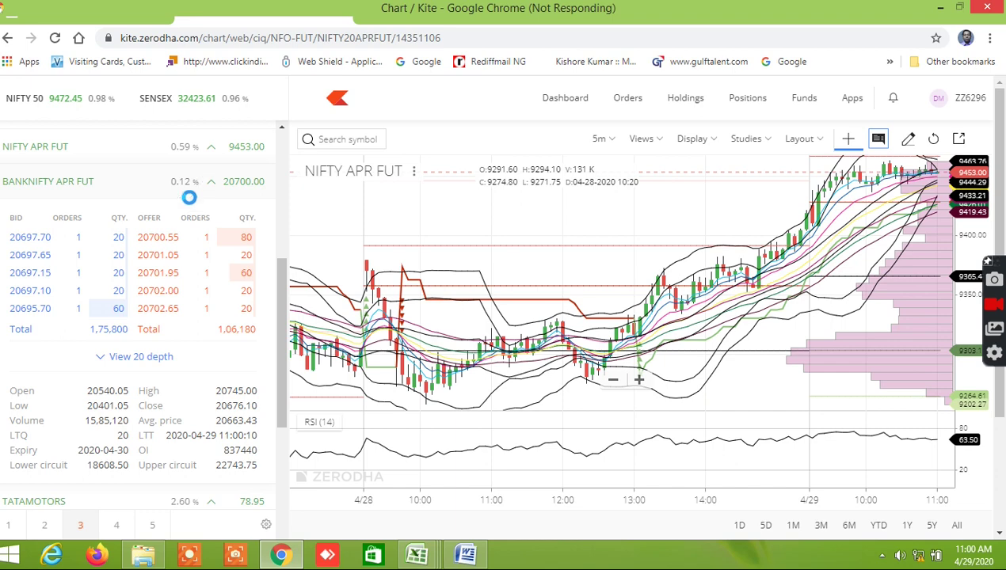
key("alt+Tab")
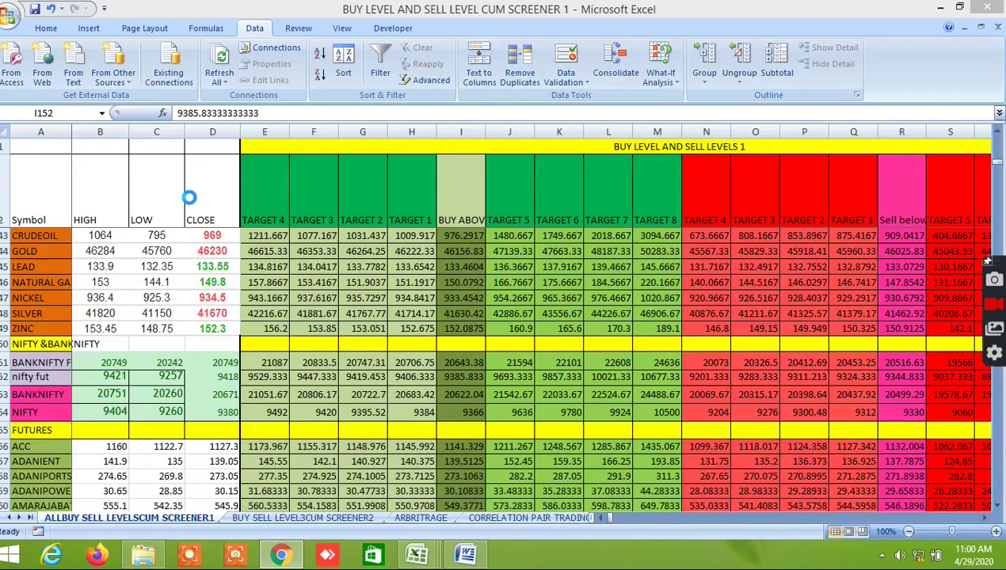
key("alt+Tab")
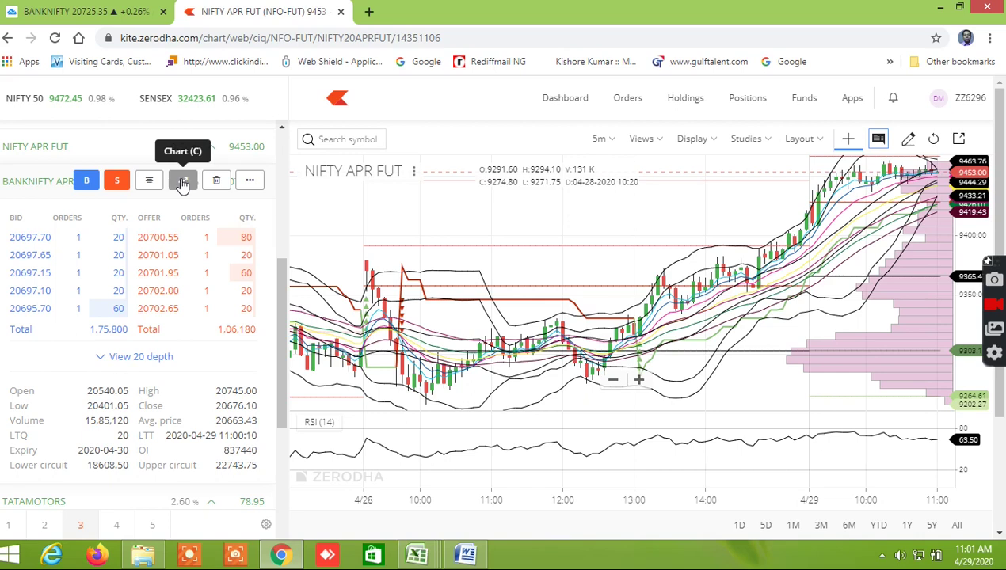
left_click(182, 182)
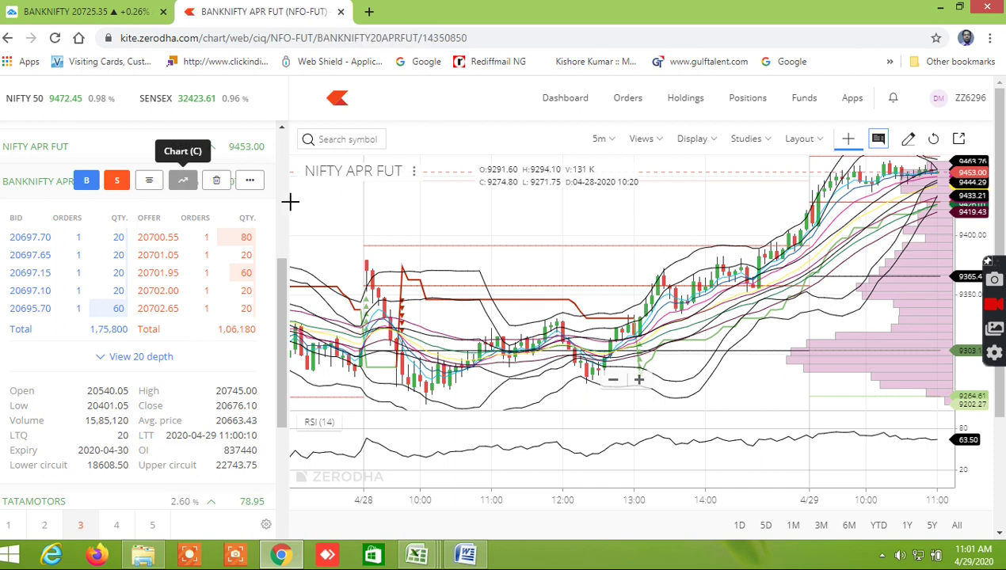
left_click(184, 184)
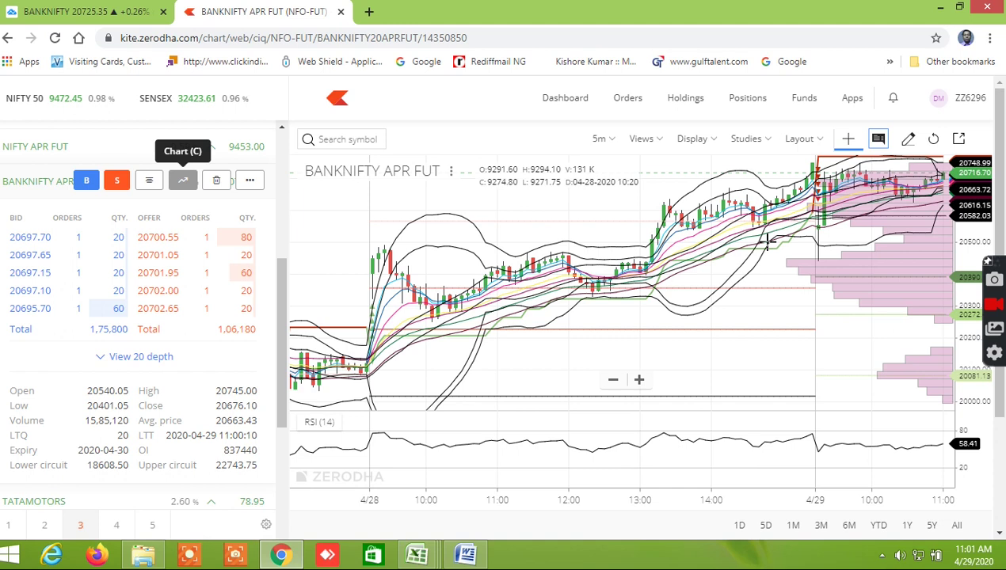
Examine the BANKNIFTY APR FUT five-minute candles around the 4/29 opening and the preceding session's price movement
left_click(821, 258)
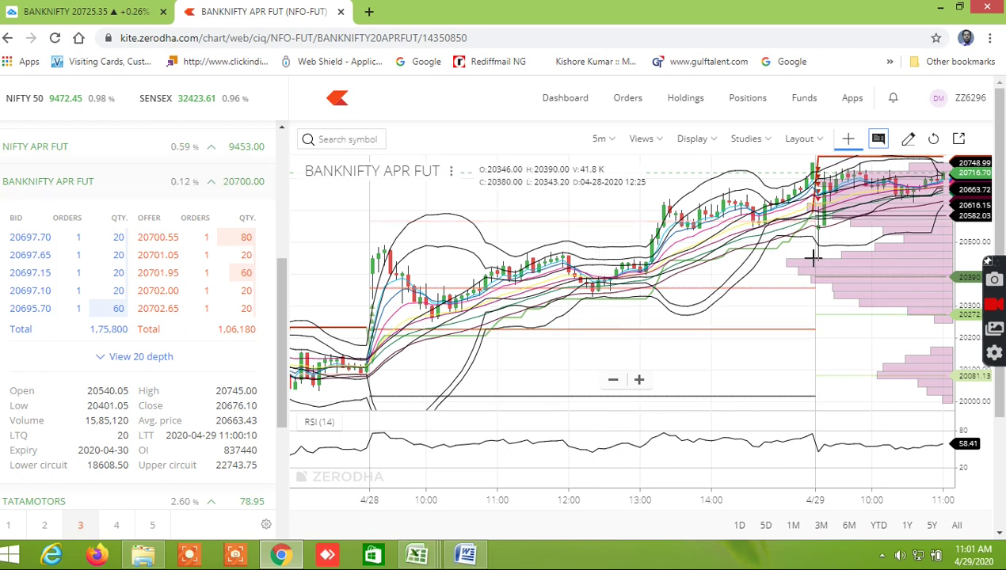
scroll(815, 253, "up", 2)
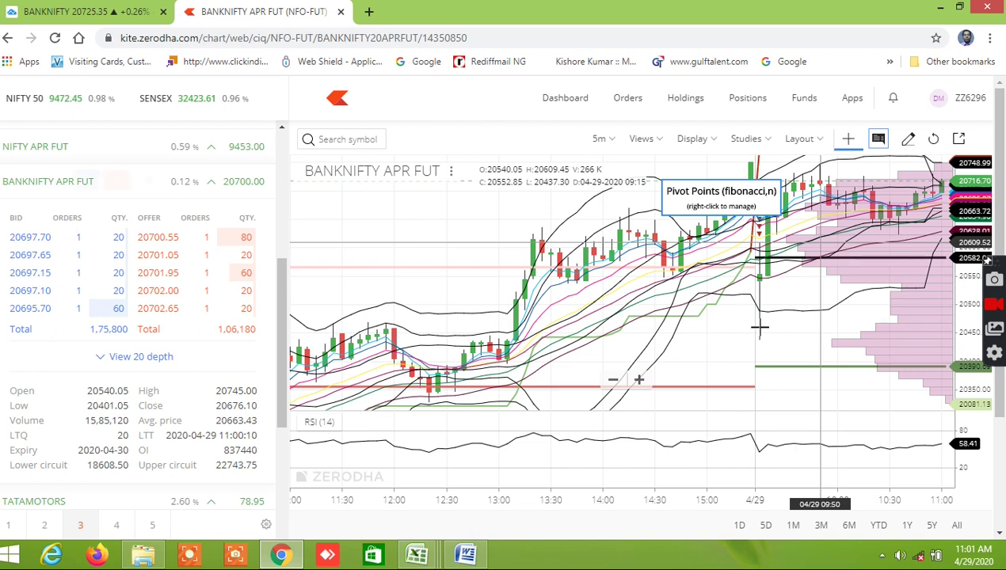
scroll(759, 326, "up", 1)
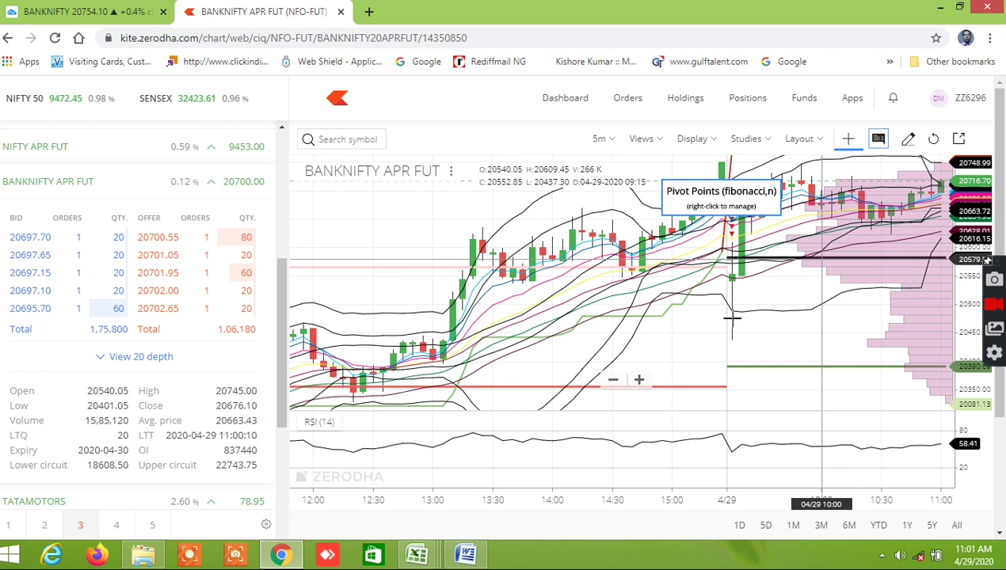
scroll(733, 304, "down", 3)
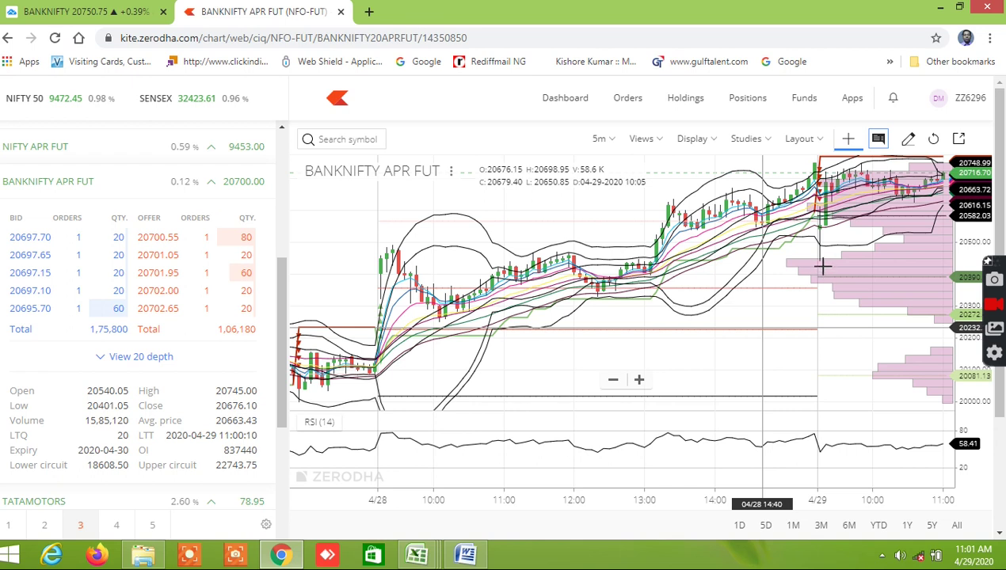
scroll(821, 261, "down", 2)
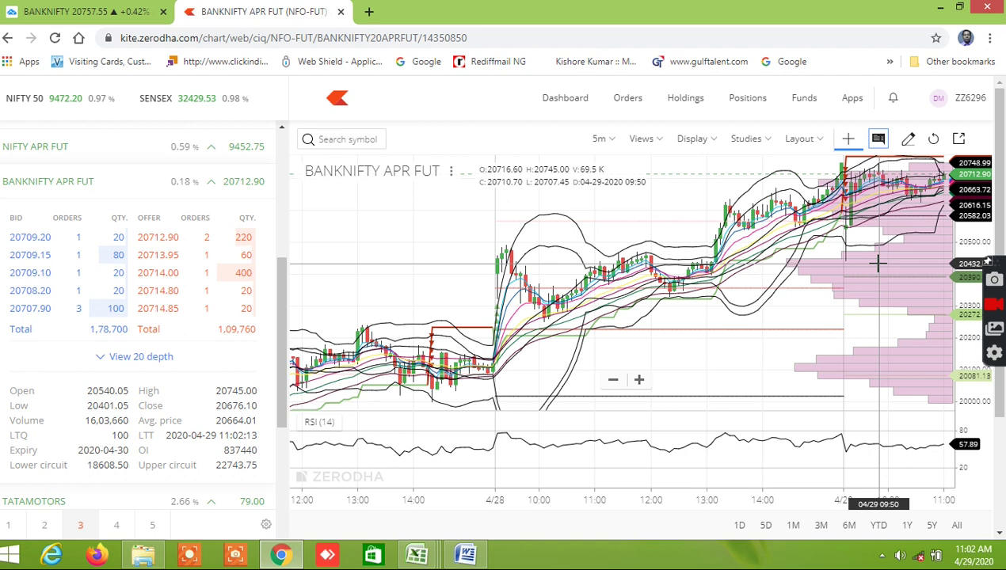
Switch to the BUY LEVEL AND SELL LEVEL CUM SCREENER workbook in Excel
left_click(417, 554)
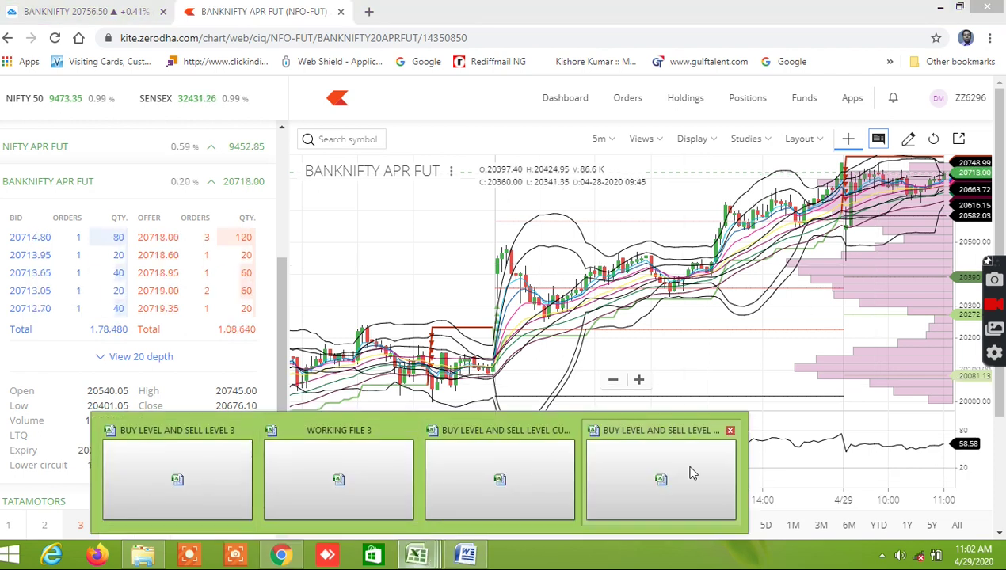
left_click(423, 555)
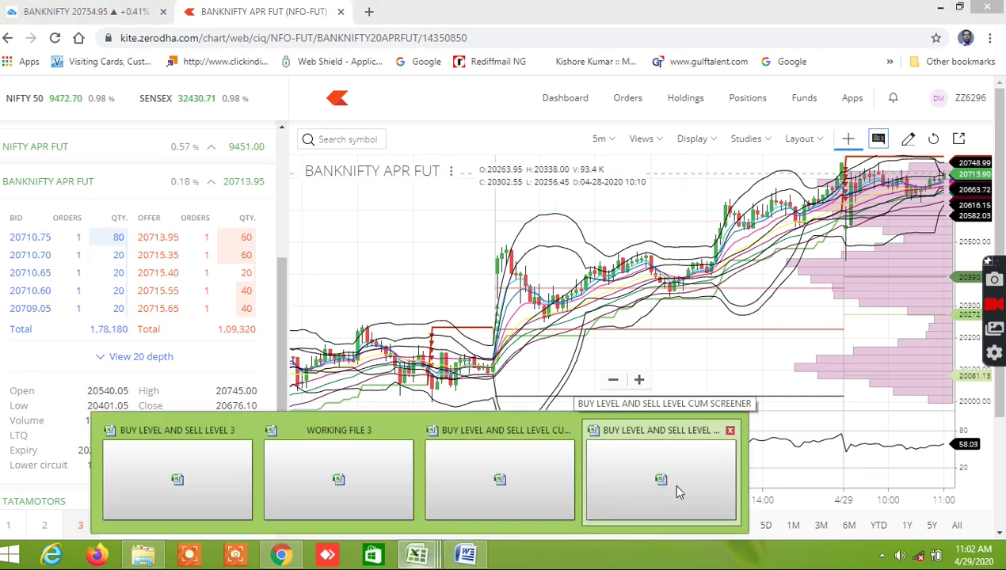
left_click(678, 491)
mouse_move(417, 555)
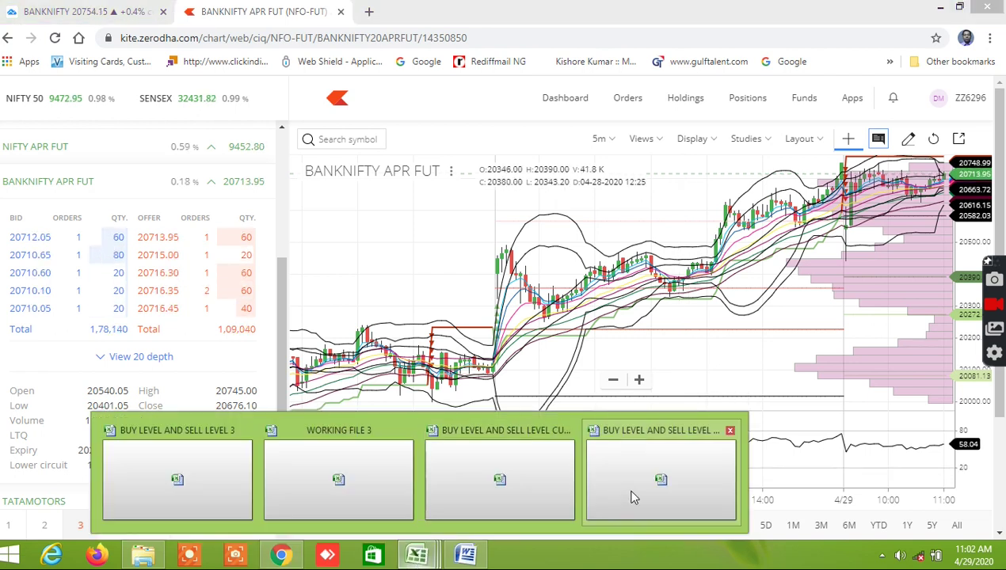
left_click(644, 488)
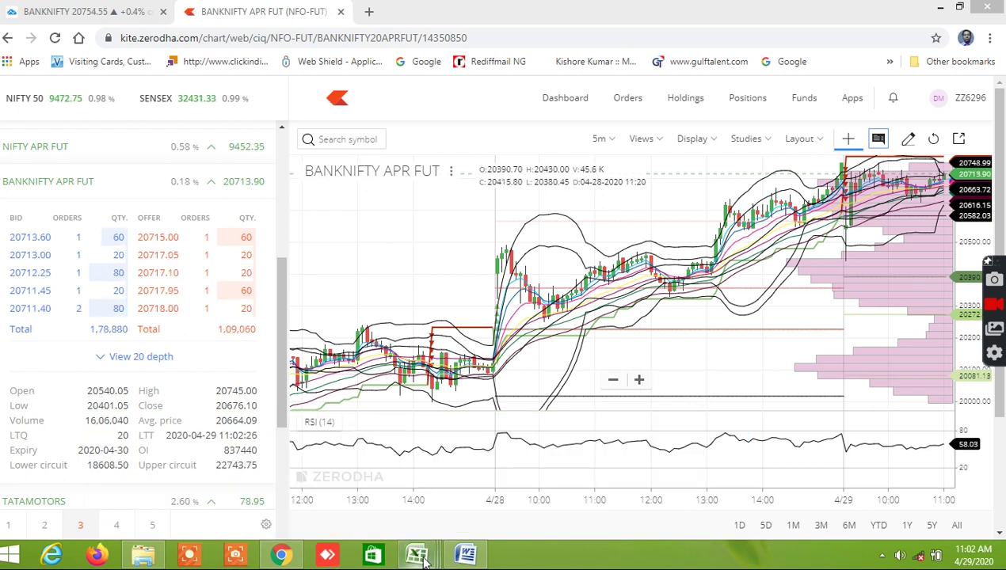
left_click(659, 482)
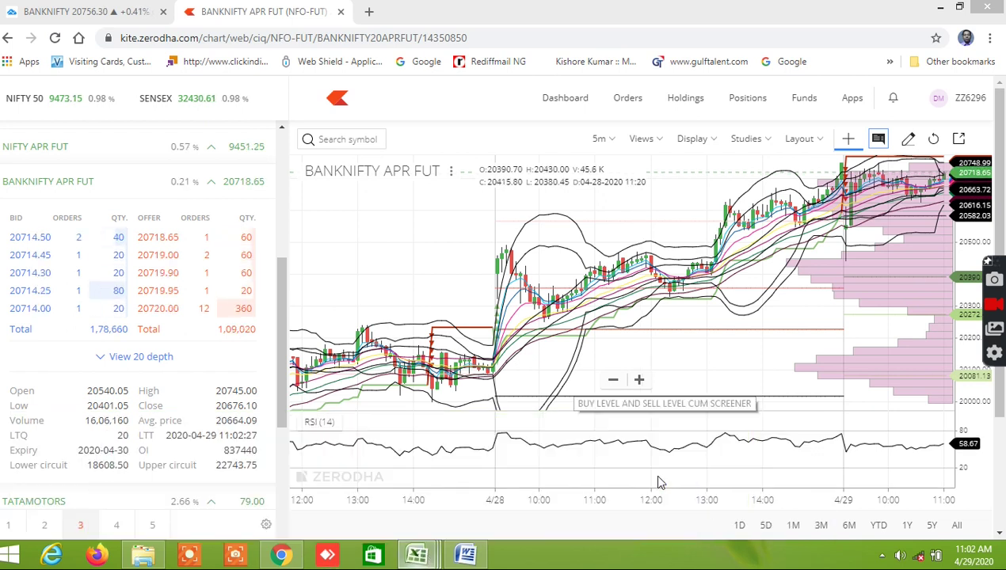
mouse_move(428, 559)
left_click(644, 480)
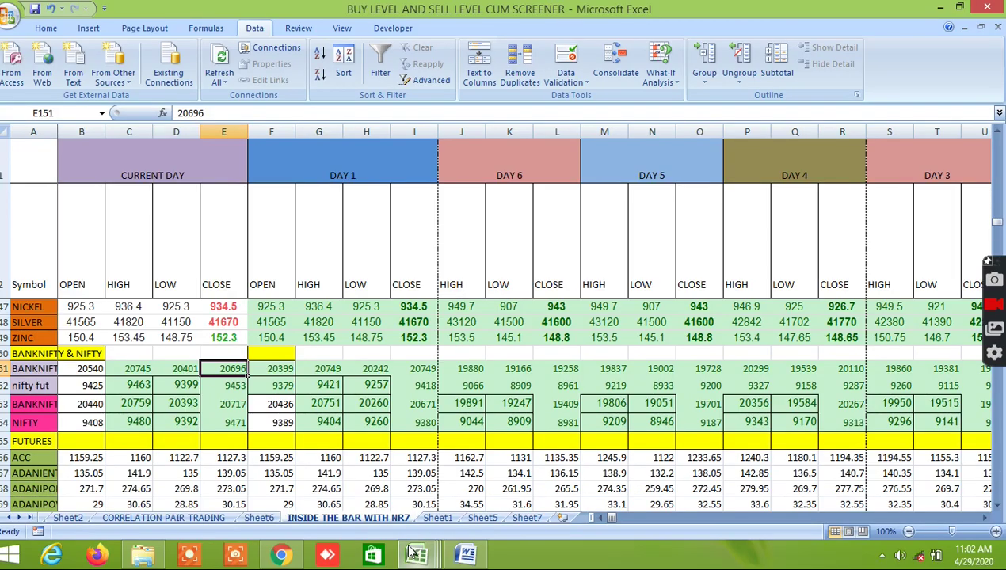
Bring up the BUY LEVEL AND SELL LEVEL CUM SCREENER 1 workbook to view the BANKNIFTY futures buy and sell levels
mouse_move(417, 555)
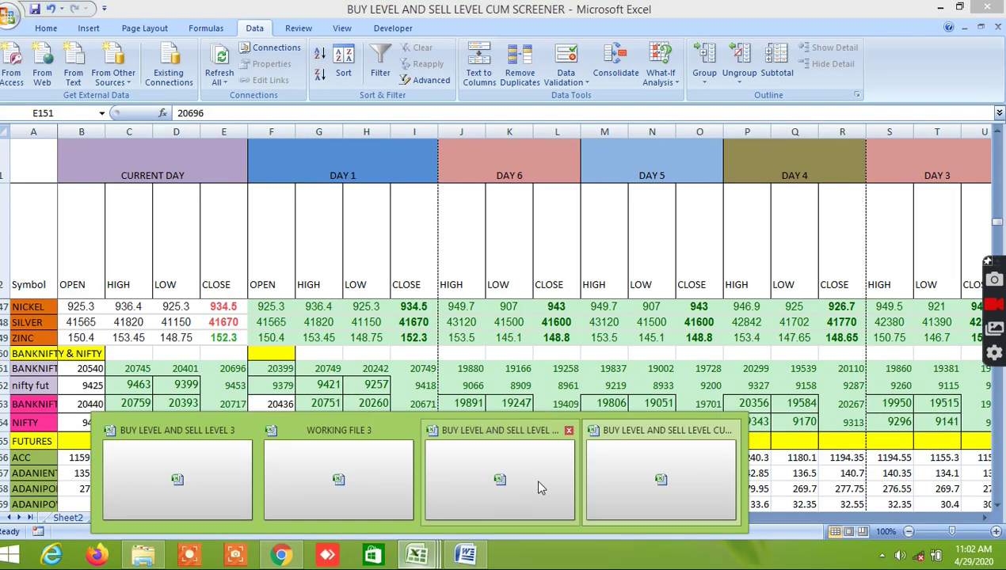
left_click(648, 462)
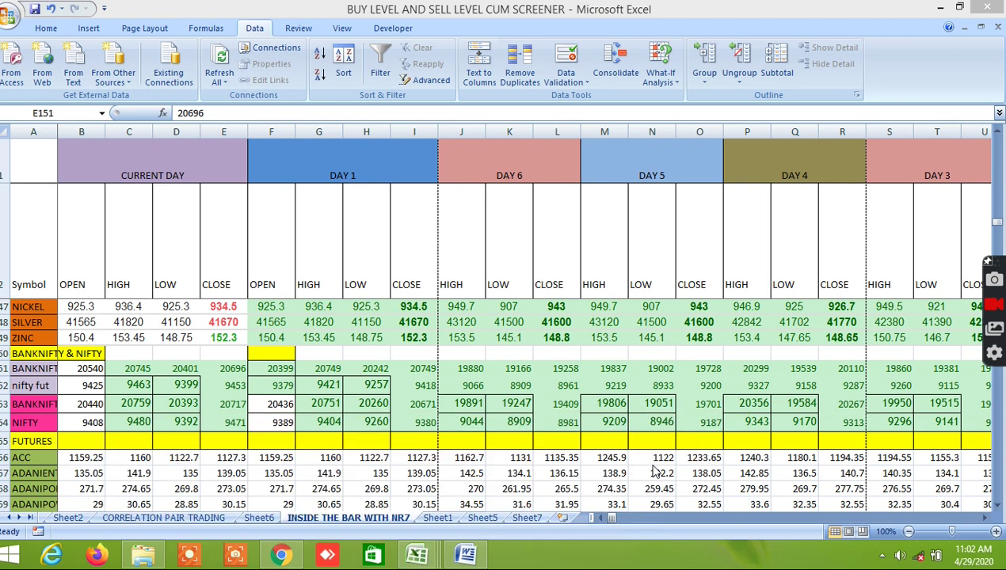
mouse_move(417, 554)
left_click(491, 504)
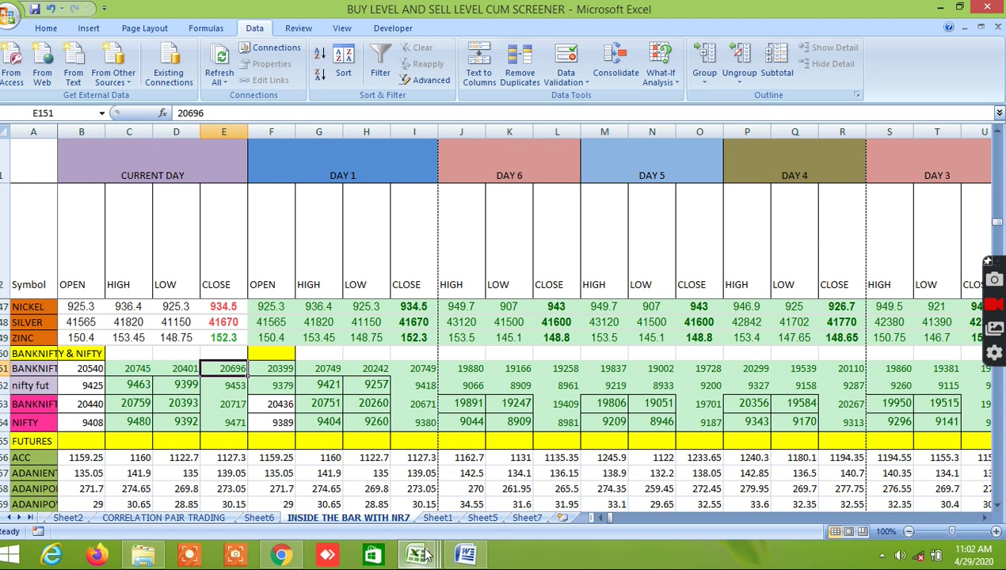
mouse_move(424, 557)
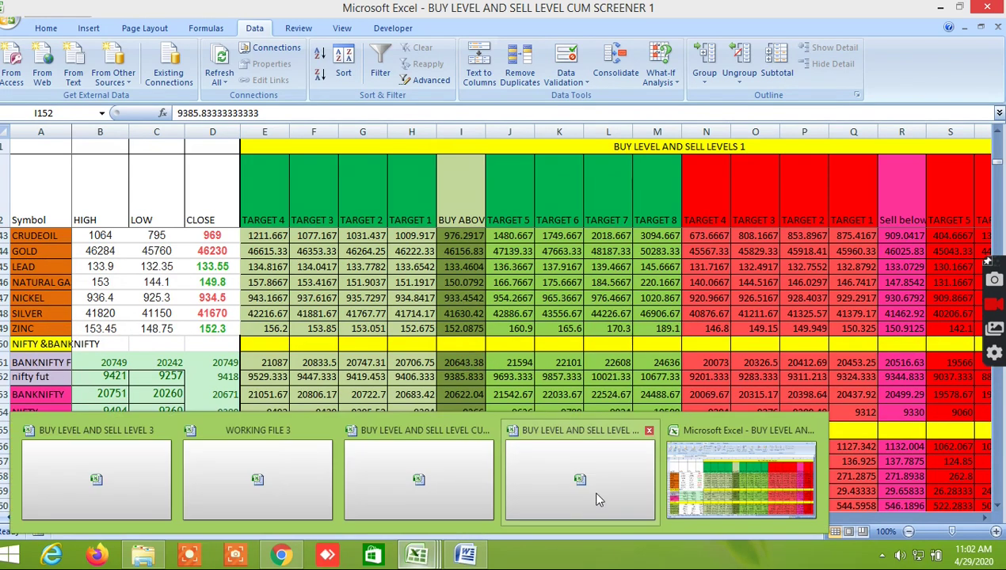
left_click(608, 479)
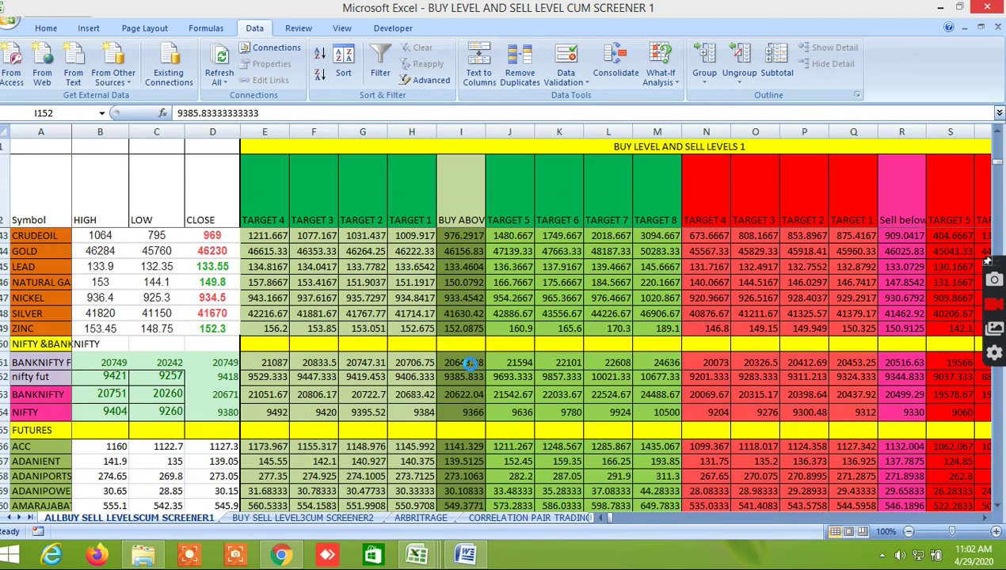
Check the 4/29 candles of BANKNIFTY APR FUT in Kite in Chrome and return to the CUM SCREENER 1 workbook in Excel
left_click(291, 540)
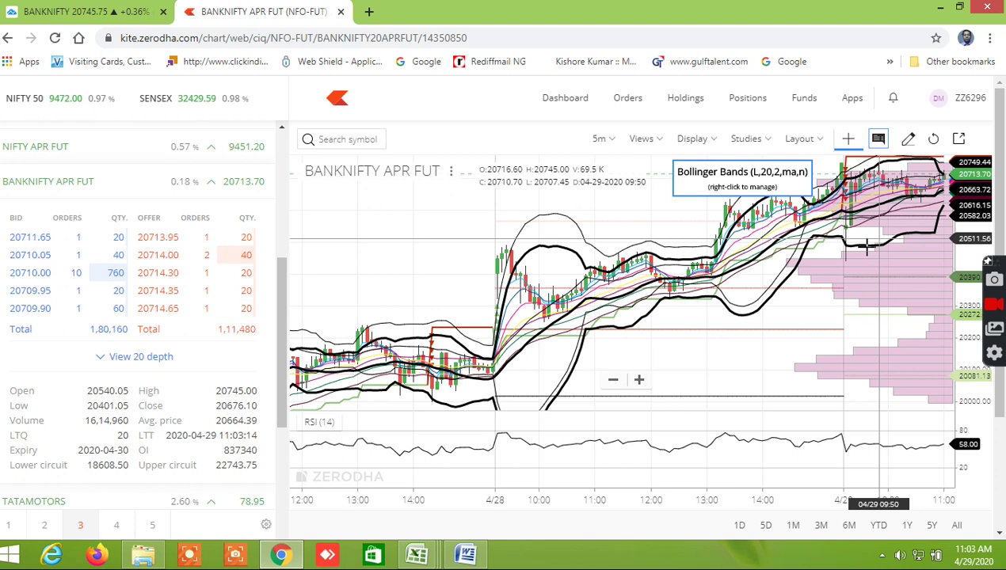
mouse_move(416, 554)
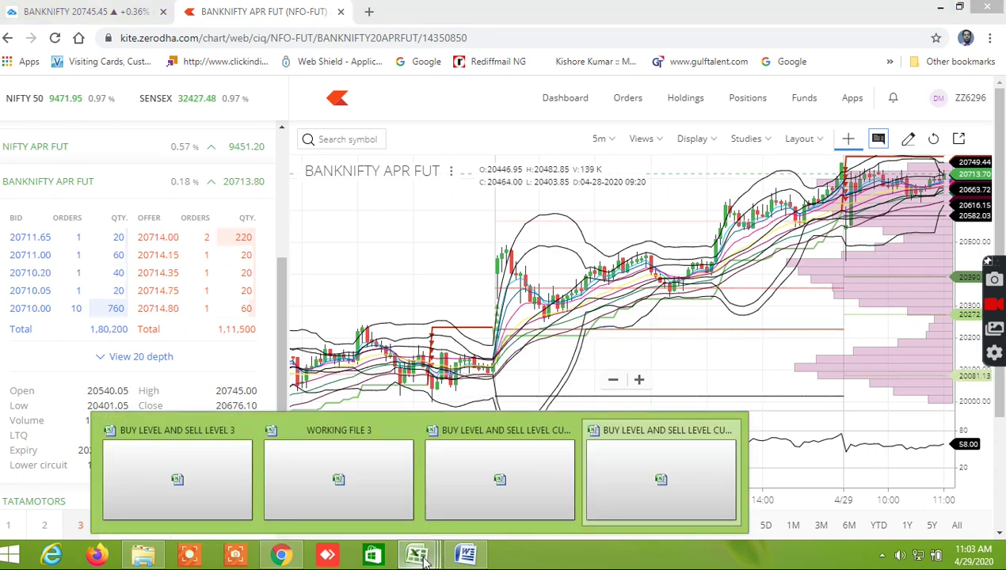
left_click(673, 496)
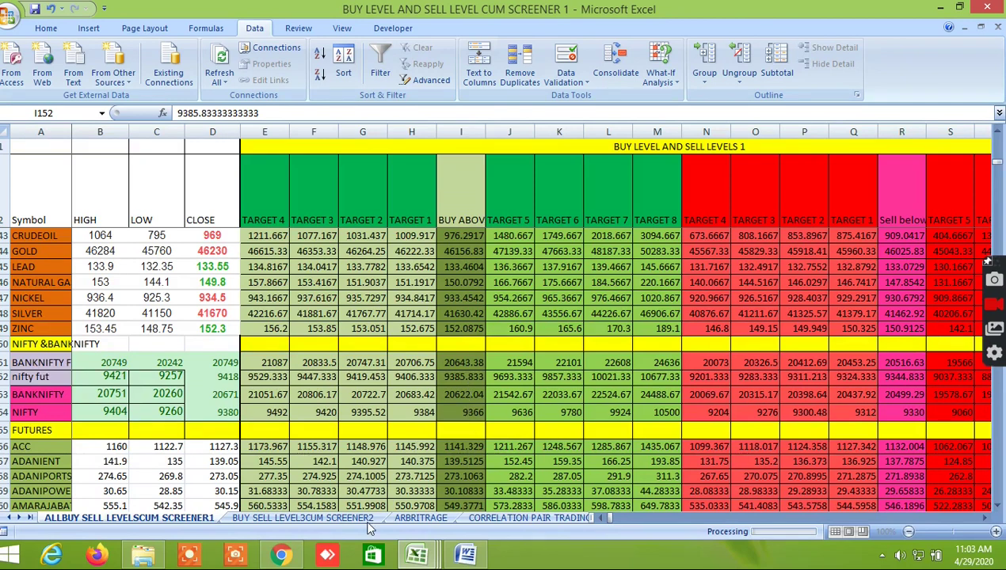
Switch to Kite in Chrome, expand the market depth of NIFTY APR FUT and request its chart from the watchlist
left_click(298, 555)
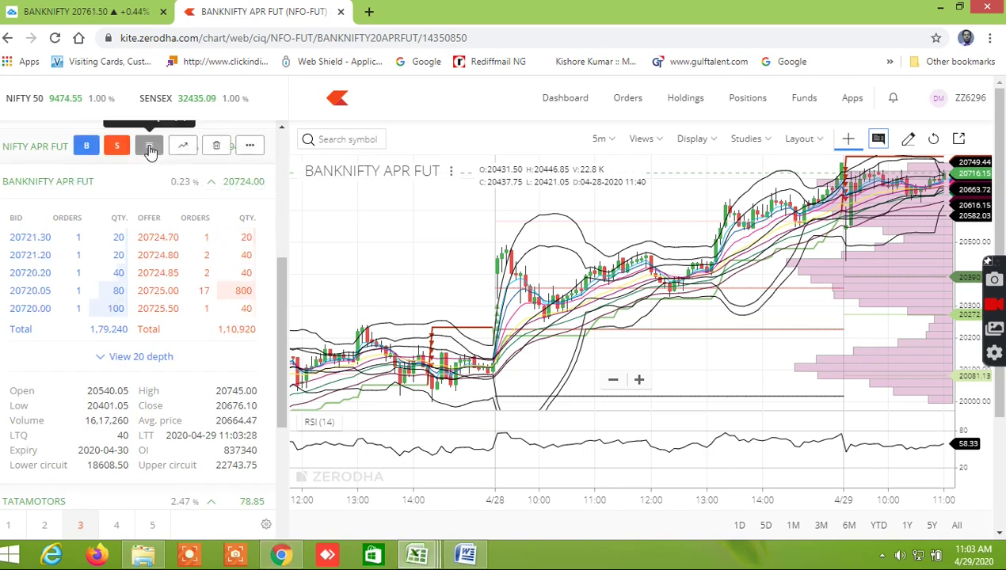
left_click(149, 149)
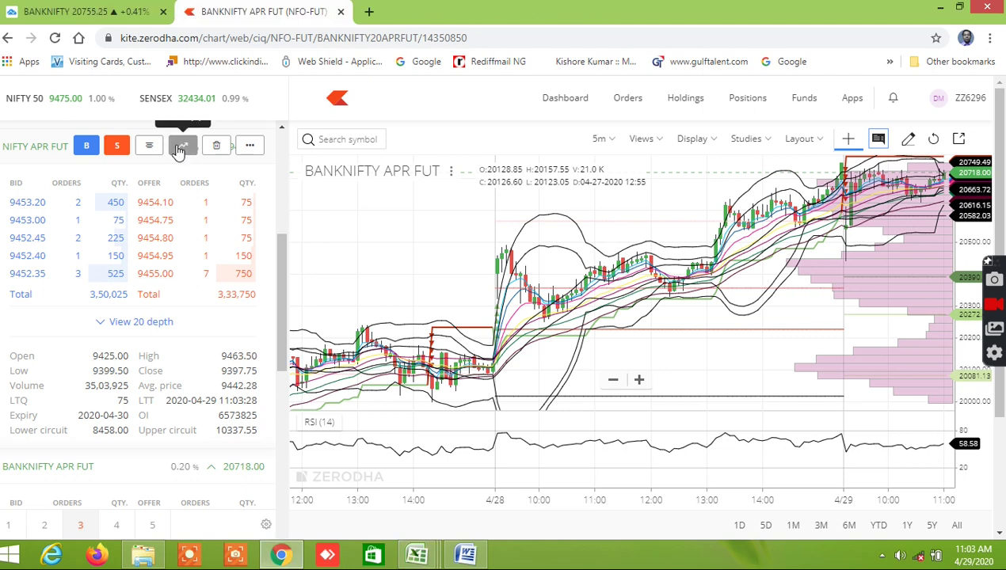
left_click(179, 149)
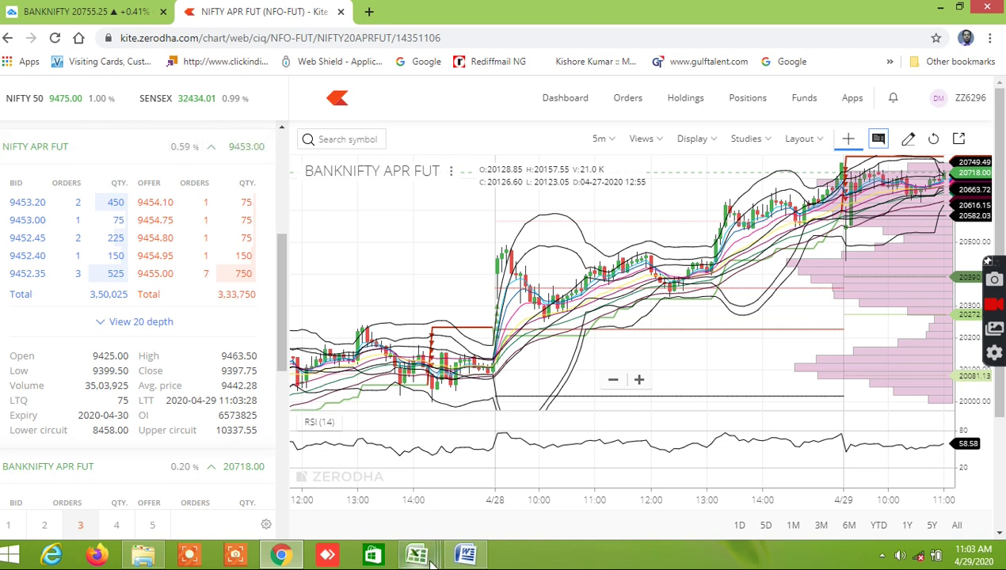
Compare the sell-below levels in the CUM SCREENER 1 workbook in Excel with the live NIFTY APR FUT quote in Kite
mouse_move(431, 561)
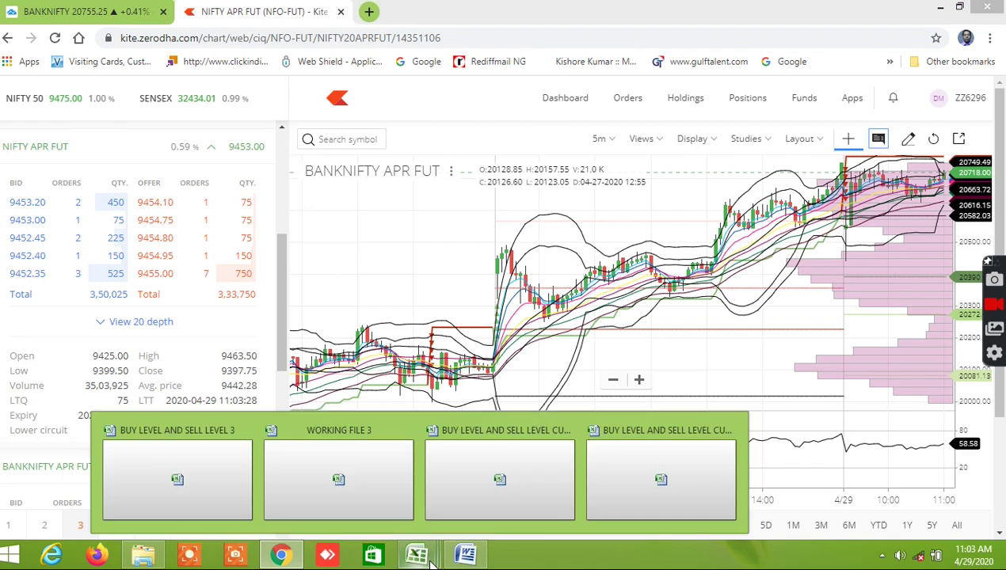
left_click(691, 473)
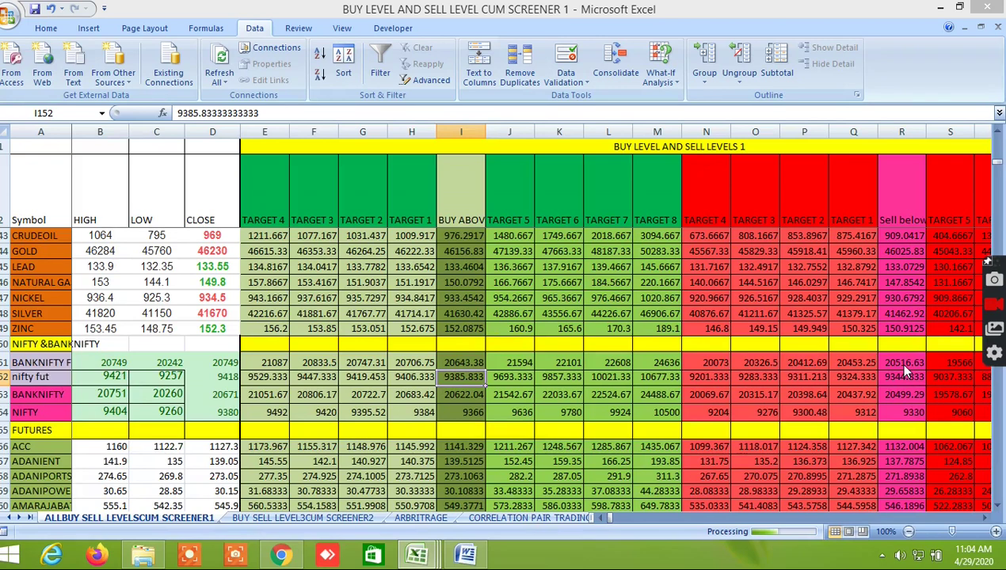
left_click(281, 554)
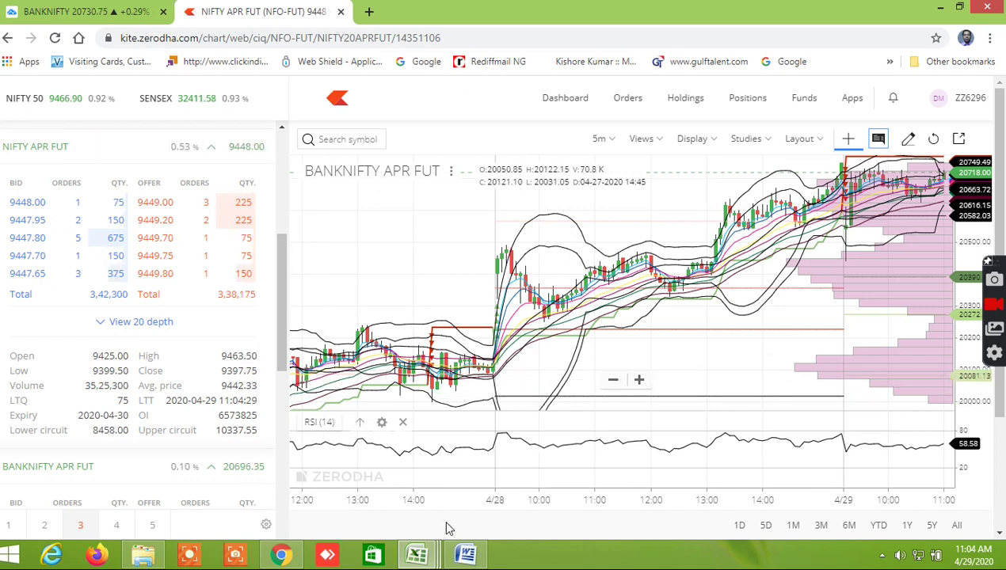
mouse_move(417, 554)
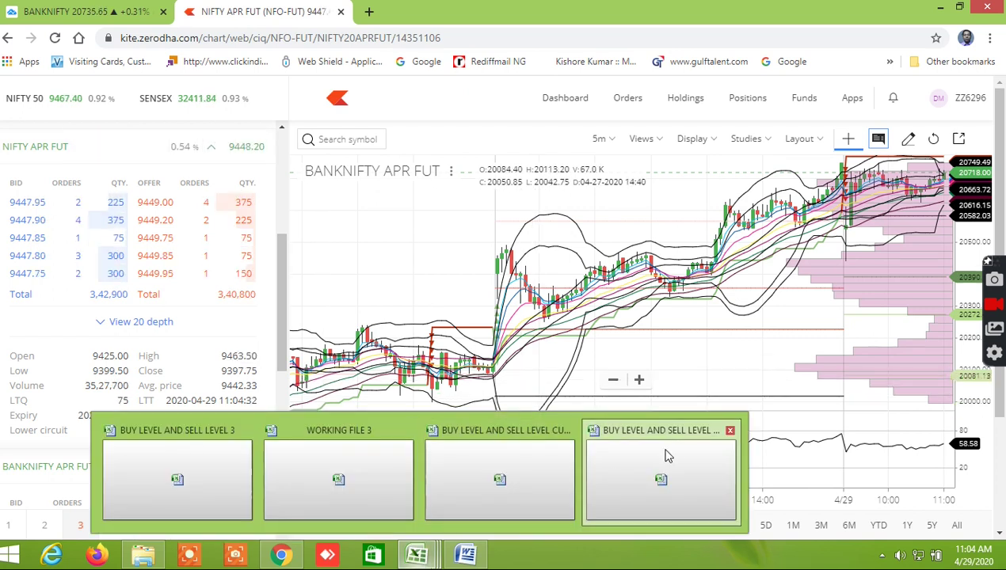
left_click(725, 429)
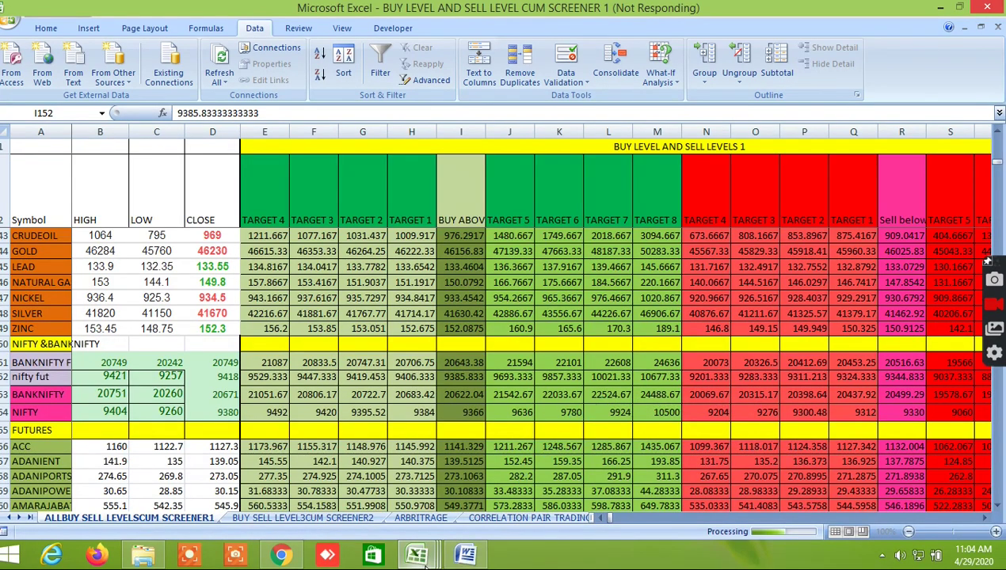
Try to bring up another open BUY LEVEL AND SELL LEVEL workbook window in Excel
mouse_move(420, 556)
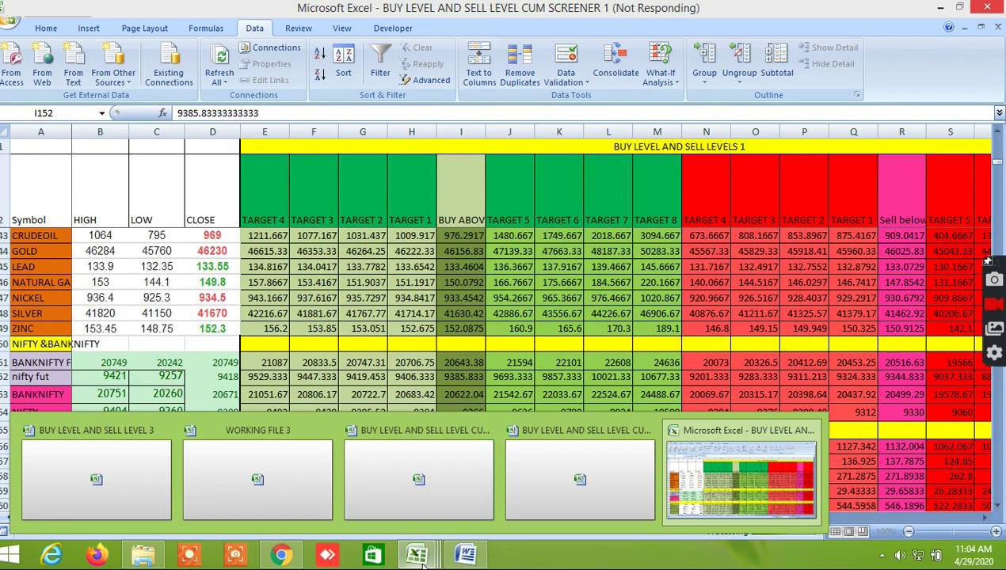
left_click(590, 482)
mouse_move(420, 557)
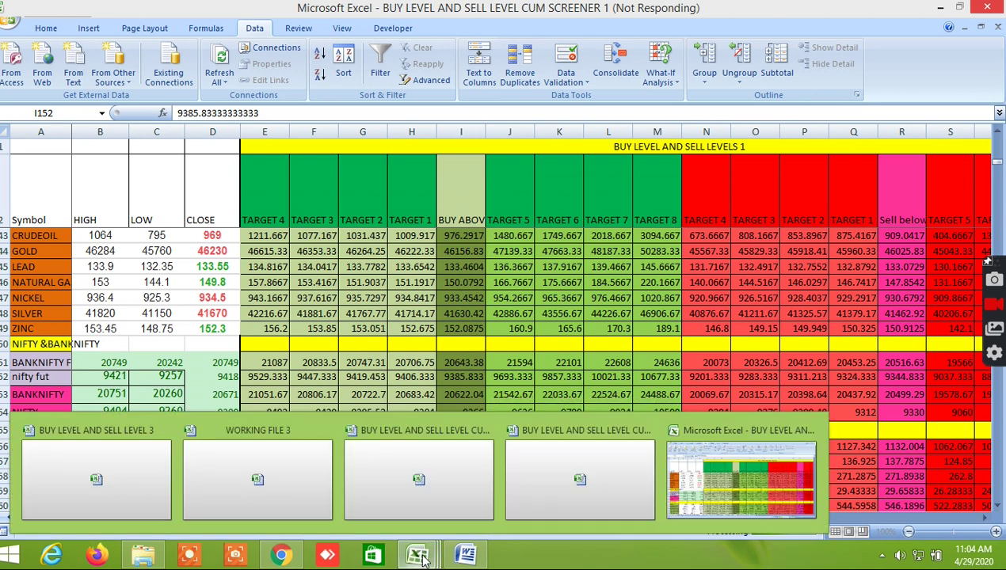
left_click(583, 461)
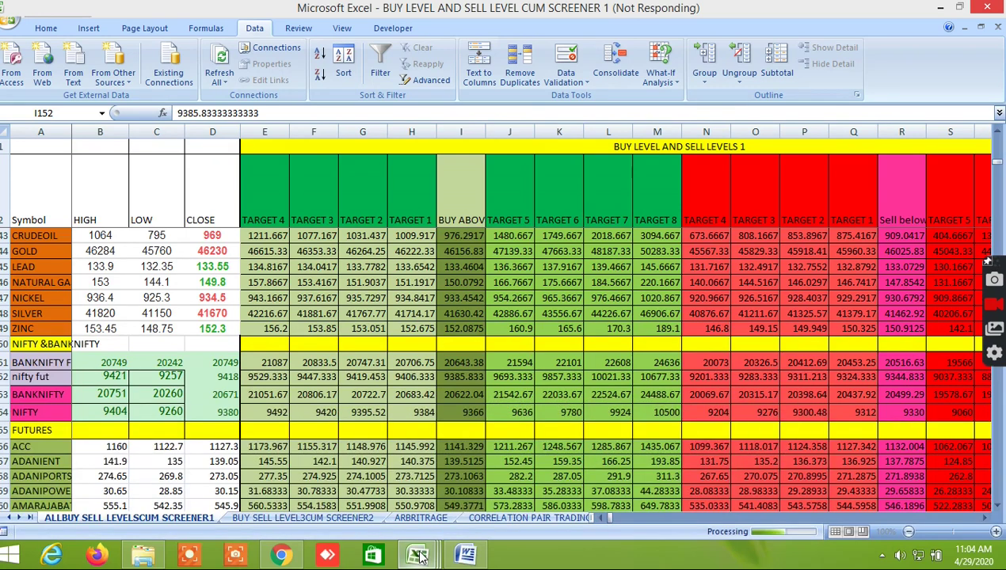
mouse_move(422, 554)
left_click(598, 476)
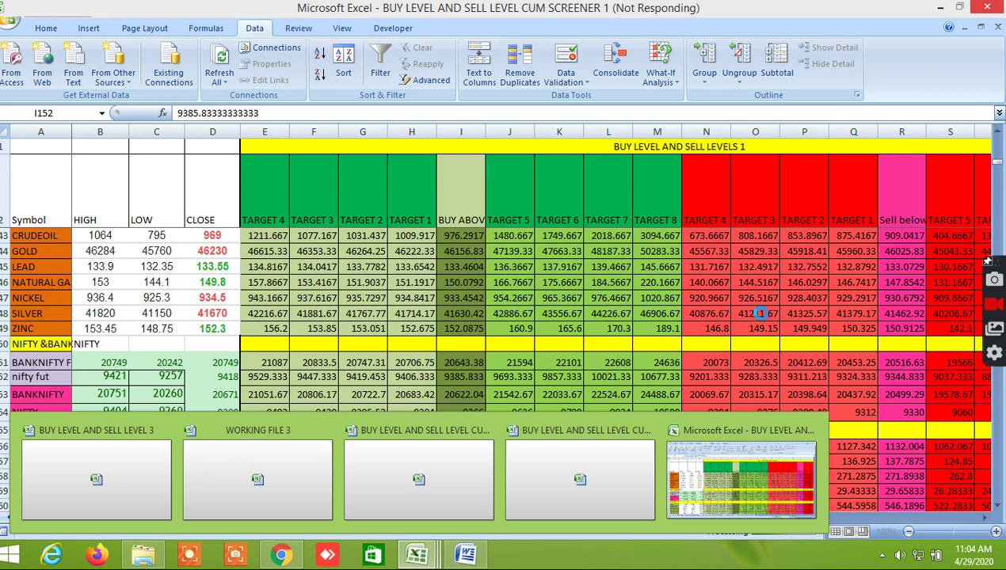
left_click(593, 453)
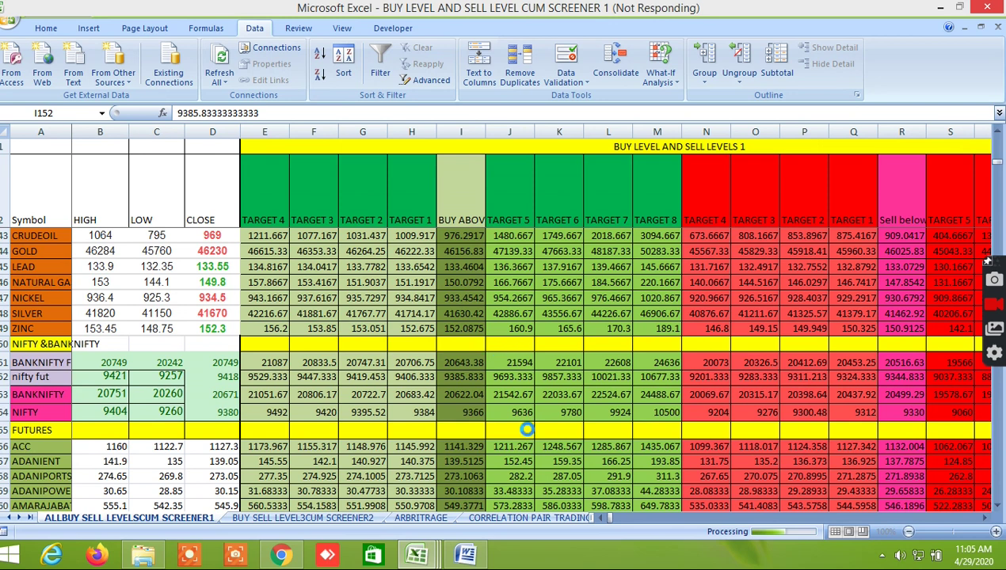
mouse_move(416, 554)
left_click(522, 478)
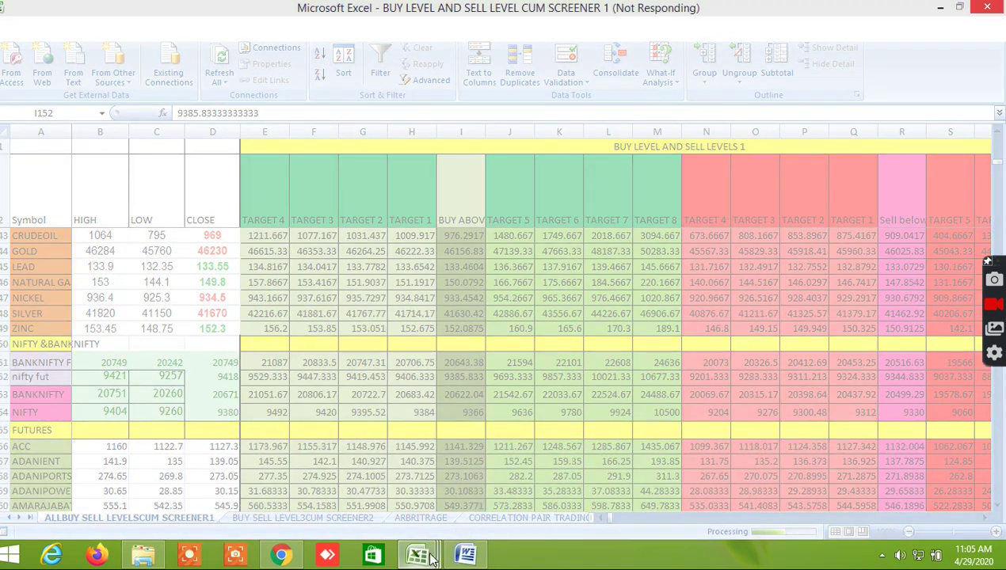
mouse_move(417, 555)
left_click(586, 486)
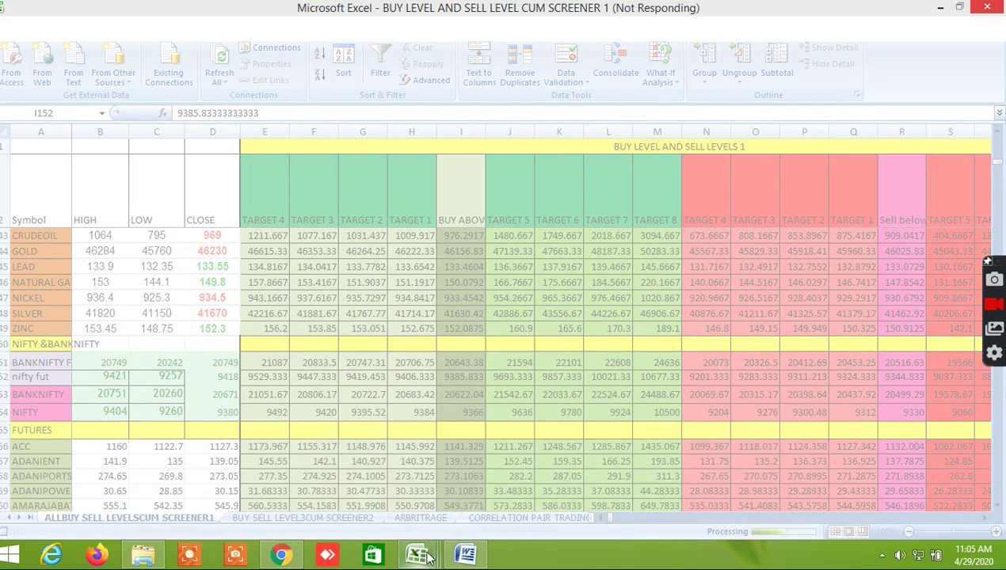
left_click(559, 485)
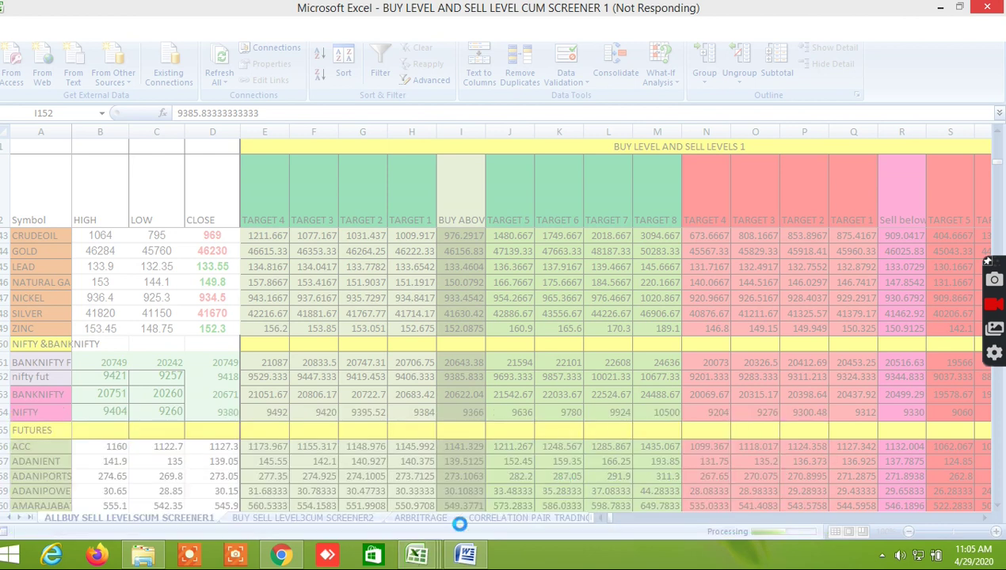
mouse_move(417, 554)
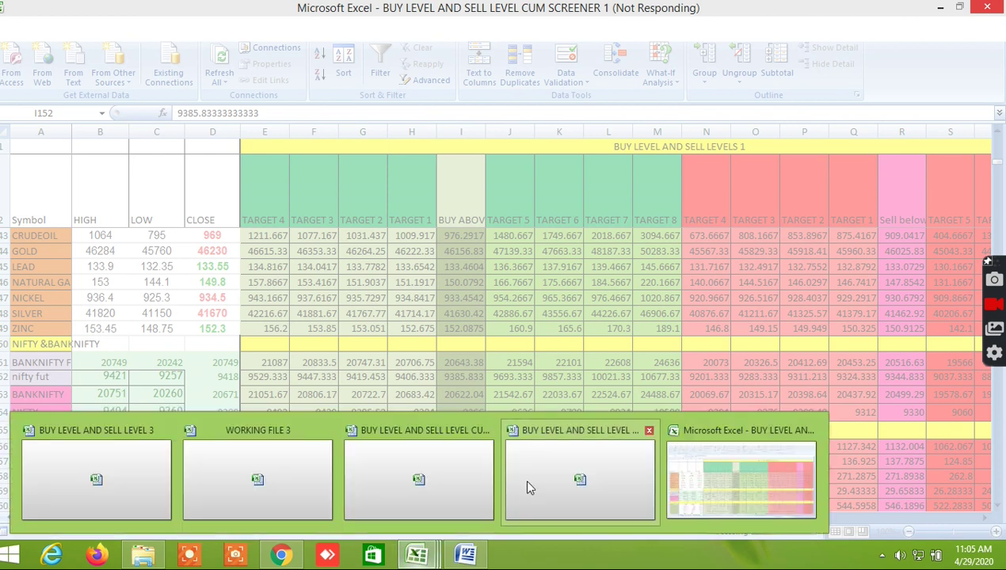
left_click(572, 473)
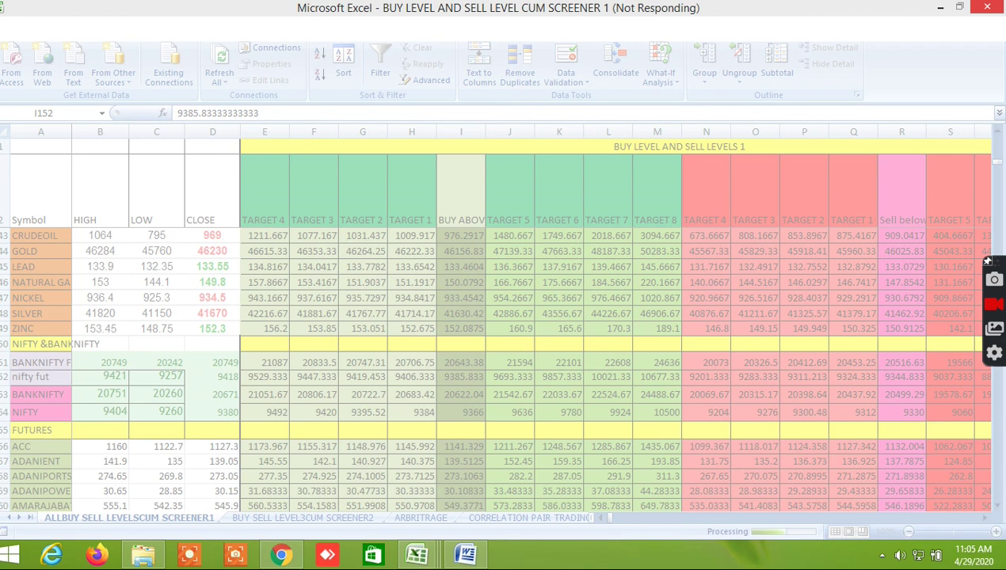
Close Excel and open the Downloads folder in File Explorer
left_click(988, 7)
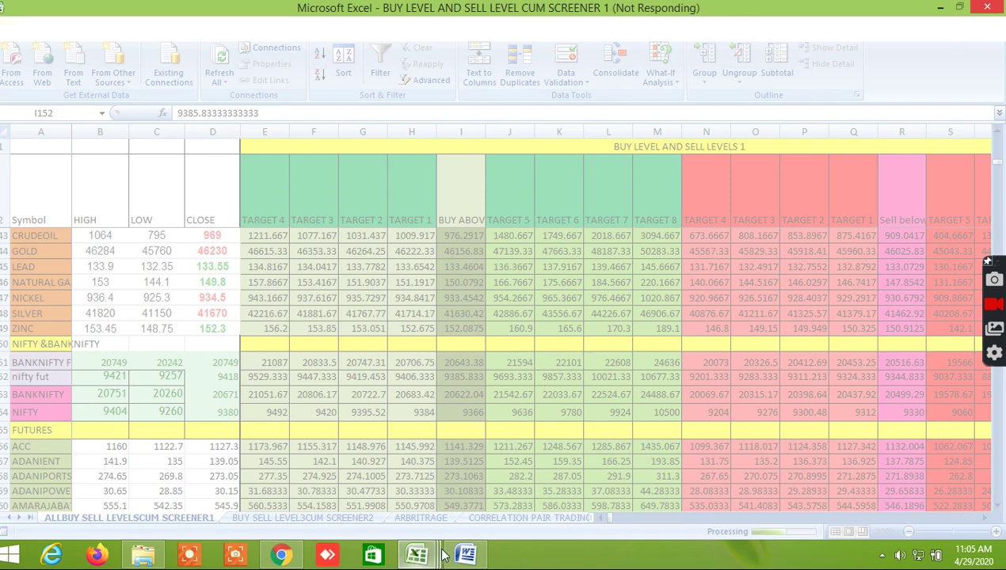
mouse_move(417, 554)
left_click(574, 489)
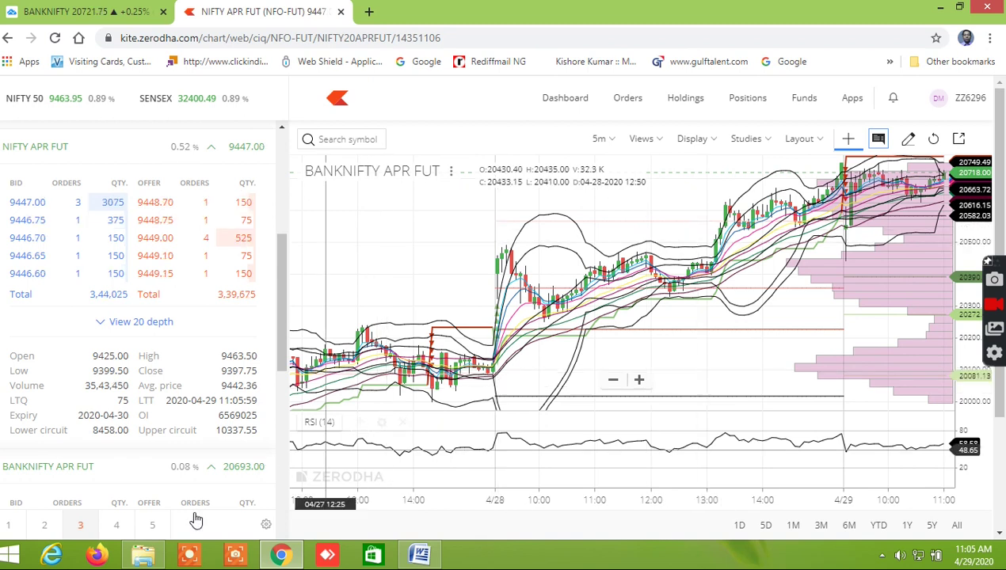
left_click(159, 542)
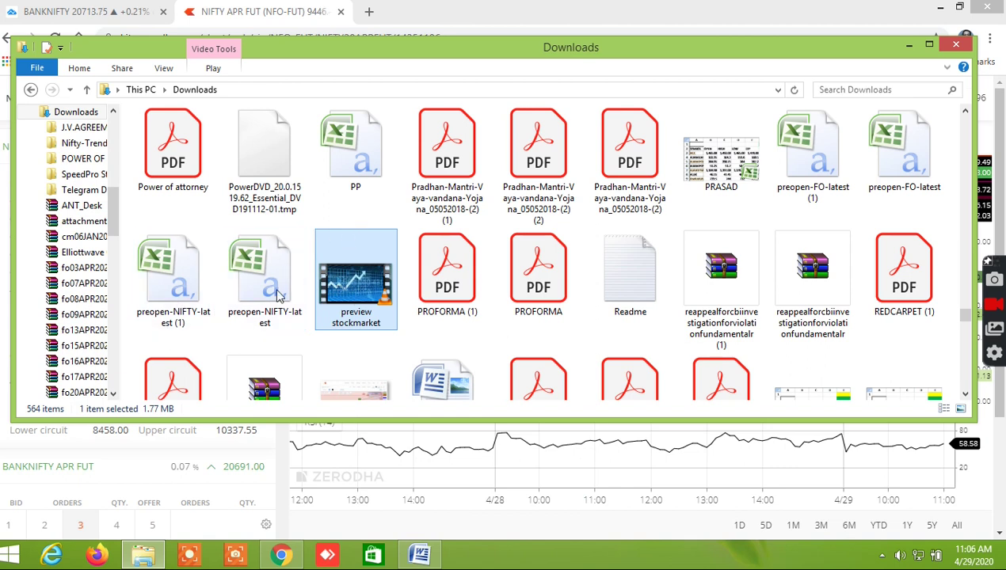
Browse to the DATA (E:) drive and open the BUY LEVEL AND SELL LEVEL CUM SCREENER workbook modified 4/29/2020 10:27 AM
left_click_drag(113, 217, 102, 289)
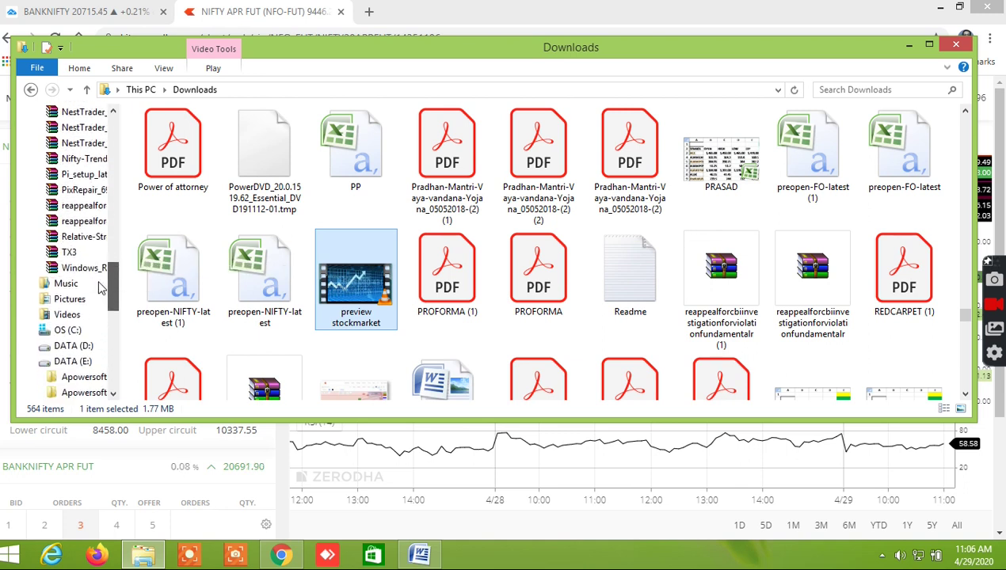
left_click(83, 361)
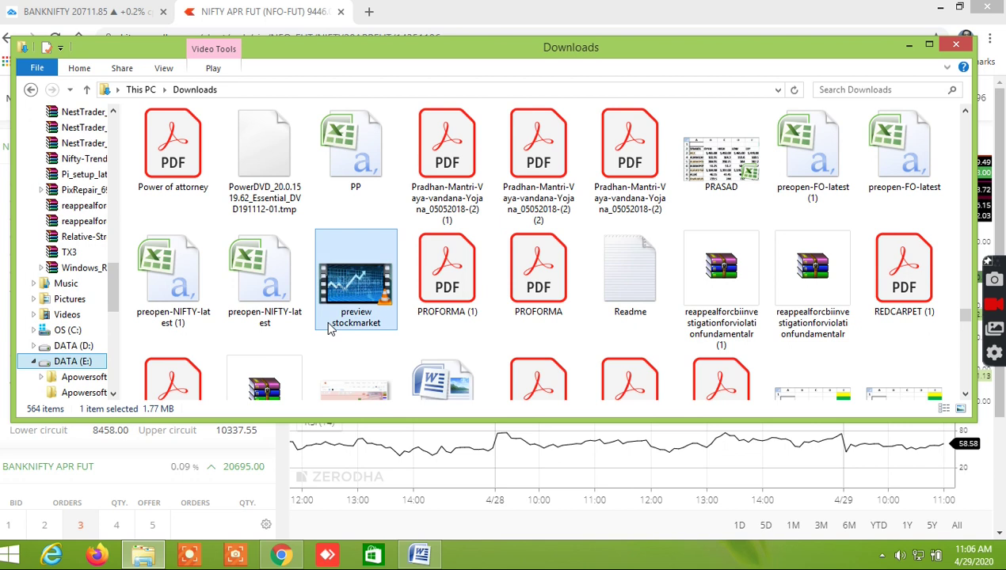
left_click(83, 361)
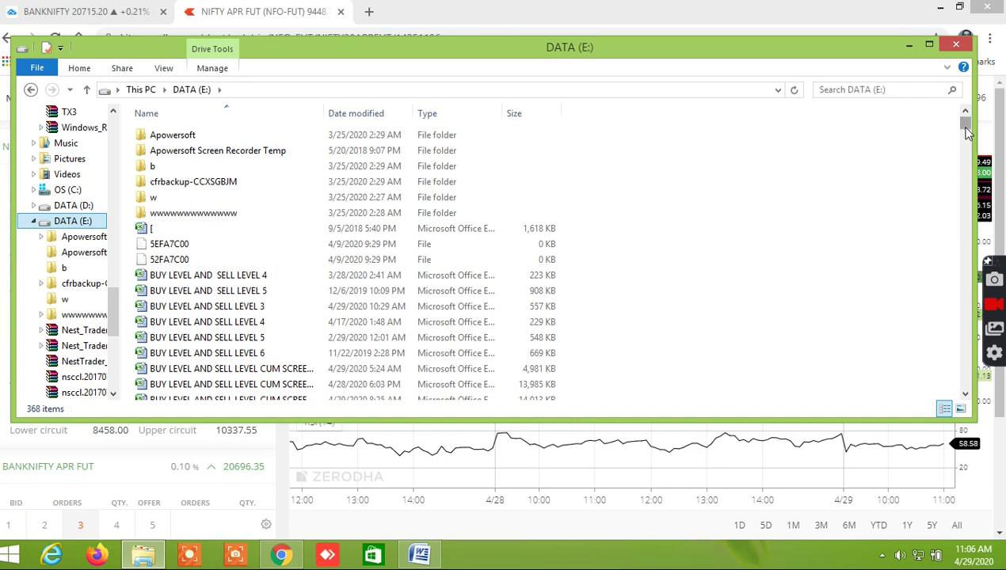
mouse_move(964, 124)
left_mouse_down()
mouse_move(965, 144)
mouse_move(966, 134)
left_mouse_up()
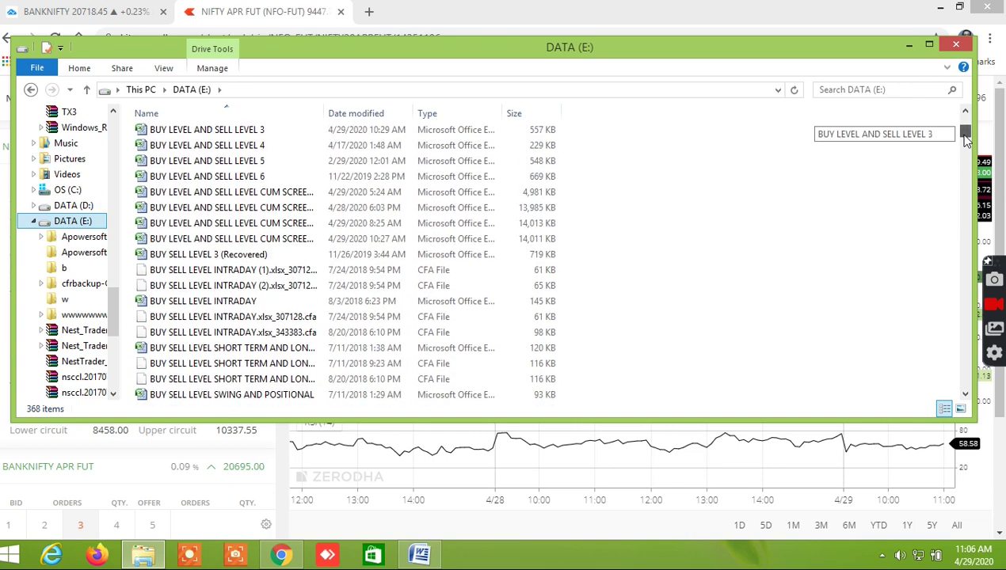
double_click(269, 238)
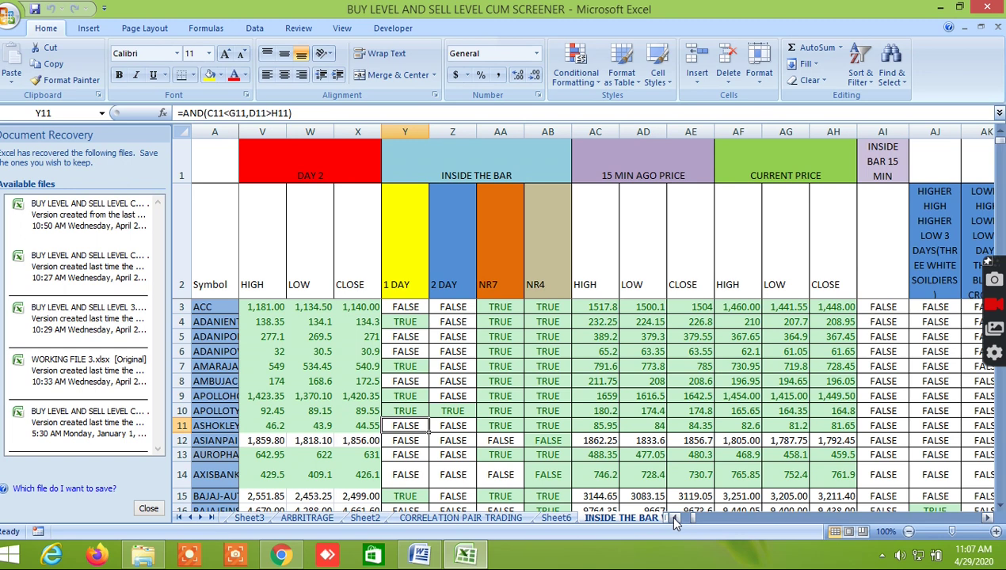
Find the CURRENT DAY columns of the BANKNIFTY & NIFTY section in the INSIDE THE BAR sheet
left_click(674, 522)
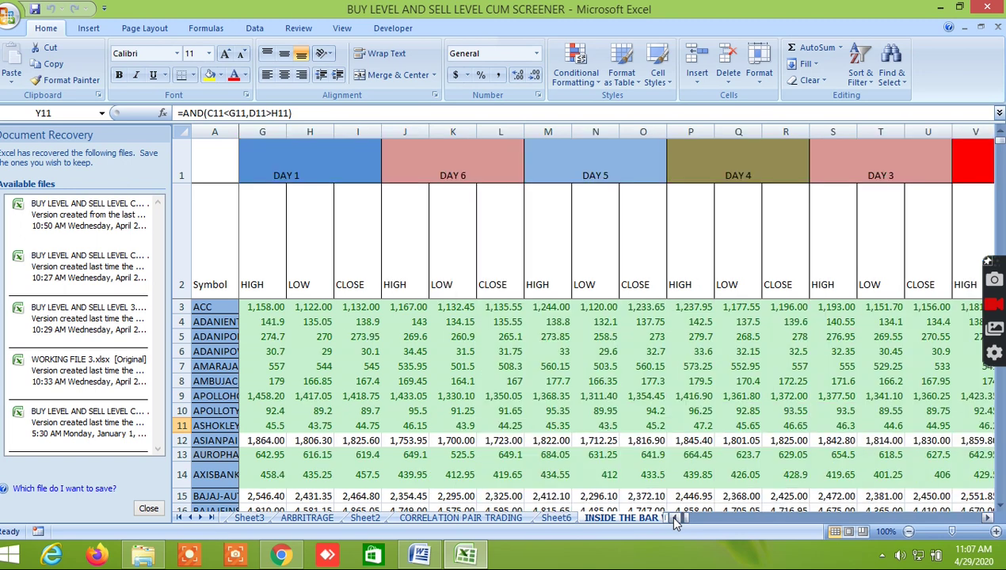
scroll(674, 522, "left", 1)
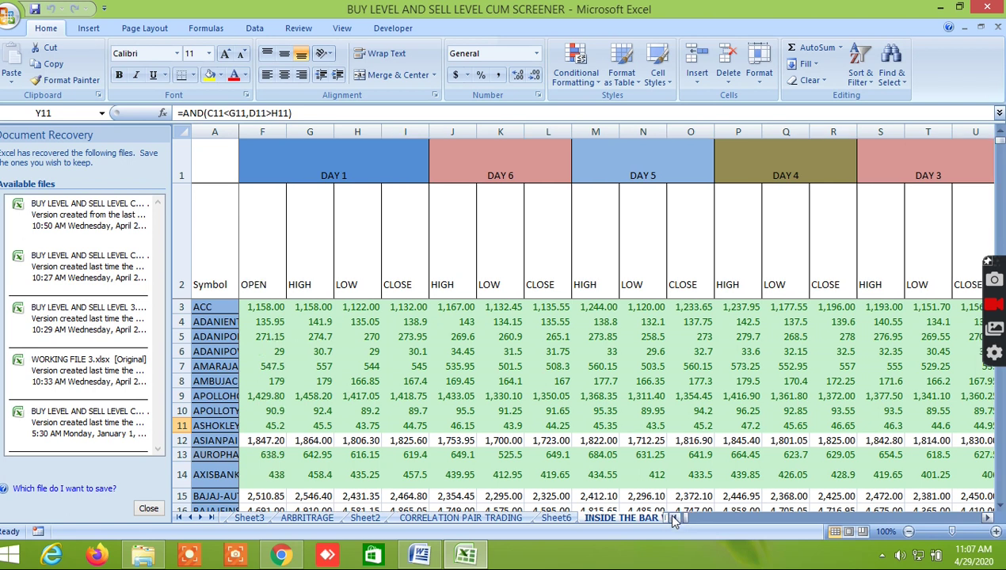
scroll(674, 519, "left", 1)
scroll(675, 520, "left", 1)
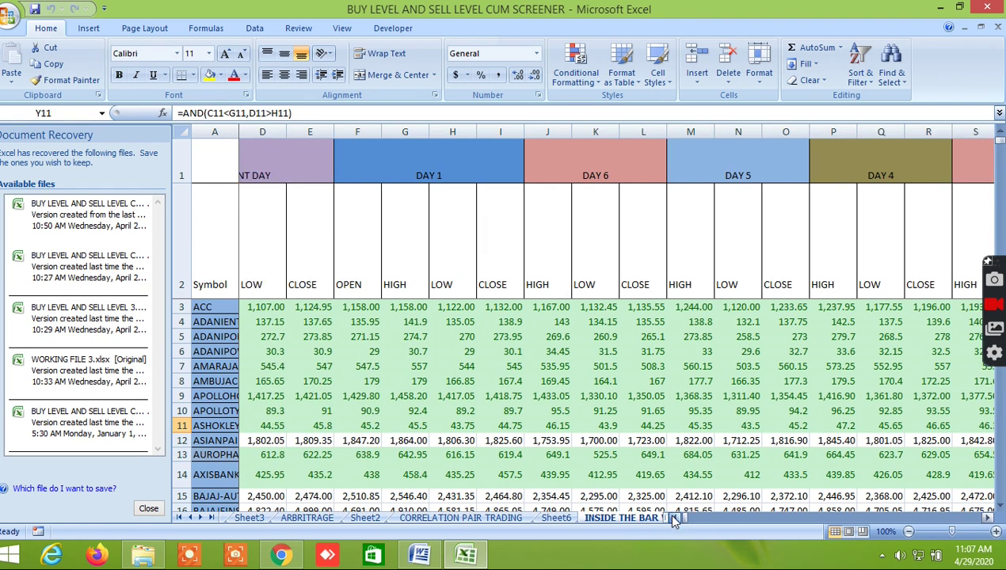
left_click(674, 519)
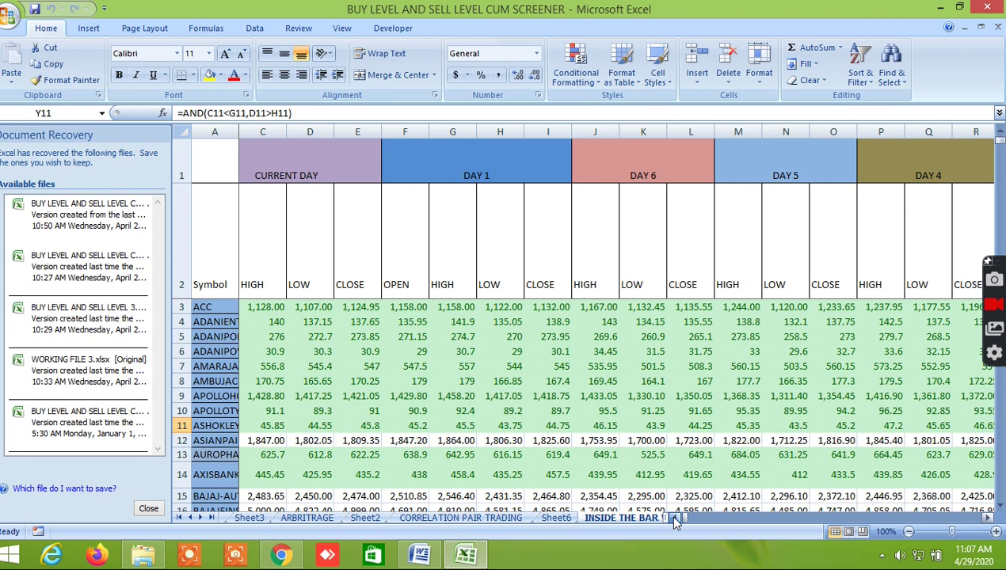
left_click(675, 519)
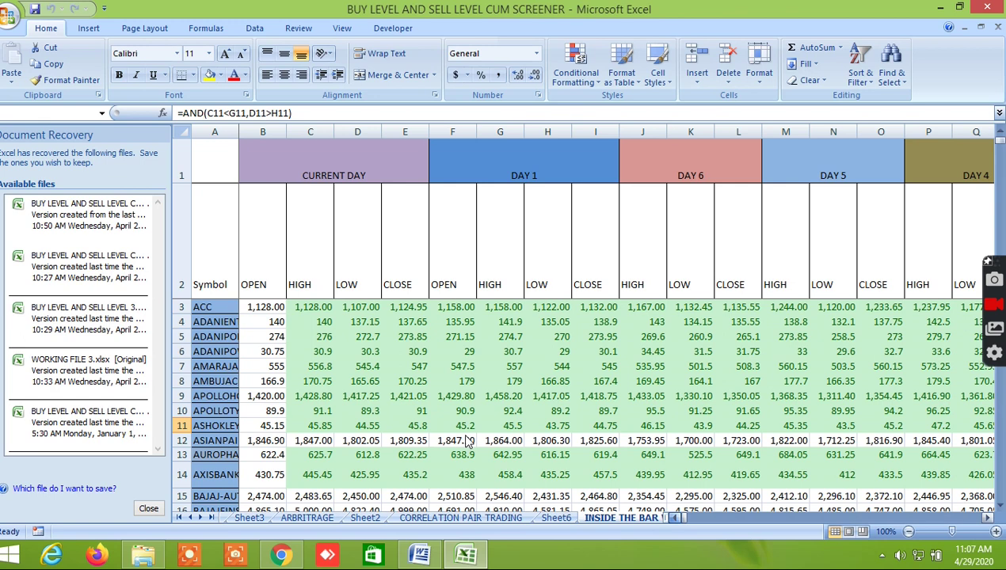
scroll(468, 441, "down", 3)
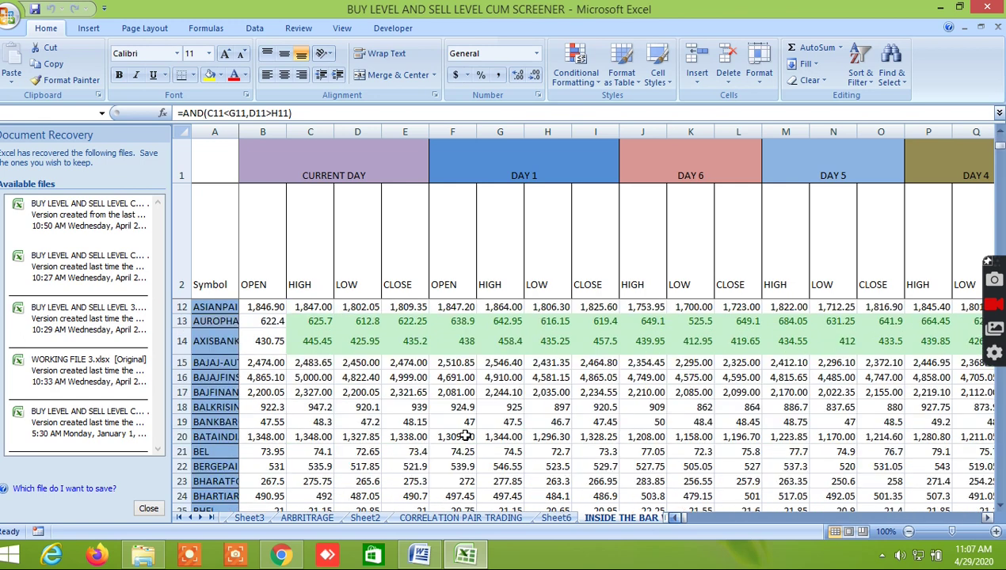
scroll(467, 435, "down", 4)
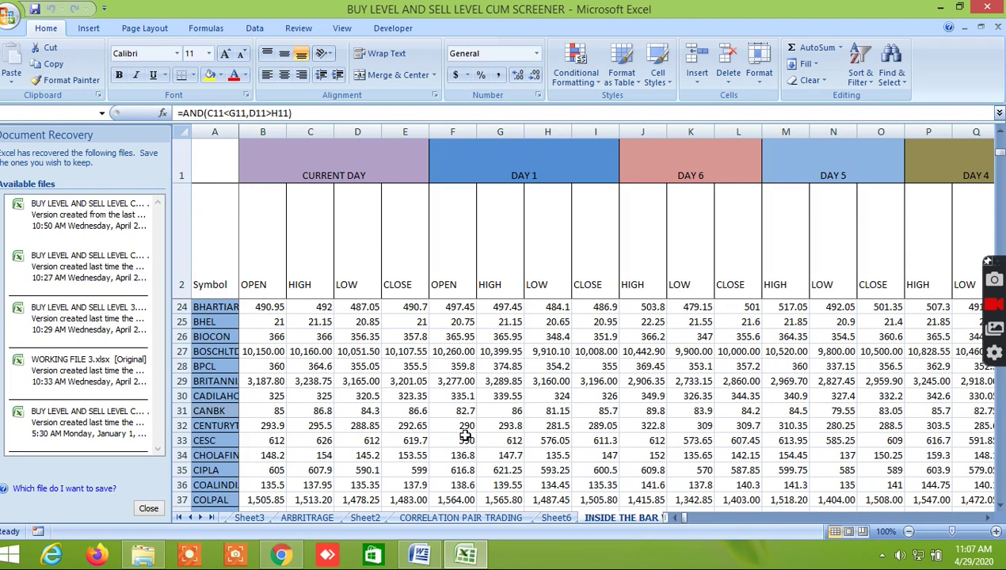
scroll(467, 438, "down", 13)
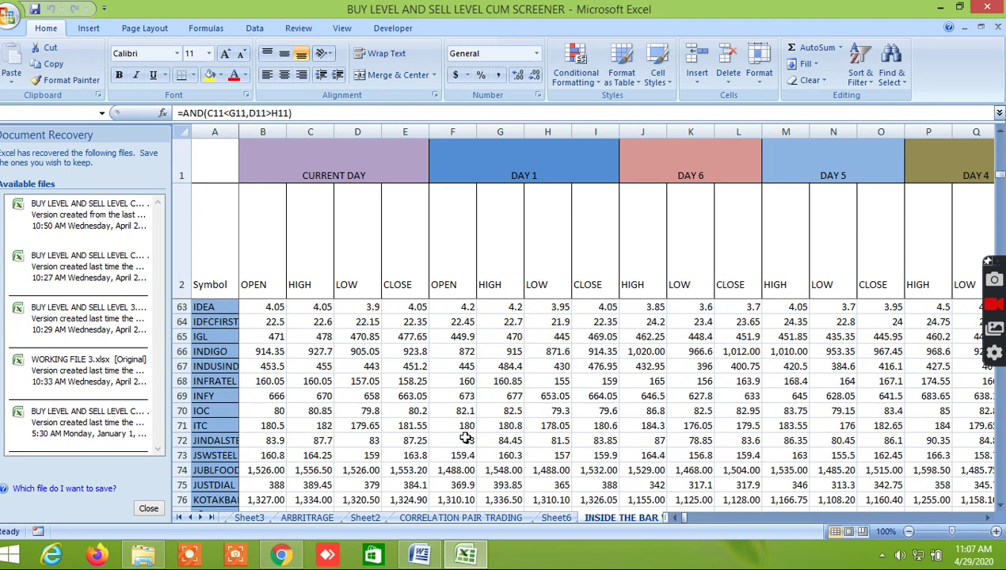
scroll(467, 438, "down", 1)
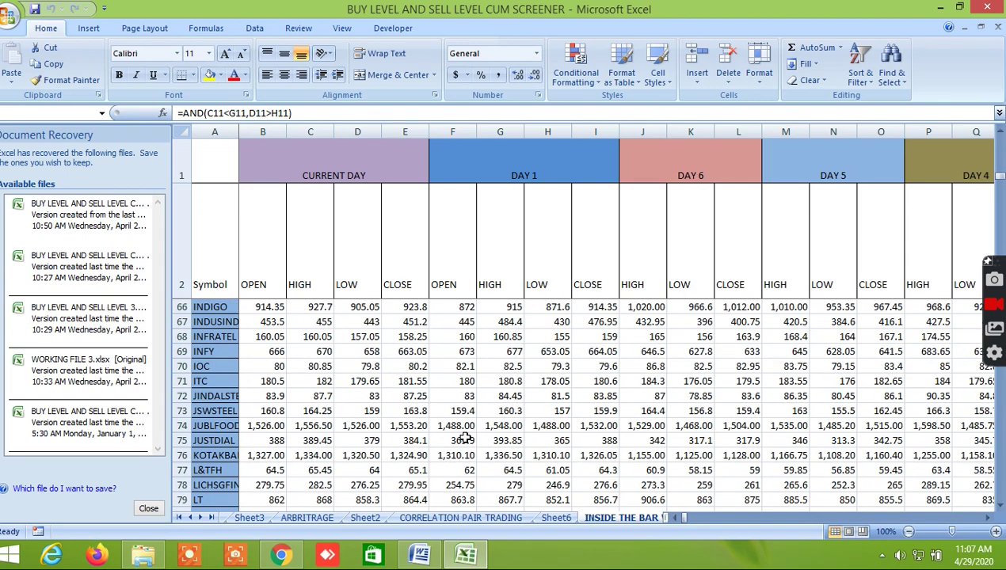
scroll(467, 438, "down", 7)
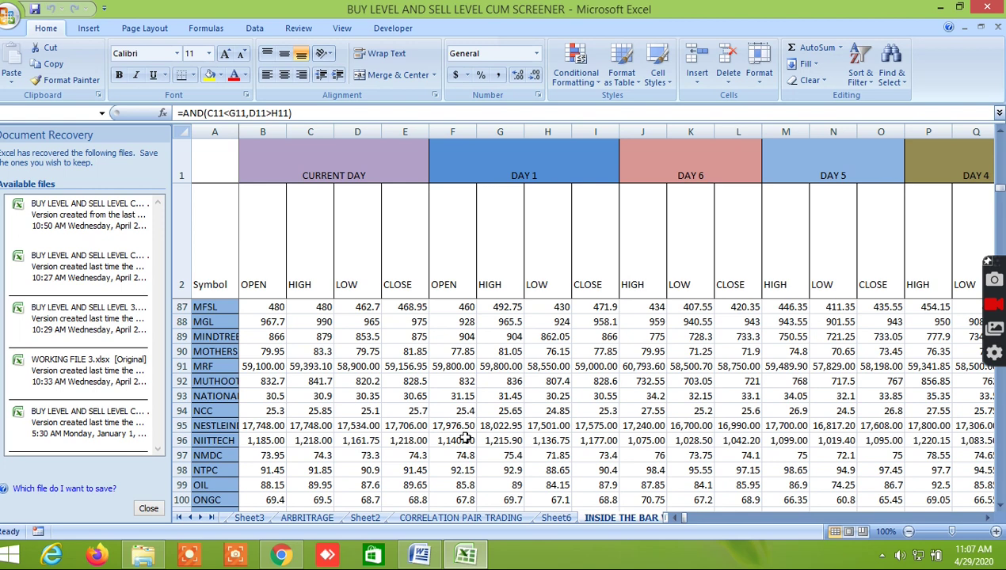
scroll(467, 438, "down", 10)
left_click(467, 438)
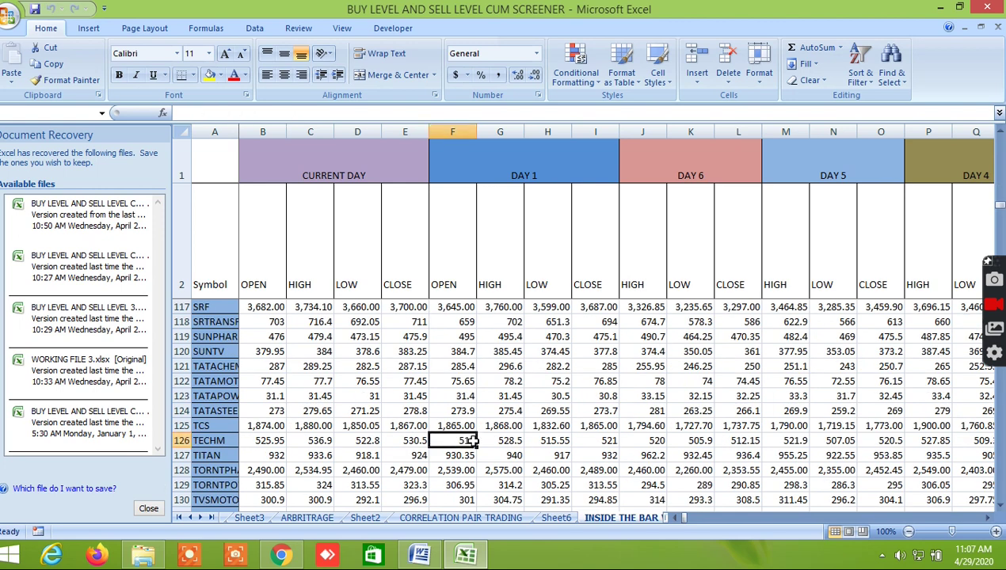
scroll(482, 456, "down", 9)
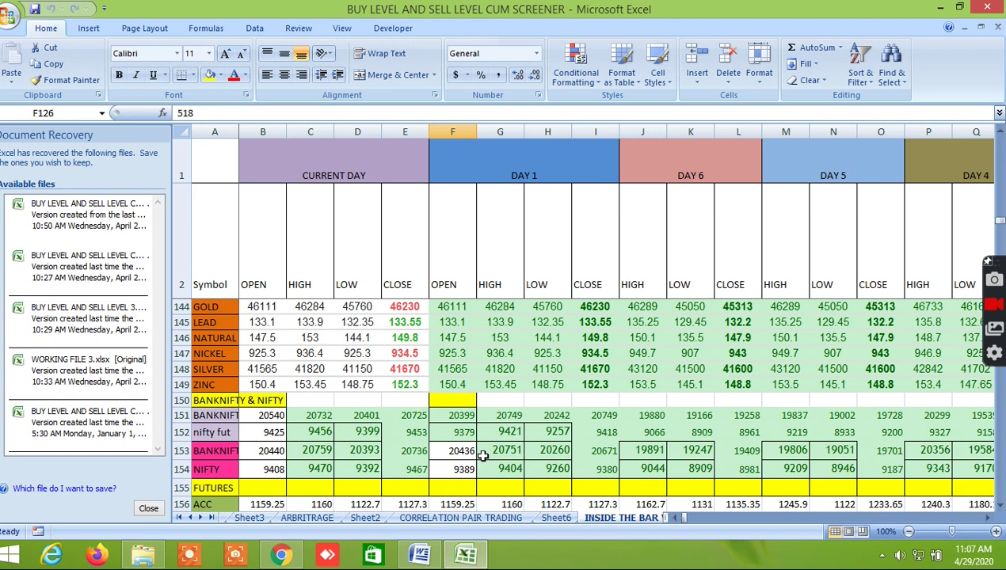
Check the NIFTY APR FUT quote in Kite and set the current-day high of nifty fut to 9463 in Excel
left_click(322, 417)
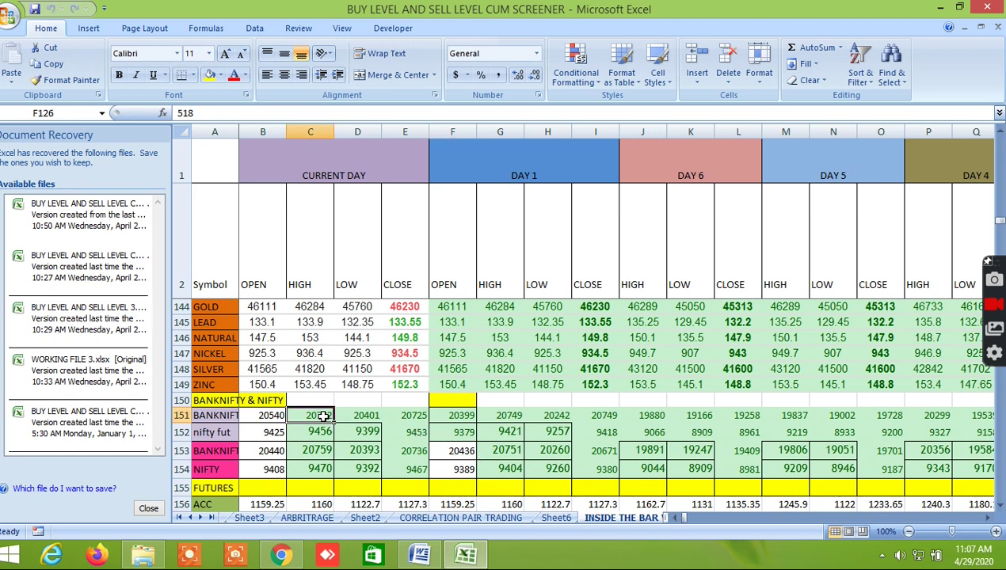
left_click(281, 554)
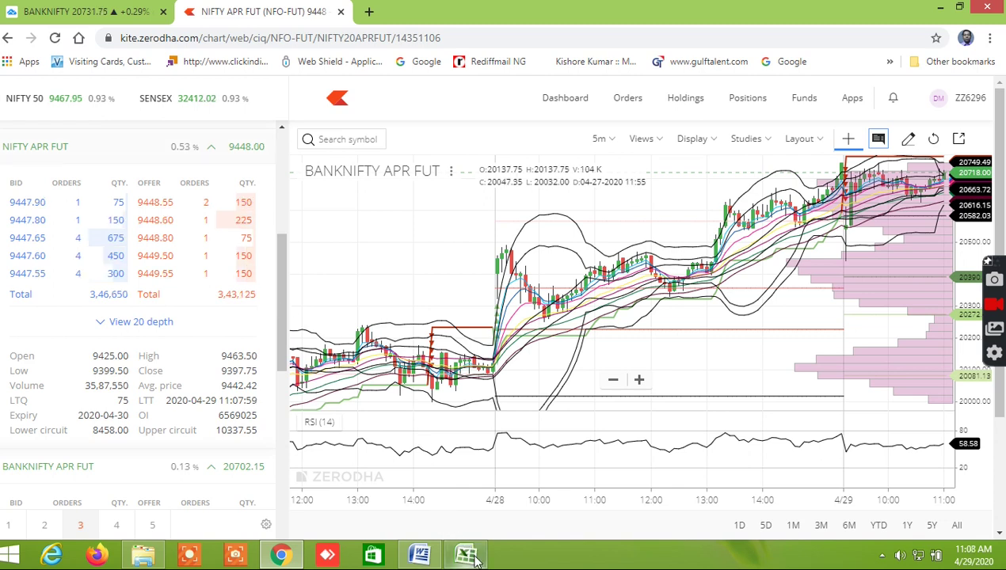
mouse_move(472, 559)
left_click(491, 486)
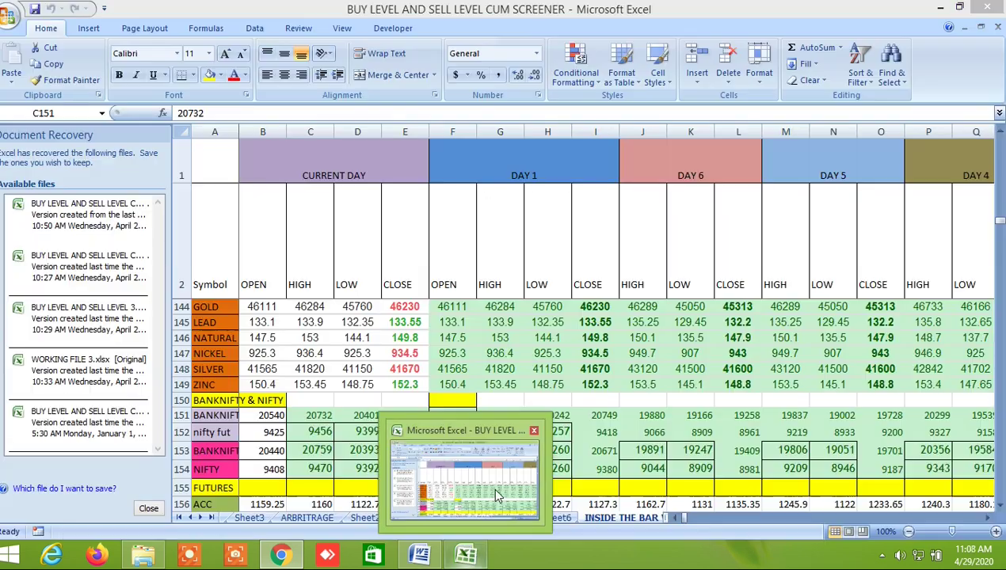
left_click(323, 430)
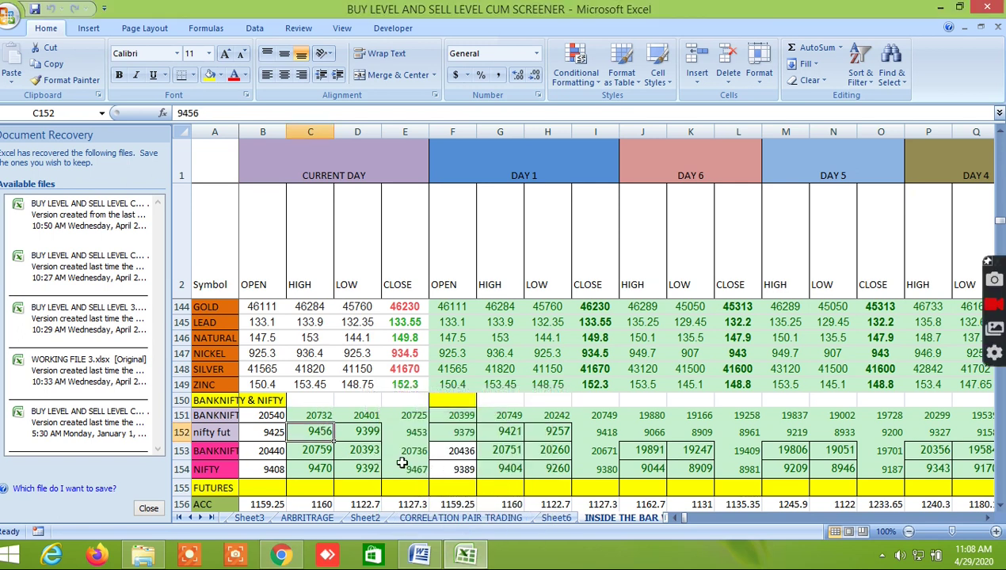
type("9463")
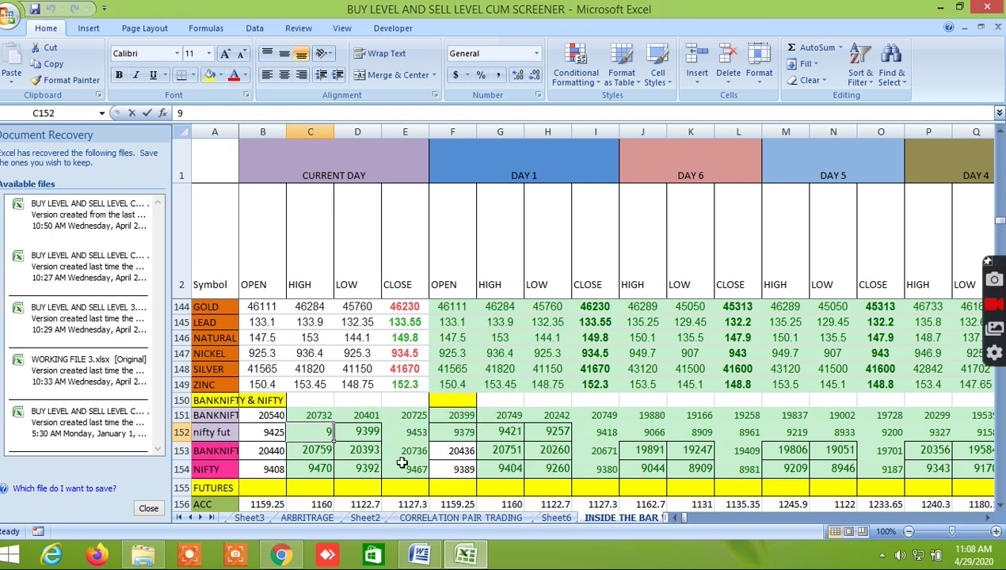
left_click(372, 432)
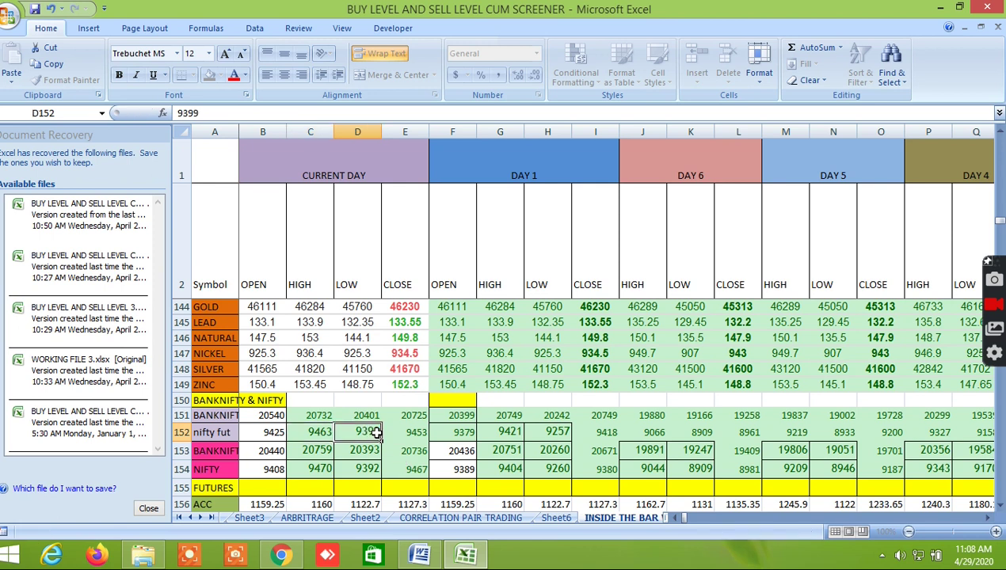
Look up the NIFTY APR FUT last price in Kite and set the current-day close of nifty fut to 9450 in Excel
double_click(420, 432)
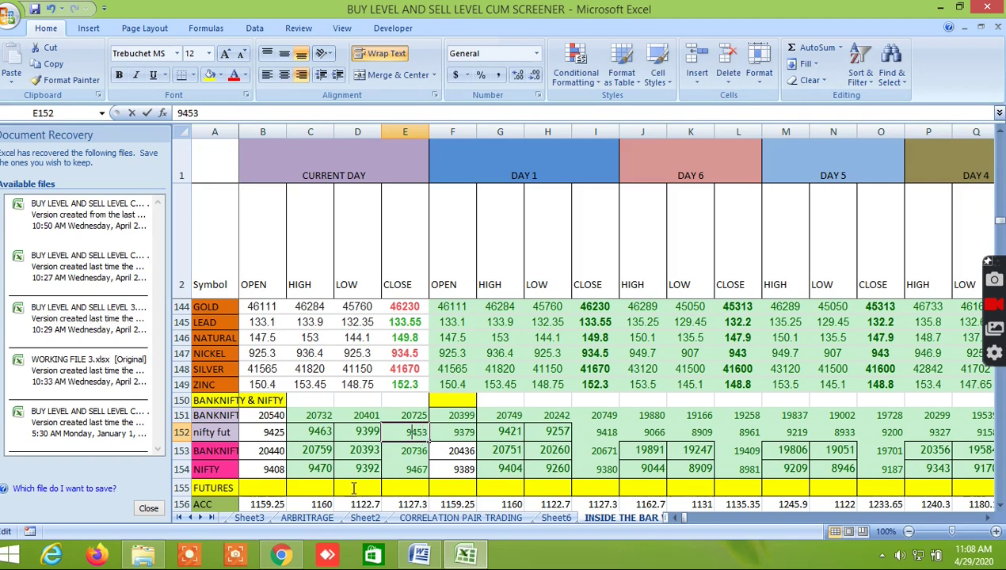
key("Escape")
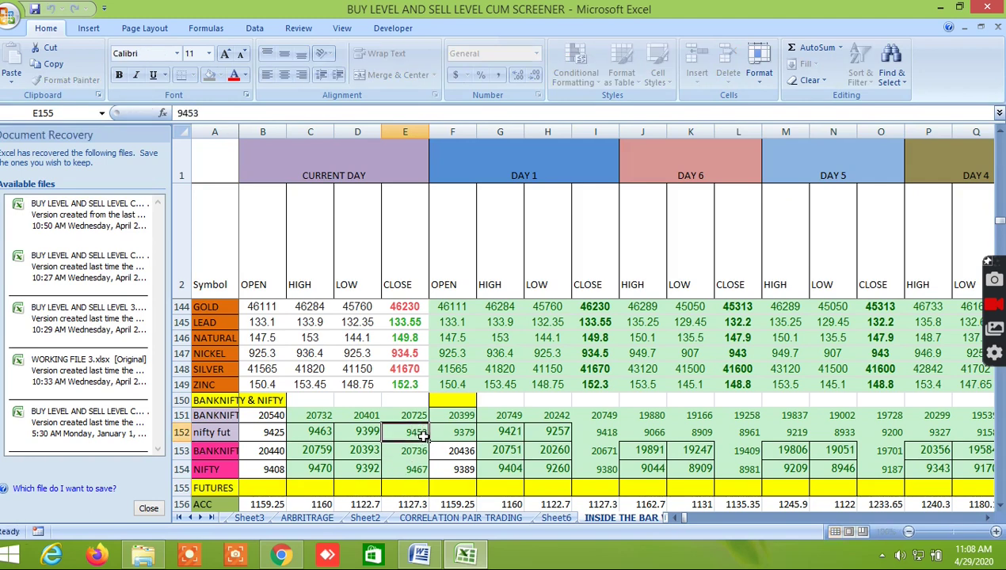
left_click(280, 555)
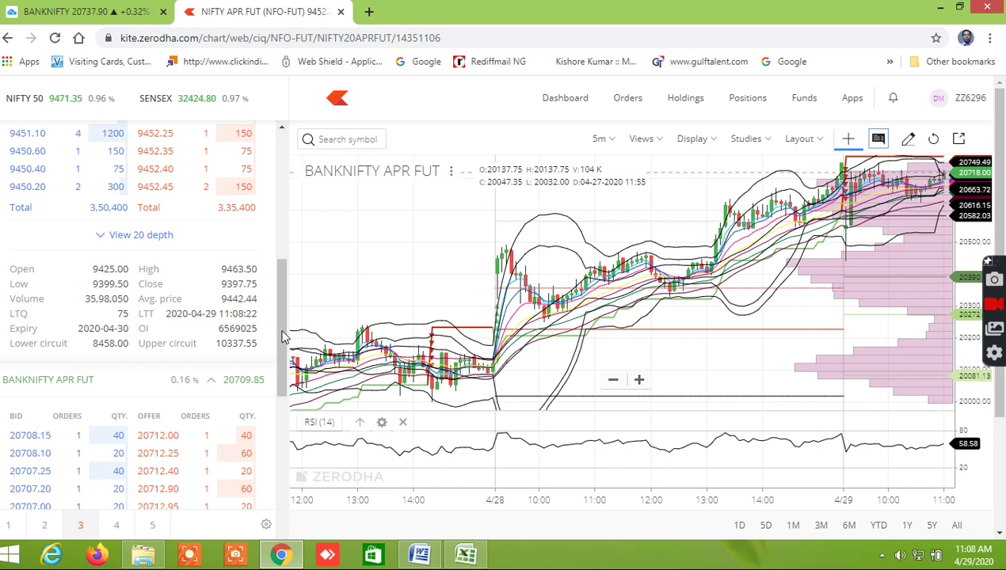
scroll(284, 336, "up", 3)
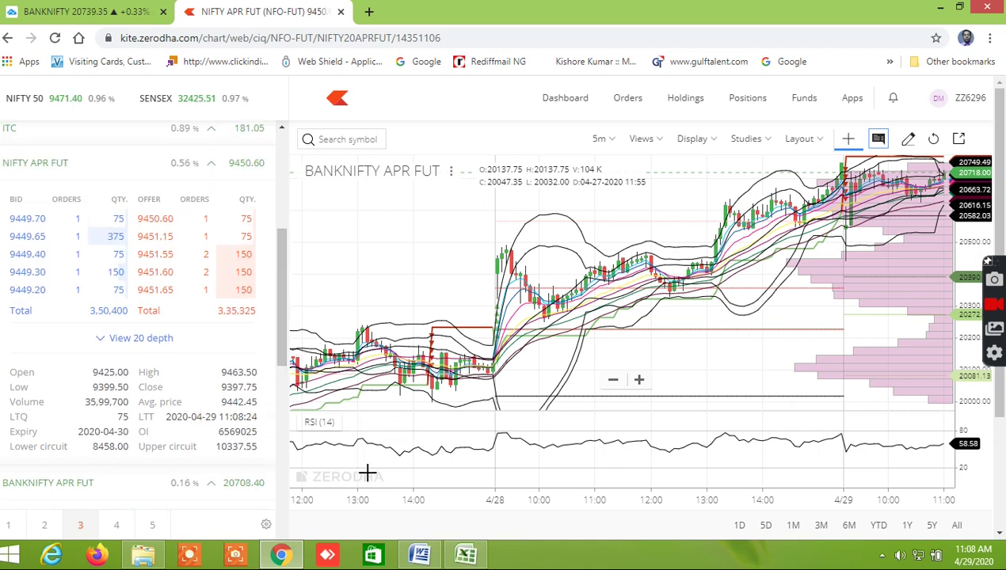
left_click(465, 554)
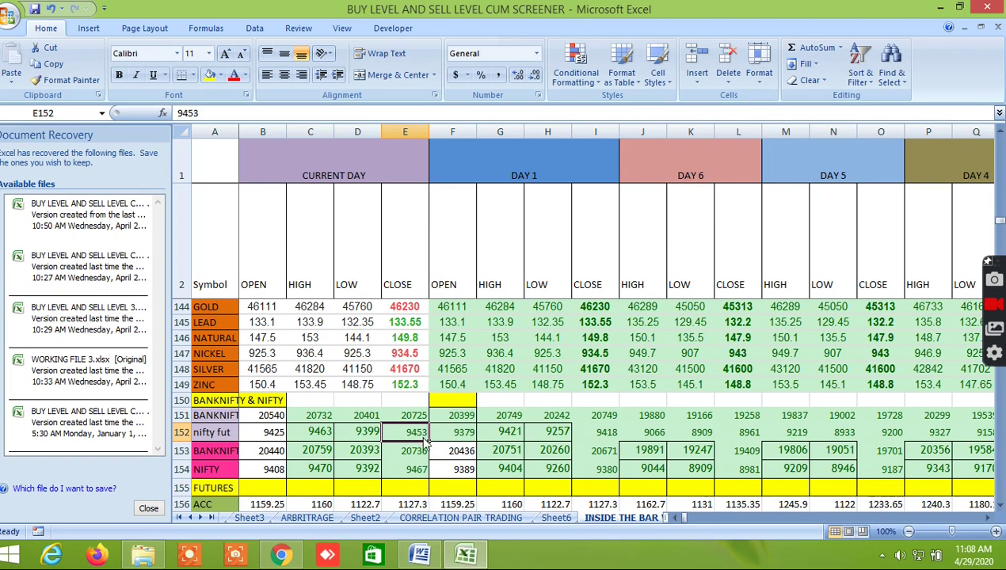
type("9450")
Read the BANKNIFTY APR FUT day's high in Kite and set the current-day high in BANKNIFTY row 151 to 20745 in Excel
left_click(317, 415)
left_click(294, 557)
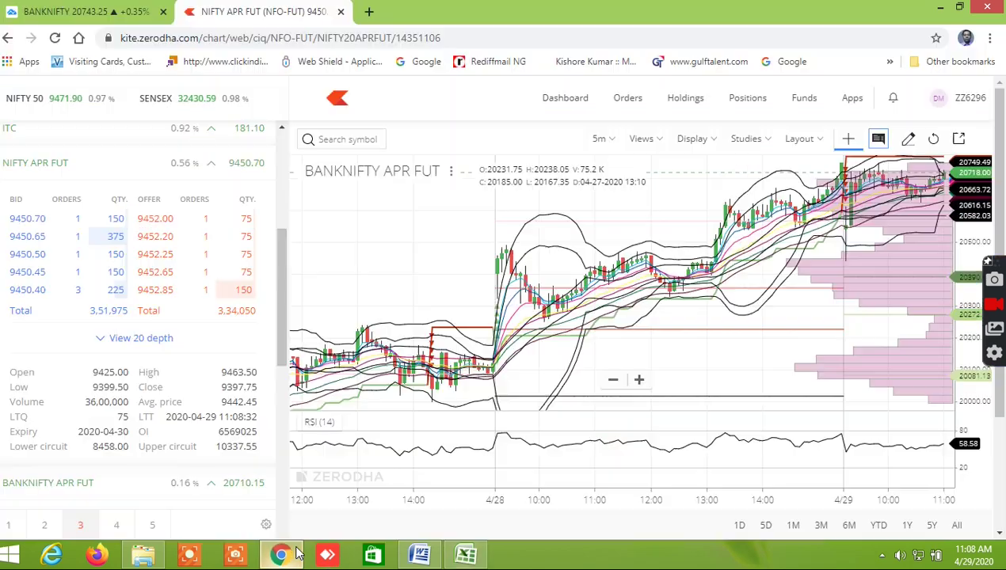
left_click_drag(283, 266, 277, 347)
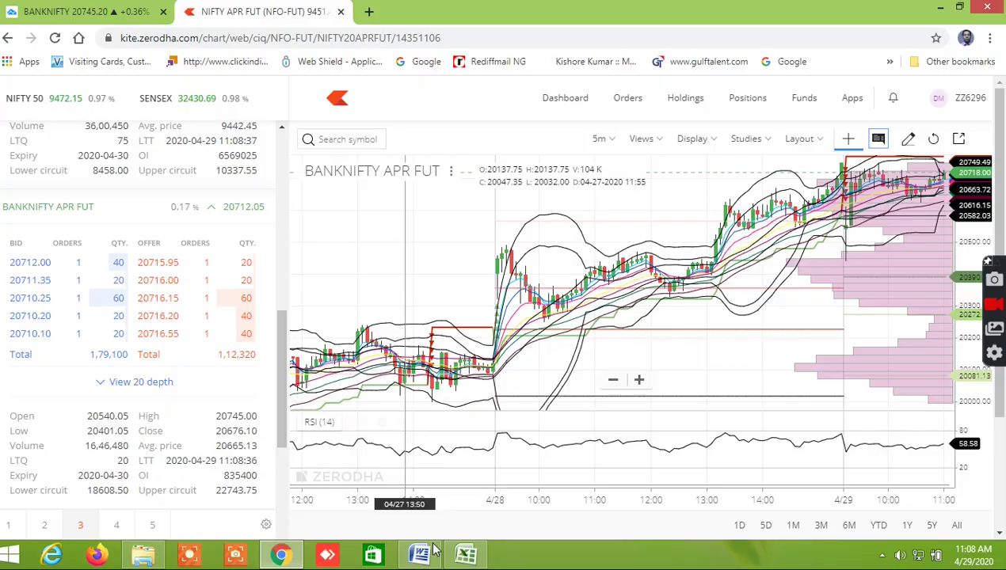
left_click(466, 554)
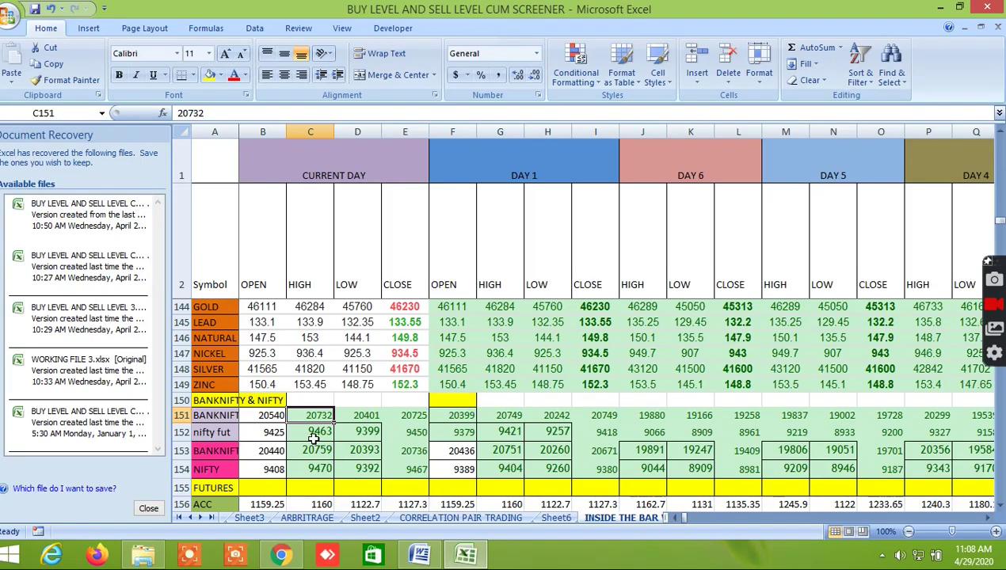
type("20745")
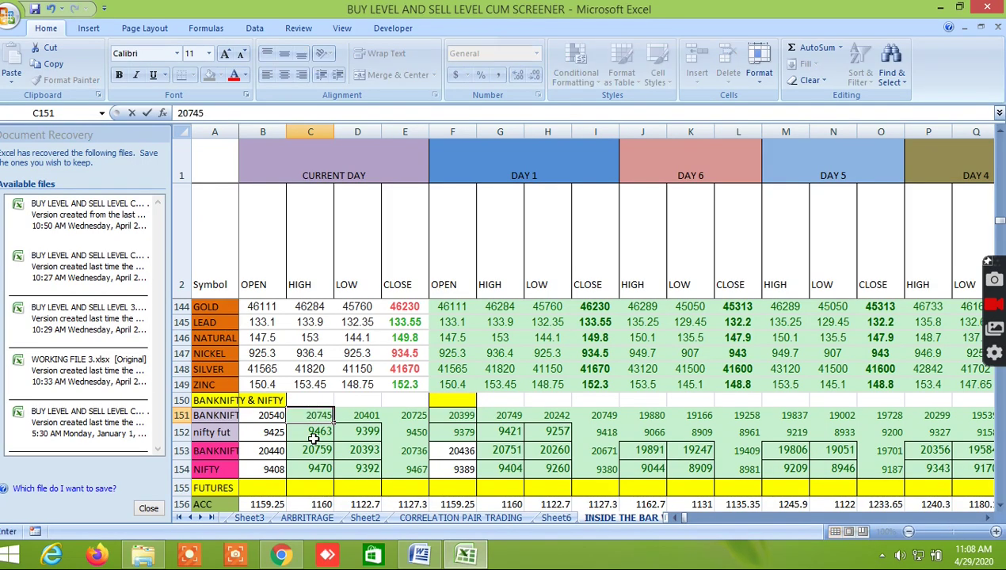
left_click(364, 417)
Check the BANKNIFTY APR FUT last price in Kite and set the current-day close in row 151 to 20715 in Excel
left_click(280, 554)
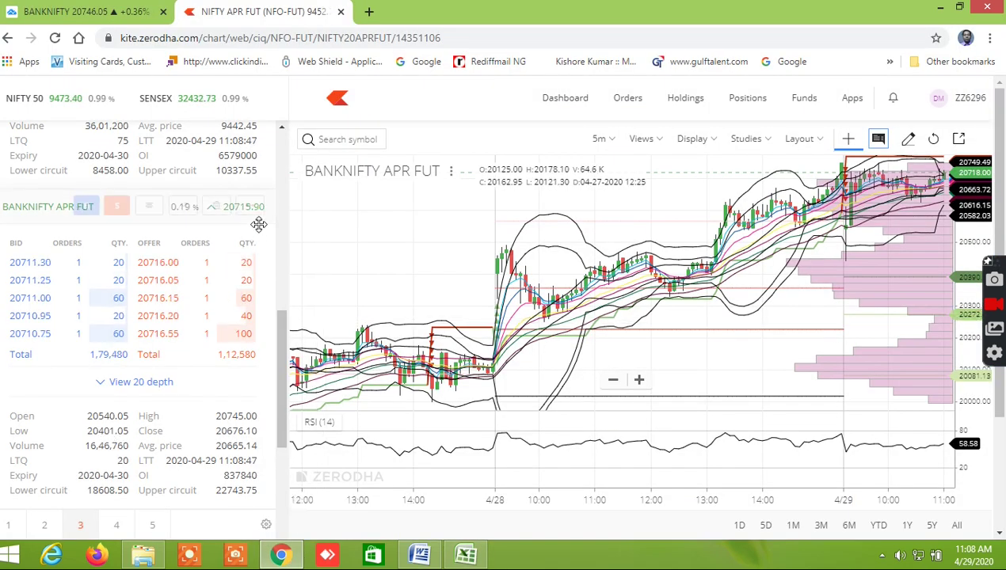
left_click(465, 554)
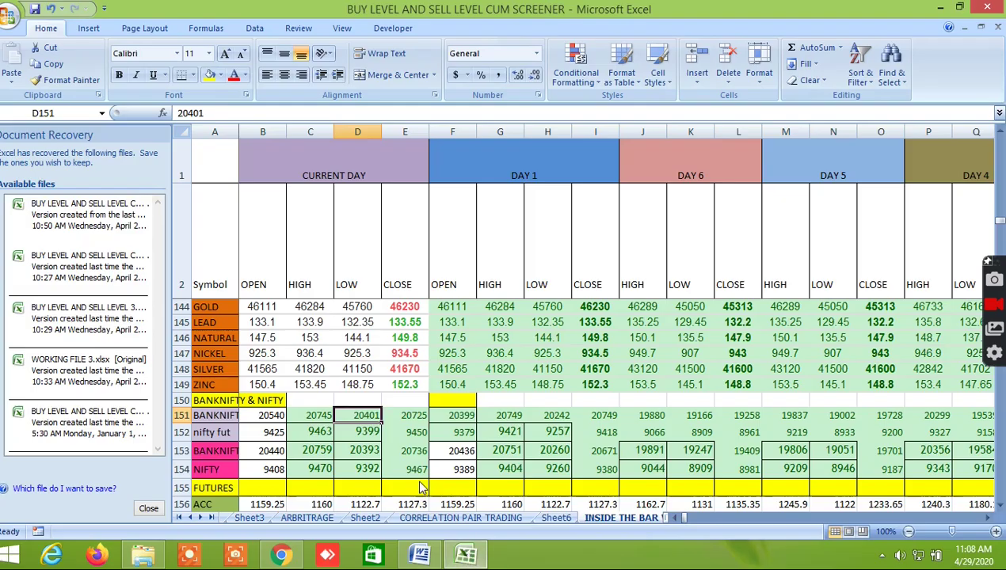
left_click(412, 415)
type("20715")
left_click(460, 451)
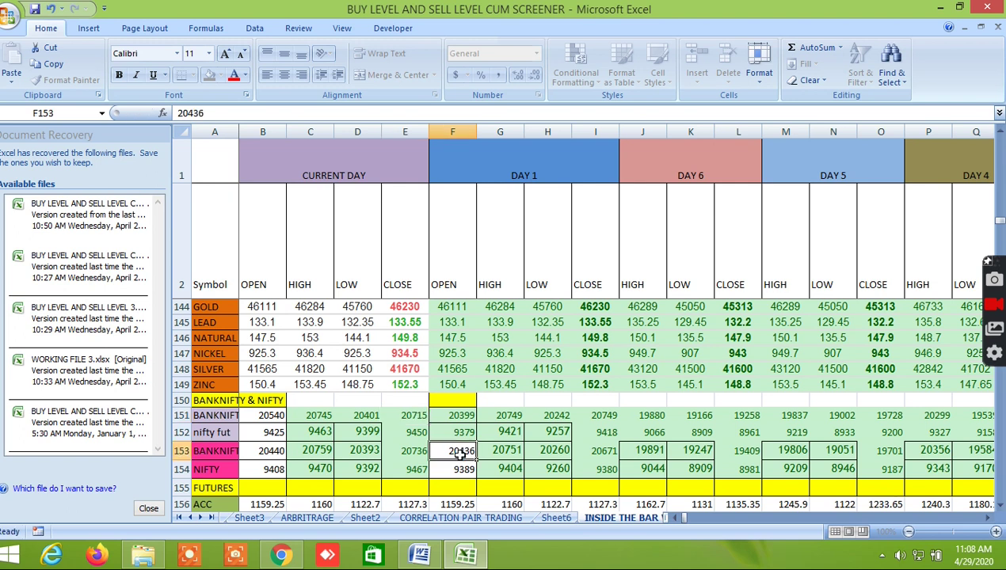
Read the Bank Nifty index's day's high in TradingView and set the current-day high in BANKNIFTY row 153 to 20768 in Excel
left_click(321, 449)
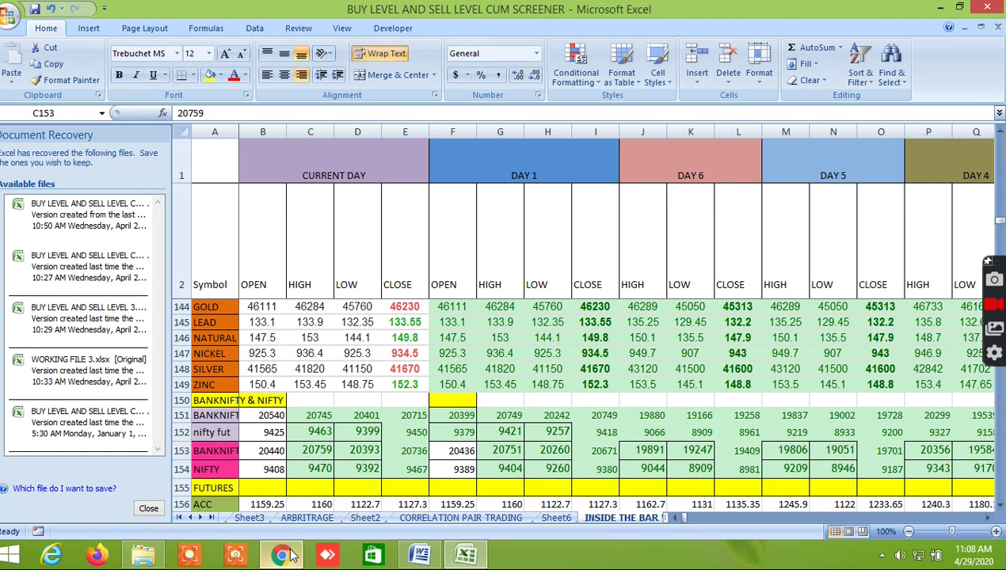
left_click(282, 555)
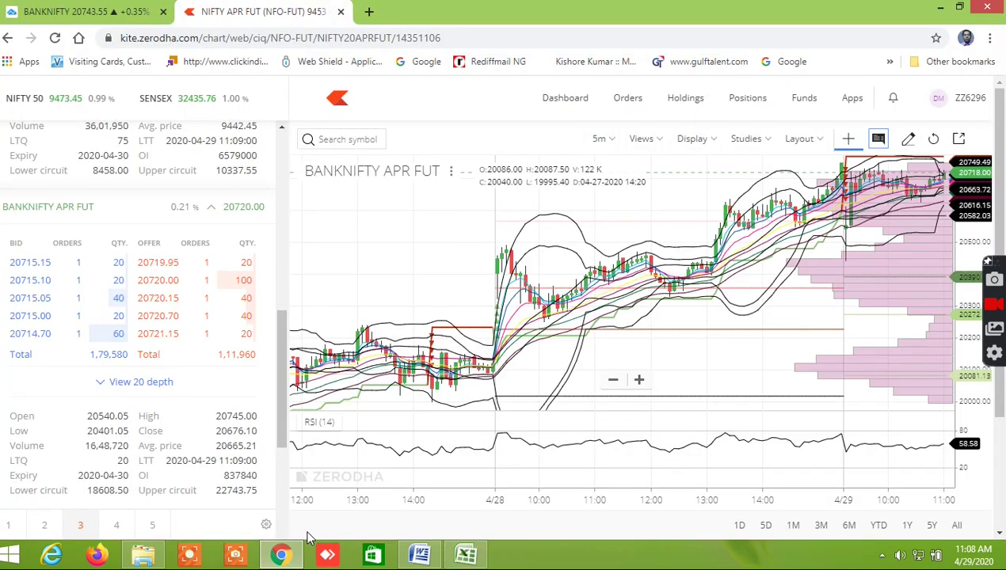
left_click(115, 16)
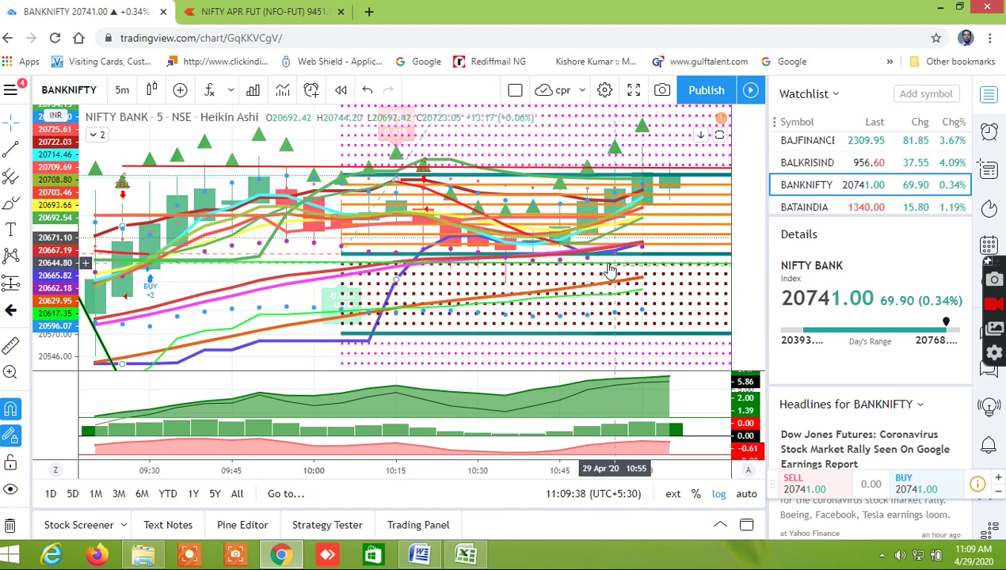
left_click(466, 556)
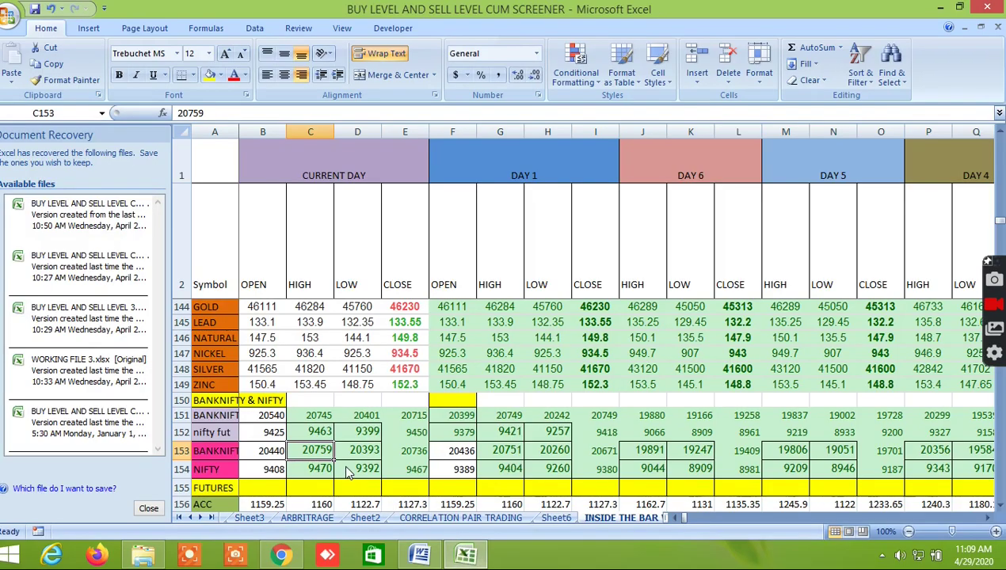
type("20768")
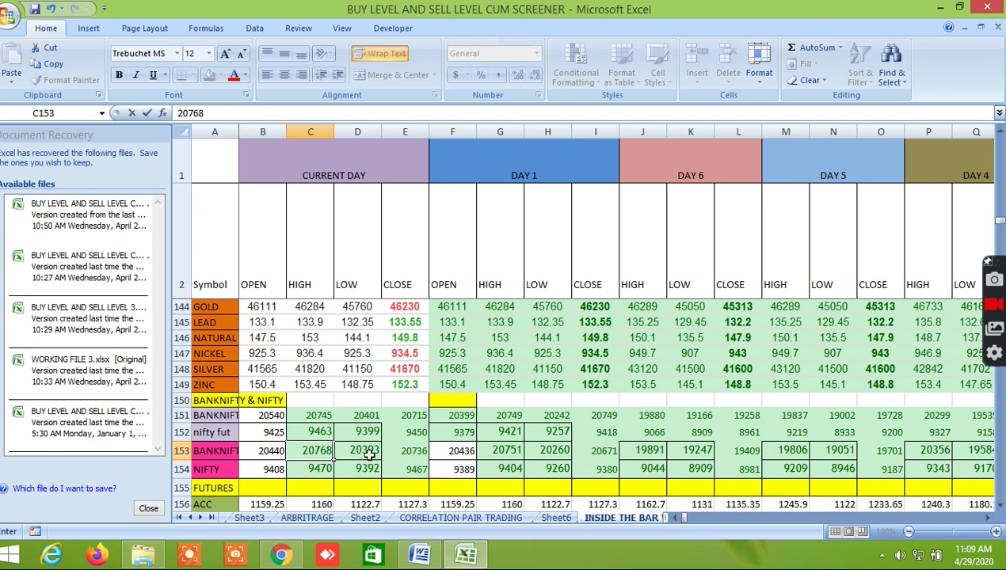
left_click(369, 452)
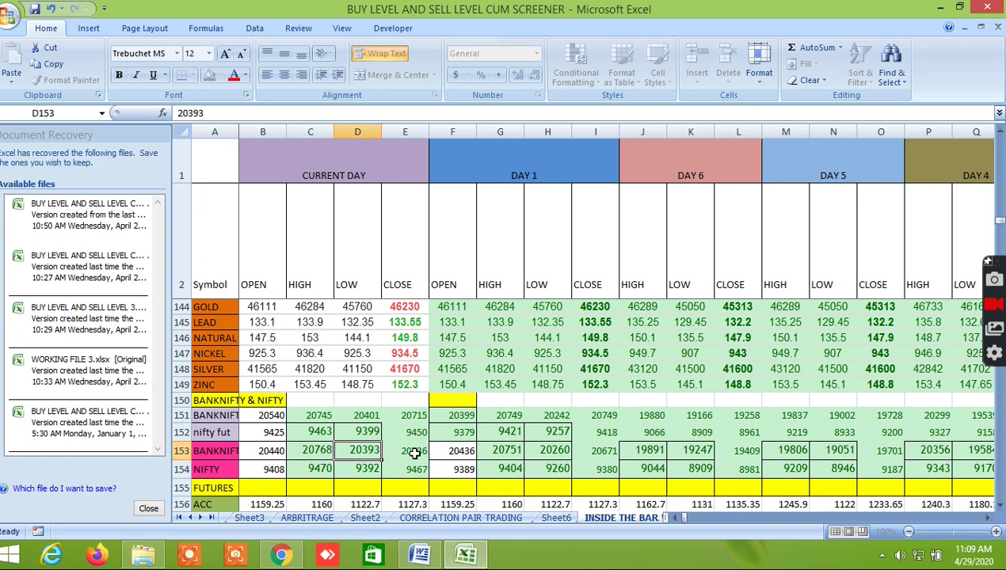
Check the Bank Nifty index's last price in TradingView and set the current-day close in row 153 to 20750 in Excel
left_click(411, 451)
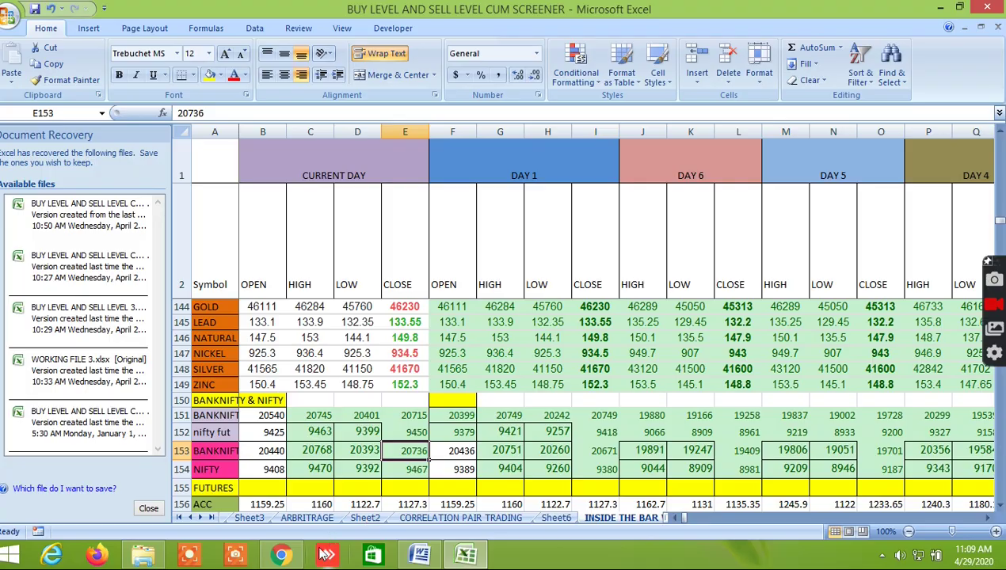
left_click(280, 554)
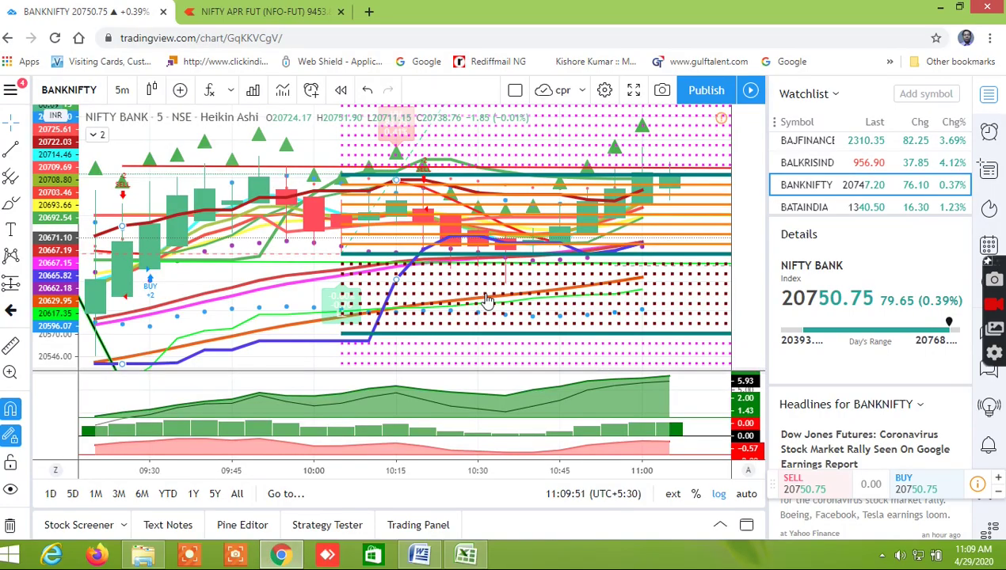
left_click(469, 554)
type("20750")
left_click(401, 486)
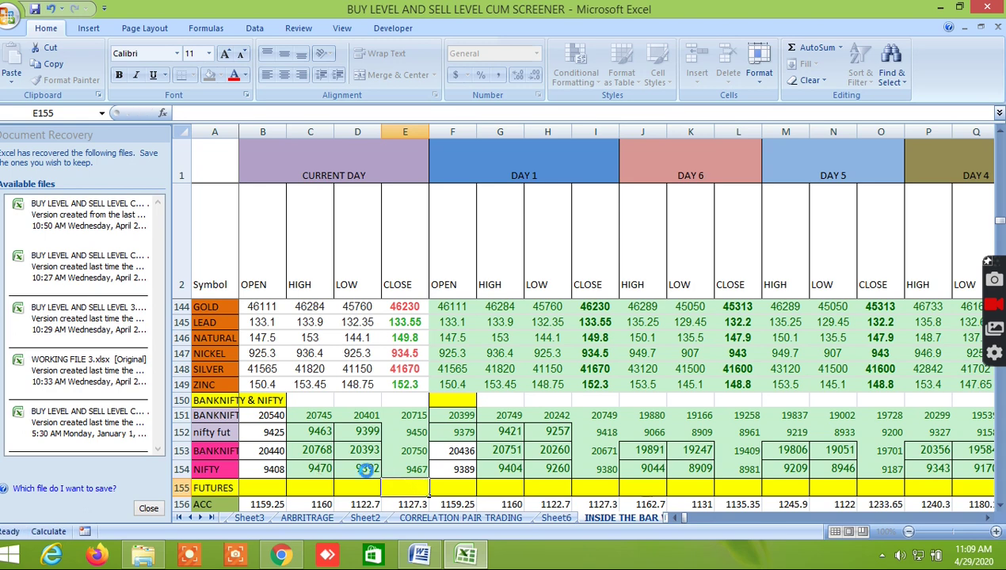
Find NIFTY in the TradingView watchlist and open its details to read the Nifty 50 Index's day range and last price
left_click(315, 471)
left_click(292, 554)
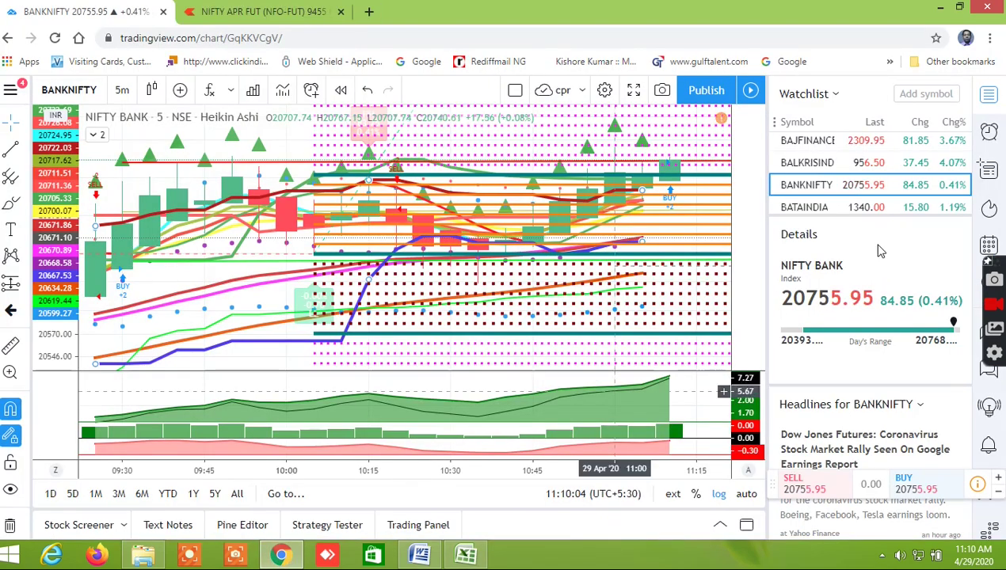
scroll(828, 181, "down", 5)
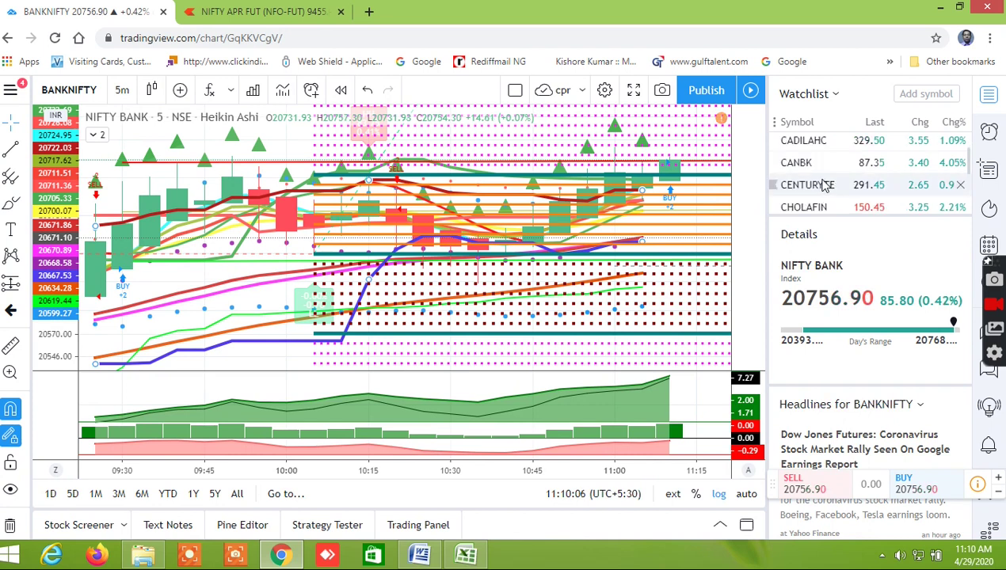
scroll(823, 188, "down", 5)
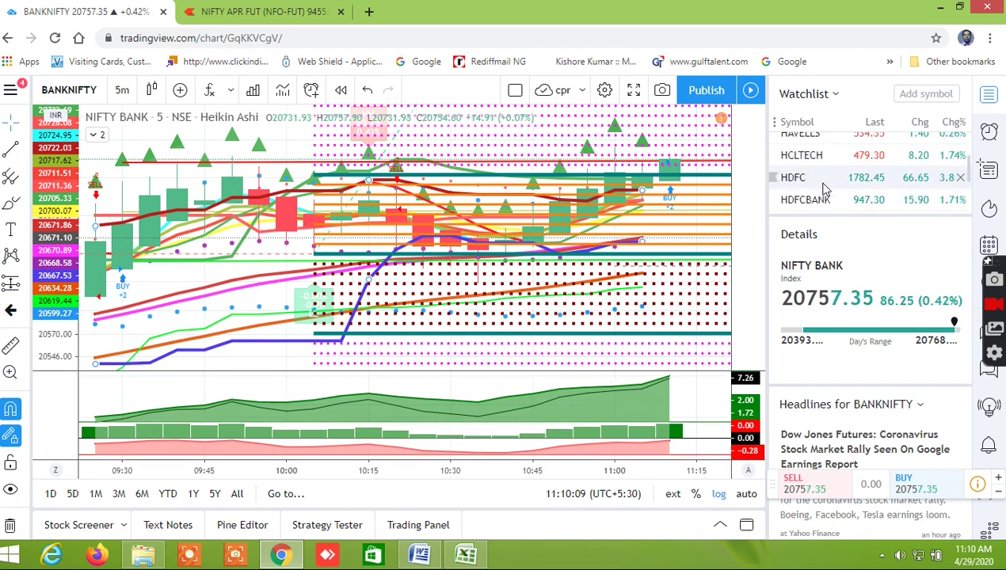
scroll(824, 188, "down", 5)
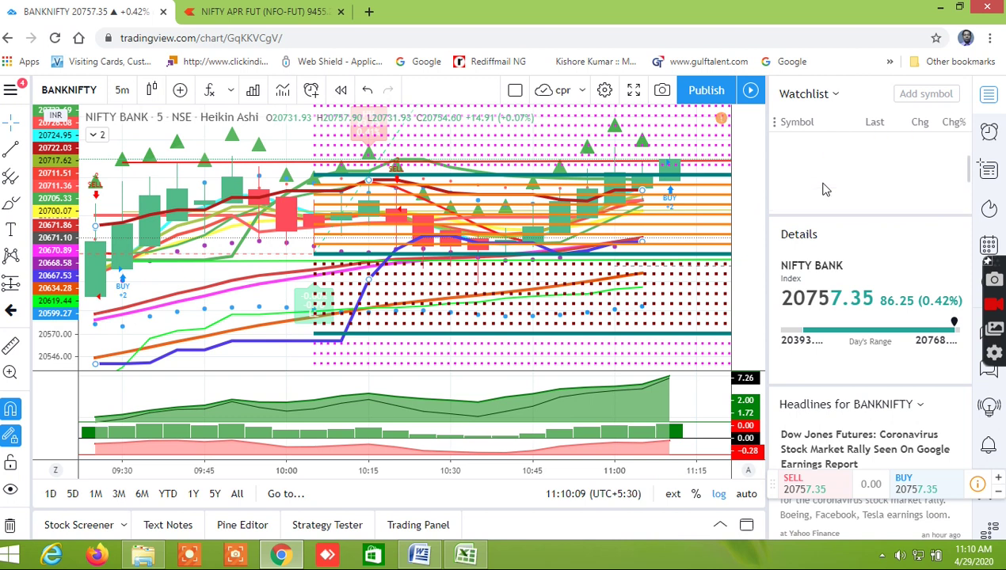
right_click(823, 188)
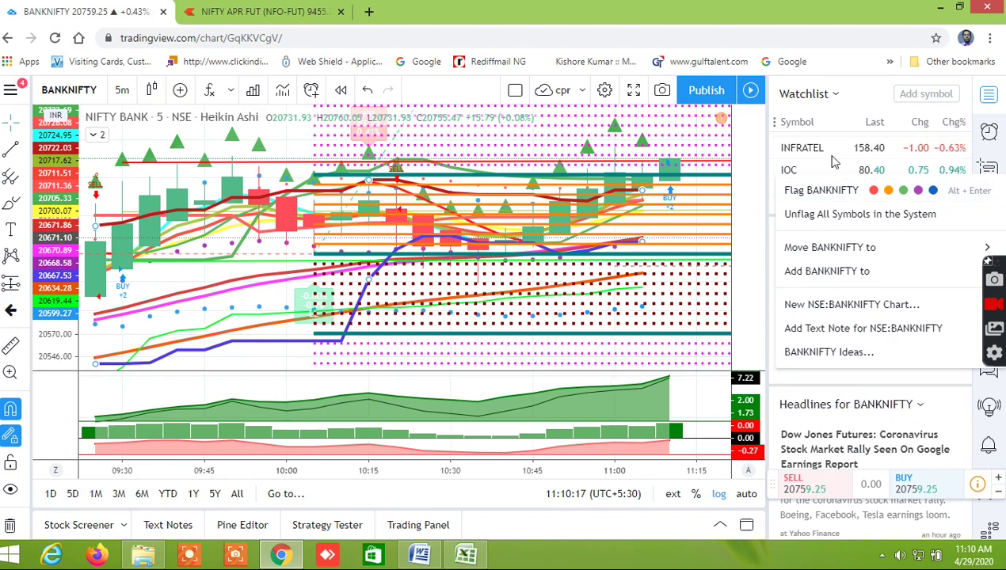
left_click(841, 106)
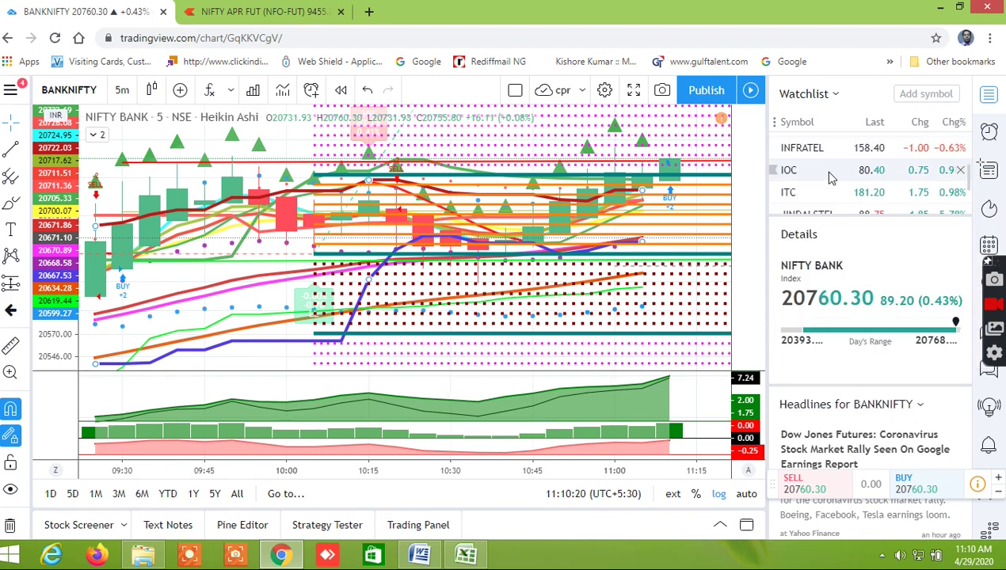
scroll(824, 181, "up", 1)
scroll(823, 180, "up", 3)
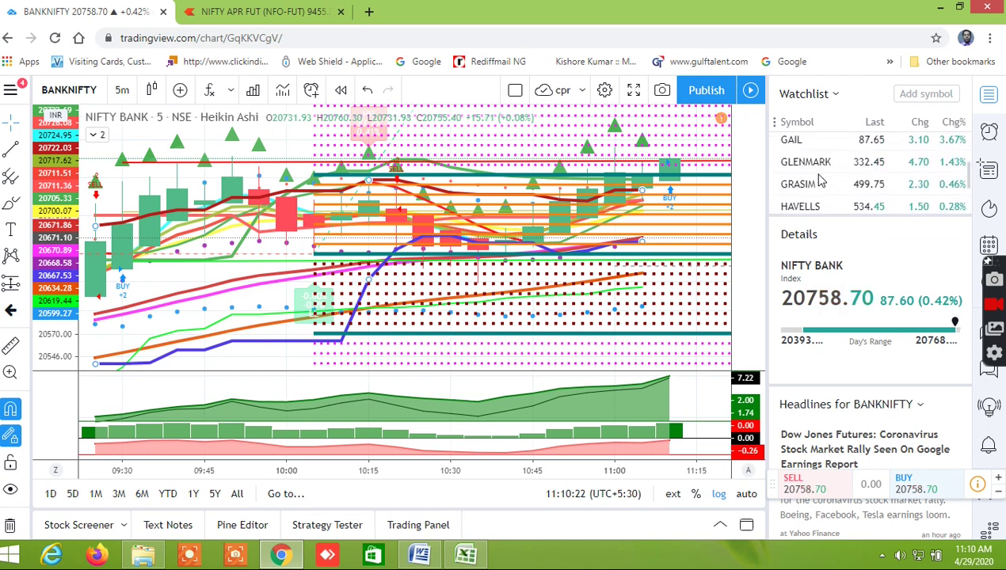
scroll(821, 181, "down", 4)
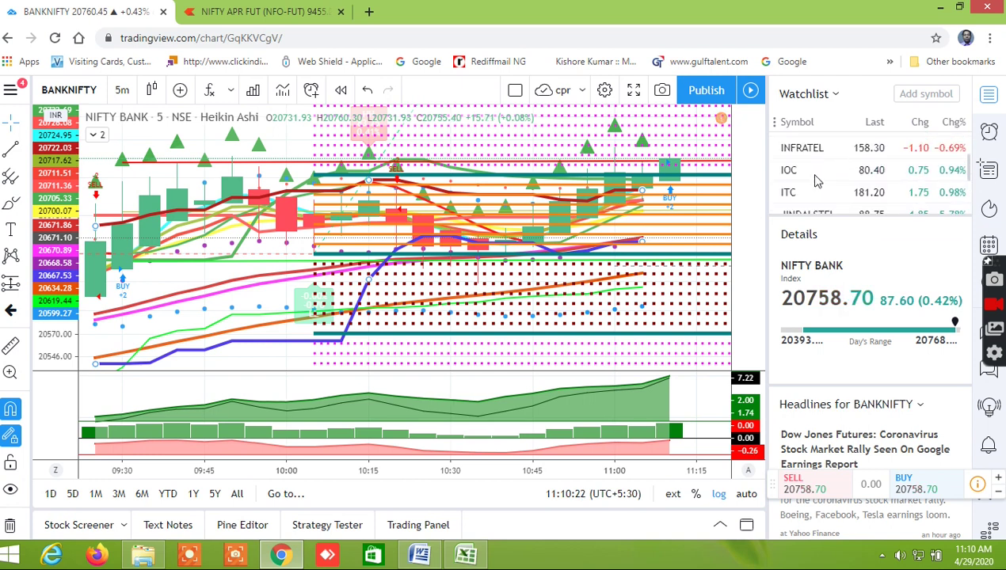
scroll(816, 180, "down", 5)
right_click(806, 180)
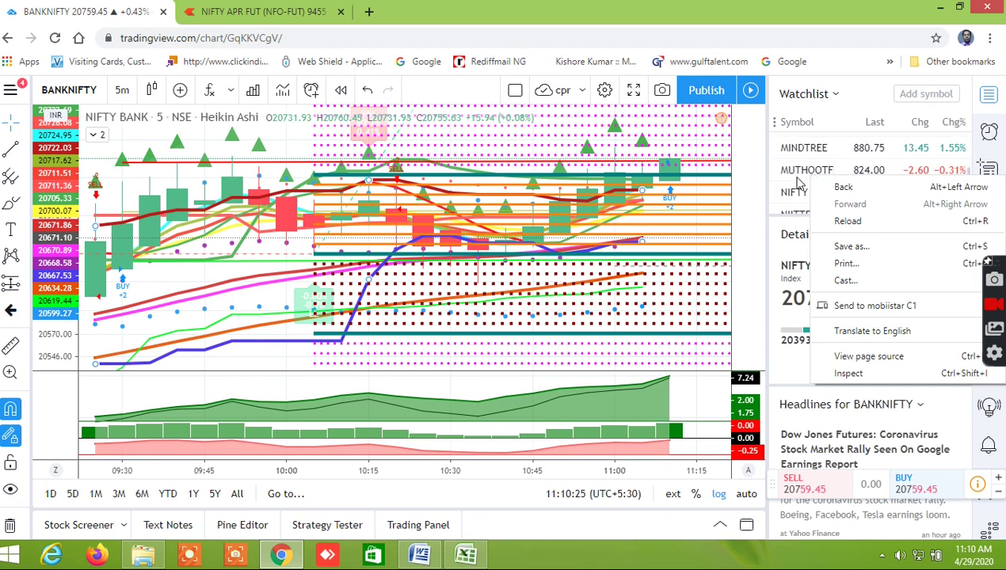
left_click(754, 226)
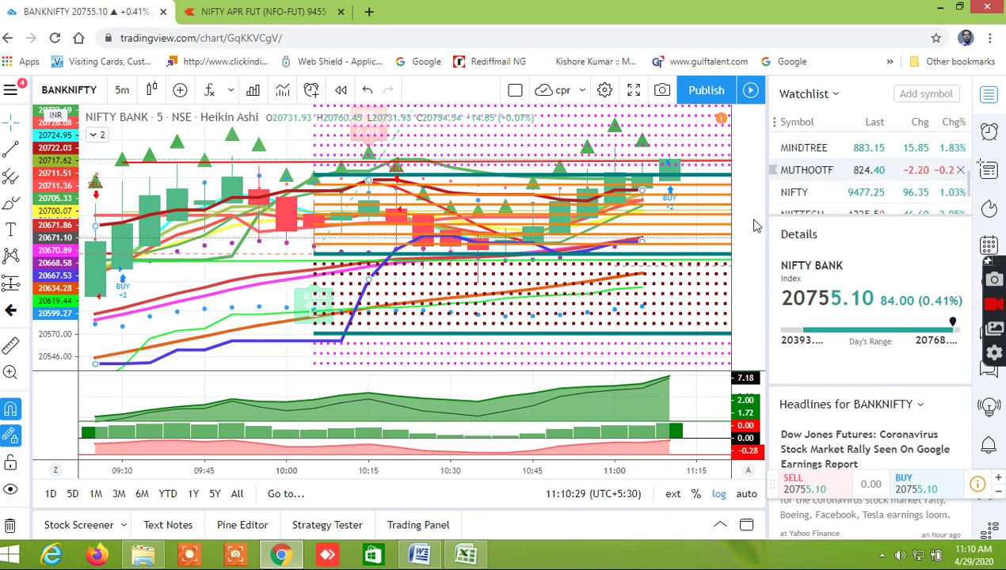
left_click(824, 203)
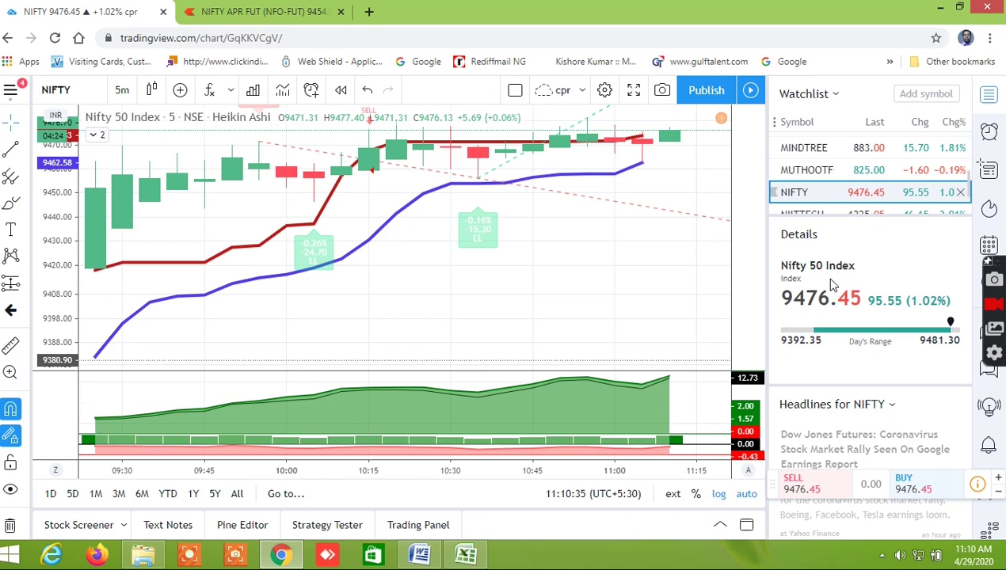
Back in Excel, set NIFTY's current-day high in row 154 to 9481 and its current-day close to 9476
left_click(465, 556)
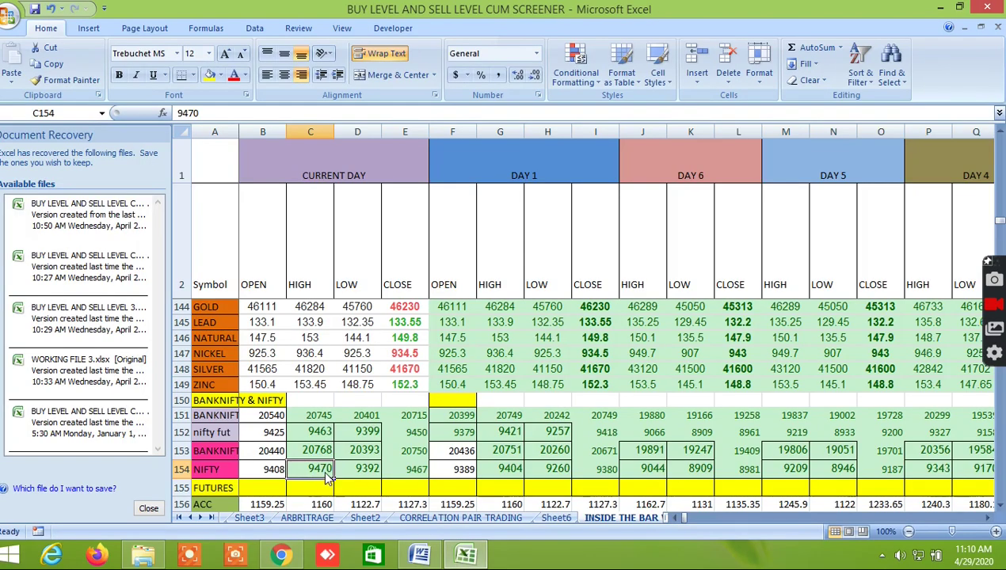
type("94")
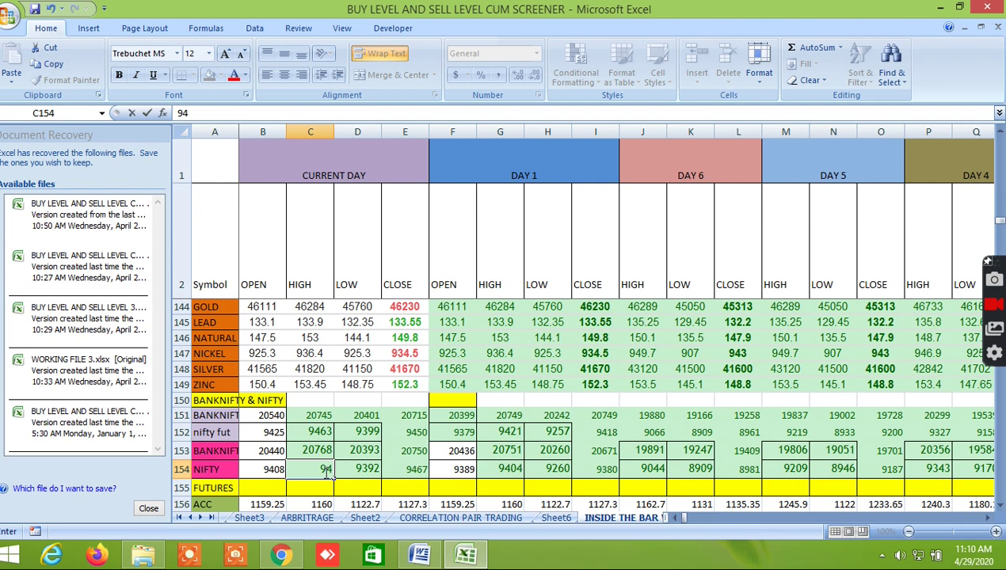
type("81")
left_click(415, 470)
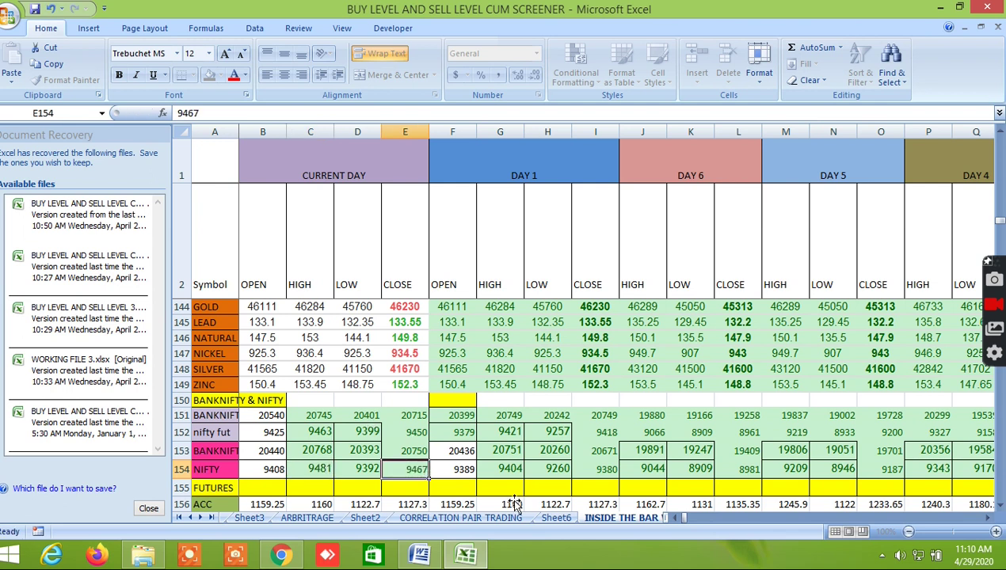
type("94")
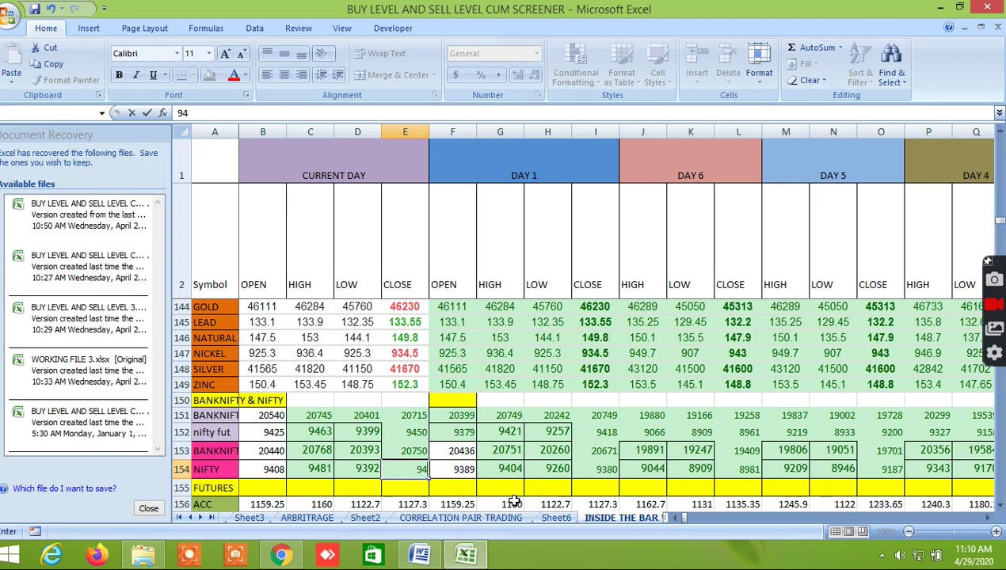
type("76")
left_click(513, 501)
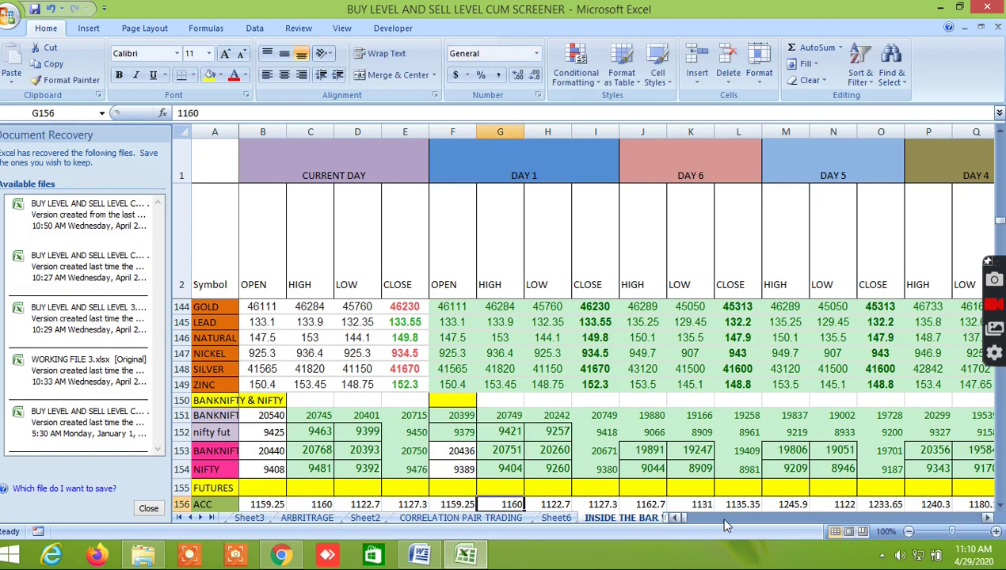
Review the Bank Nifty and Nifty rows from the inside-bar and NR7 signals through the chart patterns to the moving-average columns
left_click(934, 516)
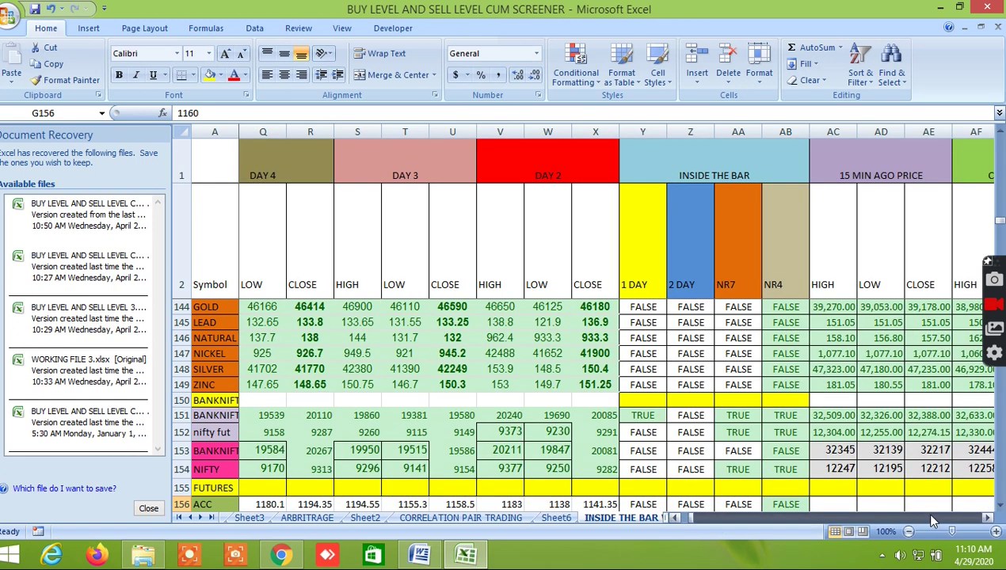
left_click(931, 517)
left_click(928, 517)
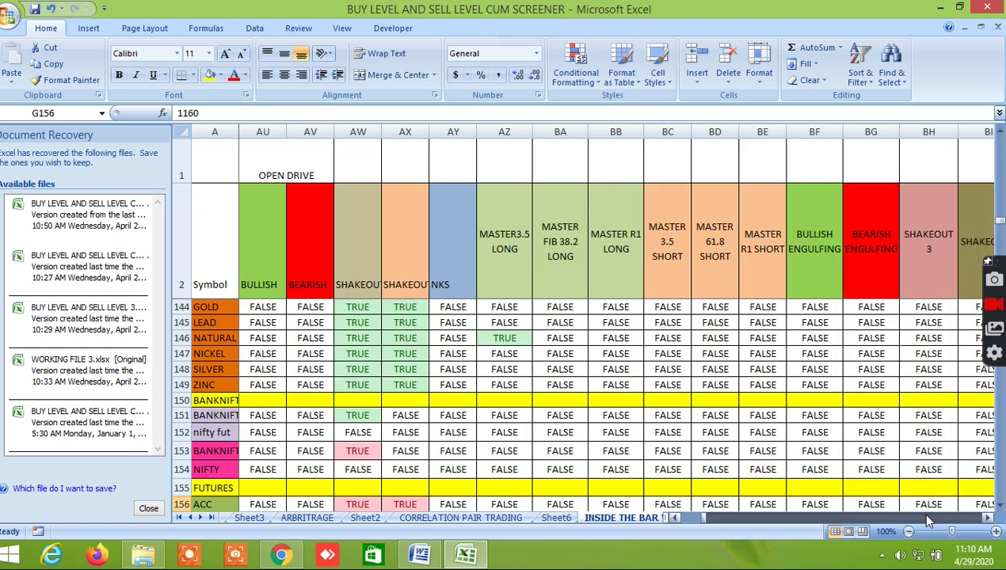
left_click(927, 516)
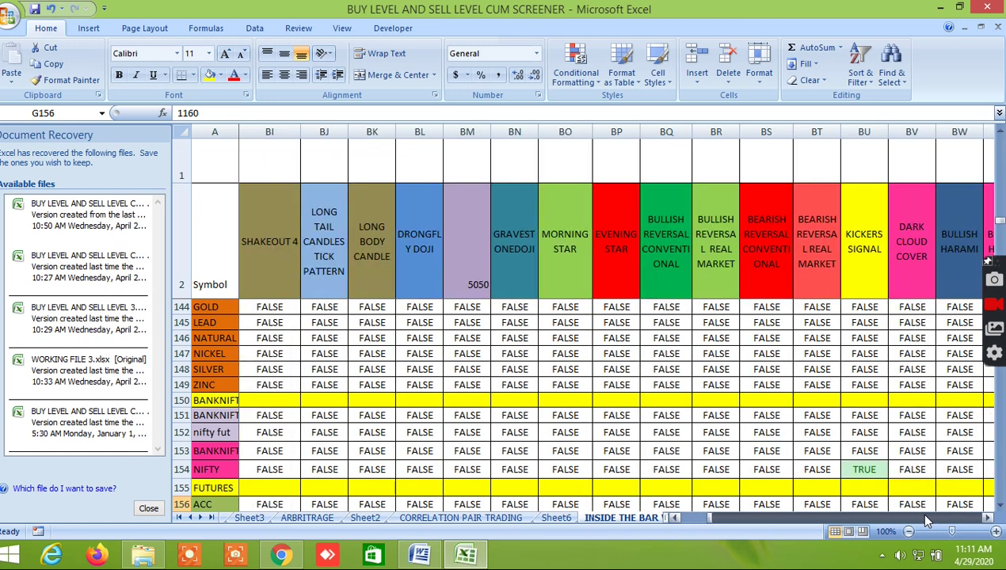
left_click(926, 517)
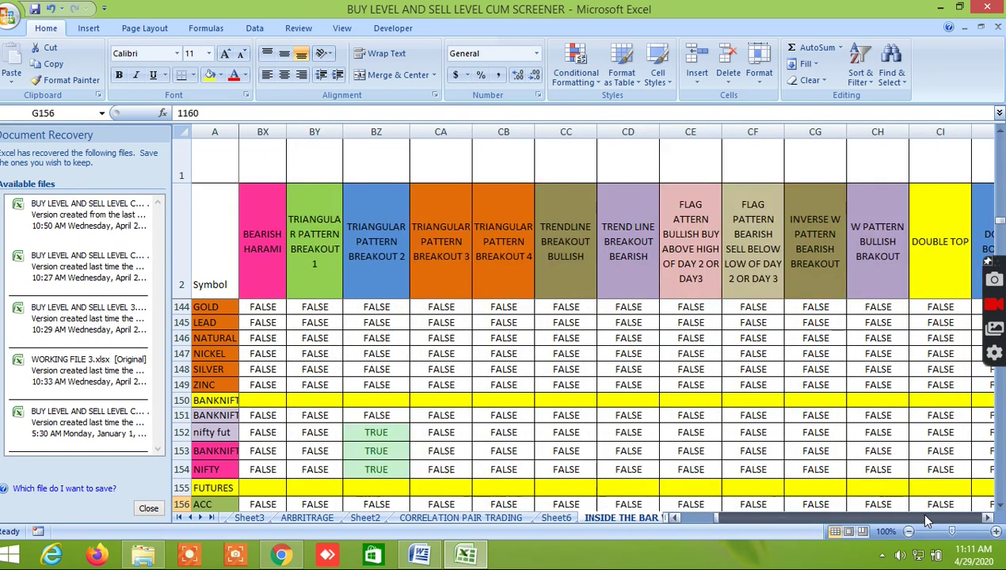
left_click(925, 517)
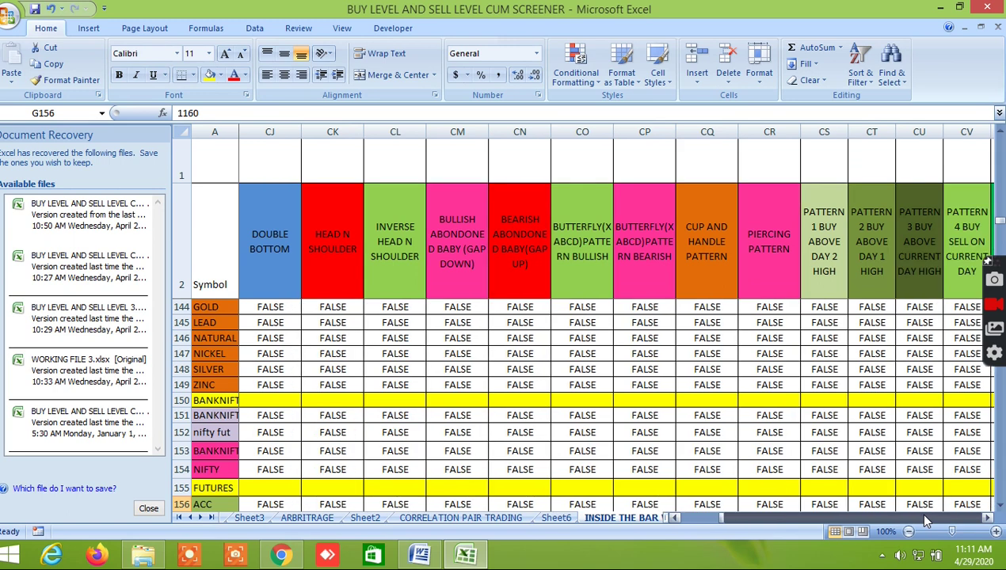
left_click(926, 517)
left_click(926, 517)
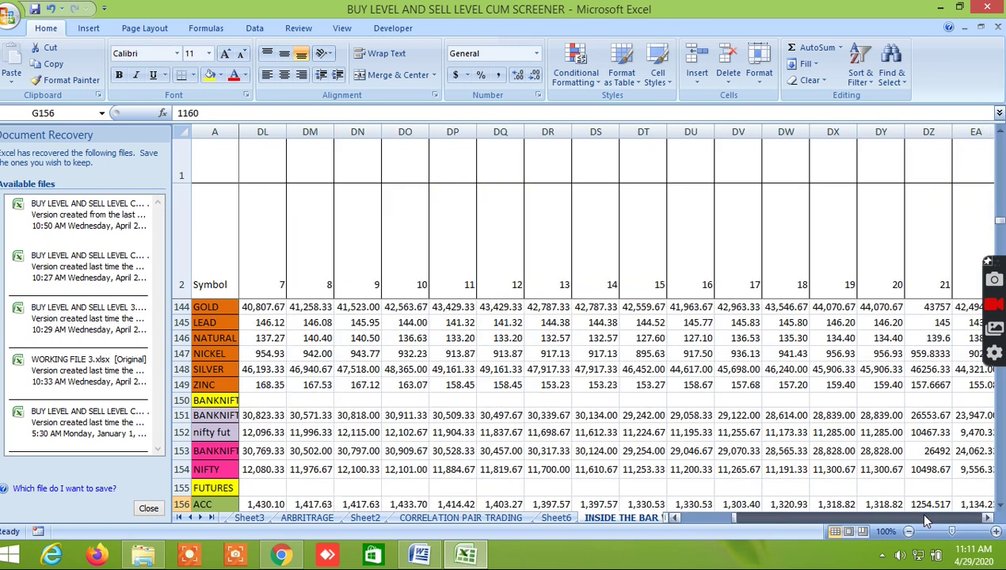
left_click(925, 517)
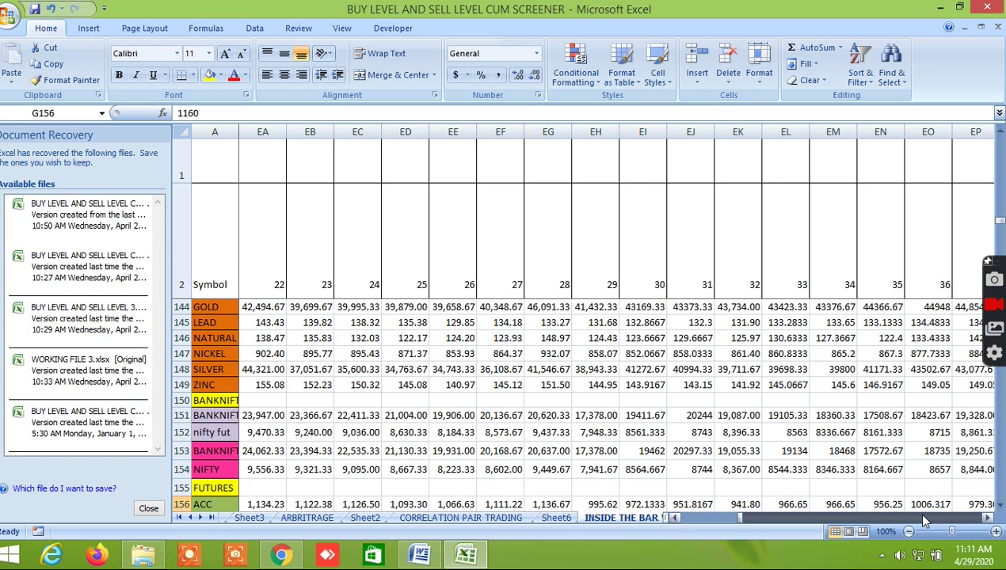
left_click(921, 517)
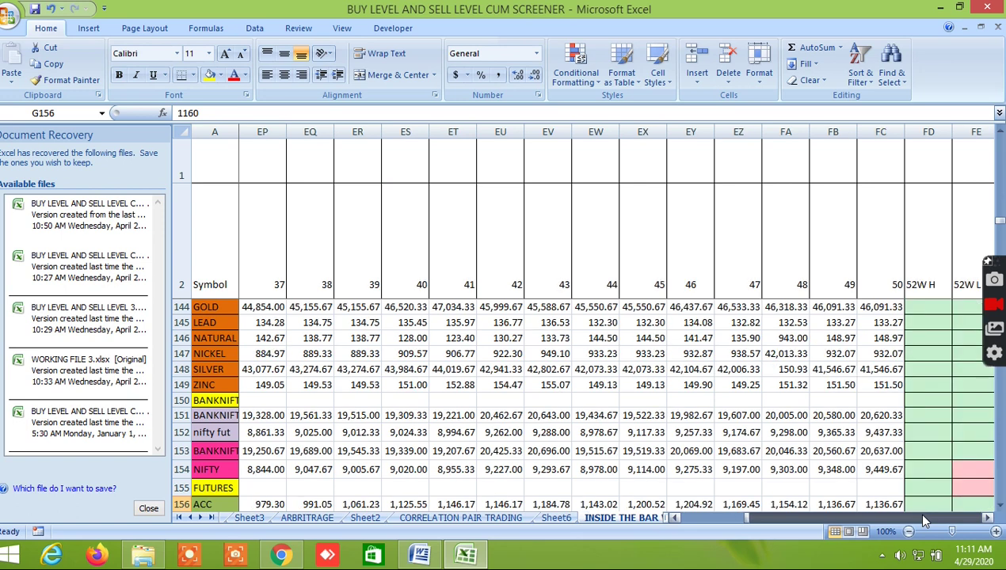
left_click(921, 517)
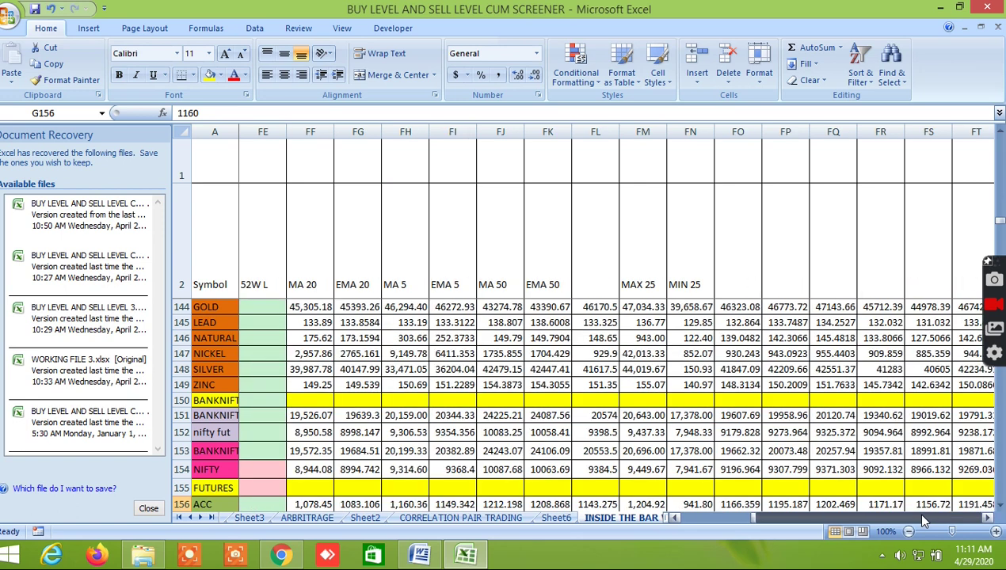
Examine the Fibonacci buy and sell levels and LTP positions for the 7, 5, 3, 2, 1, 15 and 30-day periods in the Nifty rows
left_click(922, 517)
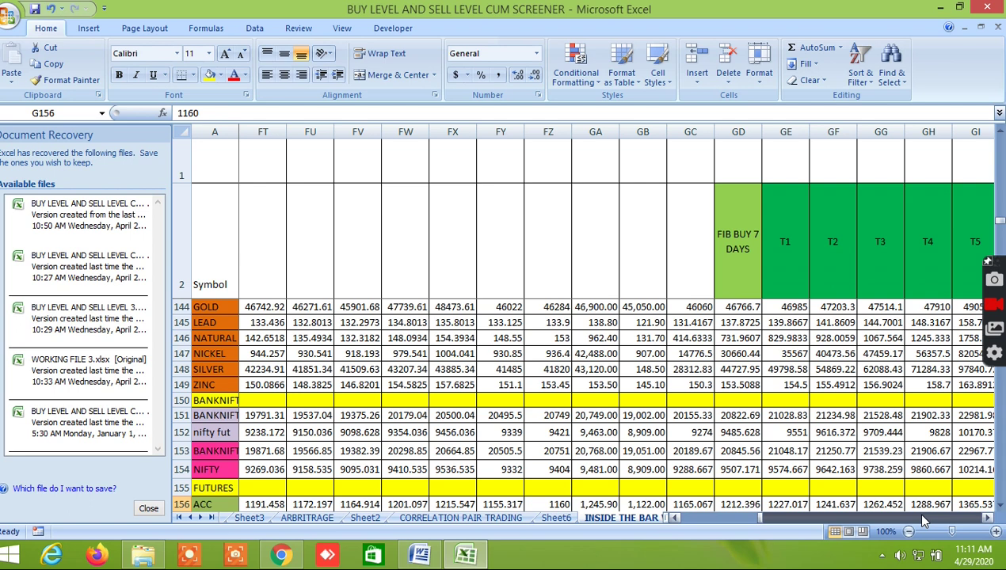
left_click(921, 517)
left_click(922, 517)
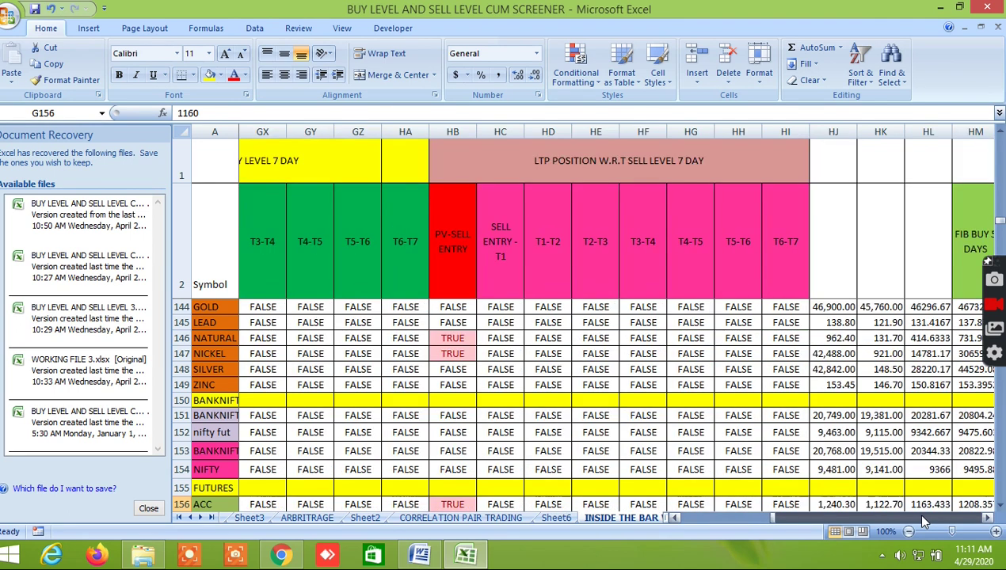
left_click(922, 517)
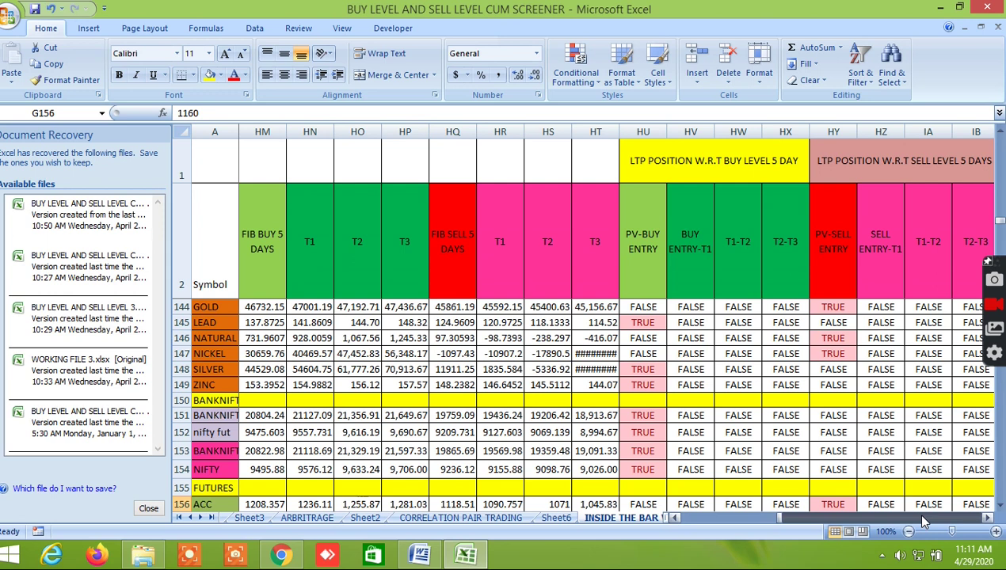
left_click(922, 517)
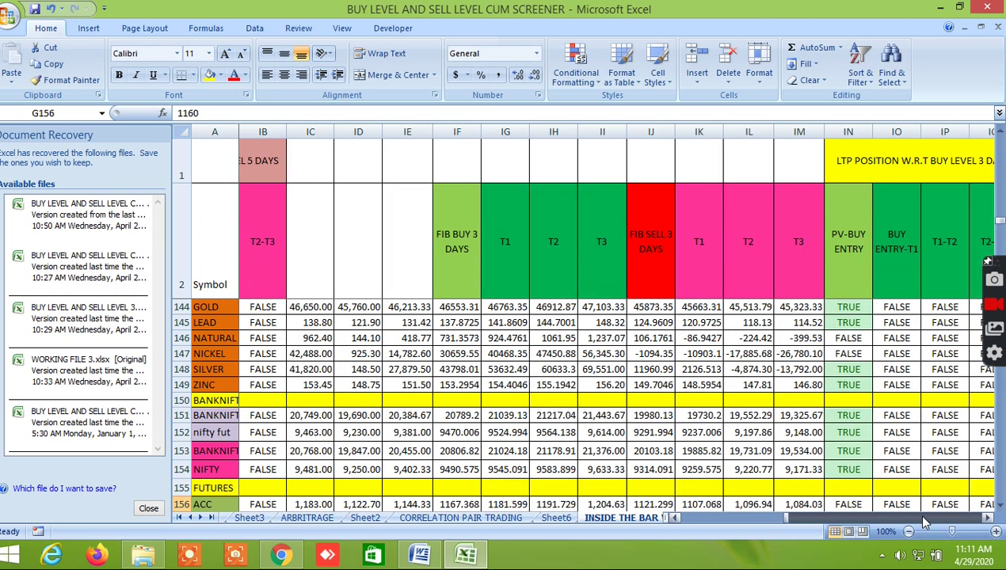
left_click(922, 517)
left_click(921, 517)
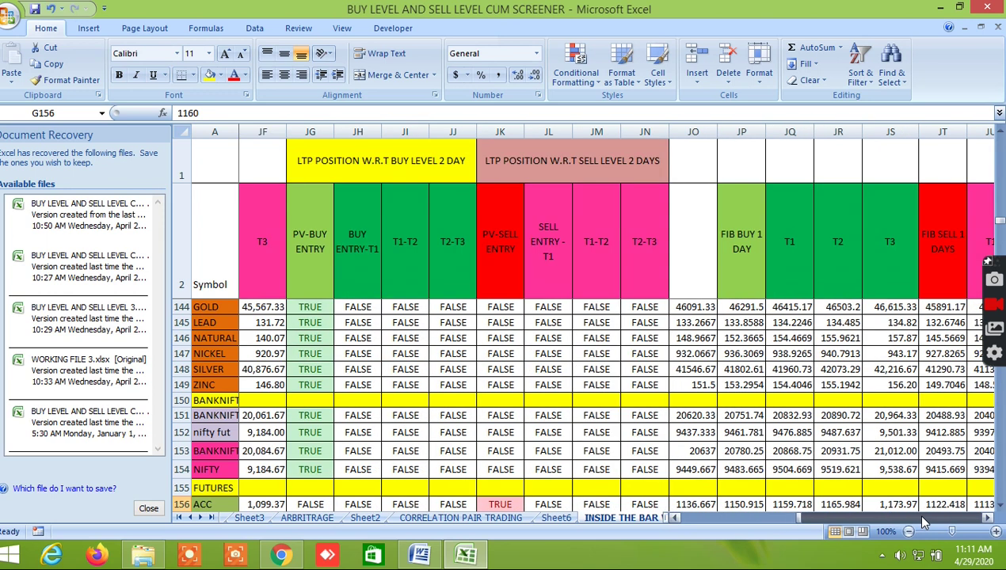
left_click(922, 517)
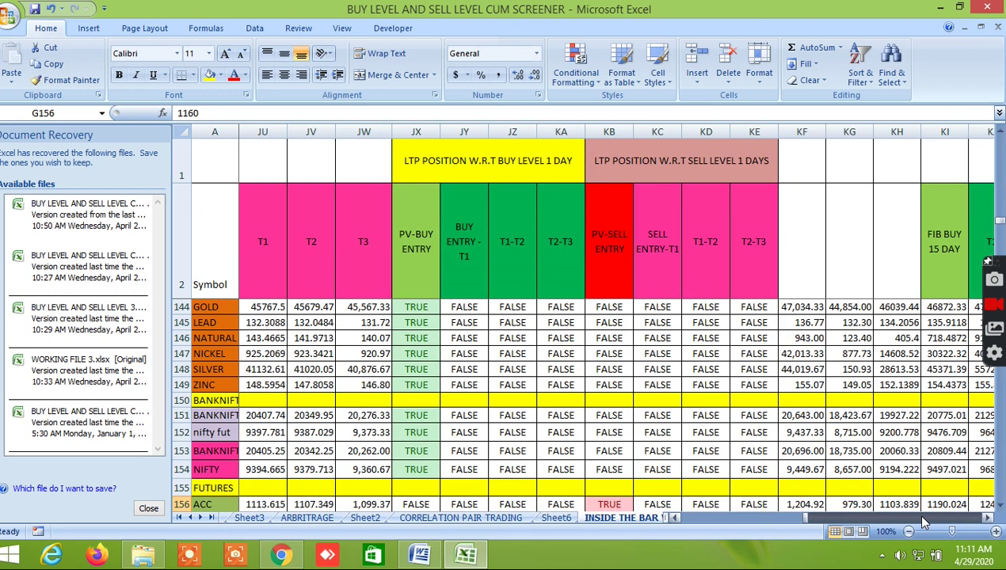
left_click(922, 517)
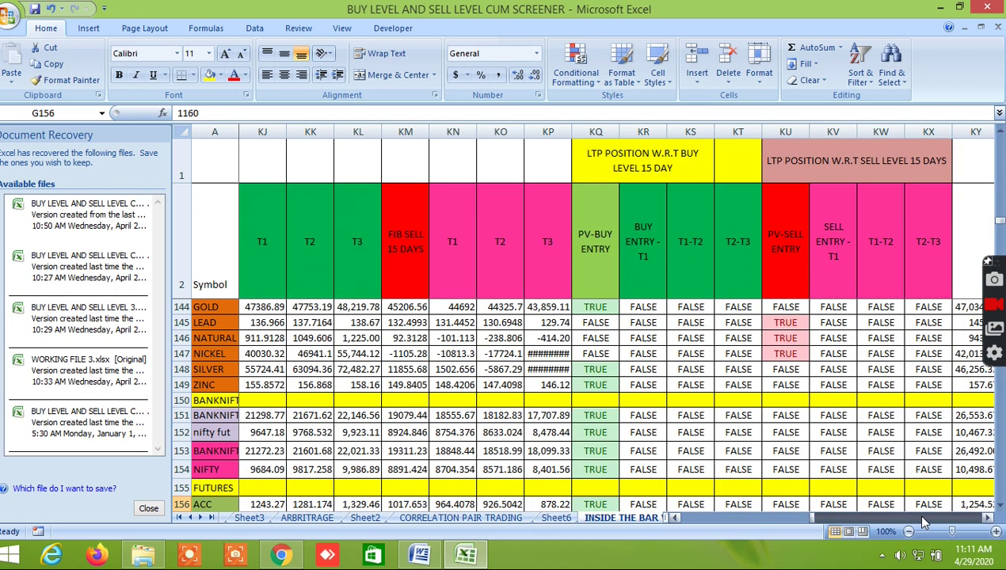
left_click(922, 517)
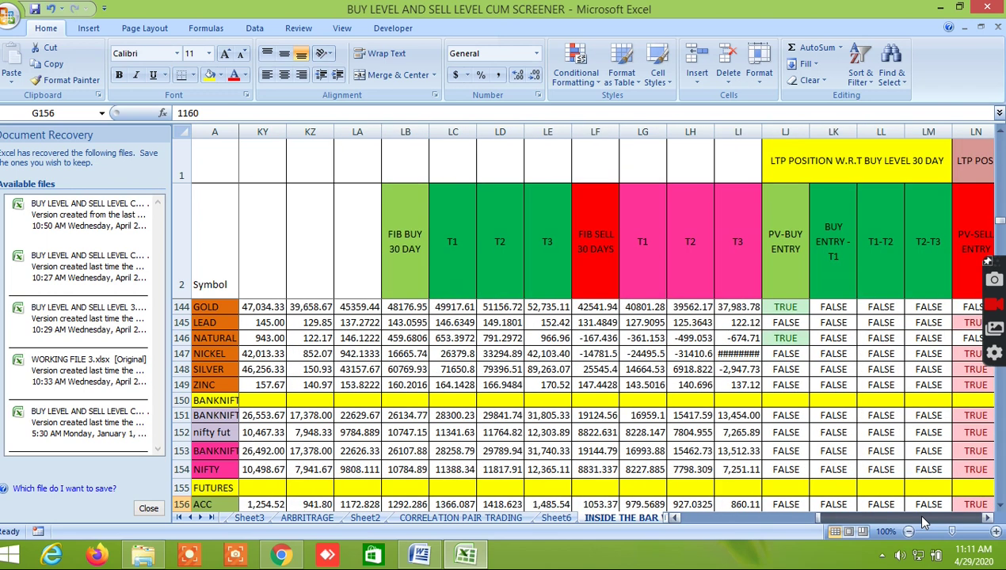
Check the 7-14-21 crossover signals and the CPR and pivot point levels for the Bank Nifty and Nifty rows
left_click(922, 517)
left_click(922, 517)
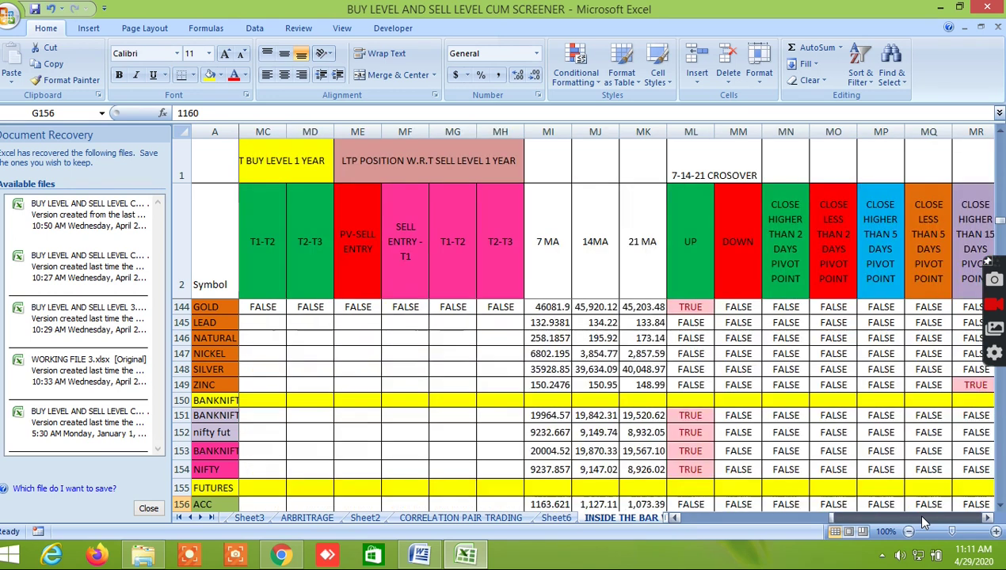
left_click(920, 518)
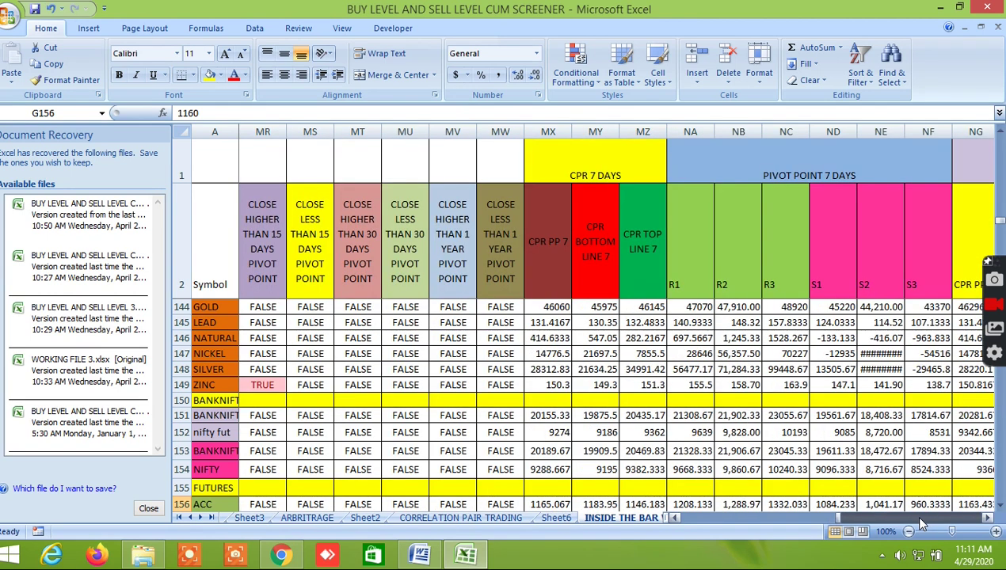
left_click(920, 518)
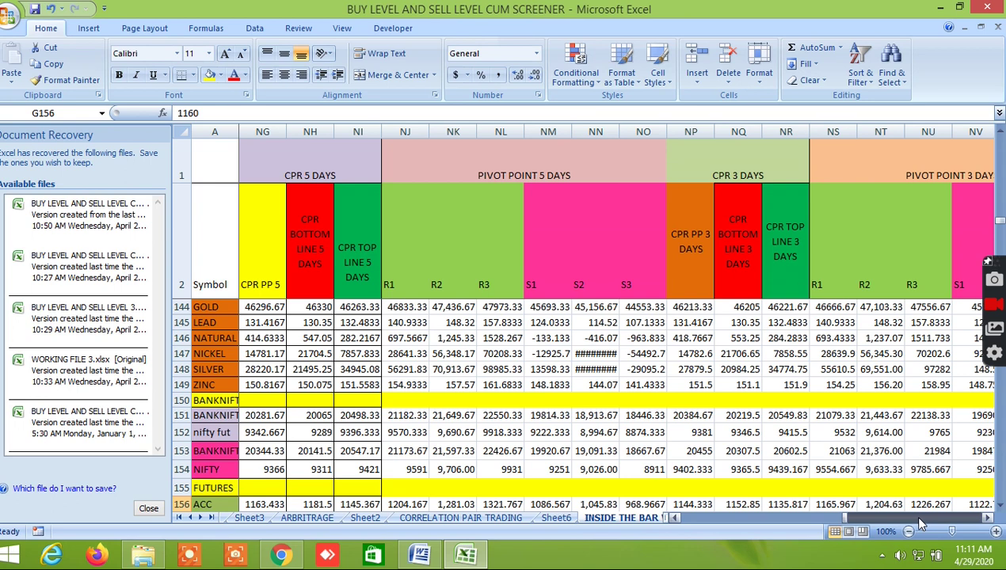
left_click(920, 518)
left_click(920, 517)
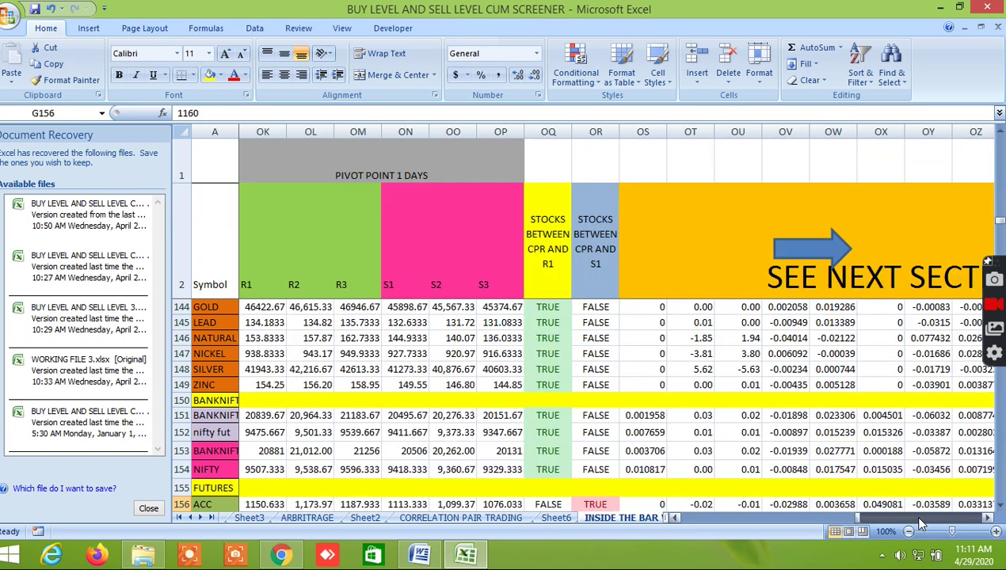
Examine the volatility-based Fibonacci, Gann angle and Gann degree levels, and the Fibonacci levels based on one standard deviation
left_click(919, 518)
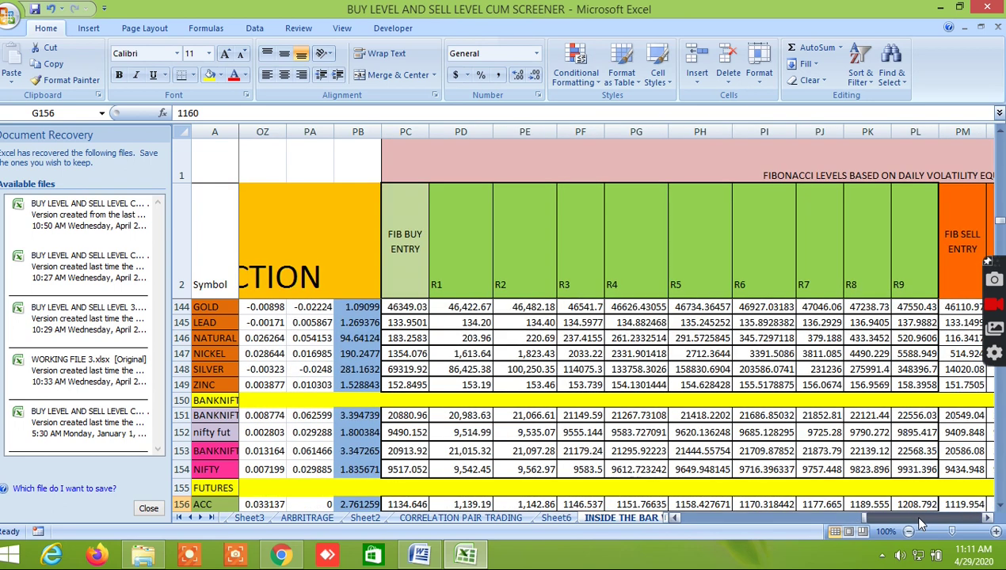
left_click(906, 516)
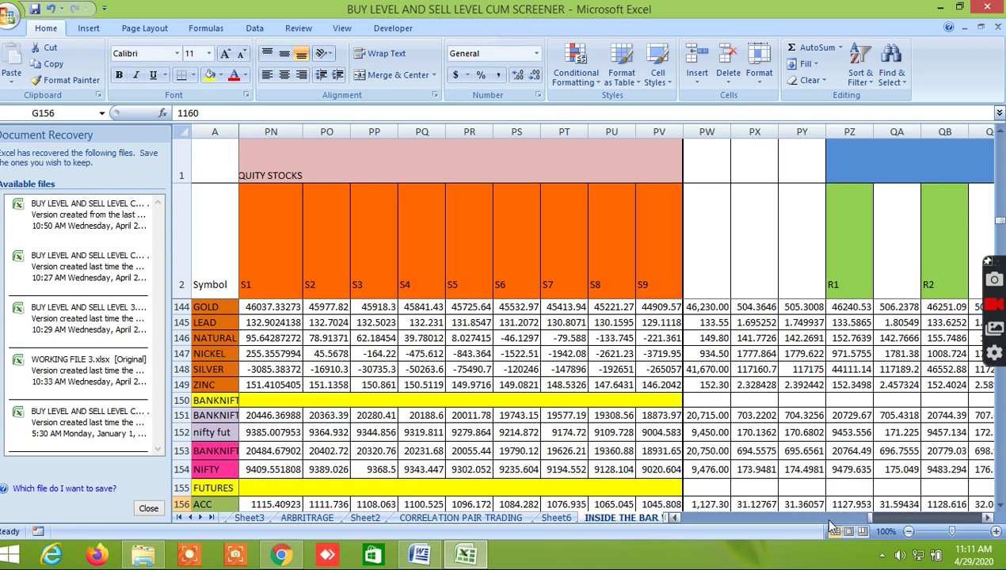
left_click(826, 519)
left_click(853, 520)
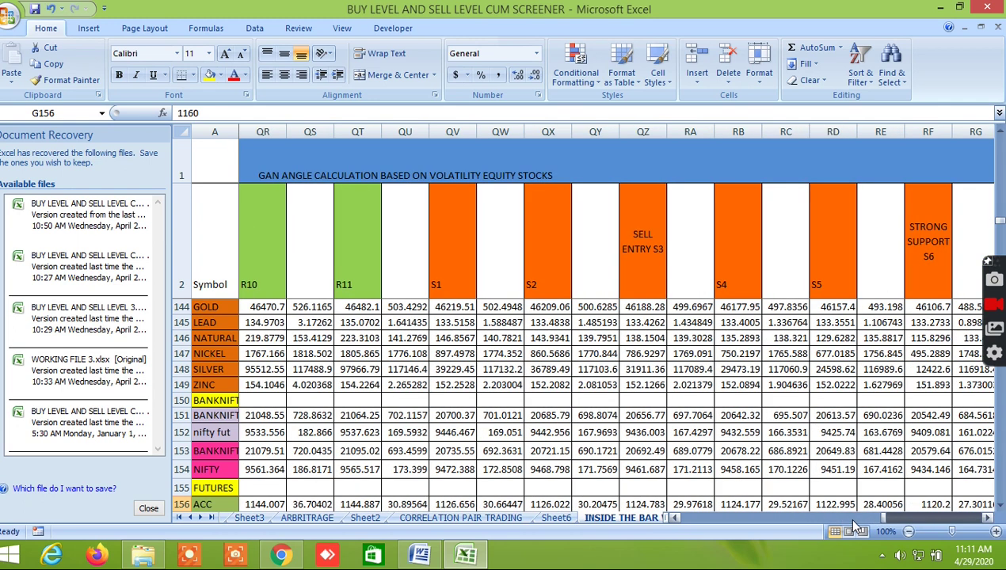
left_click(854, 520)
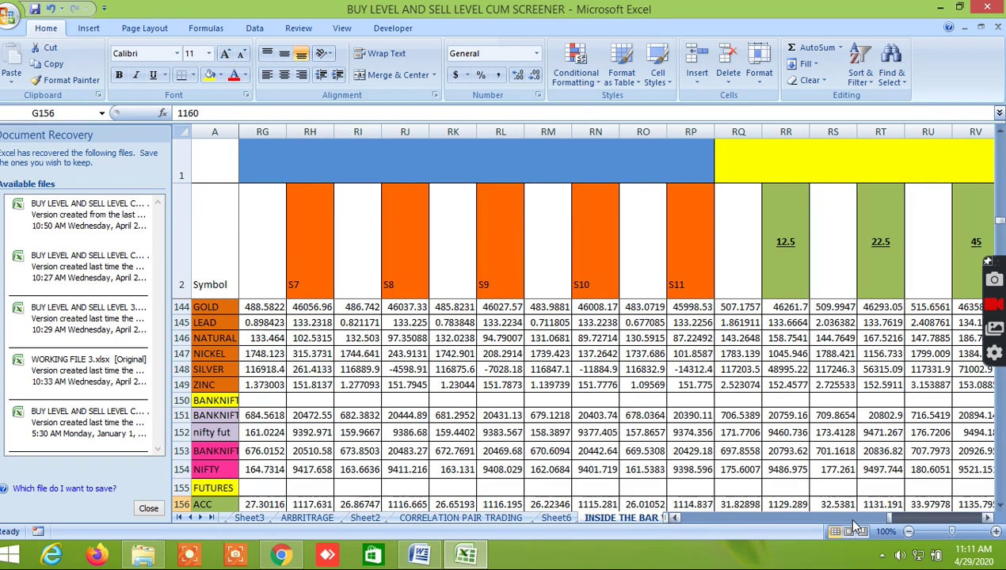
left_click(859, 520)
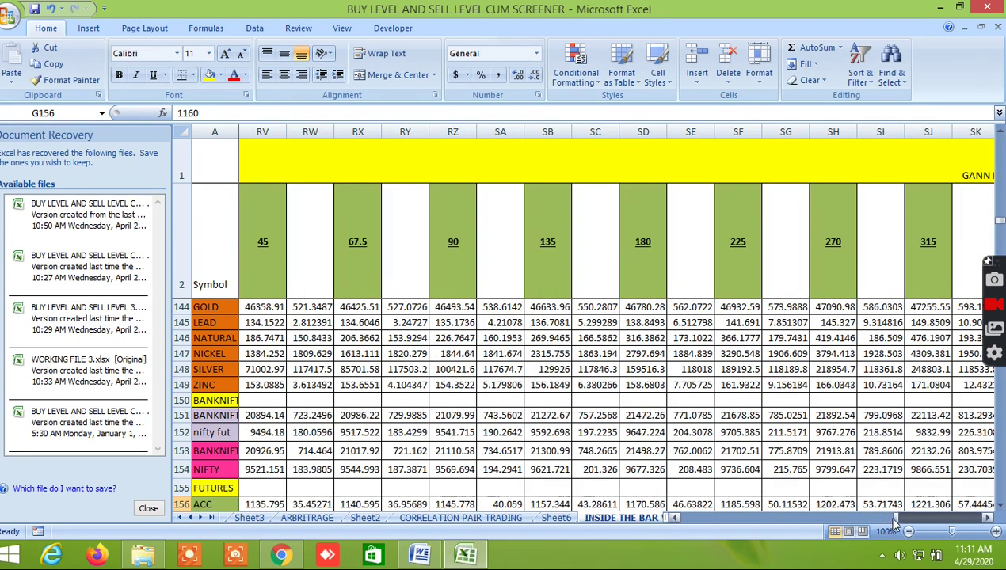
left_click(885, 520)
left_click(901, 519)
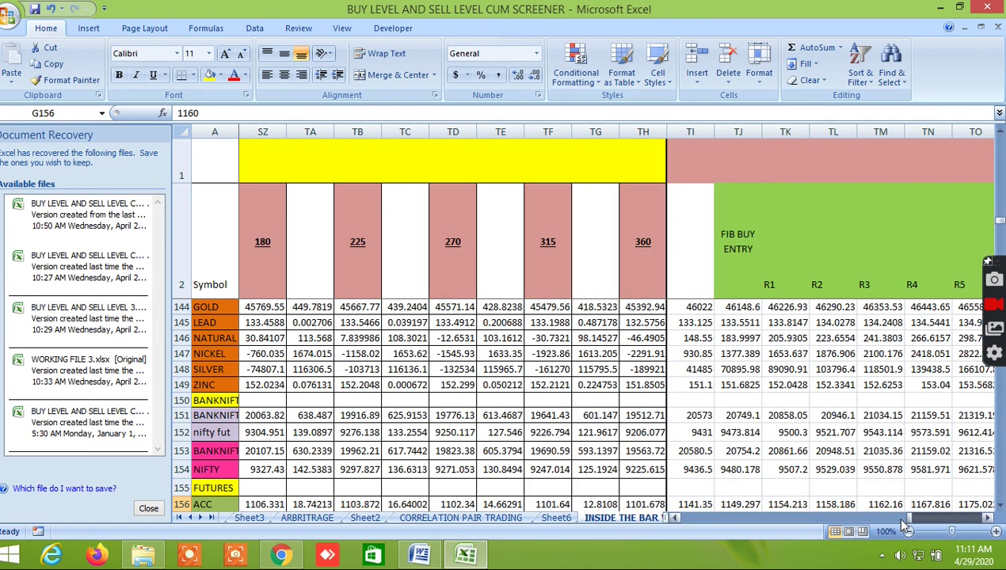
left_click(901, 521)
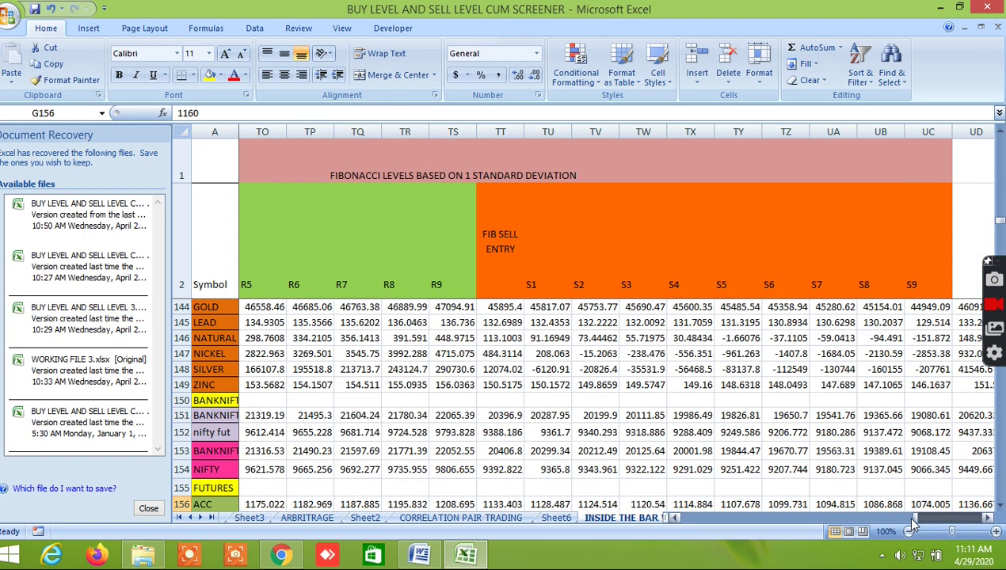
Go back through the Gann degree and daily-volatility Fibonacci levels to re-examine the 7, 5, 3 and 2-day CPR and pivot point levels
left_click_drag(923, 519, 912, 521)
left_click(903, 521)
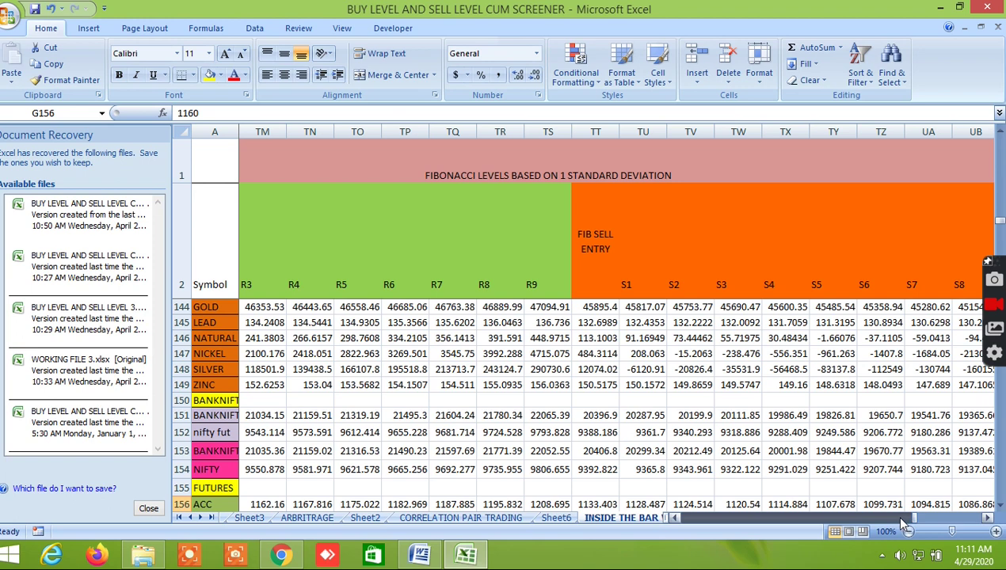
left_click(890, 521)
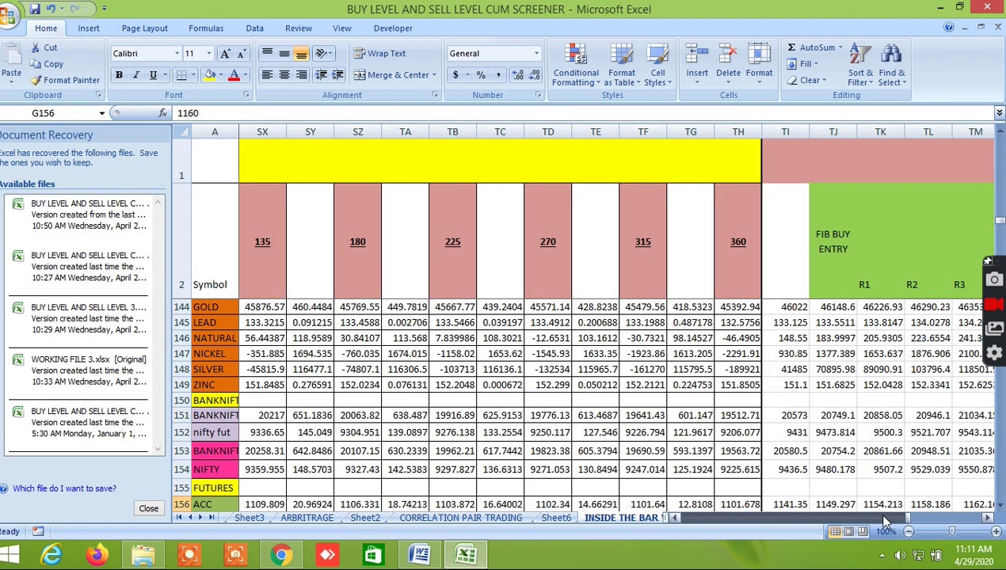
left_click(884, 519)
left_click(879, 521)
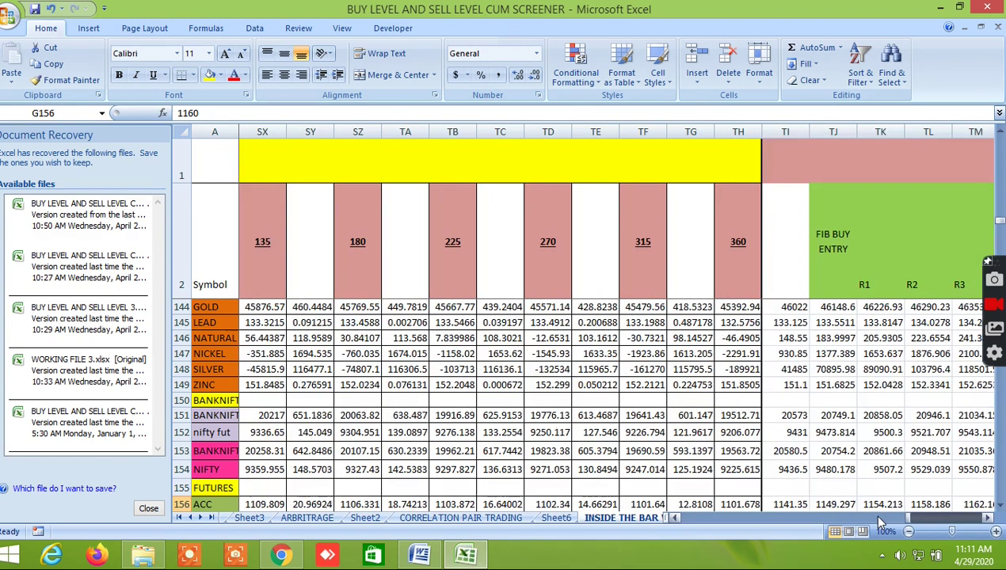
left_click(877, 519)
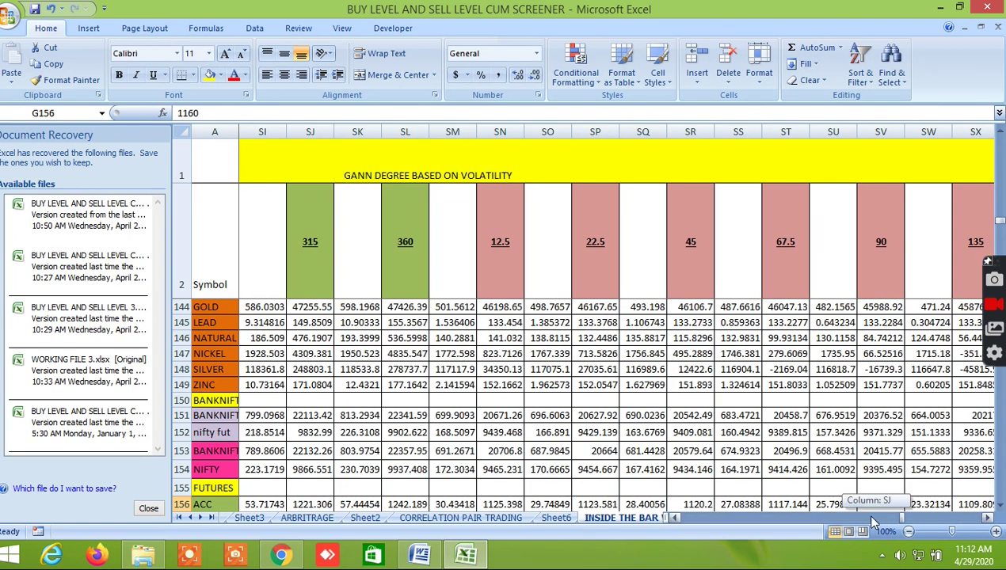
mouse_move(871, 523)
left_mouse_down()
mouse_move(833, 529)
mouse_move(871, 523)
left_mouse_up()
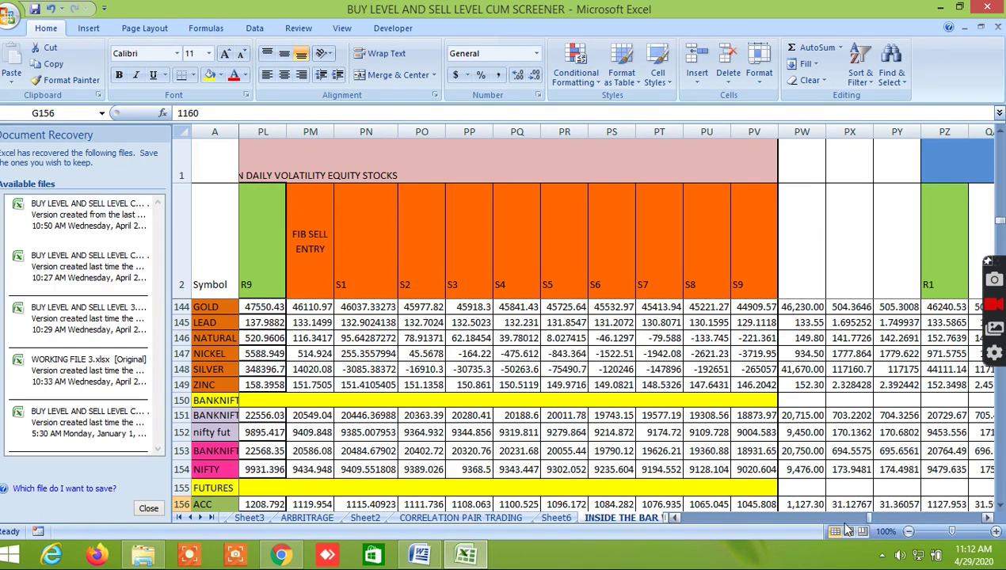
left_click_drag(844, 522, 854, 519)
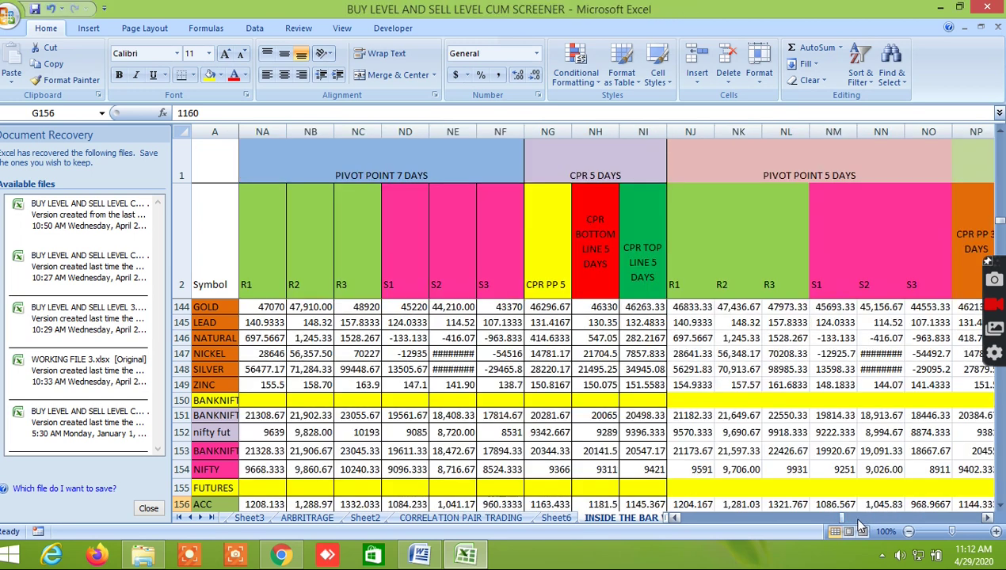
left_click(860, 520)
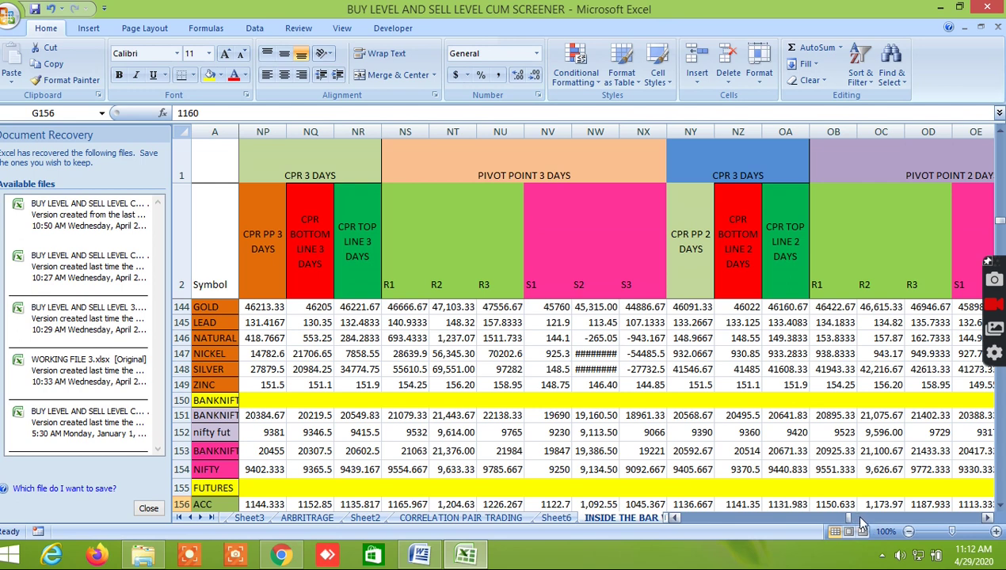
Examine the daily-volatility Fibonacci buy entry and R1 to R9 levels for the Bank Nifty and Nifty rows
left_click(861, 521)
left_click(858, 517)
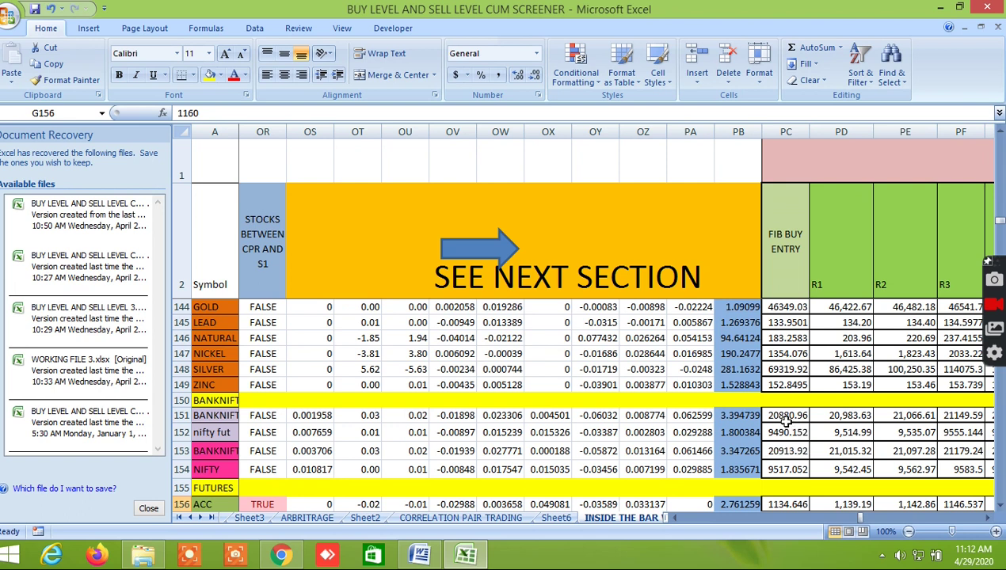
left_click(988, 520)
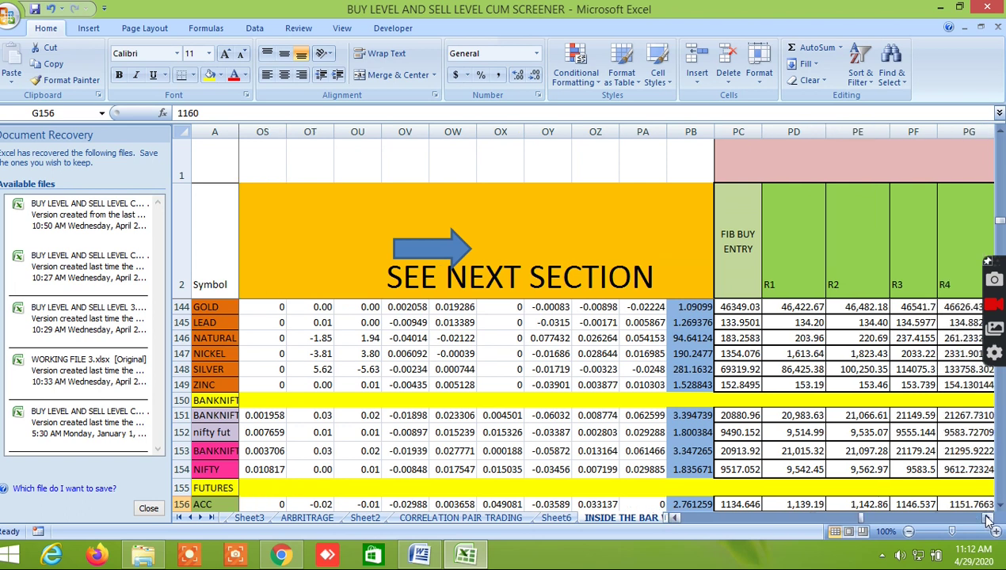
left_click(988, 519)
left_click(988, 519)
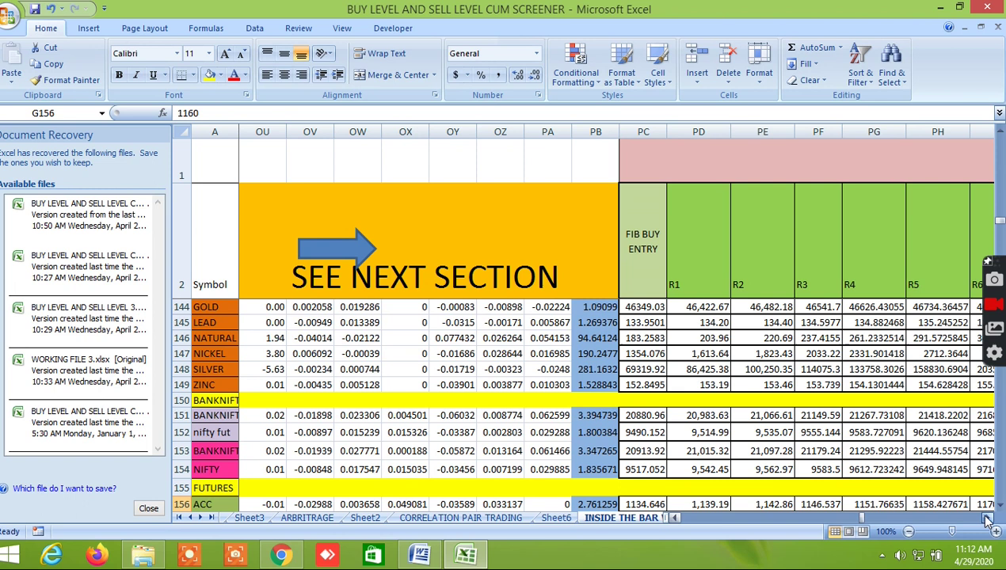
left_click(988, 520)
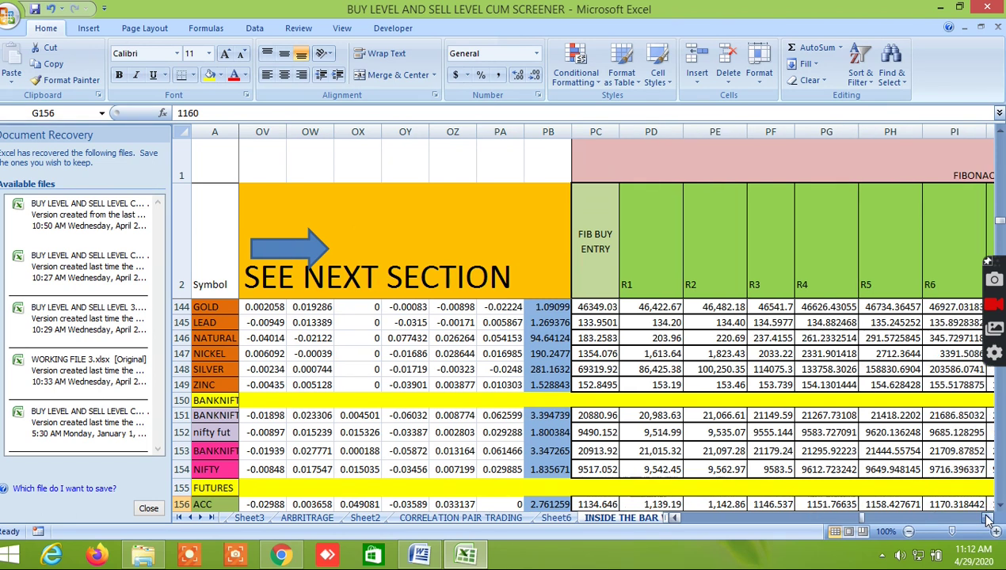
left_click(988, 520)
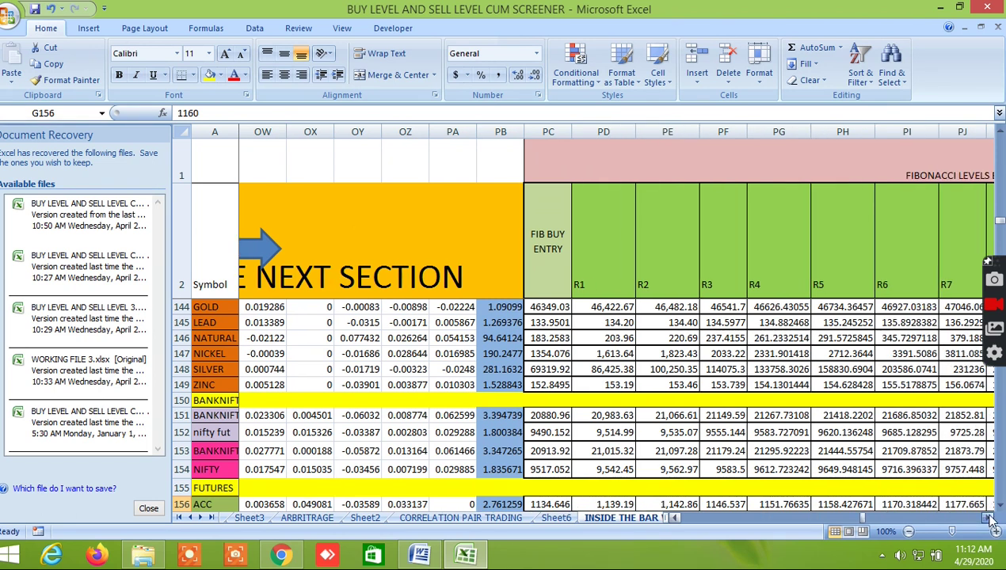
left_click(988, 519)
left_click(988, 520)
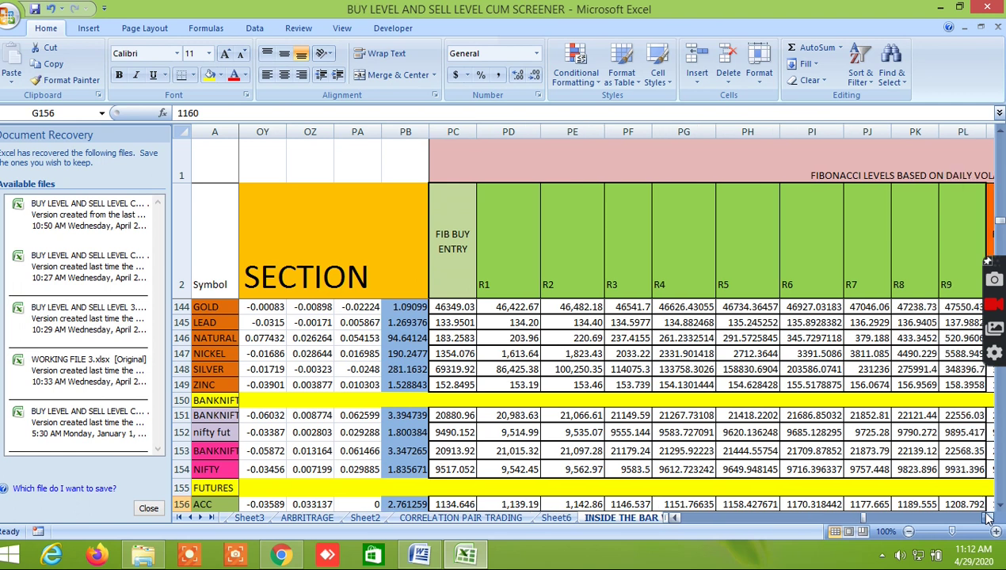
left_click(988, 519)
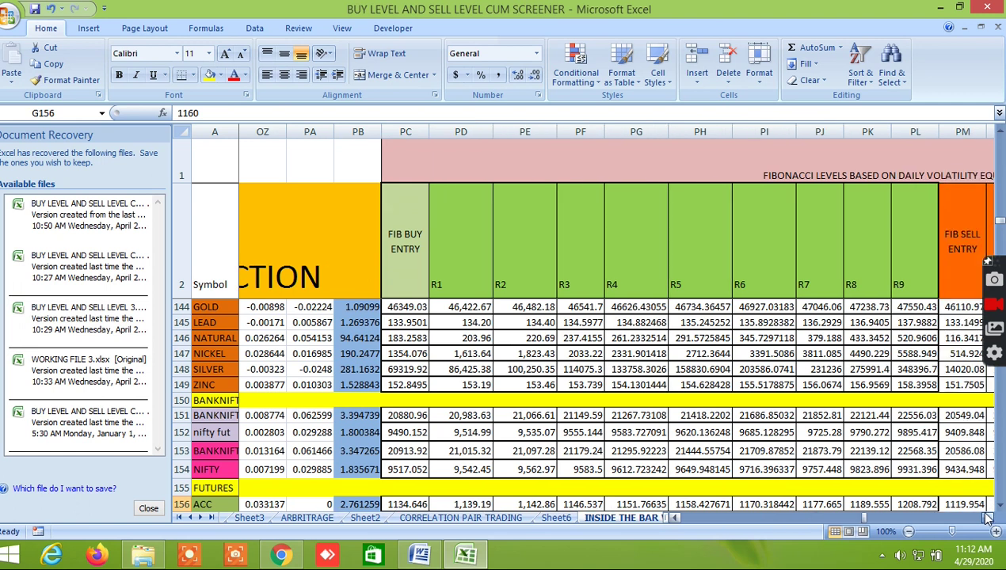
left_click(988, 520)
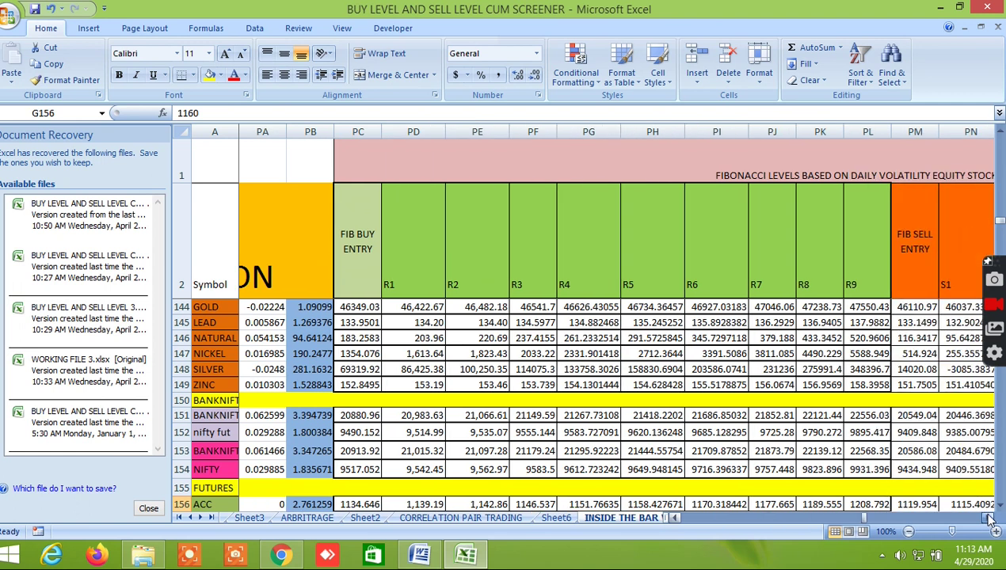
left_click(988, 520)
left_click(988, 520)
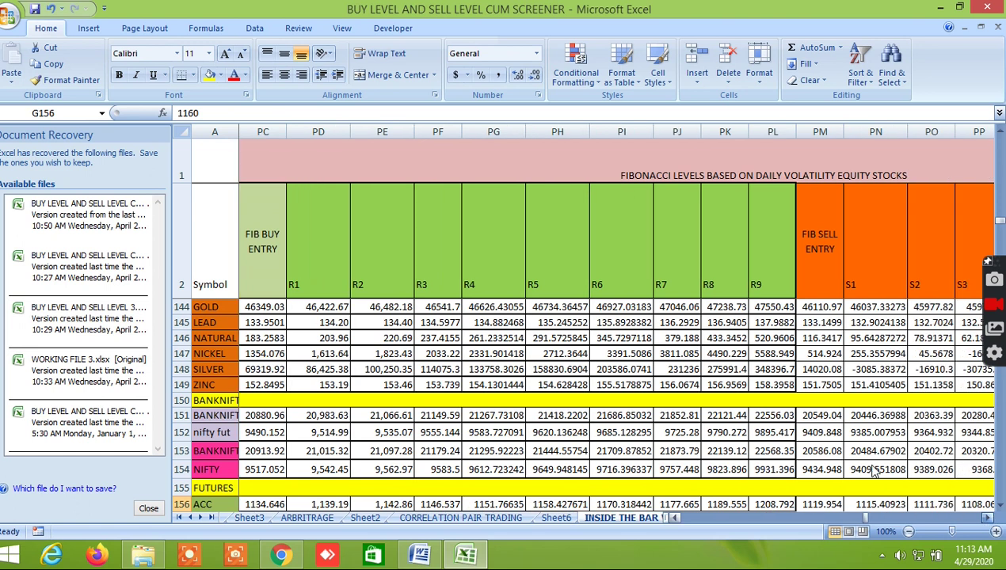
Examine the daily-volatility Fibonacci sell entry and S1 to S9 levels for the Bank Nifty and Nifty rows
scroll(871, 444, "left", 1)
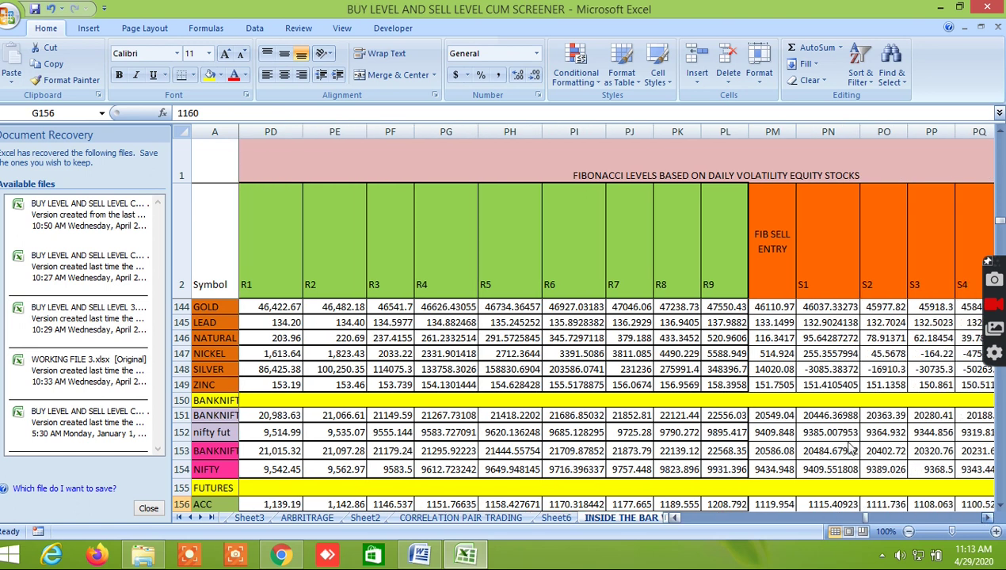
scroll(825, 445, "right", 3)
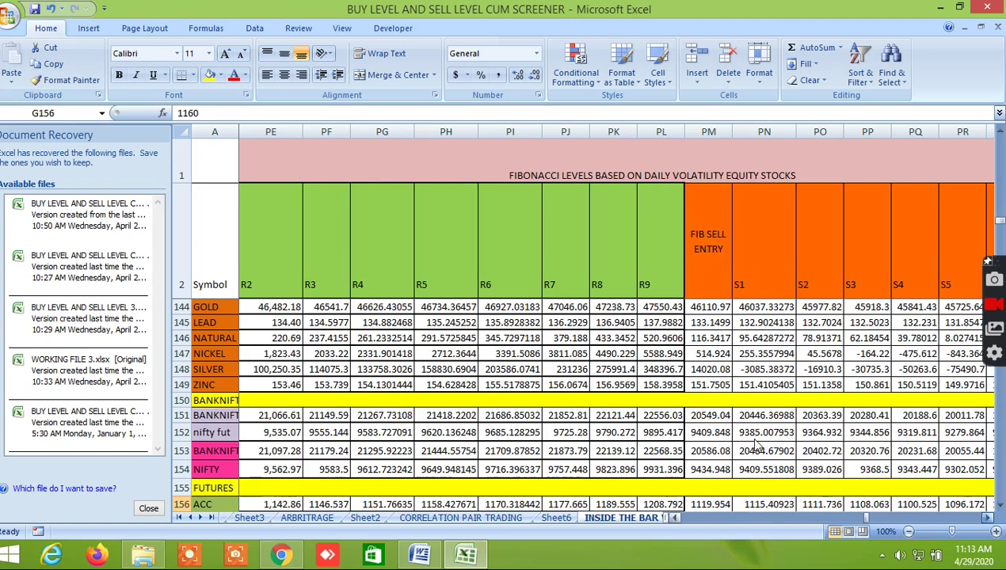
scroll(754, 444, "right", 1)
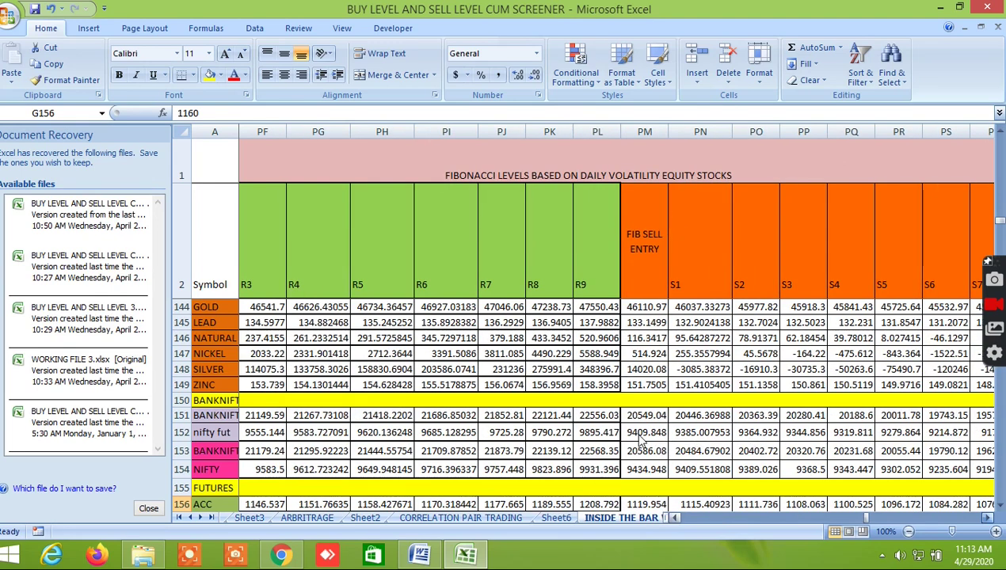
scroll(640, 440, "right", 1)
scroll(590, 419, "right", 1)
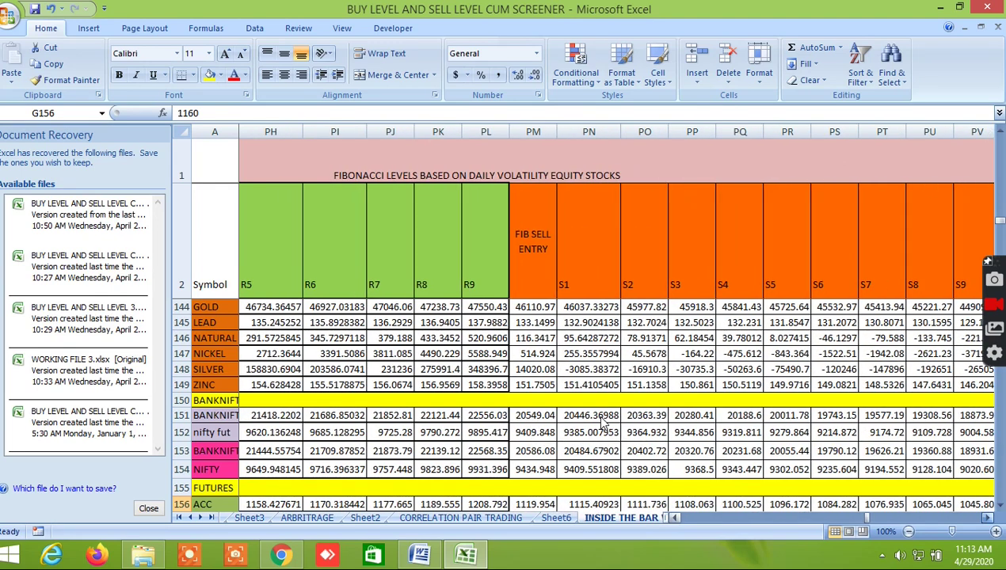
scroll(943, 499, "right", 1)
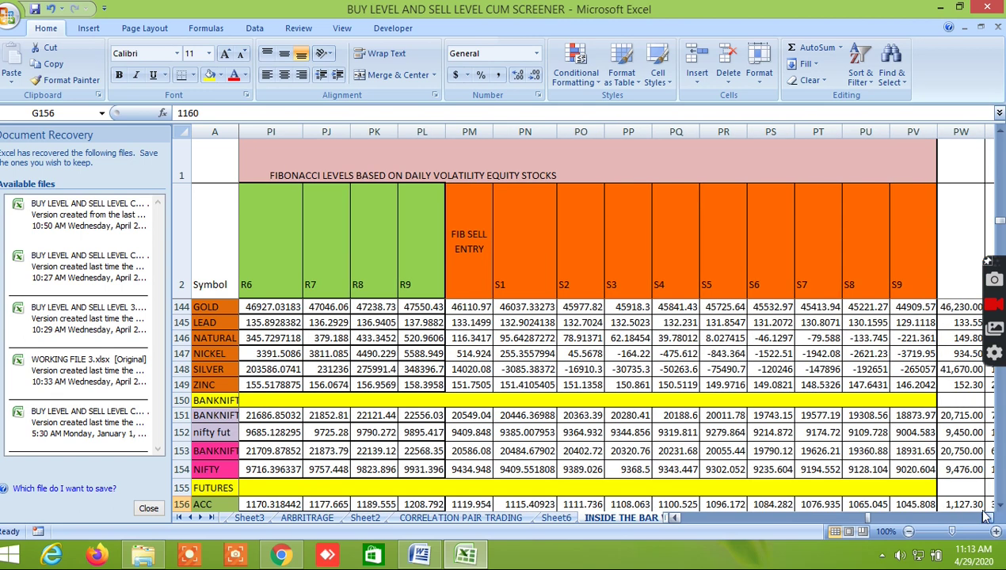
left_click(988, 518)
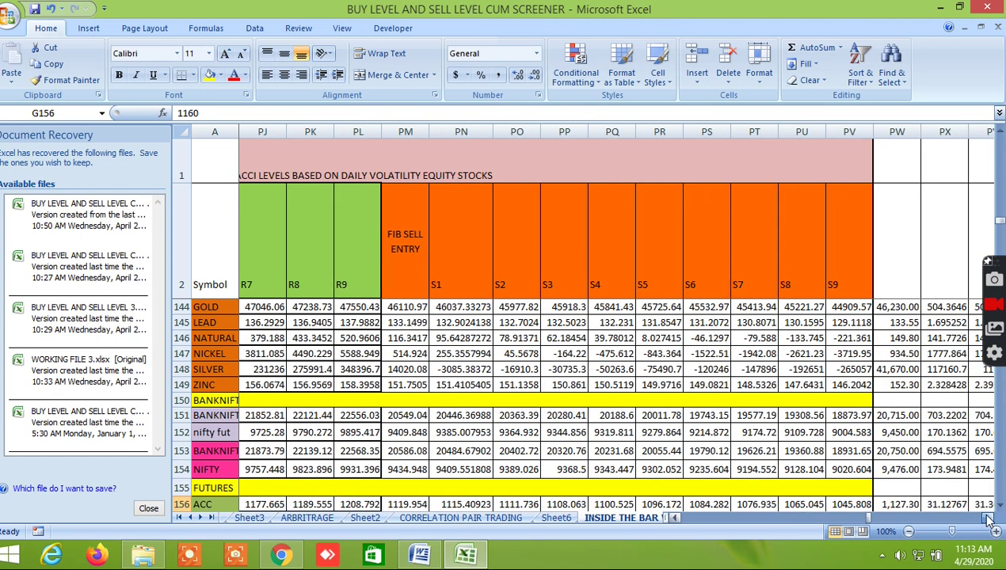
left_click(989, 518)
left_click(989, 518)
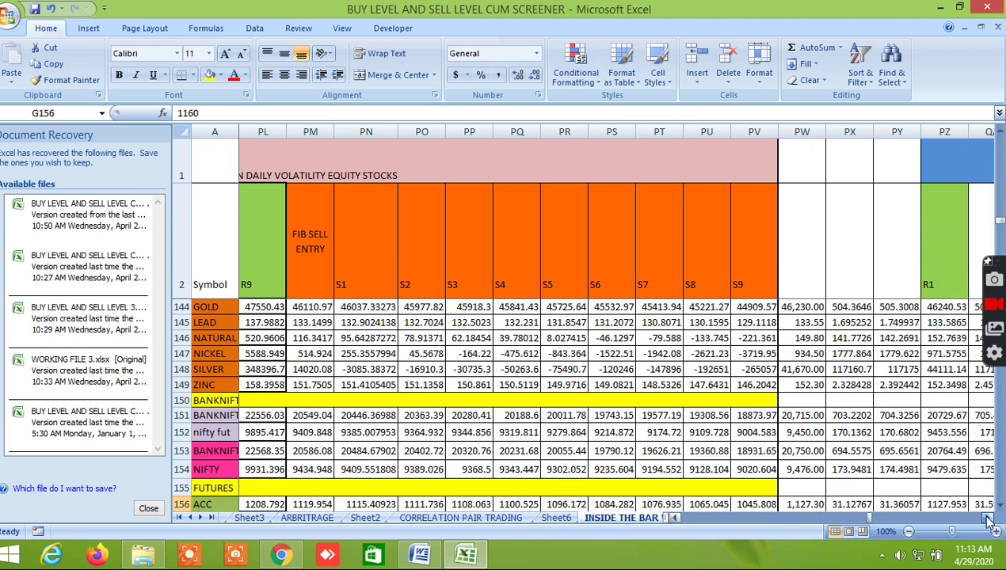
left_click(989, 519)
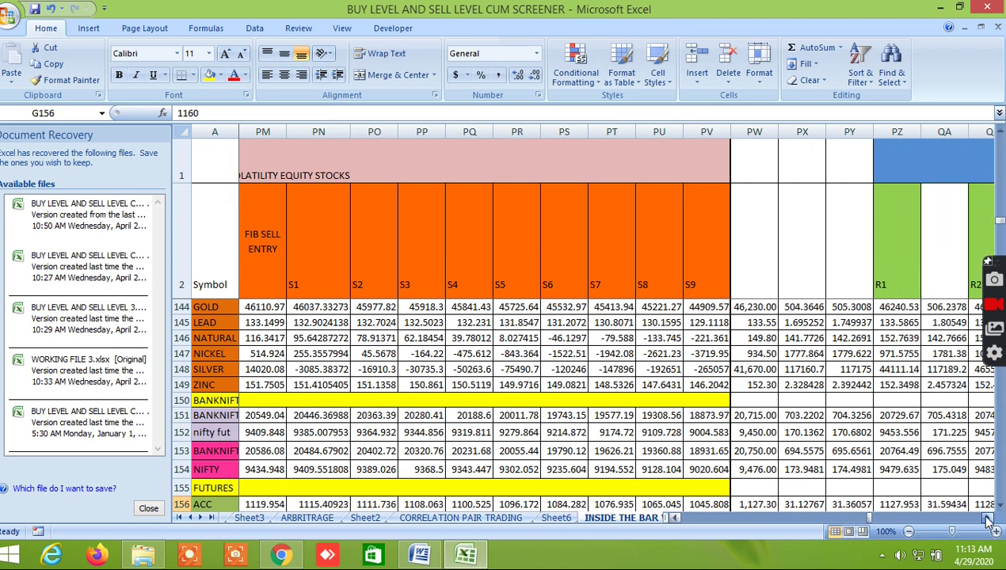
left_click(988, 519)
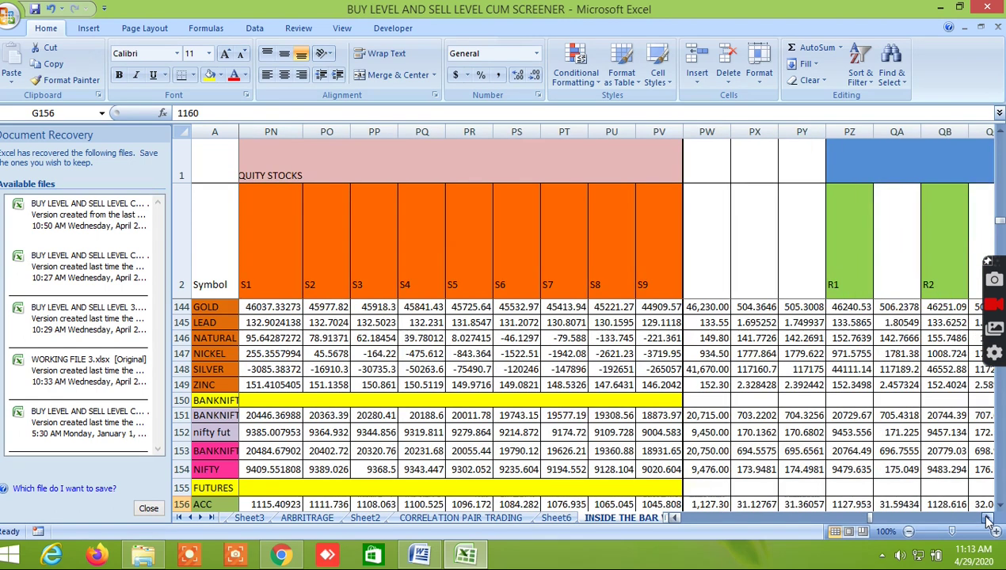
Examine the volatility-based Gann angle resistance levels R1 to R6, including buy entry R3 and strong resistance R6, for the index and futures rows
left_click(988, 519)
left_click(988, 519)
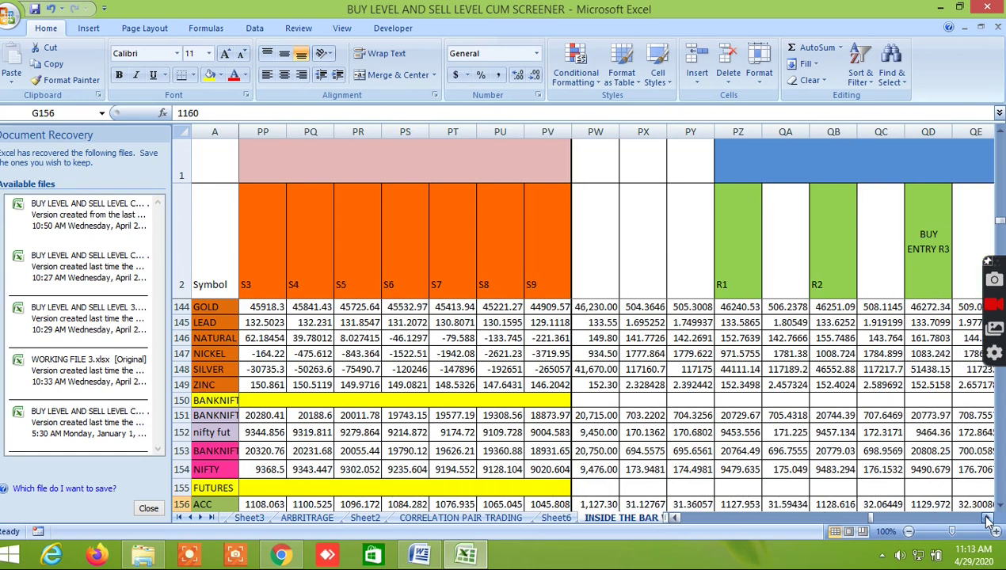
left_click(988, 518)
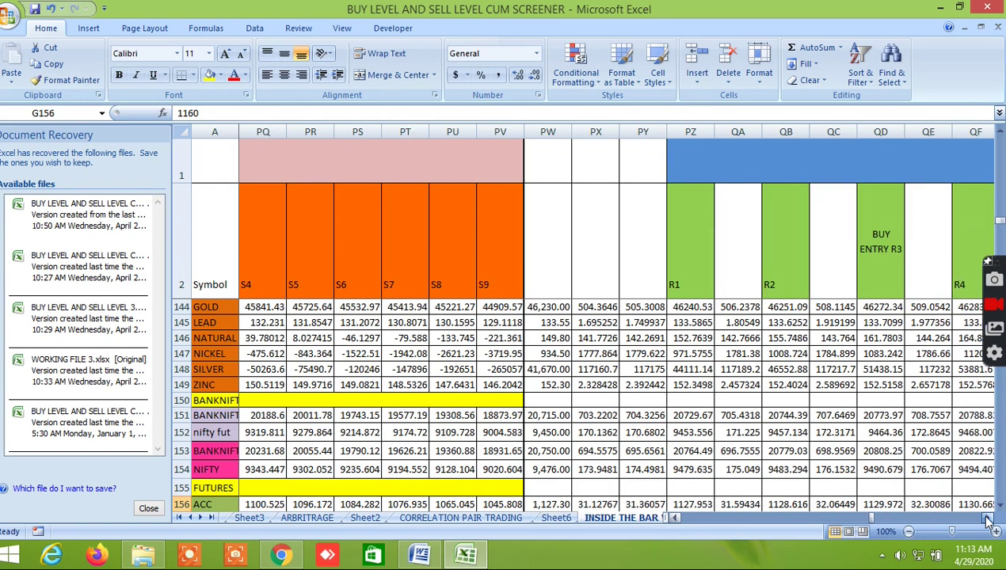
left_click(988, 519)
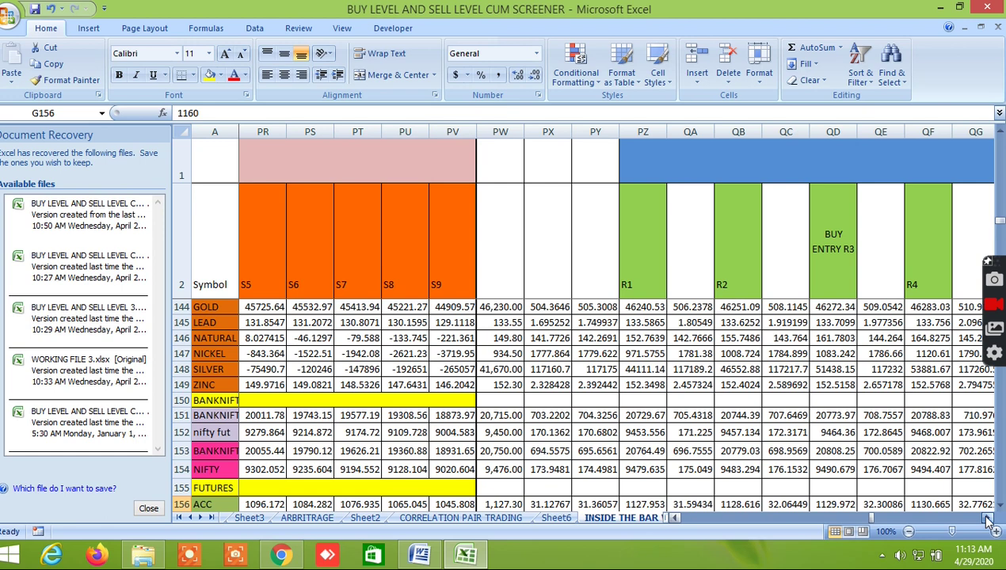
left_click(989, 519)
left_click(989, 519)
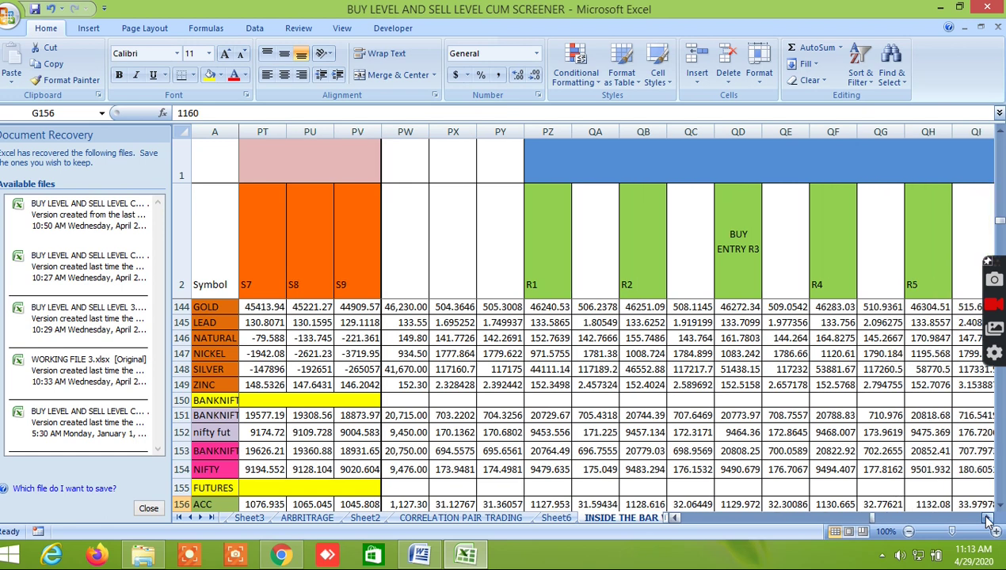
left_click(988, 519)
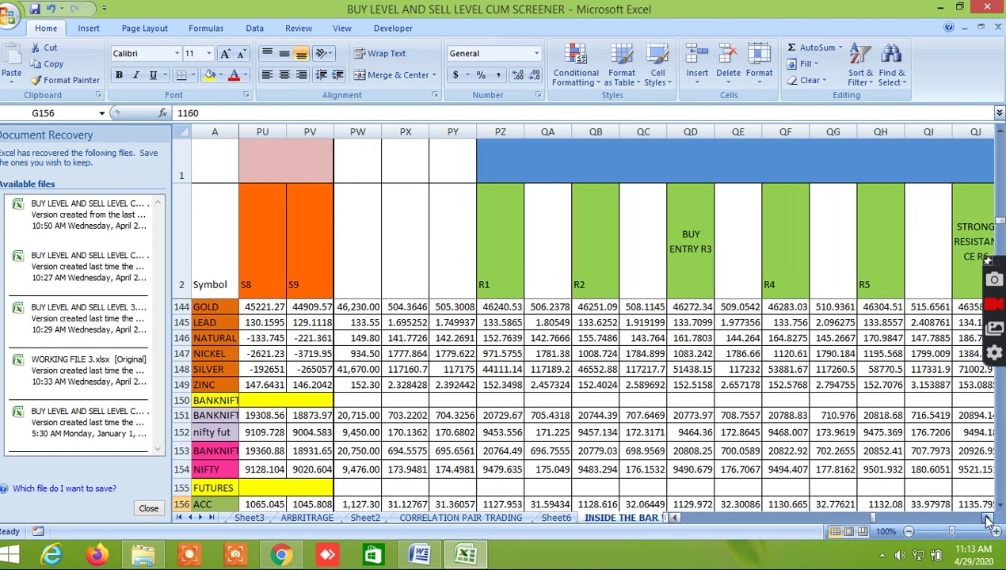
left_click(988, 518)
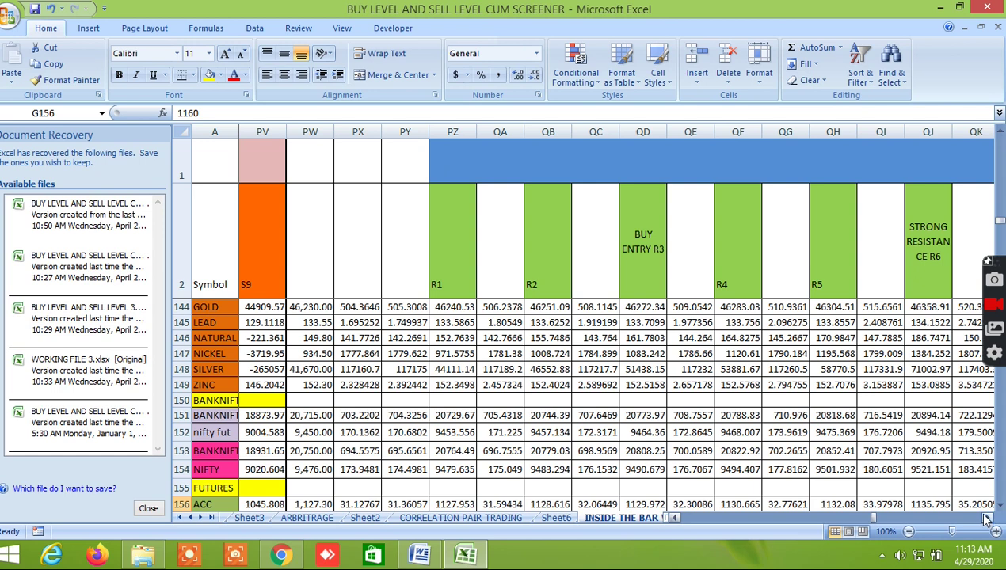
left_click(988, 519)
left_click(989, 519)
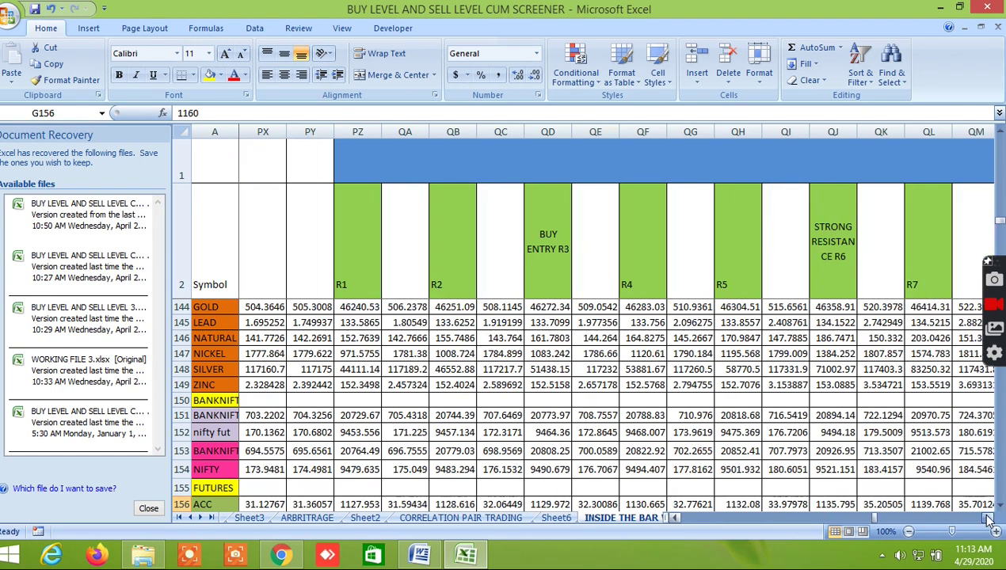
left_click(988, 519)
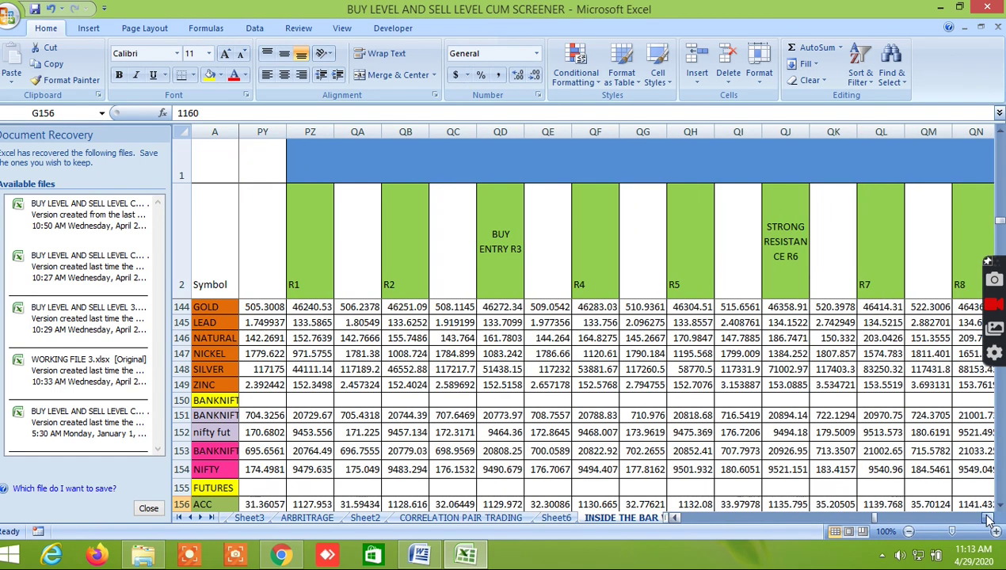
left_click(988, 518)
left_click(987, 519)
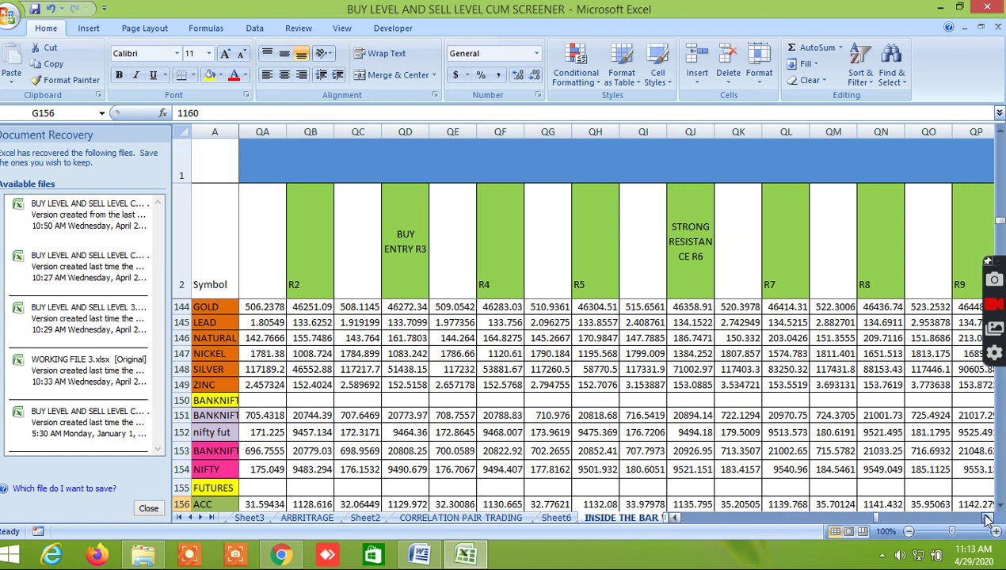
Examine the volatility-based Gann angle resistance levels R7 to R11 for the Bank Nifty and Nifty futures and index rows
left_click(988, 518)
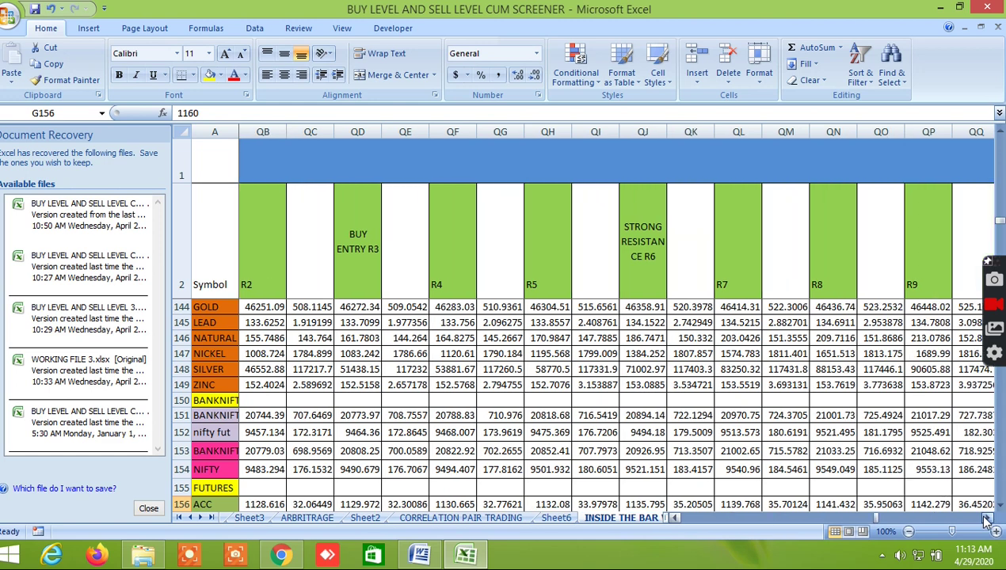
left_click(988, 518)
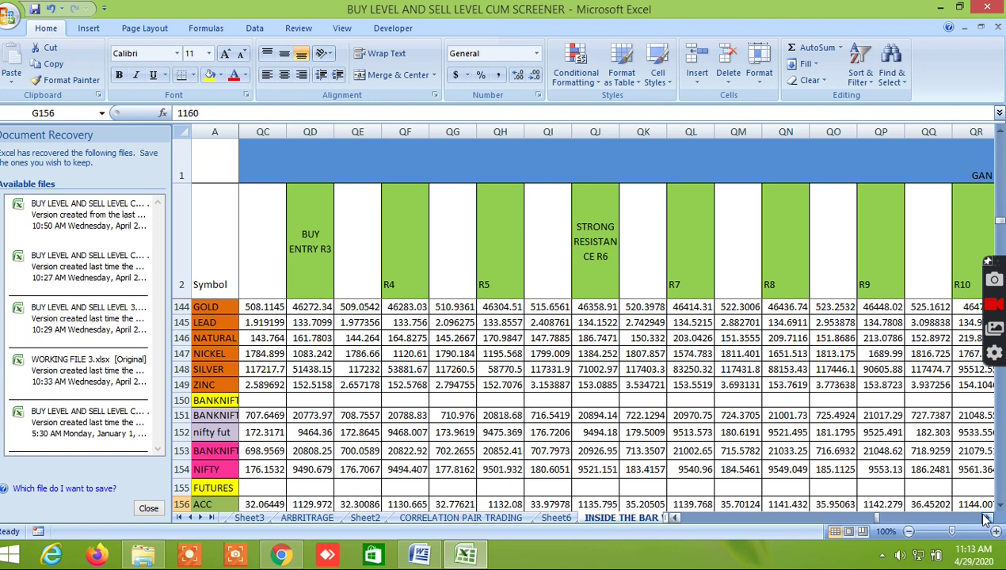
left_click(986, 518)
left_click(987, 519)
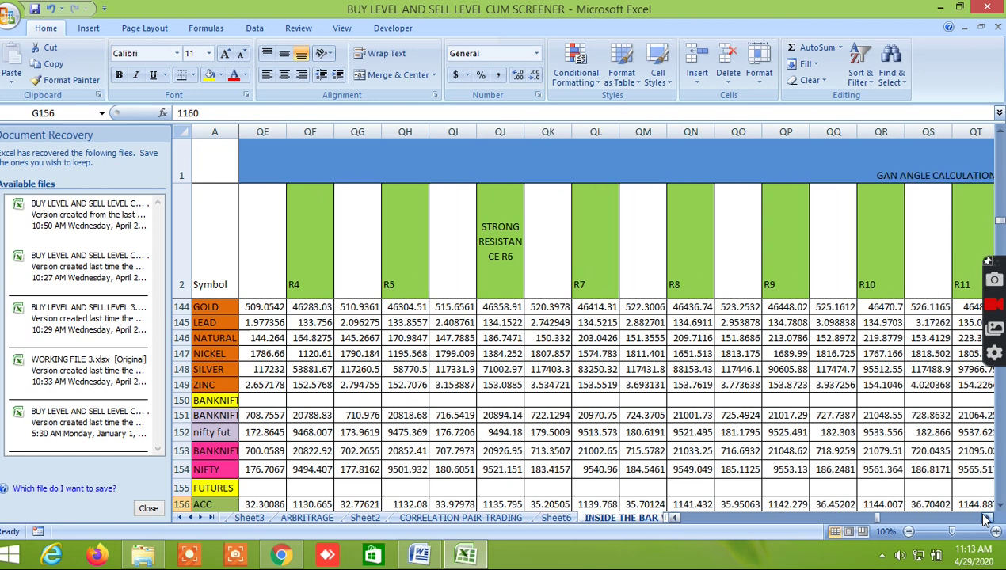
left_click(987, 519)
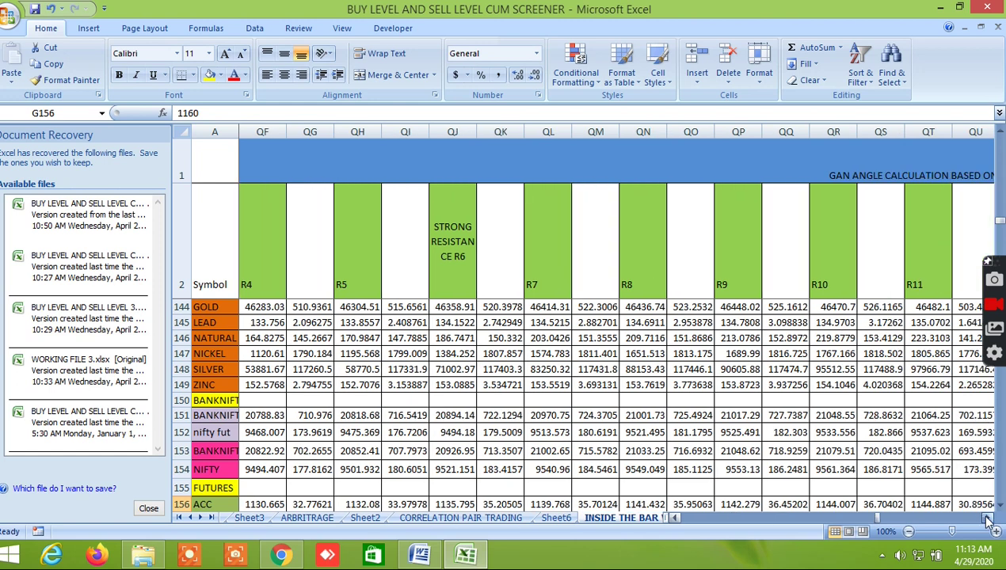
left_click(987, 519)
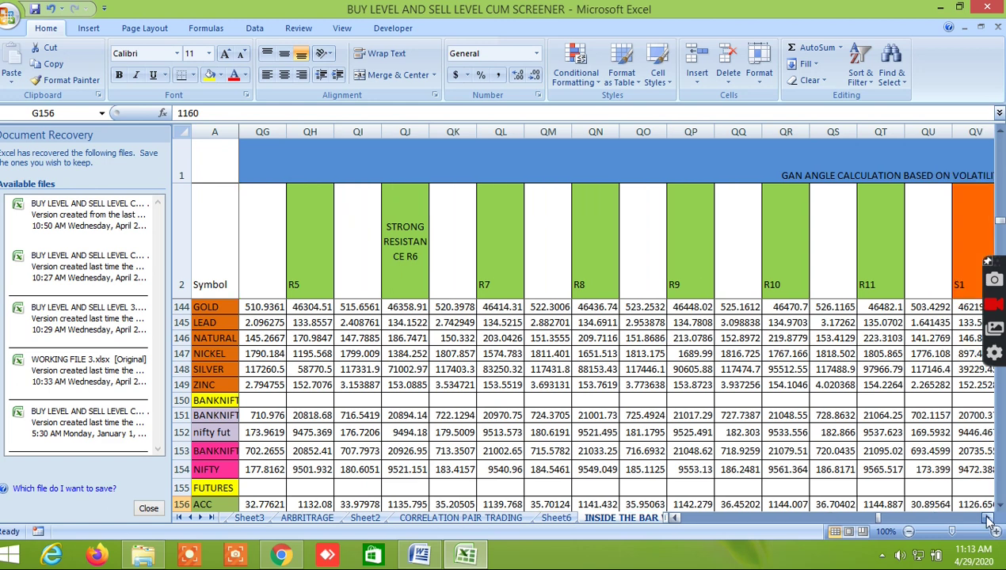
left_click(988, 518)
left_click(988, 519)
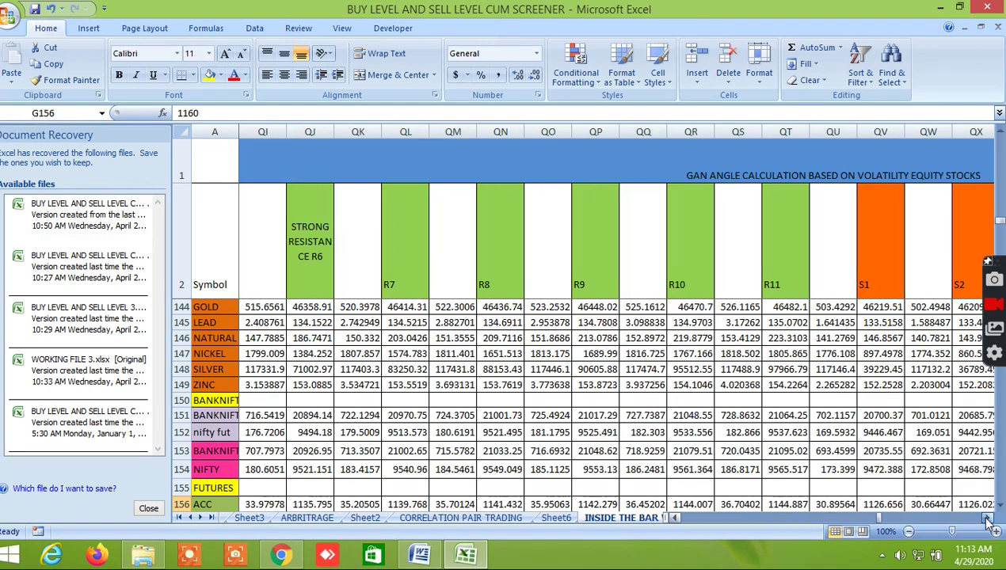
left_click(987, 518)
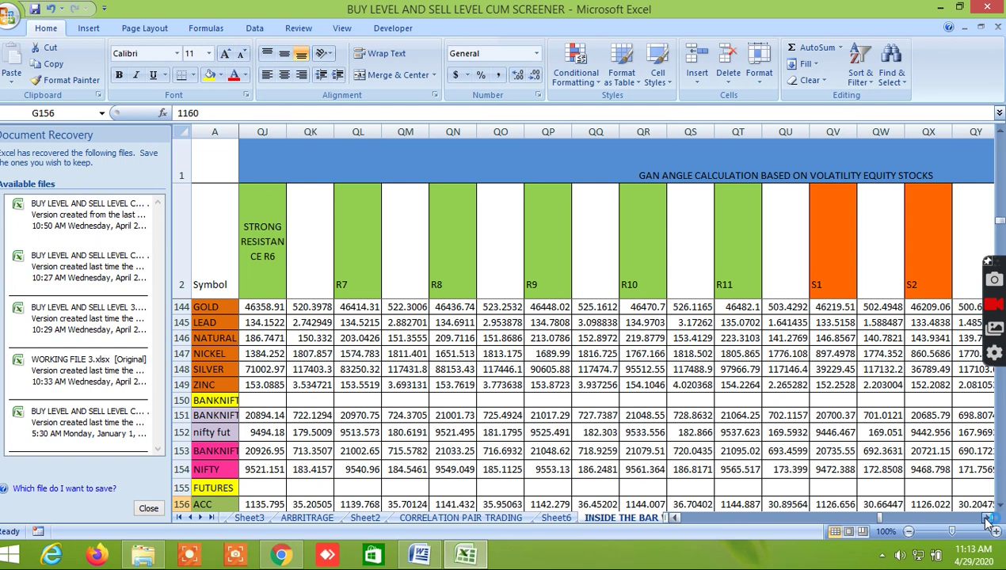
left_click(987, 519)
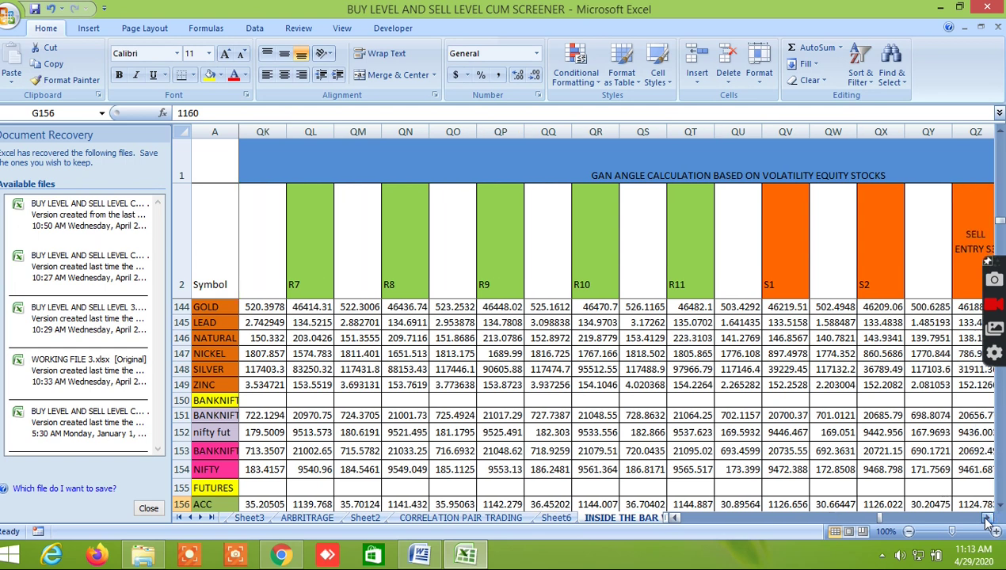
Examine the volatility-based Gann angle support levels S1 to S6, including sell entry S3 and strong support S6, for the index and futures rows
left_click(988, 518)
left_click(988, 519)
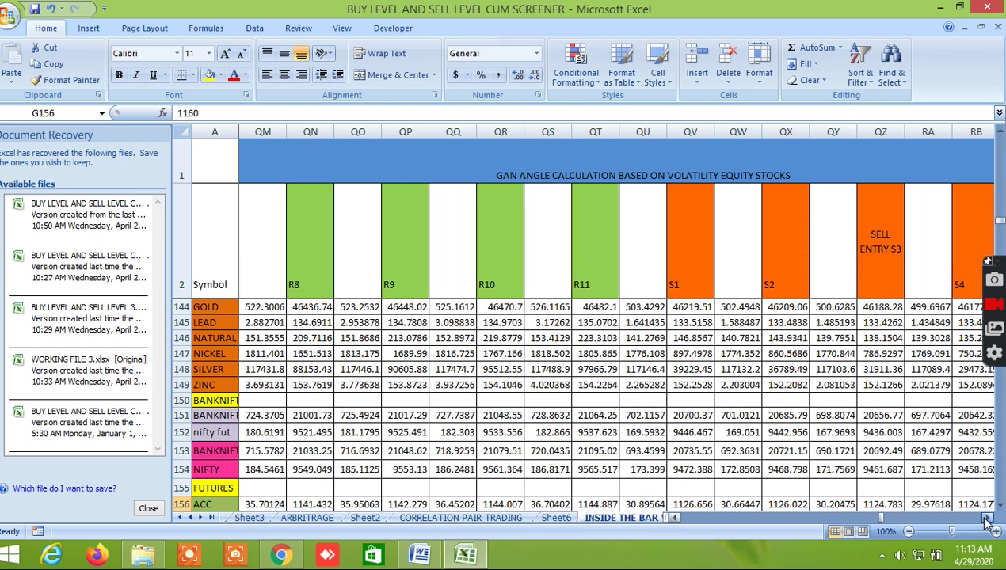
left_click(987, 519)
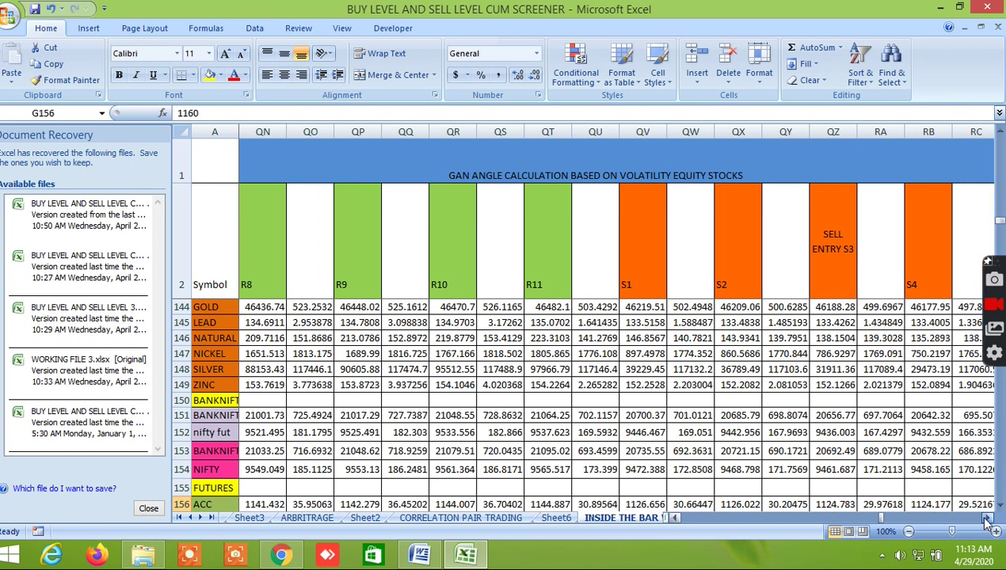
left_click(988, 519)
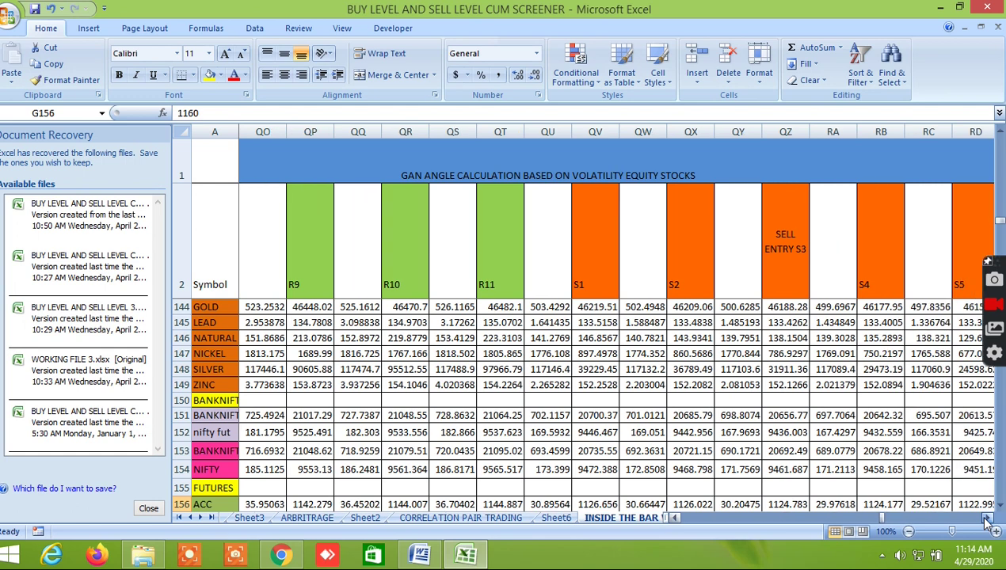
left_click(987, 518)
left_click(987, 518)
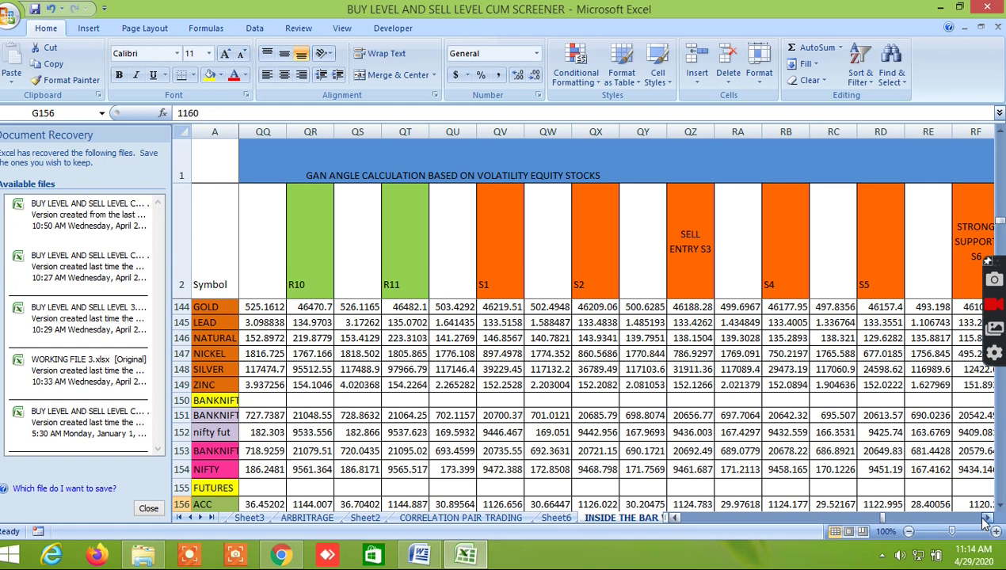
left_click(987, 519)
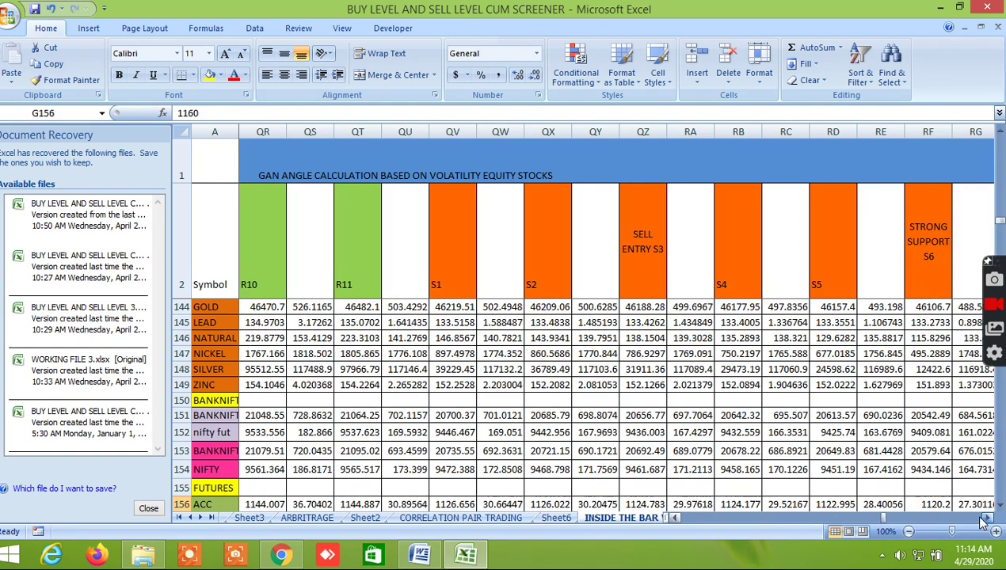
left_click(987, 519)
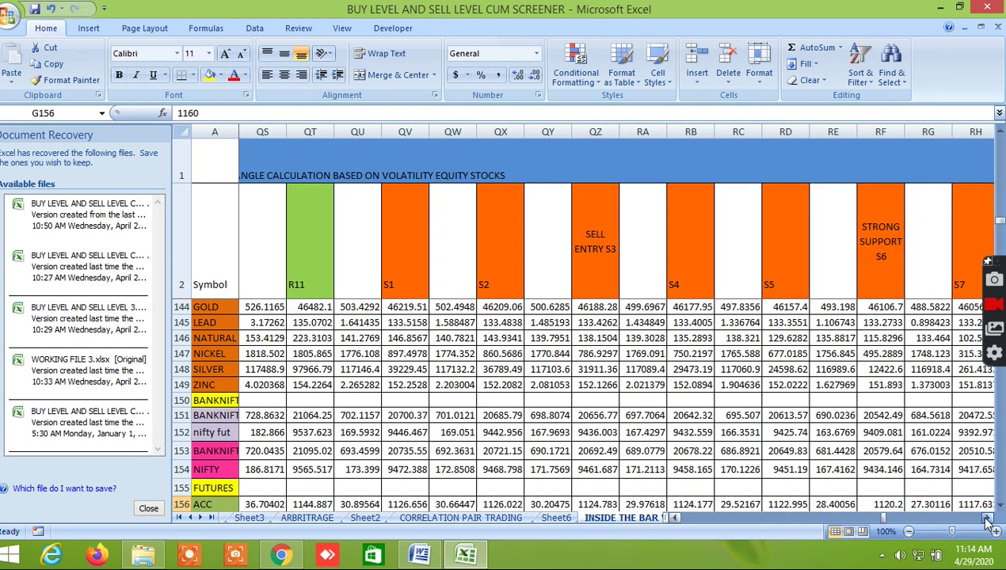
left_click(988, 518)
left_click(987, 519)
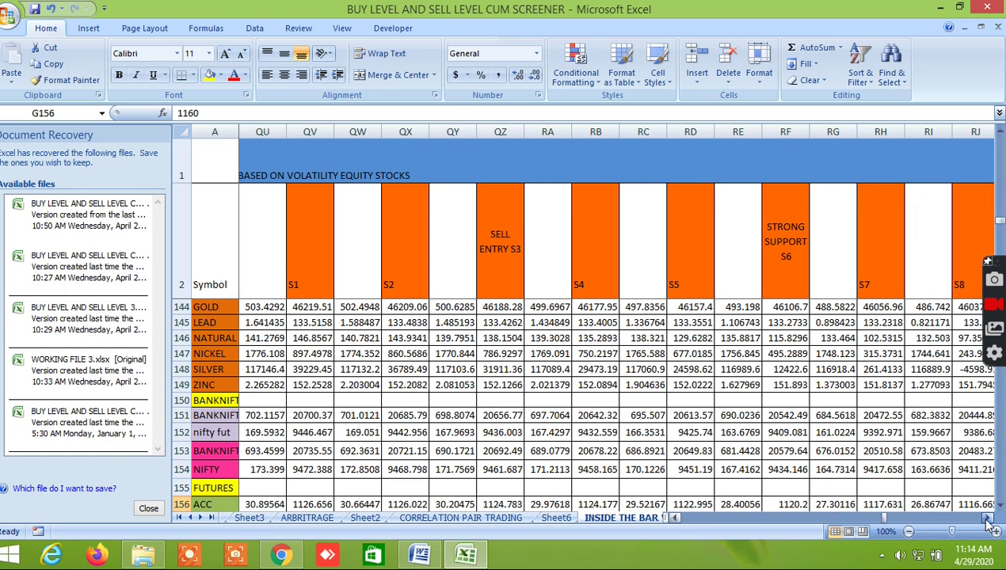
Examine the volatility-based Gann angle support levels S7 to S11 for the Bank Nifty and Nifty futures and index rows
left_click(988, 518)
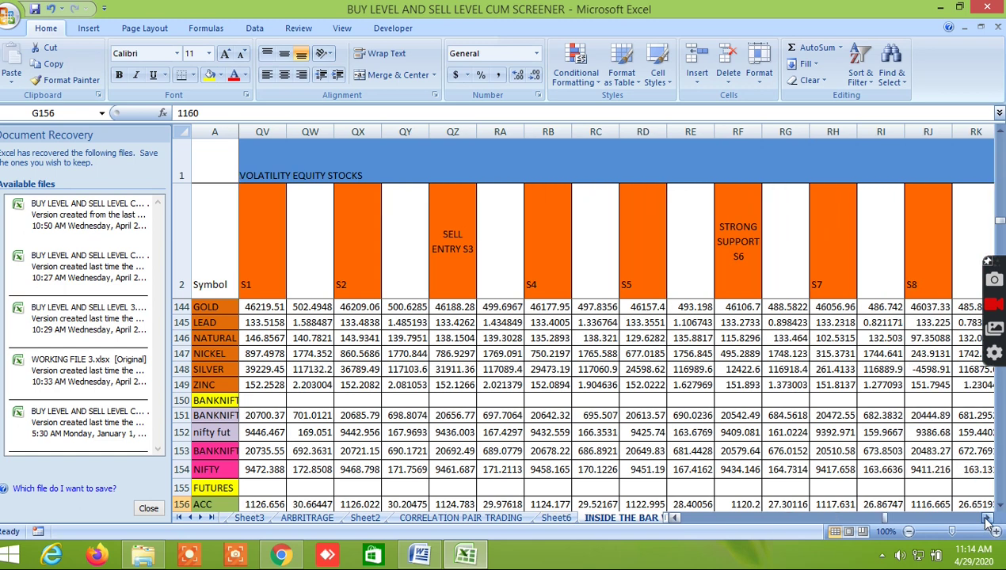
left_click(987, 518)
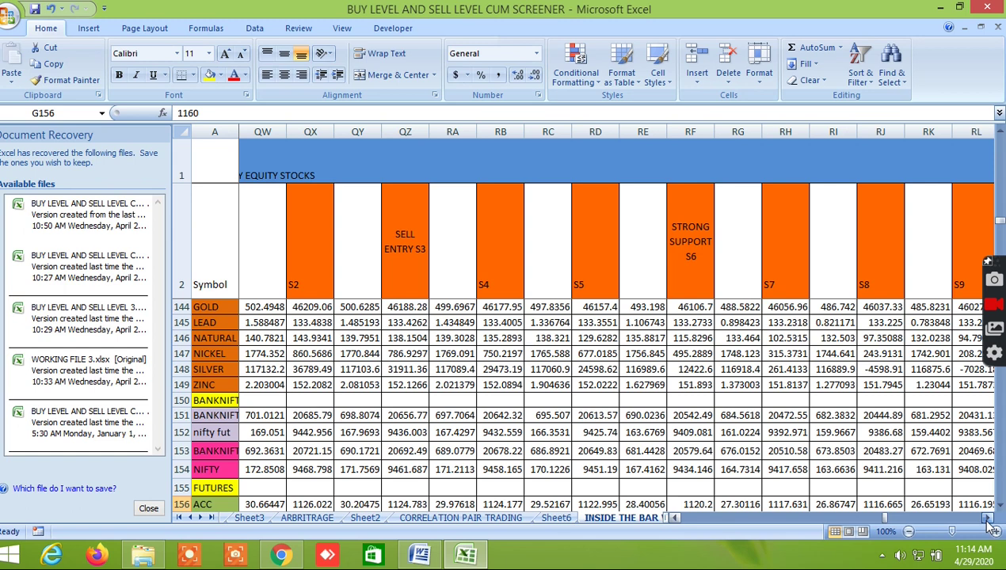
left_click(987, 519)
left_click(987, 517)
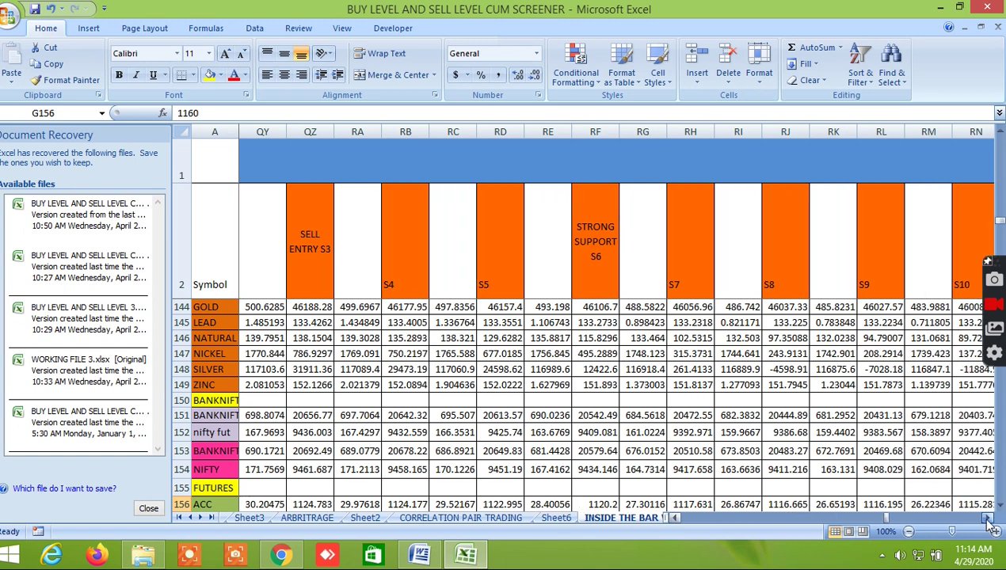
left_click(986, 518)
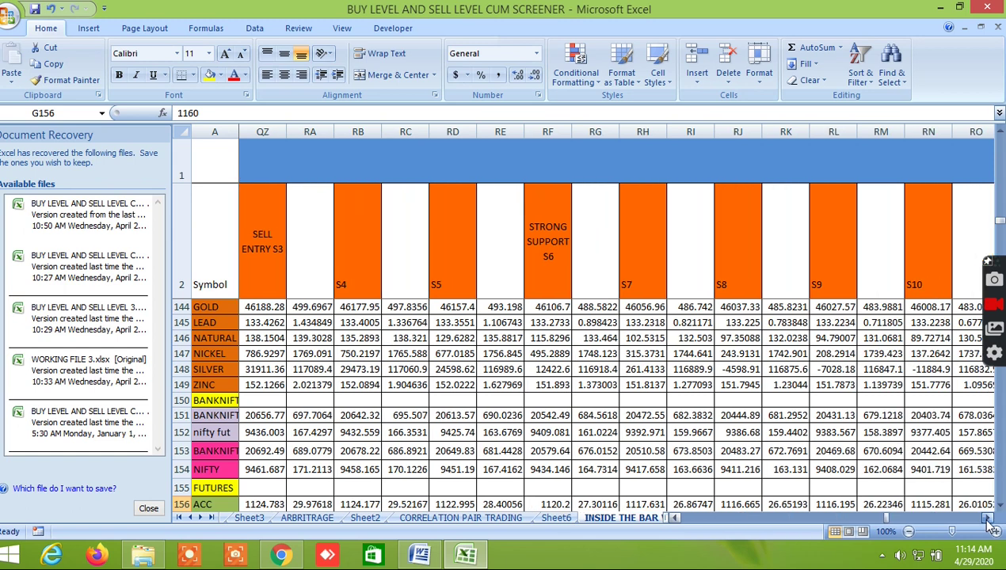
left_click(986, 519)
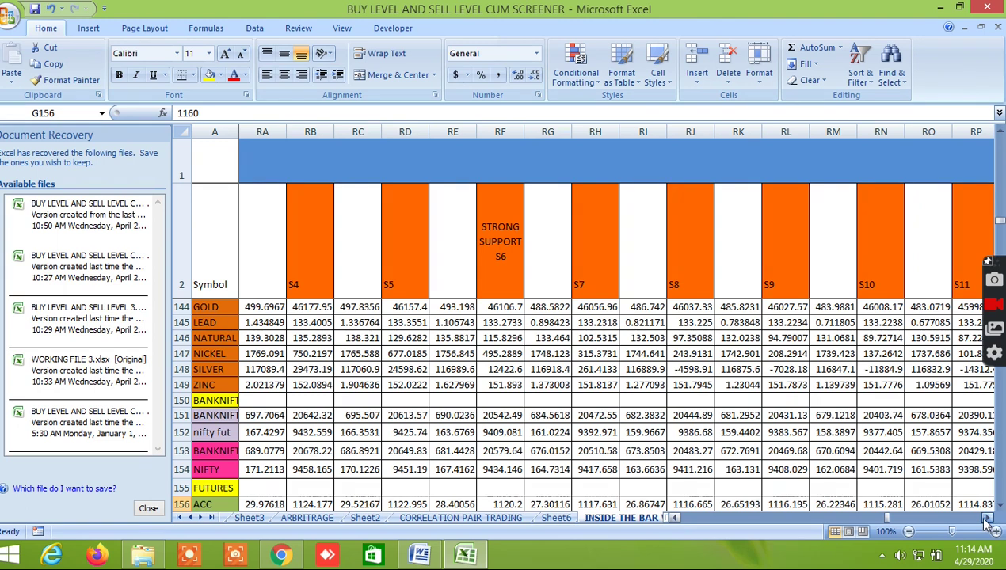
left_click(987, 520)
left_click(987, 520)
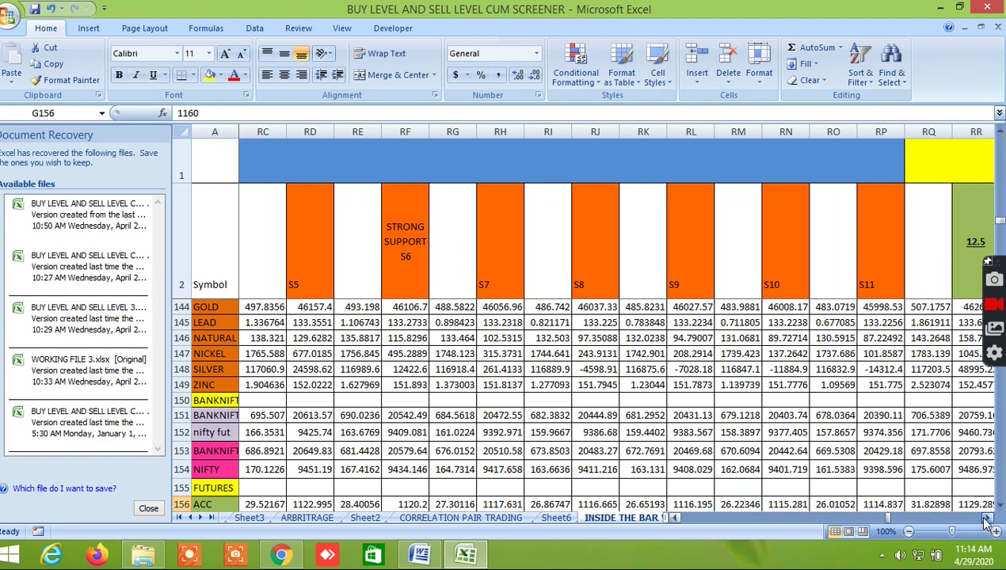
left_click(986, 520)
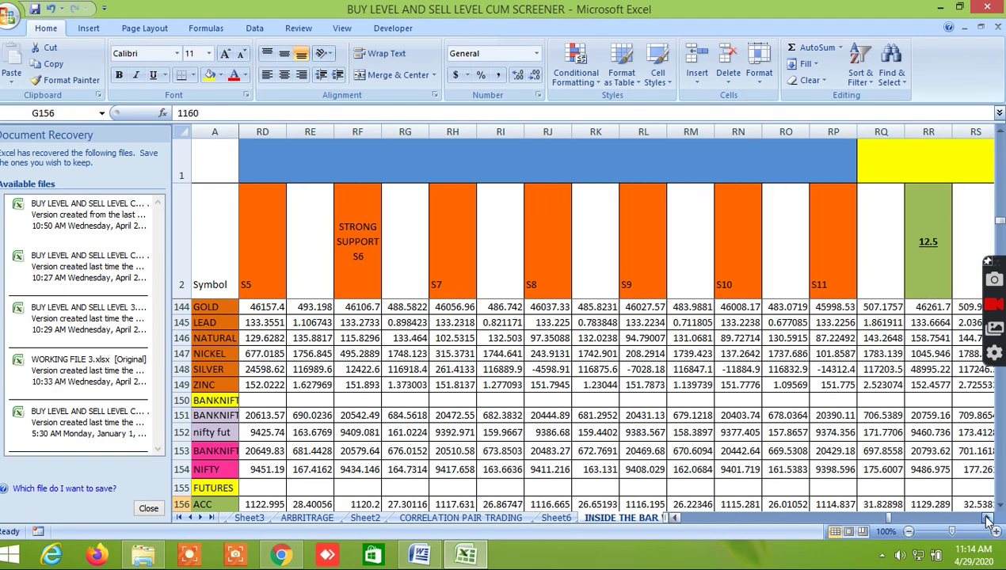
left_click(986, 519)
left_click(987, 520)
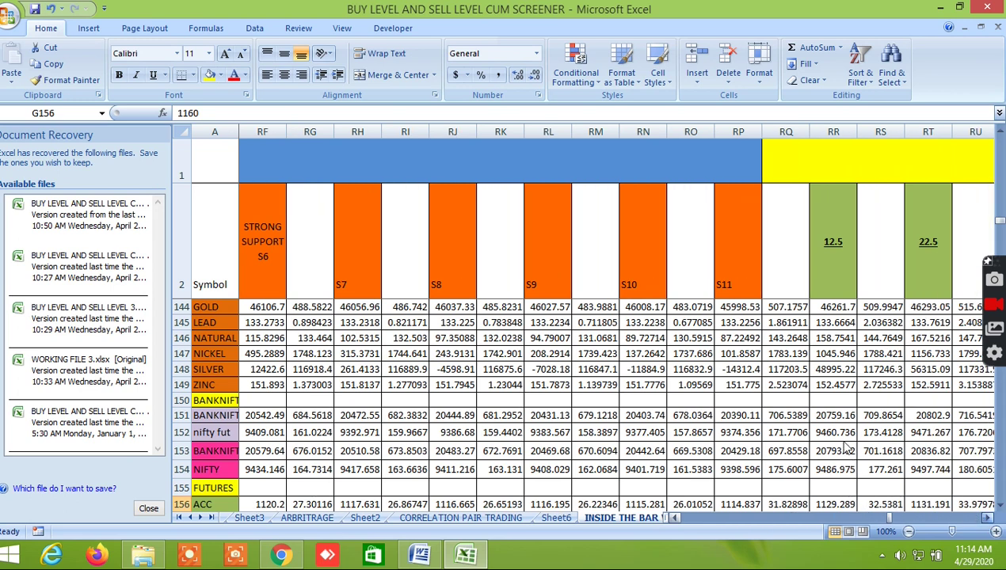
Examine the upside Gann degree levels from 12.5 to 135 for the Bank Nifty and Nifty futures and index rows
scroll(840, 453, "right", 1)
scroll(792, 439, "right", 1)
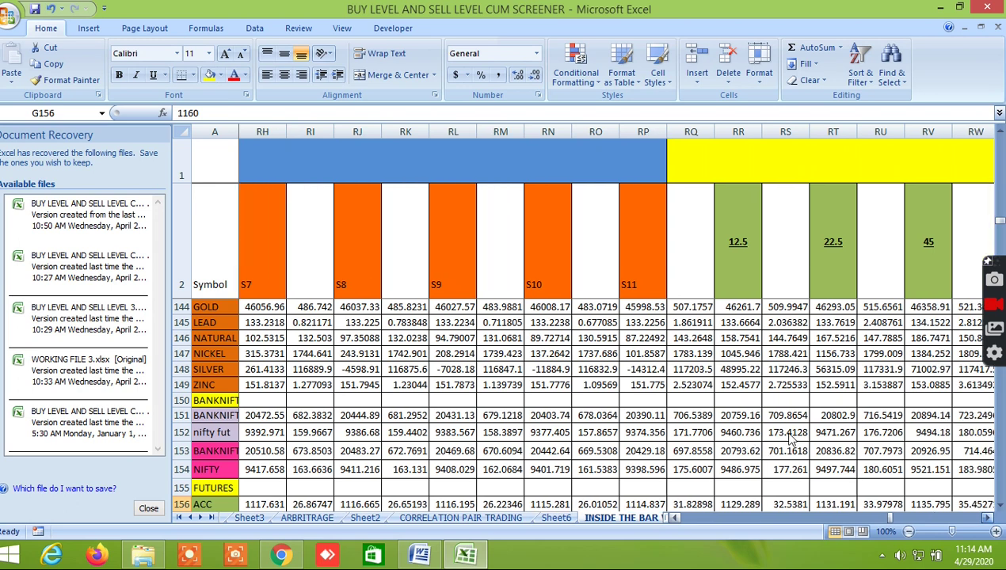
scroll(740, 438, "right", 1)
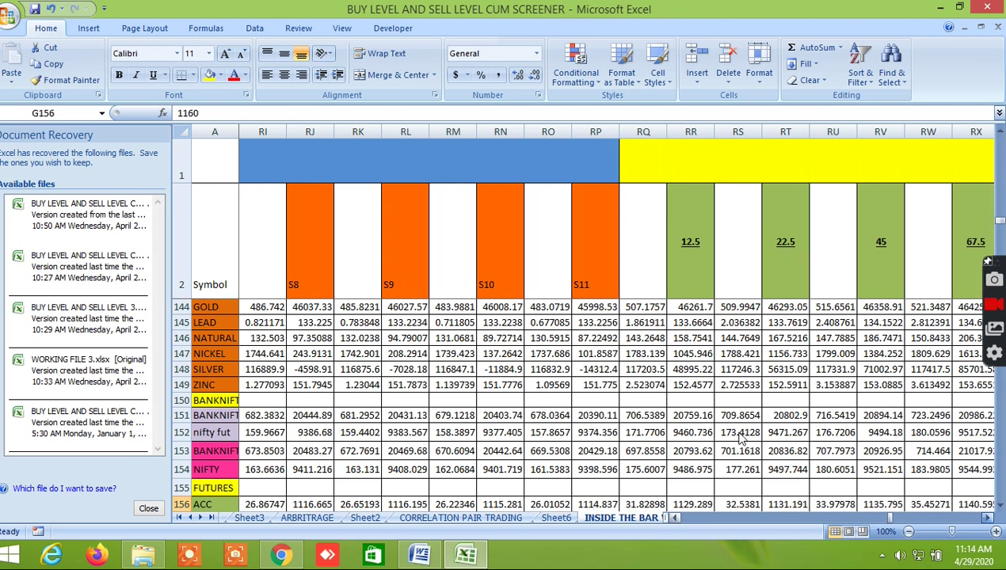
scroll(780, 442, "right", 1)
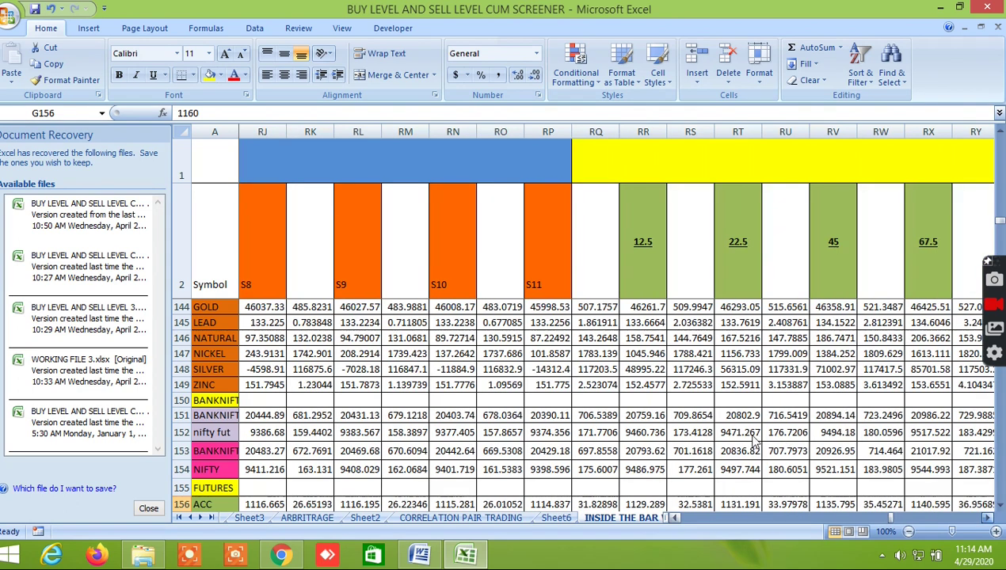
scroll(747, 444, "right", 1)
scroll(750, 440, "right", 1)
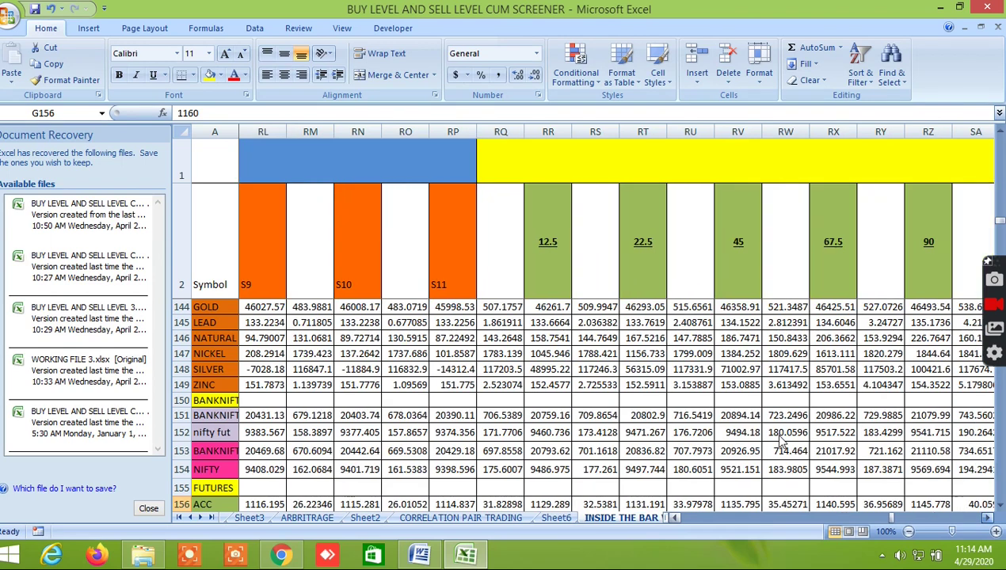
scroll(749, 444, "right", 1)
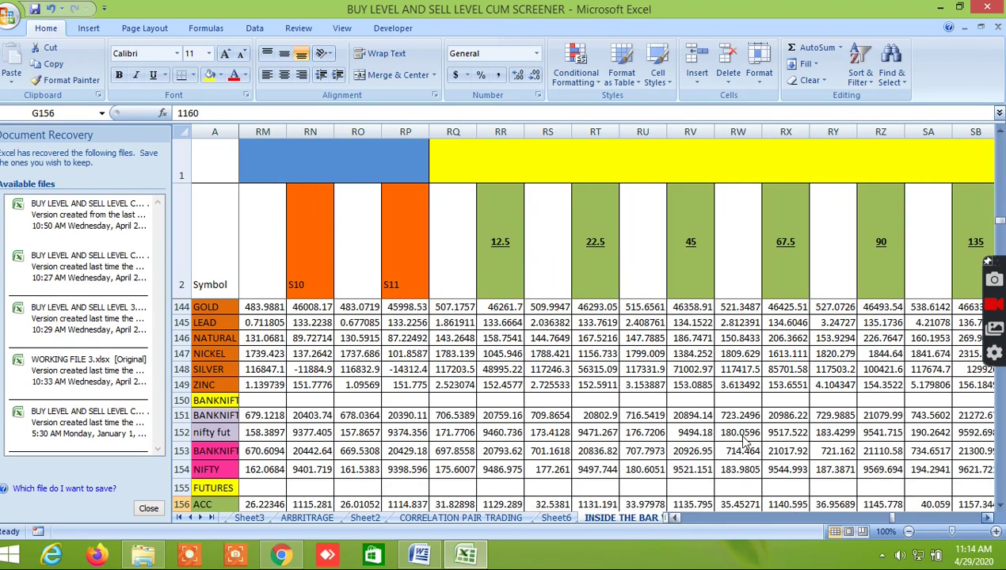
scroll(692, 443, "right", 1)
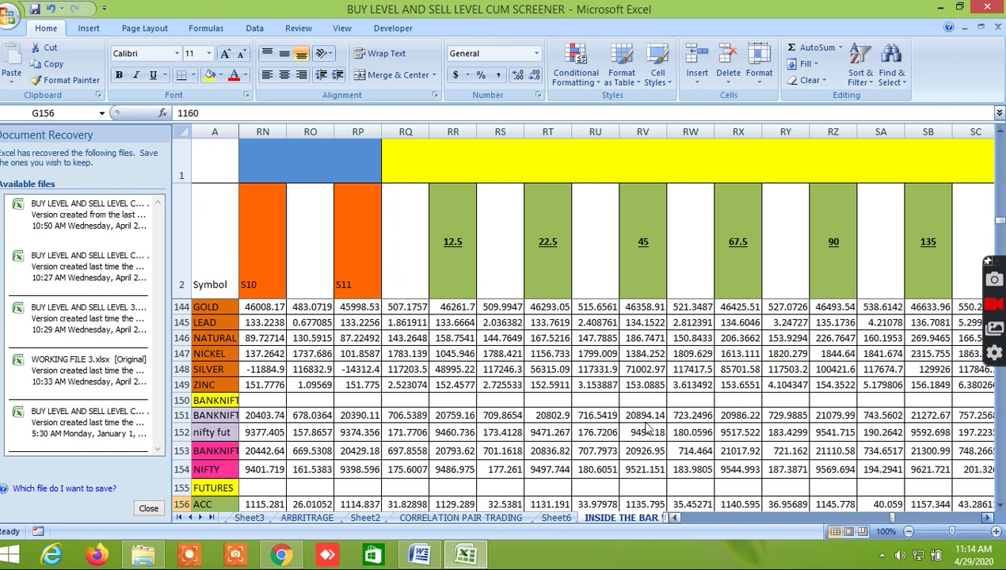
Examine the upside Gann degree levels from 180 to 360 for the Bank Nifty and Nifty futures and index rows
scroll(645, 425, "right", 1)
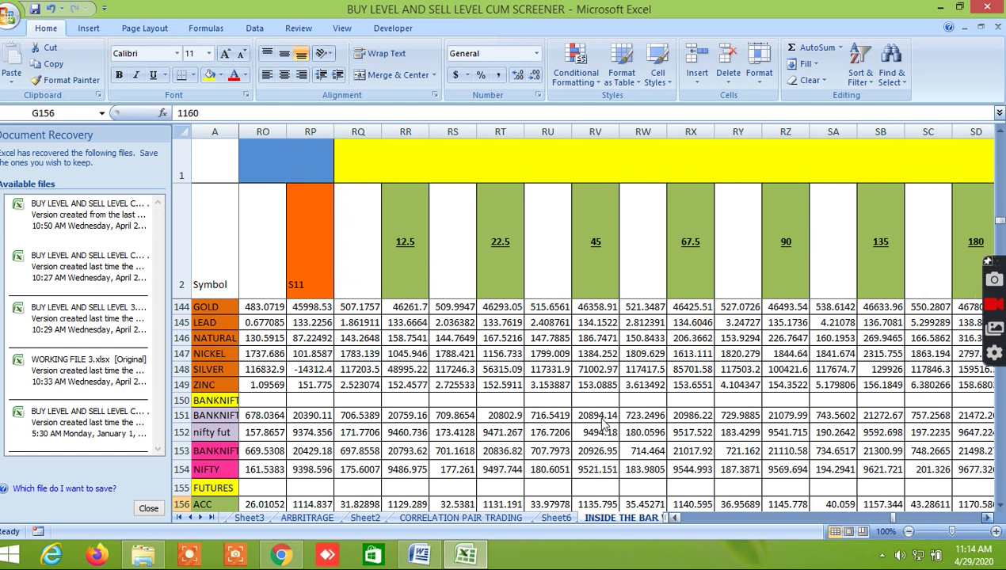
scroll(601, 423, "right", 1)
scroll(374, 442, "right", 1)
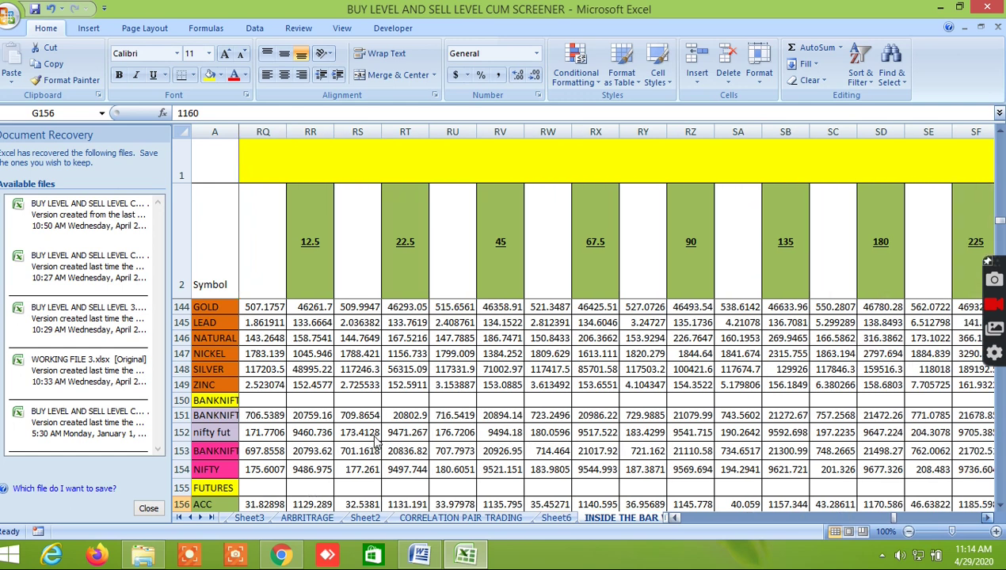
scroll(495, 470, "right", 1)
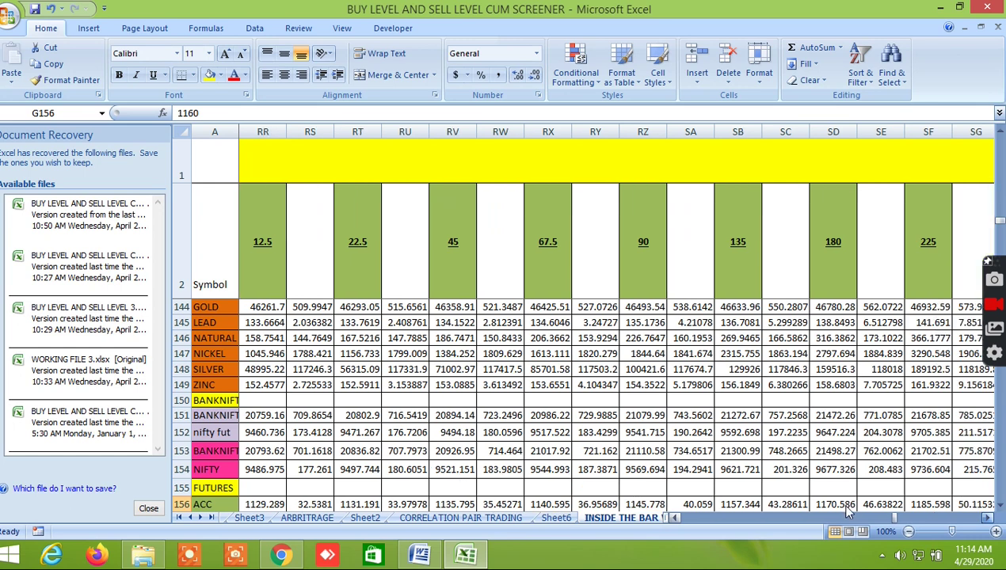
scroll(855, 507, "right", 1)
scroll(870, 510, "right", 1)
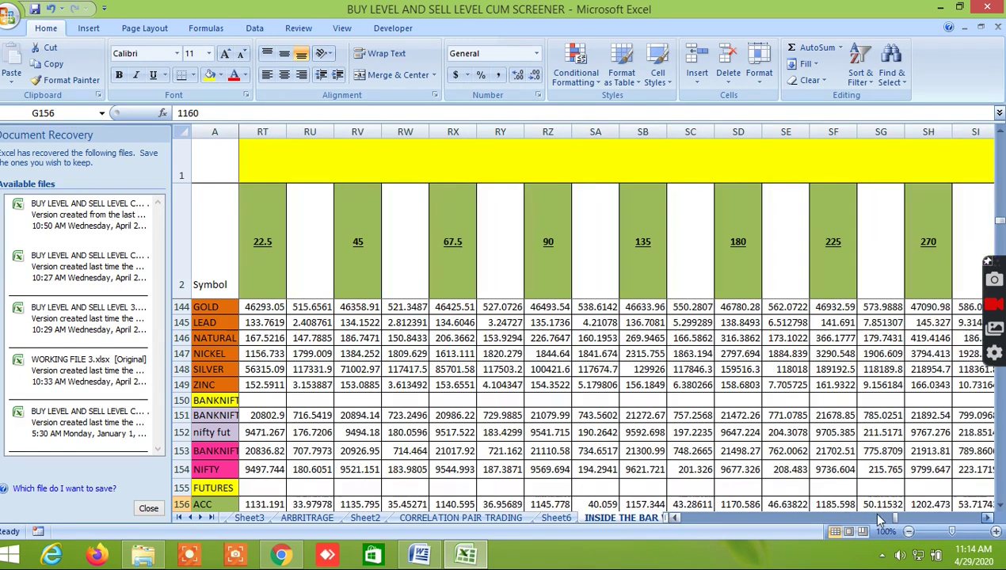
scroll(886, 520, "right", 1)
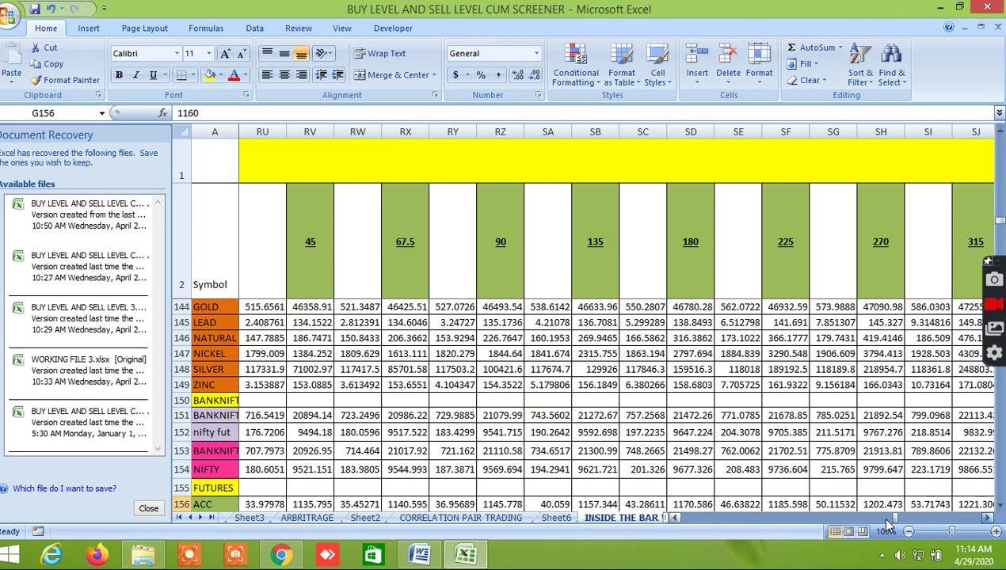
scroll(886, 524, "right", 1)
scroll(887, 524, "right", 1)
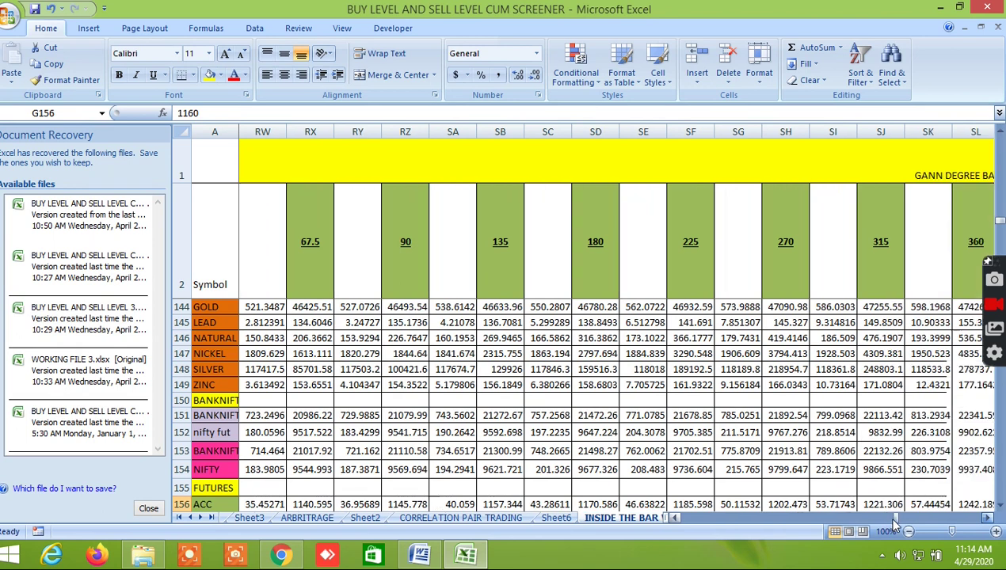
Examine the downside Gann degree levels from 12.5 to 67.5 for the Bank Nifty and Nifty futures and index rows
scroll(899, 519, "right", 1)
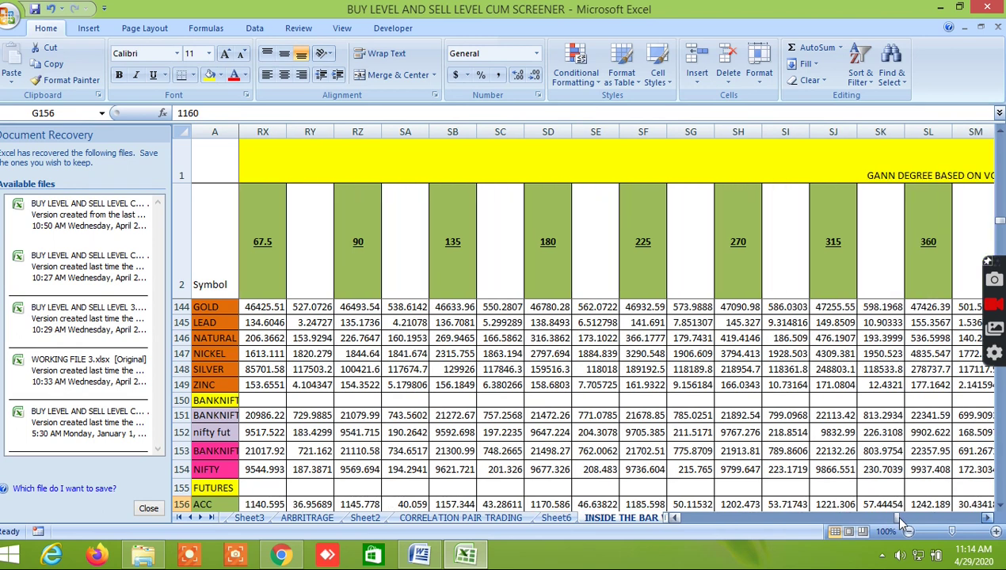
scroll(900, 521, "right", 1)
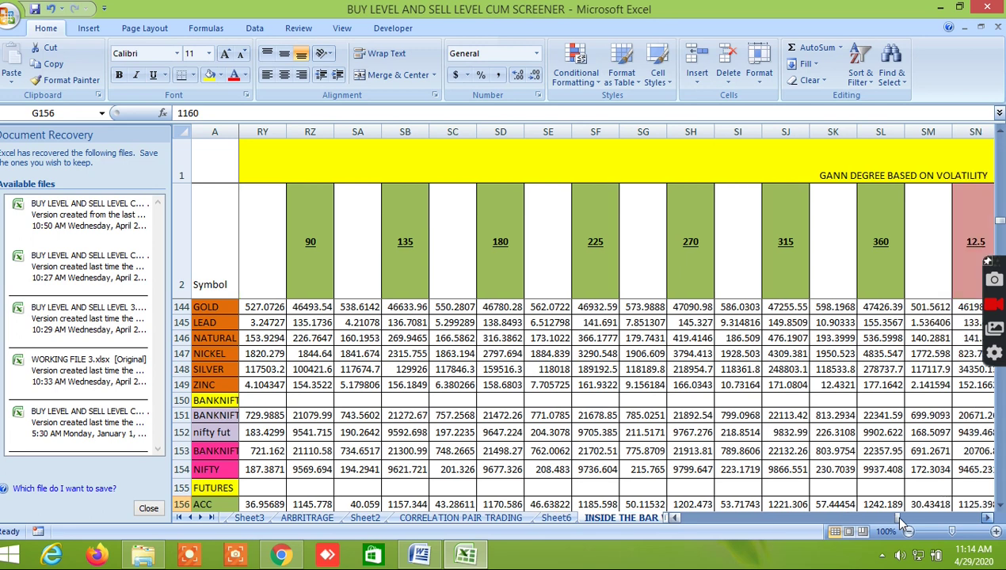
scroll(899, 520, "right", 1)
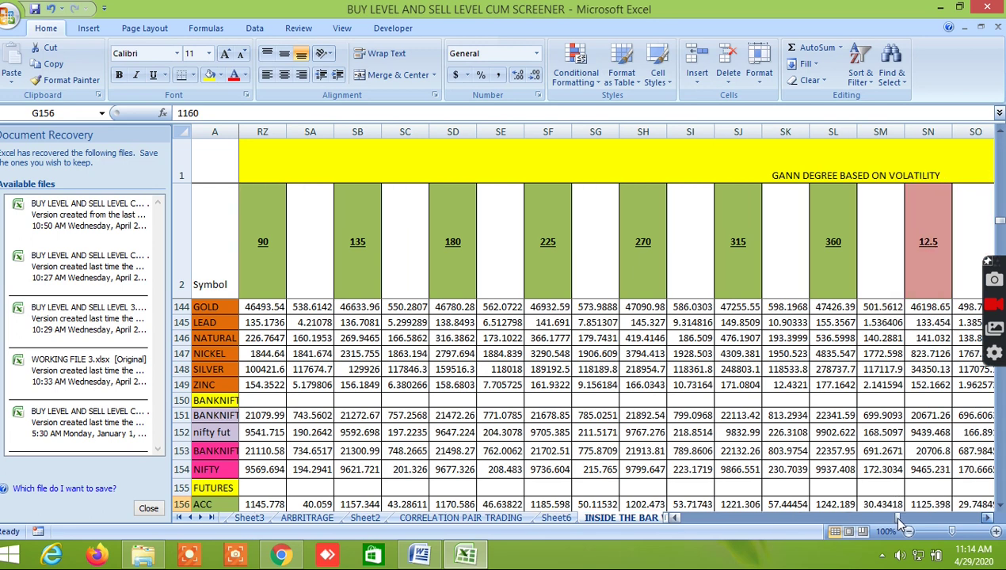
scroll(898, 518, "right", 1)
scroll(879, 520, "right", 1)
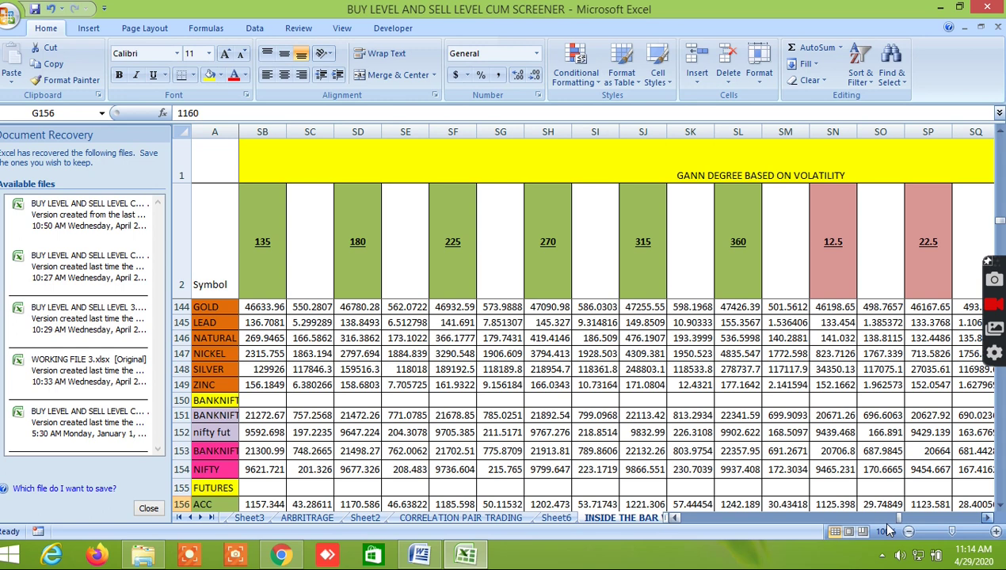
scroll(873, 516, "right", 1)
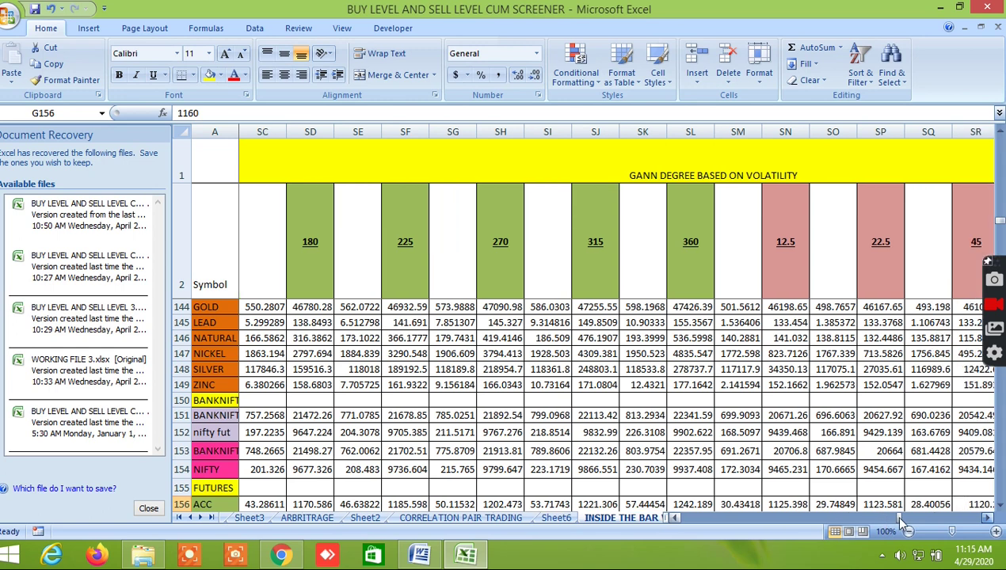
scroll(892, 522, "right", 1)
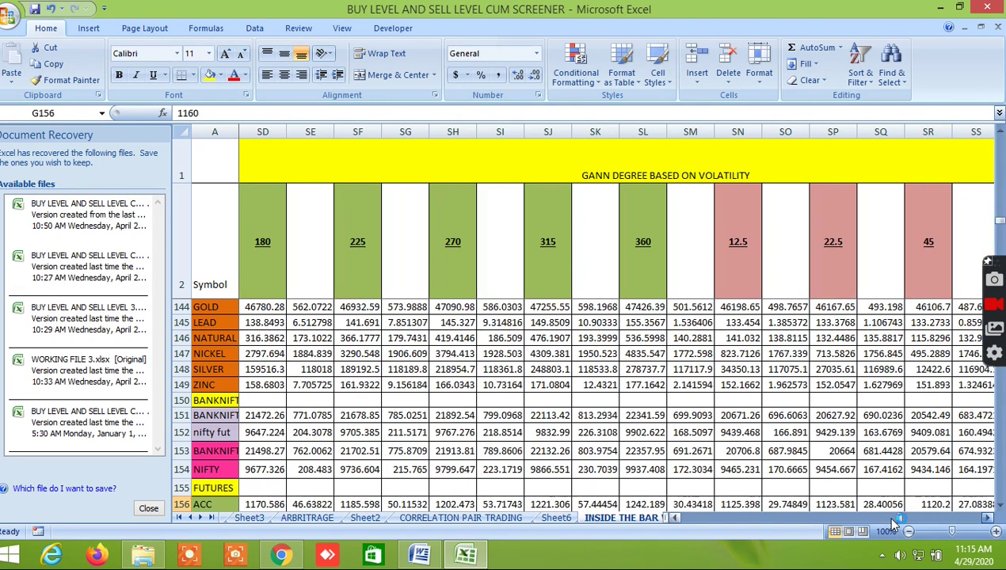
scroll(893, 522, "right", 1)
scroll(893, 522, "right", 1)
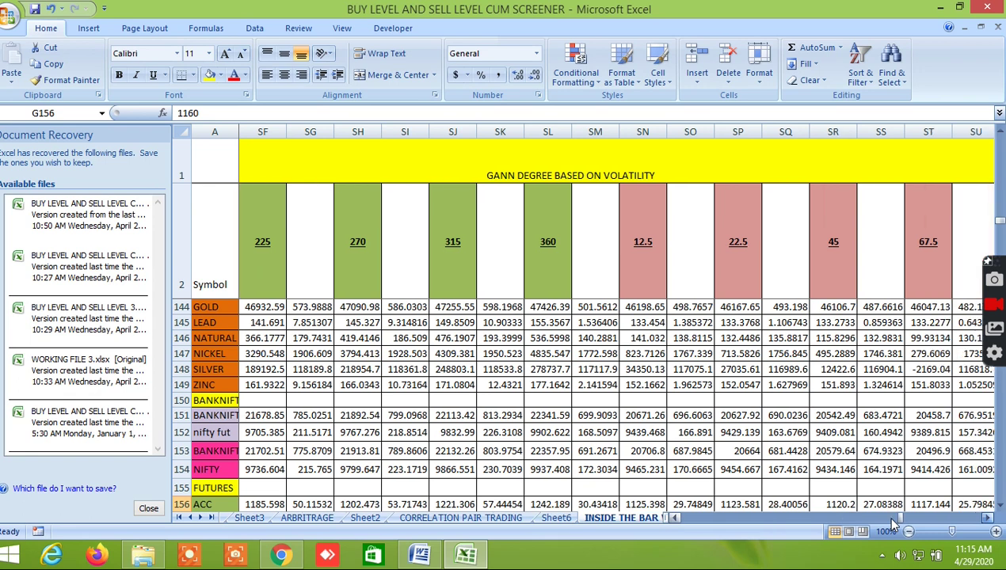
Examine the downside Gann degree levels from 90 to 180 for the Bank Nifty and Nifty futures and index rows
scroll(893, 523, "right", 1)
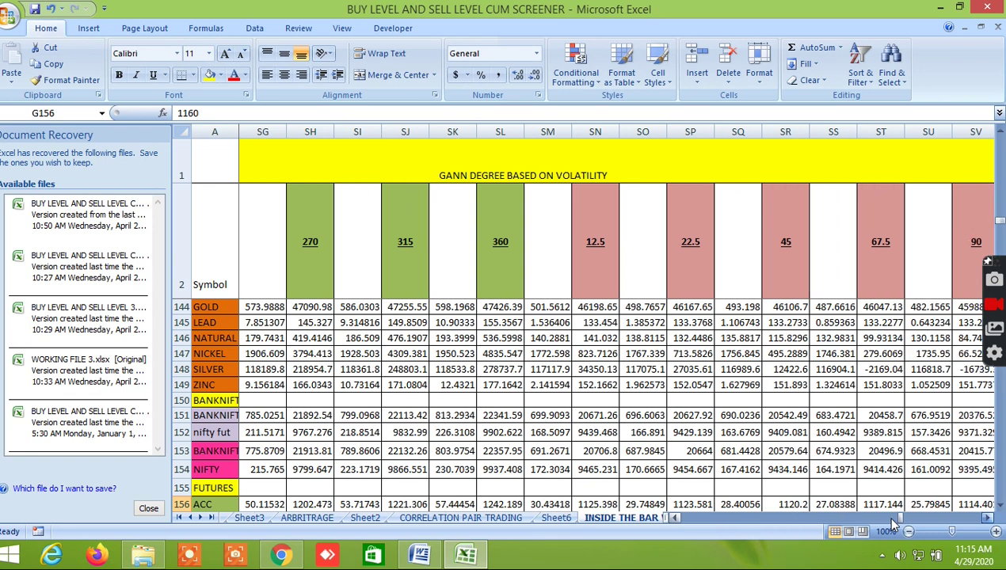
scroll(893, 522, "right", 1)
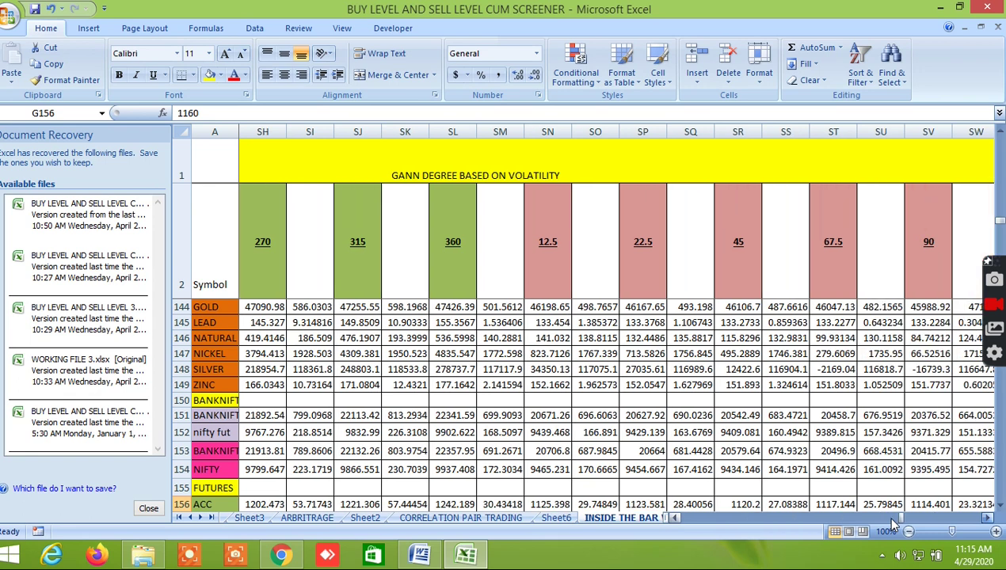
scroll(893, 523, "right", 1)
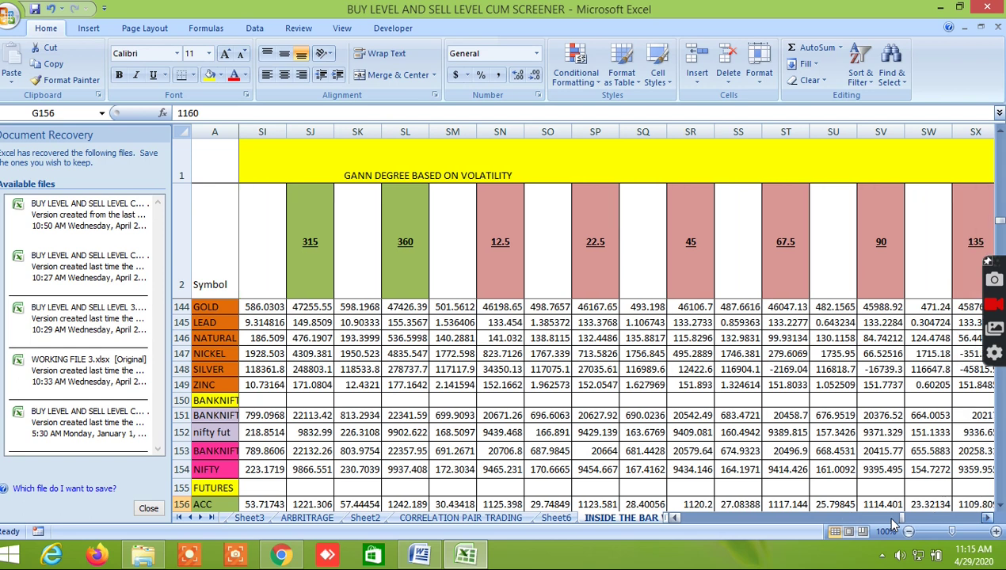
scroll(893, 522, "right", 1)
scroll(901, 523, "right", 1)
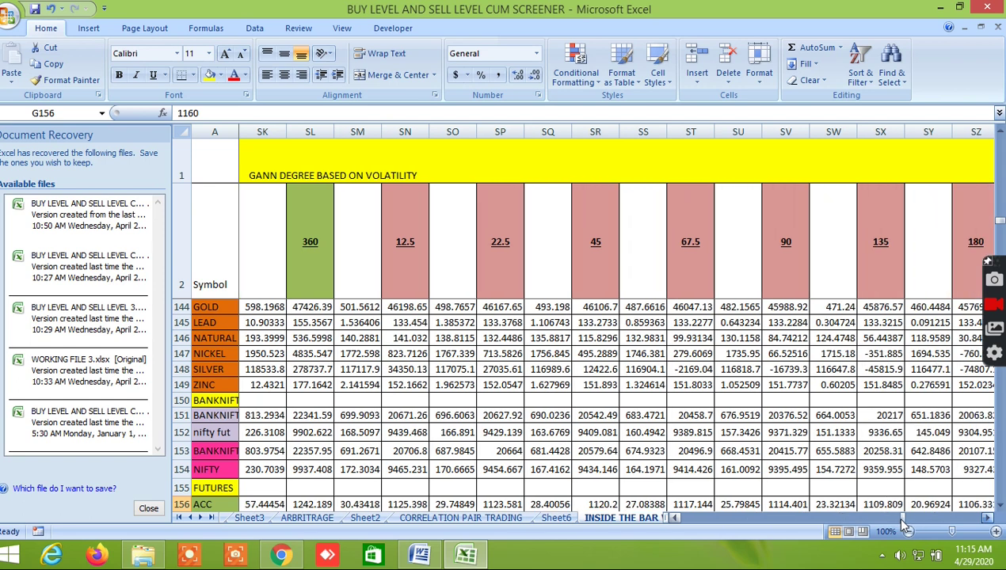
scroll(894, 524, "right", 1)
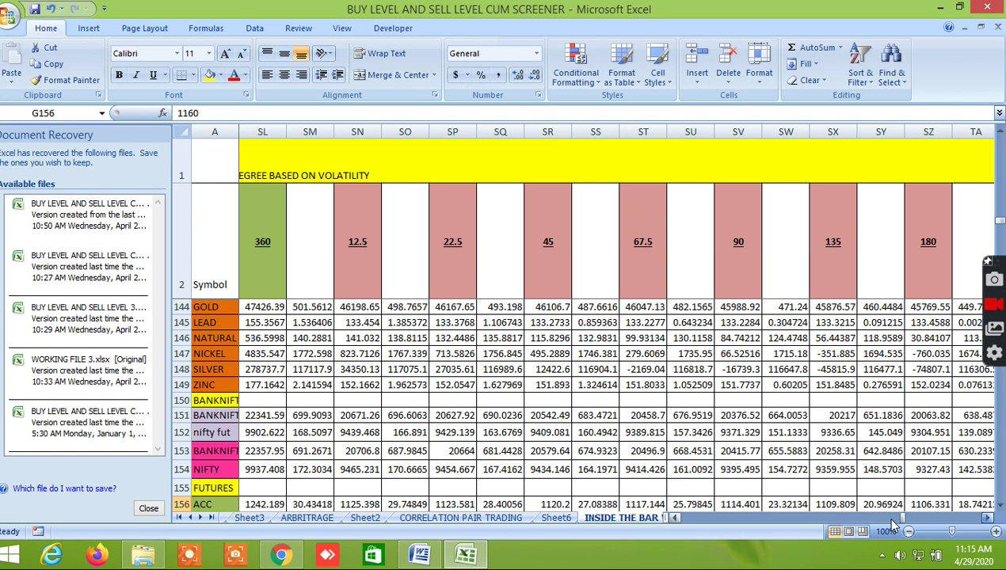
Examine the downside Gann degree levels from 225 to 360 for the Bank Nifty and Nifty futures and index rows
scroll(893, 524, "right", 1)
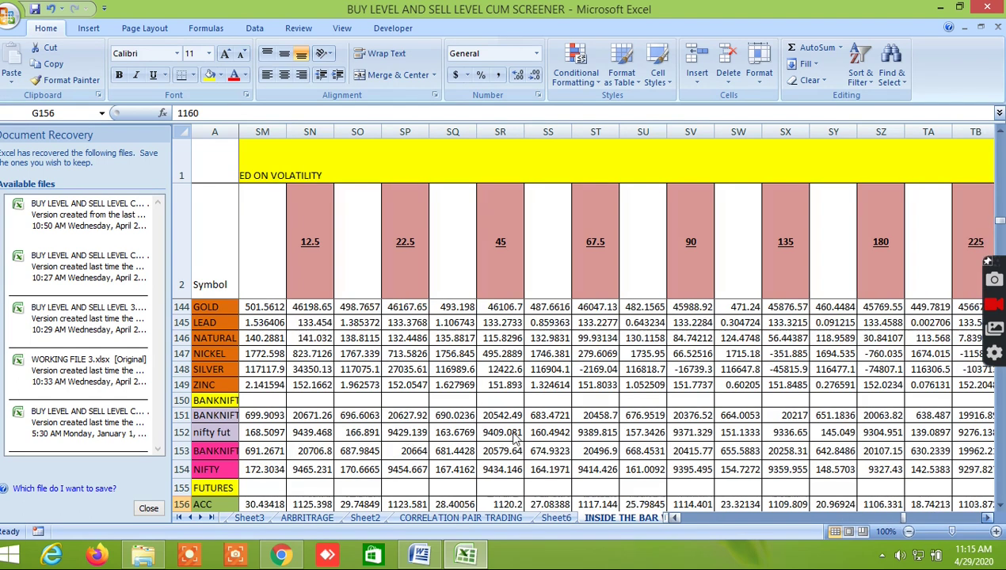
scroll(387, 500, "right", 1)
scroll(863, 499, "right", 1)
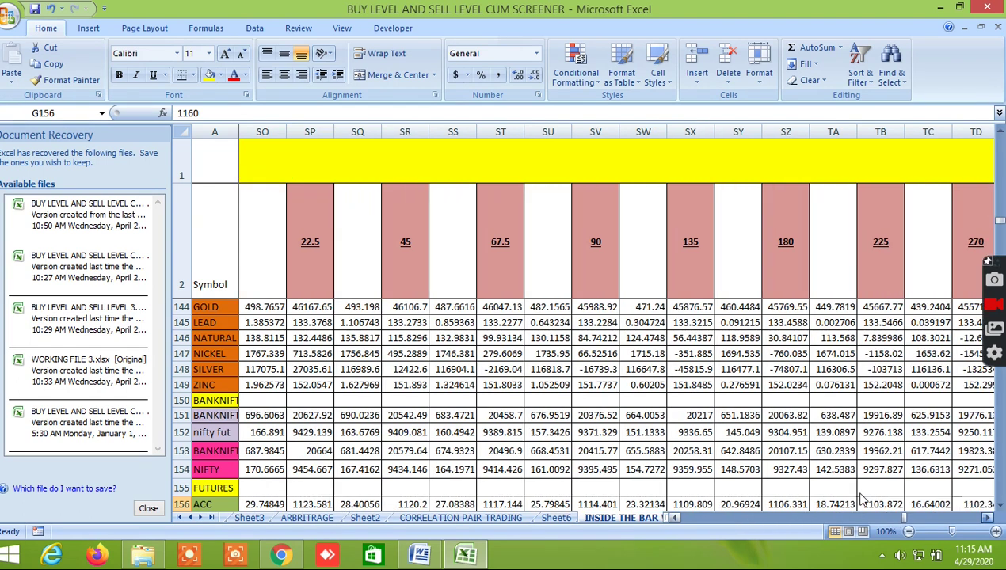
scroll(898, 519, "right", 1)
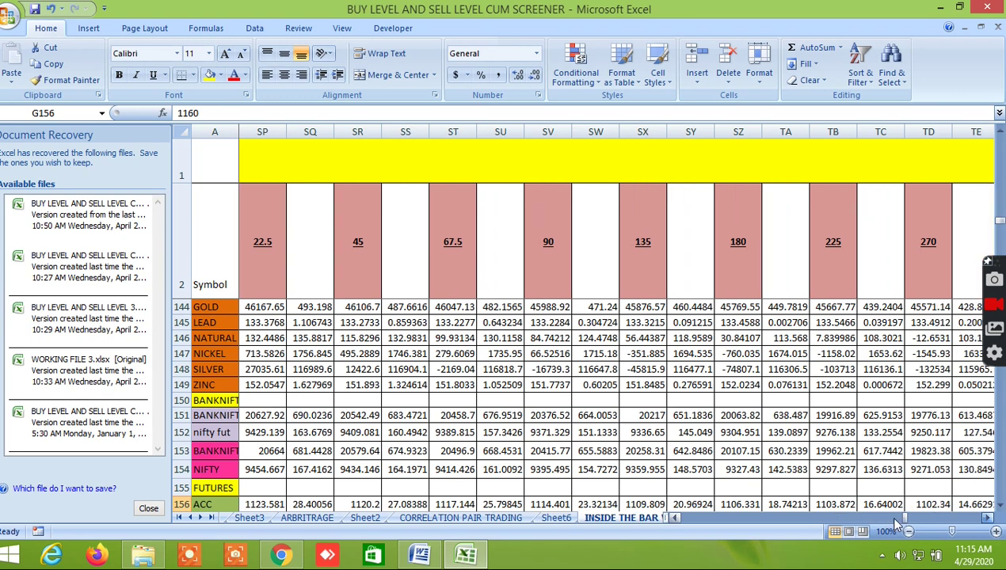
scroll(895, 523, "right", 1)
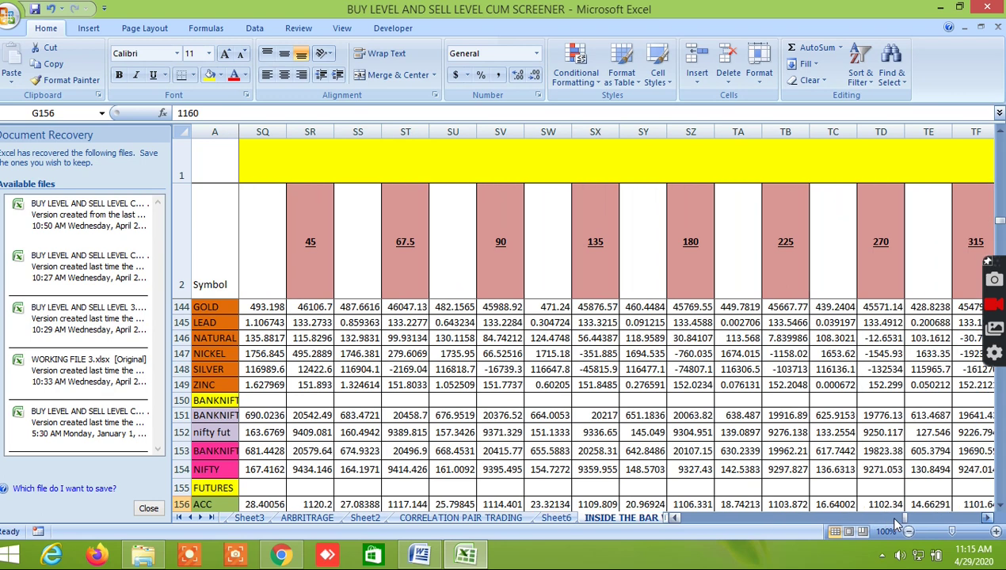
scroll(896, 524, "right", 1)
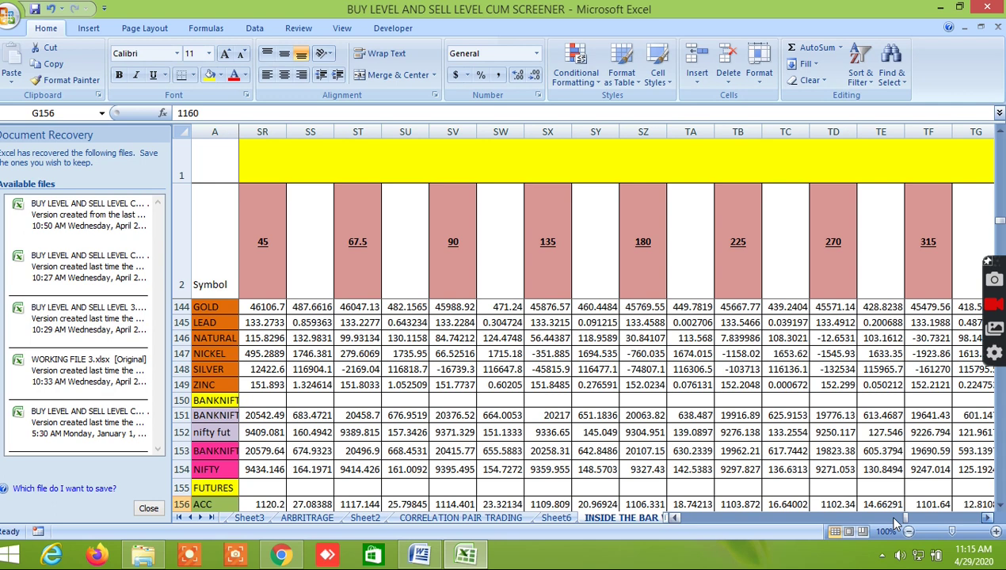
scroll(895, 524, "right", 1)
scroll(891, 525, "right", 1)
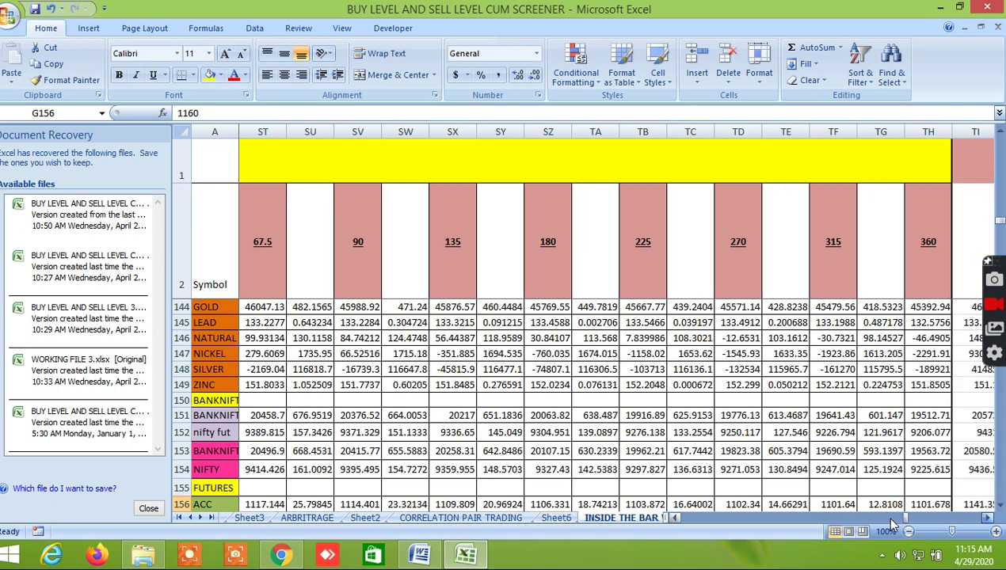
scroll(888, 518, "right", 1)
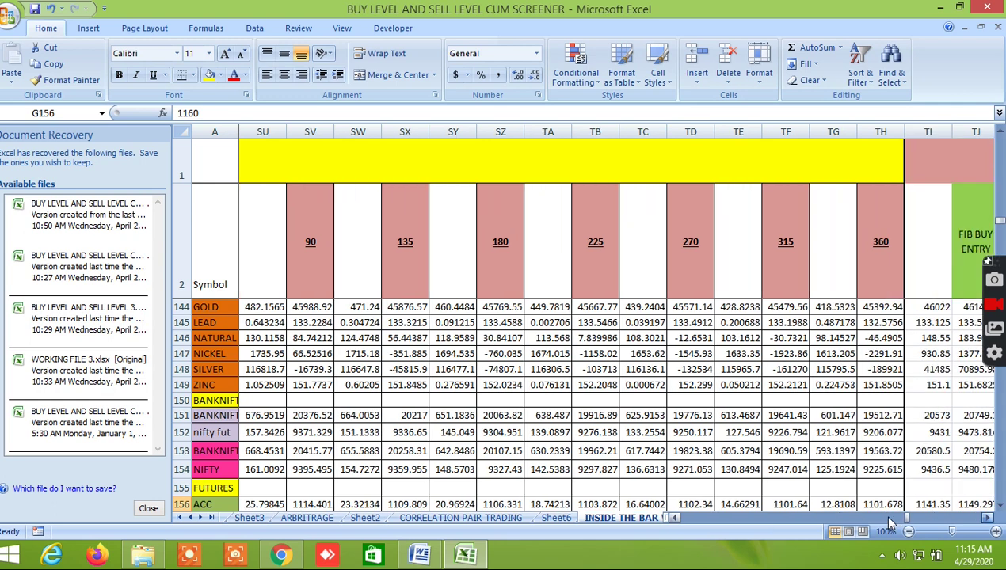
Examine the one-standard-deviation Fibonacci buy entry and resistance levels R1 to R9 for the index and futures rows
scroll(887, 524, "right", 1)
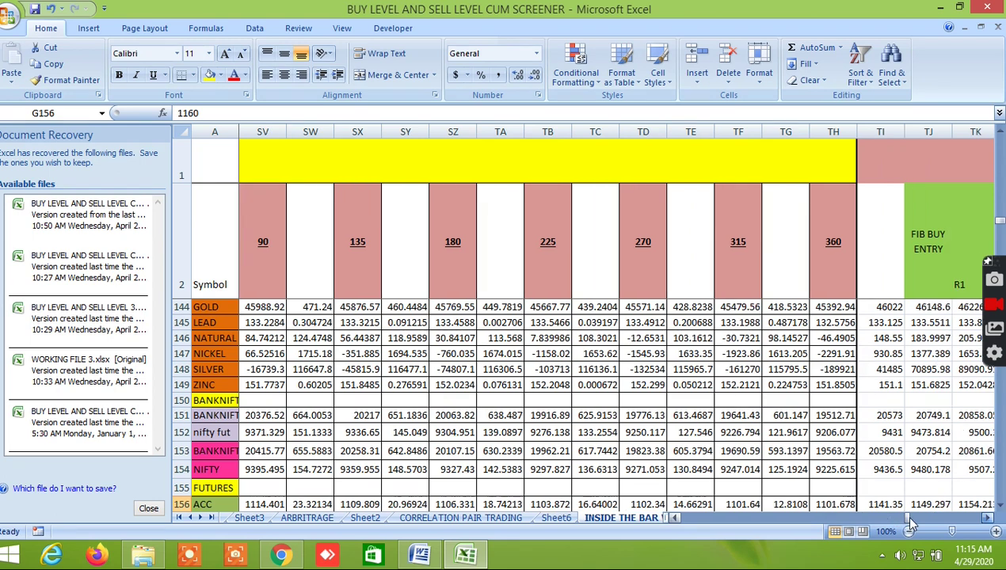
scroll(907, 523, "right", 1)
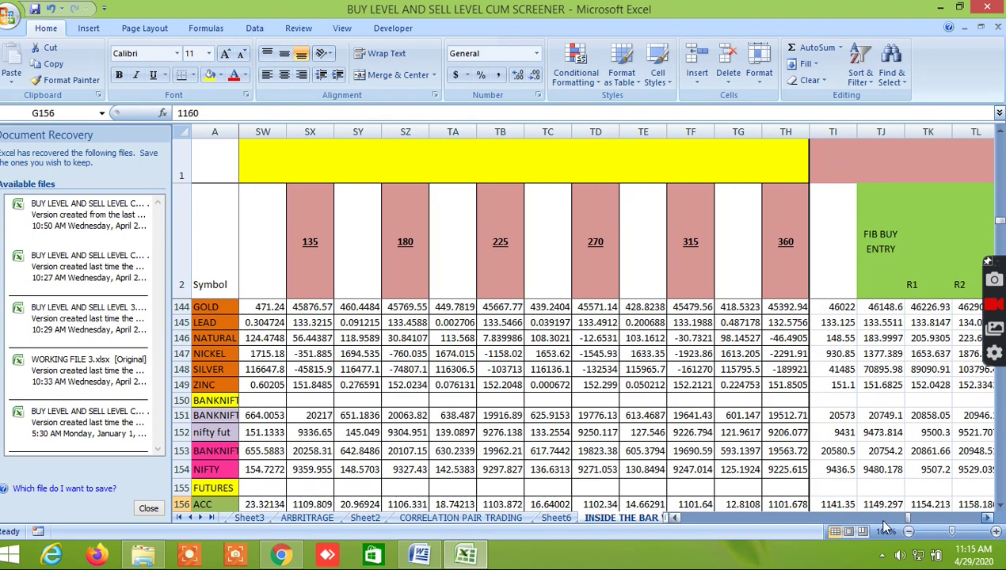
scroll(884, 519, "right", 1)
scroll(909, 517, "right", 1)
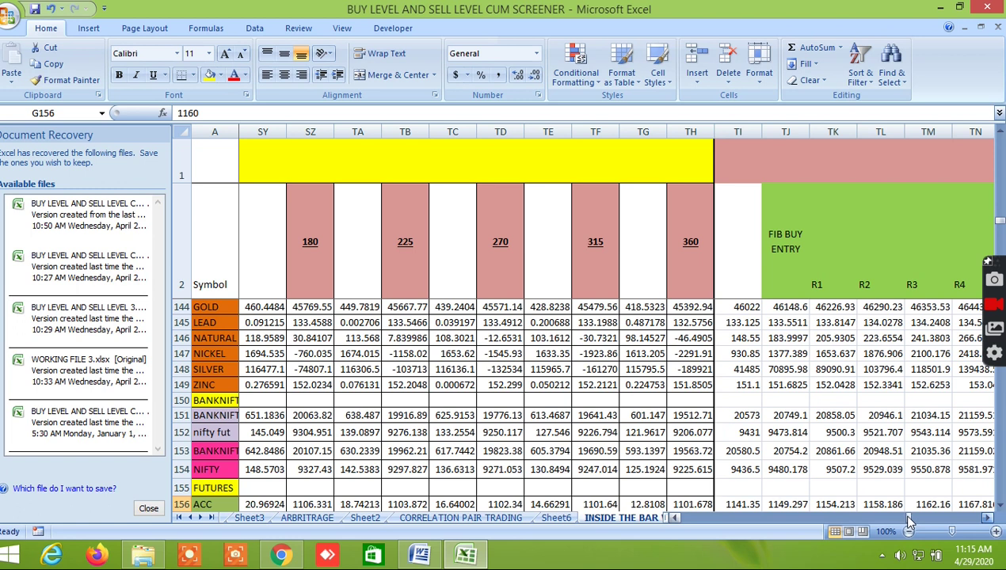
scroll(896, 517, "right", 1)
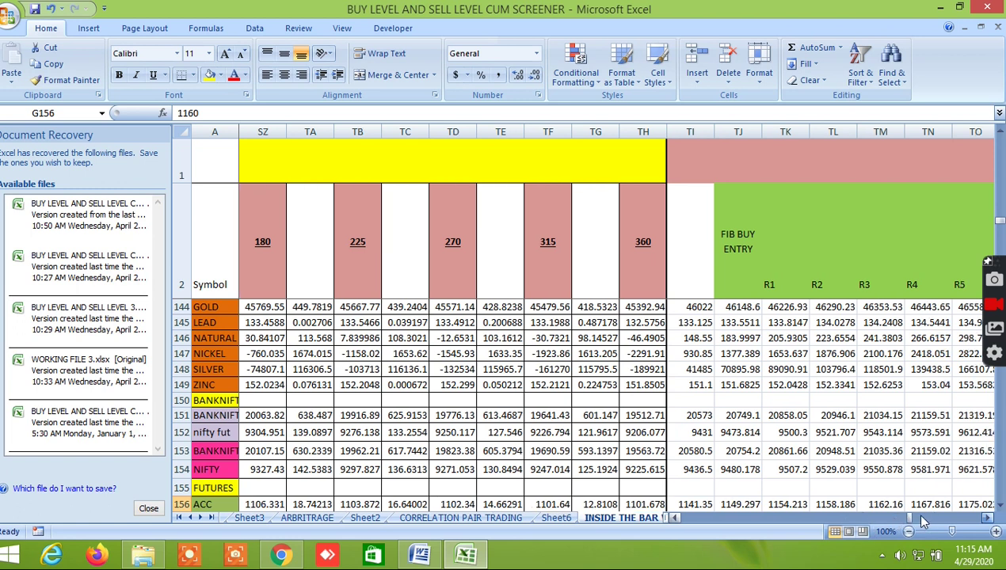
scroll(910, 523, "right", 1)
scroll(922, 534, "right", 1)
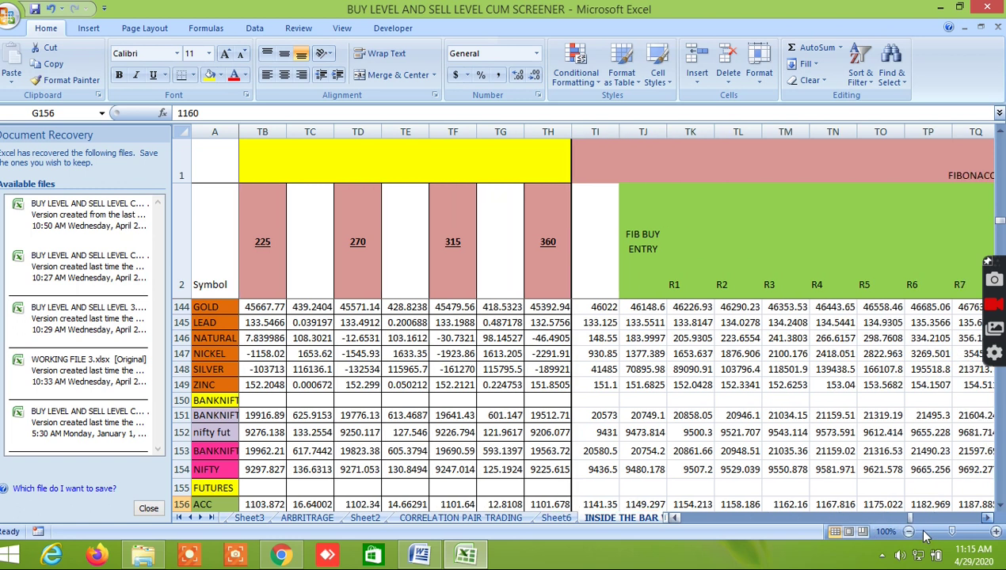
scroll(895, 522, "right", 1)
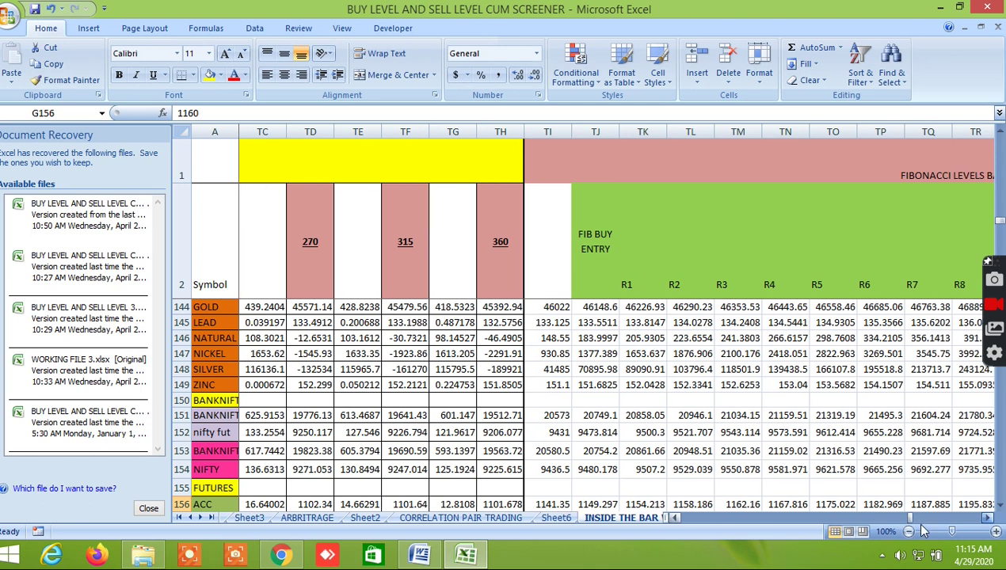
scroll(908, 519, "right", 1)
scroll(817, 538, "right", 1)
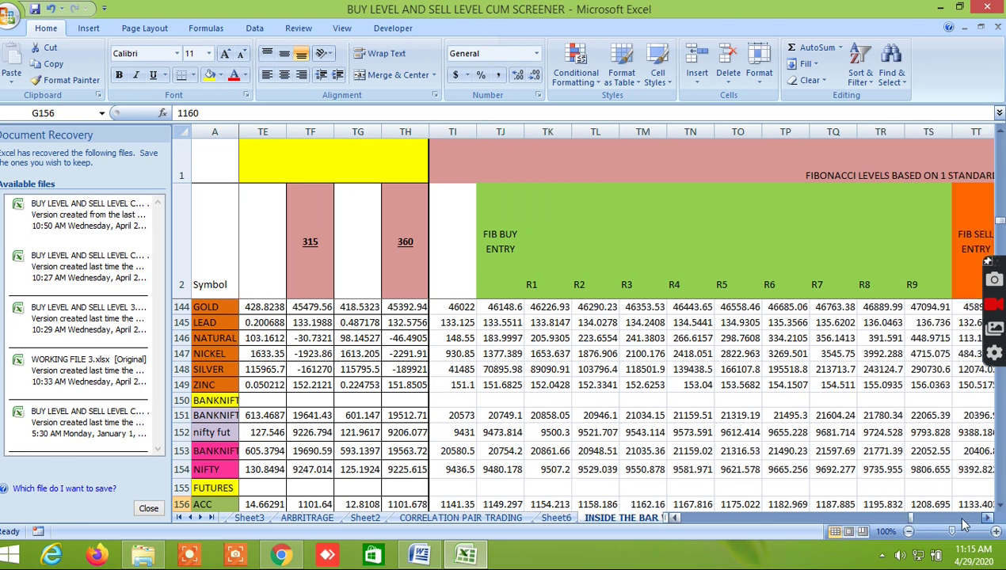
Examine the one-standard-deviation Fibonacci sell entry and support levels S1 to S7 for the index and futures rows
scroll(952, 529, "right", 1)
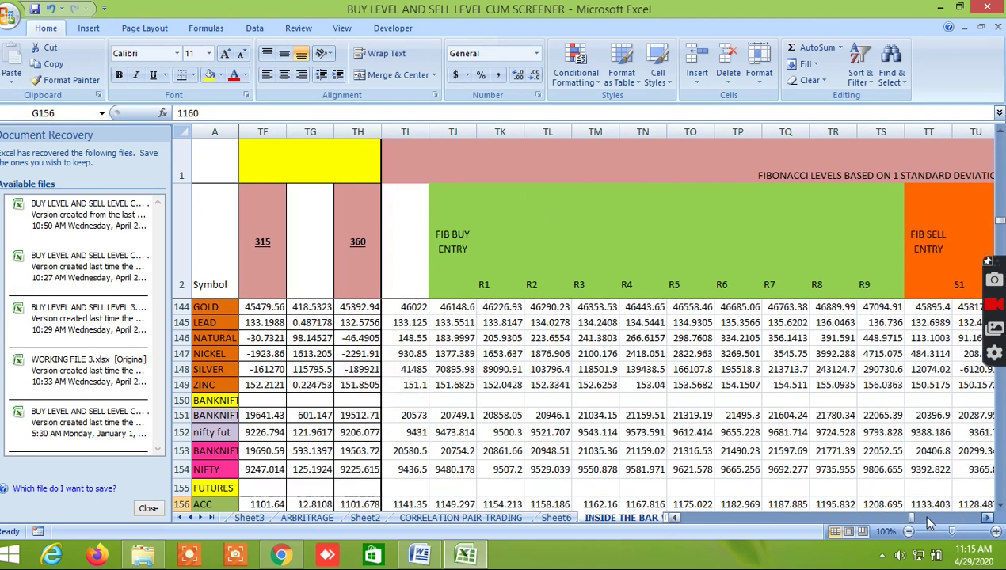
scroll(927, 521, "right", 1)
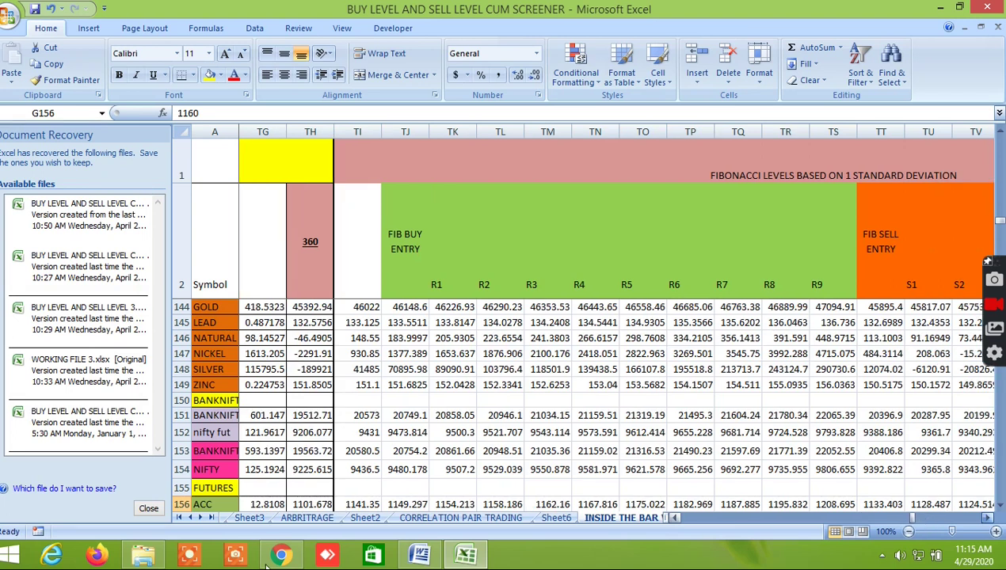
scroll(194, 518, "right", 1)
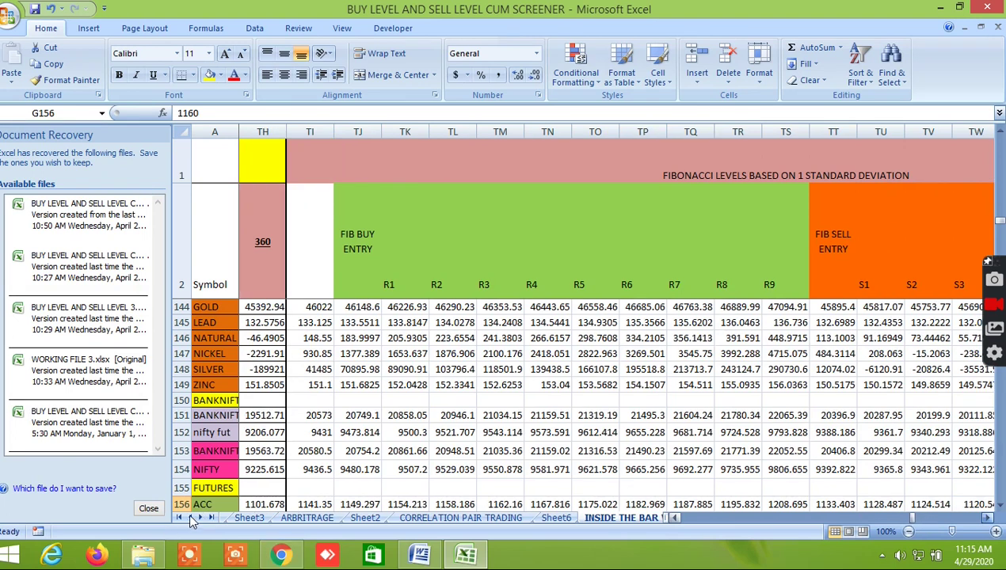
scroll(191, 516, "right", 1)
scroll(194, 520, "right", 1)
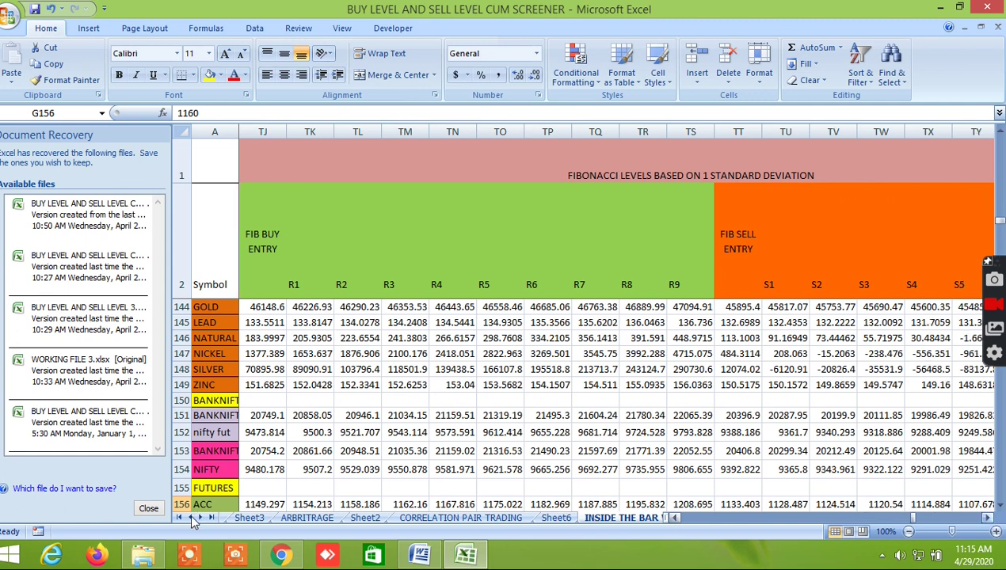
scroll(194, 523, "right", 1)
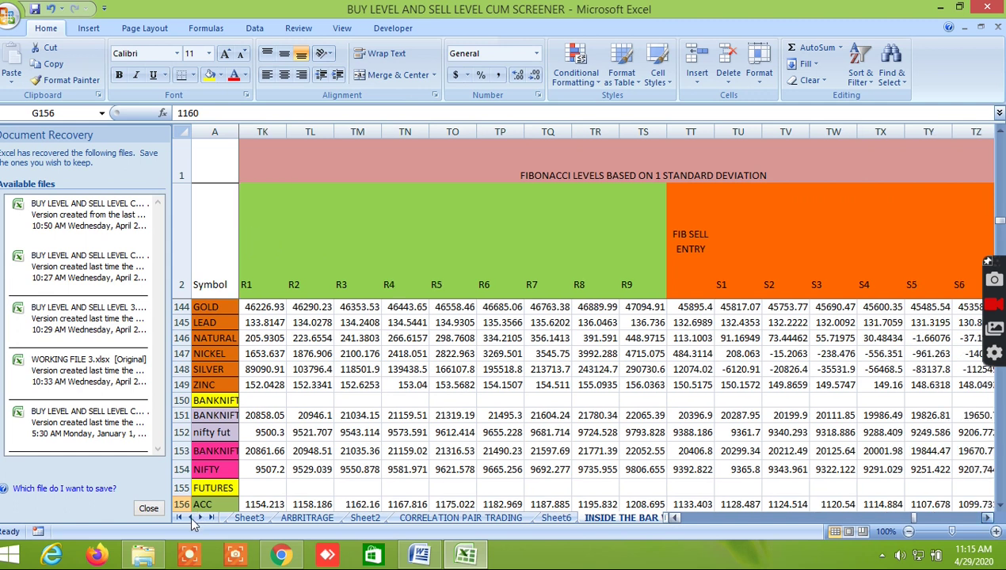
scroll(190, 518, "right", 1)
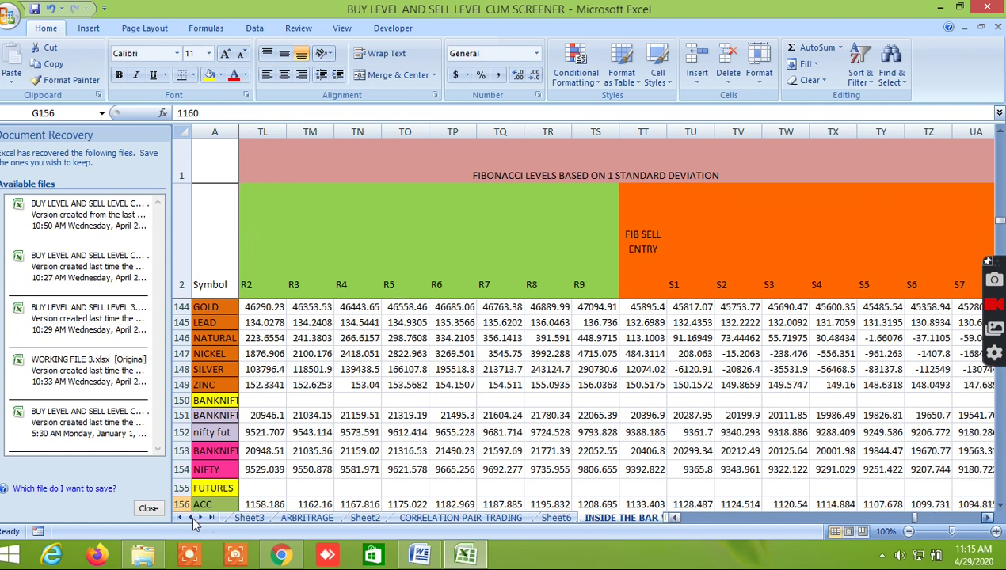
Review the volatility-based Gann degree and one-standard-deviation Fibonacci columns, plus the 15-day and 30-day LTP position columns, for the index and futures rows
scroll(193, 519, "left", 5)
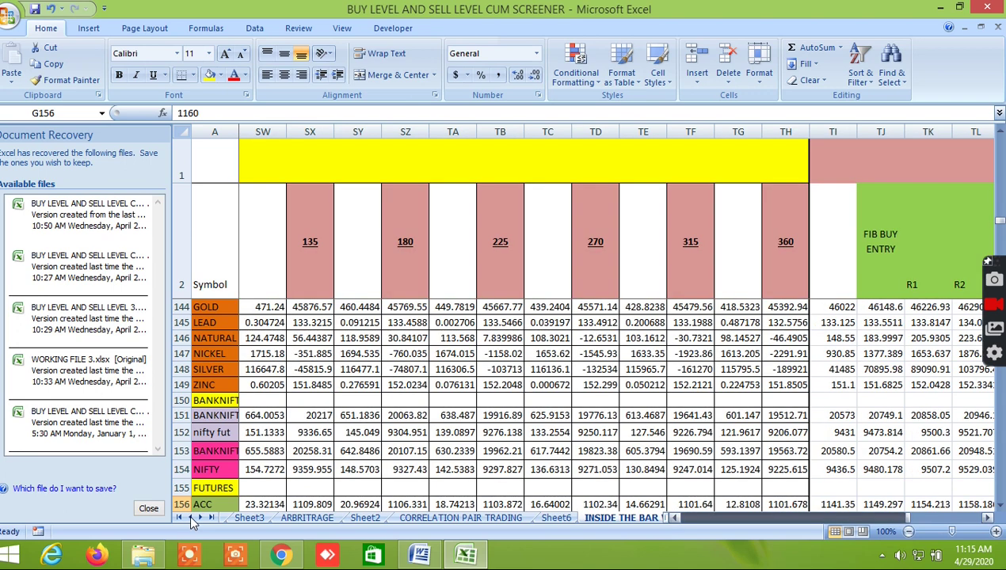
scroll(192, 520, "left", 5)
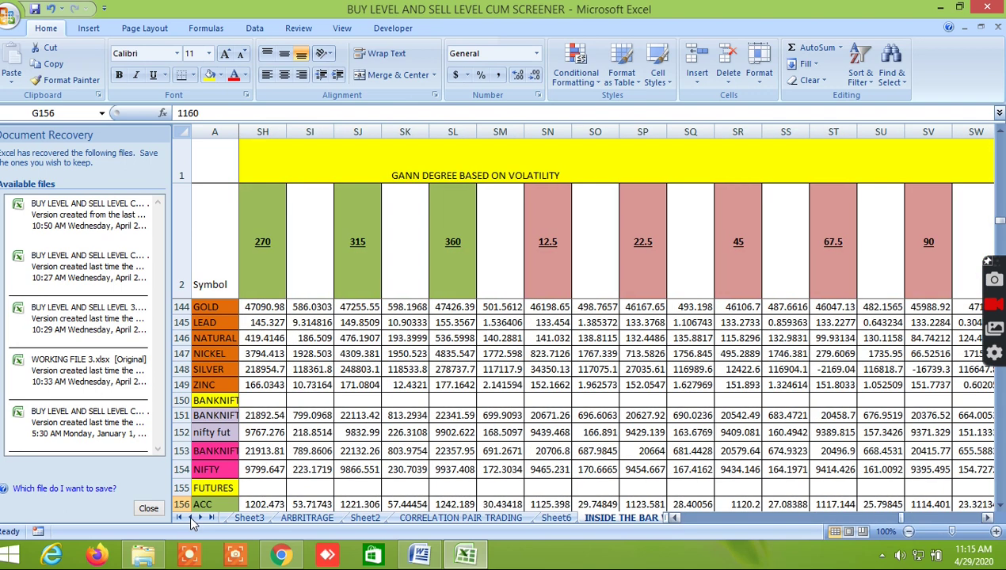
scroll(189, 513, "left", 5)
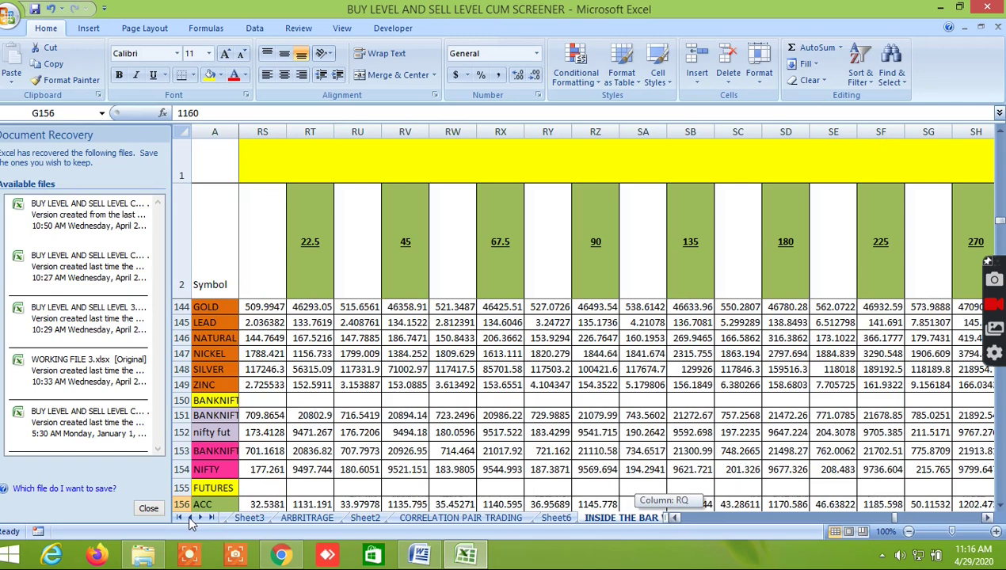
scroll(188, 516, "right", 5)
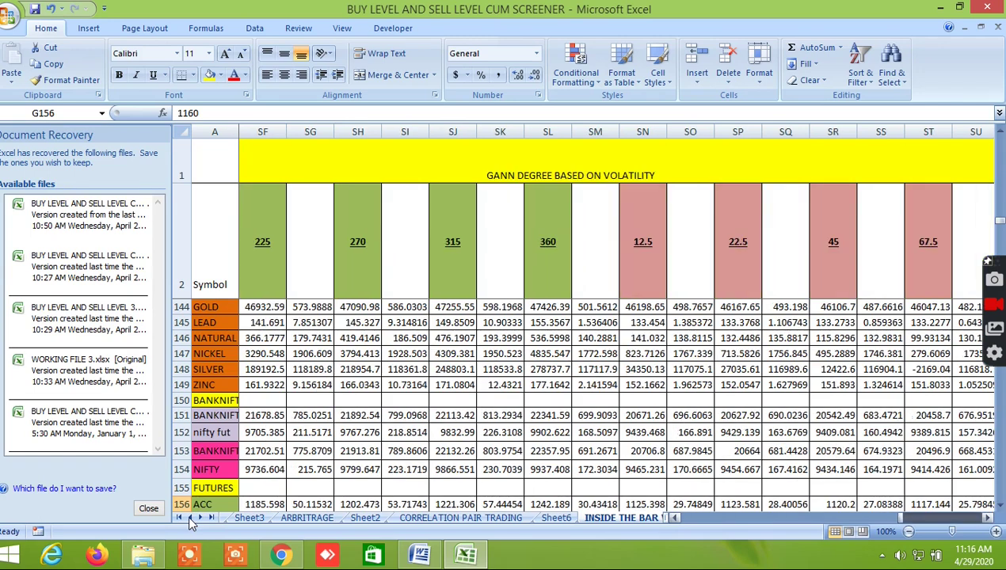
scroll(188, 517, "left", 5)
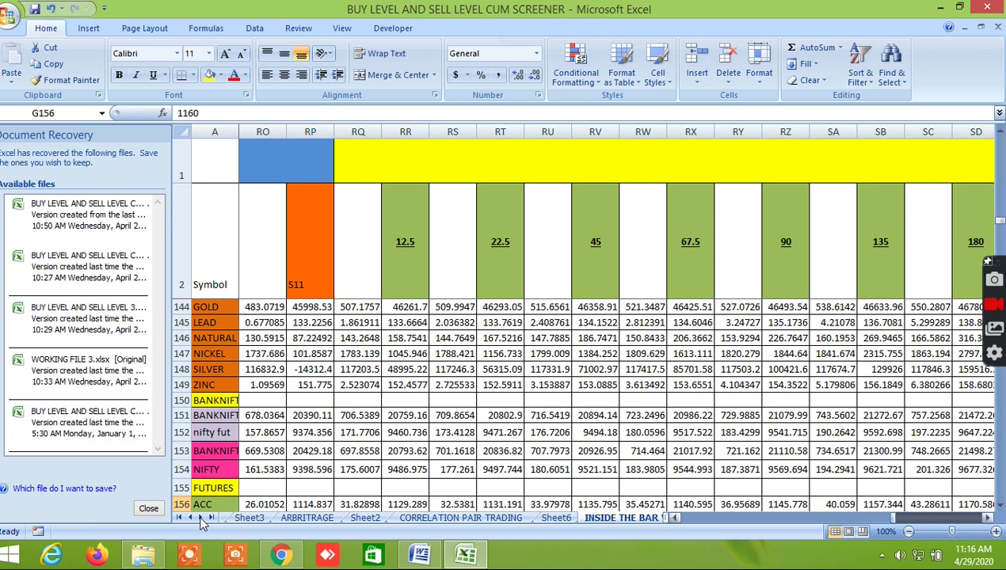
scroll(201, 517, "right", 5)
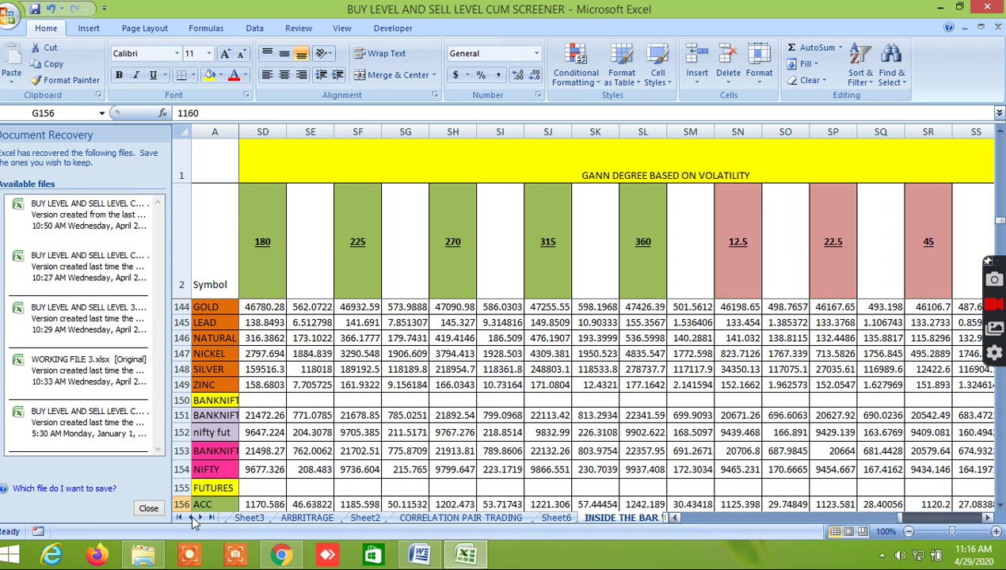
scroll(192, 516, "right", 5)
scroll(192, 520, "right", 5)
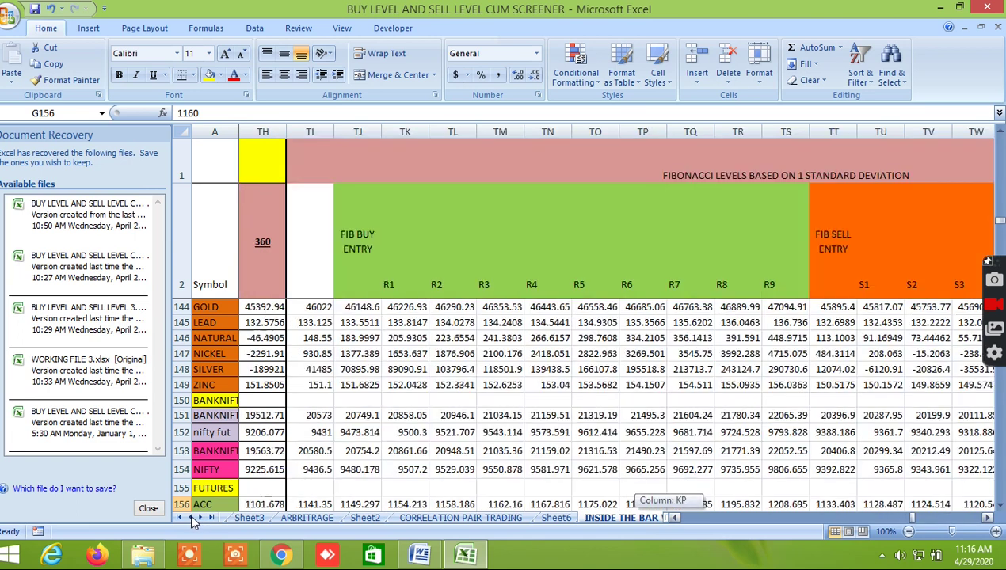
scroll(194, 520, "left", 10)
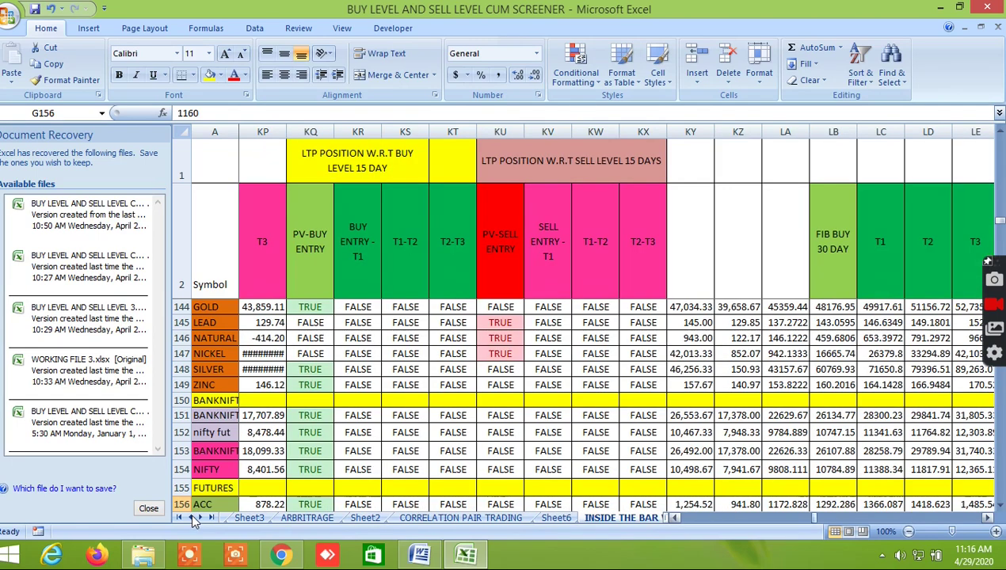
scroll(194, 520, "right", 5)
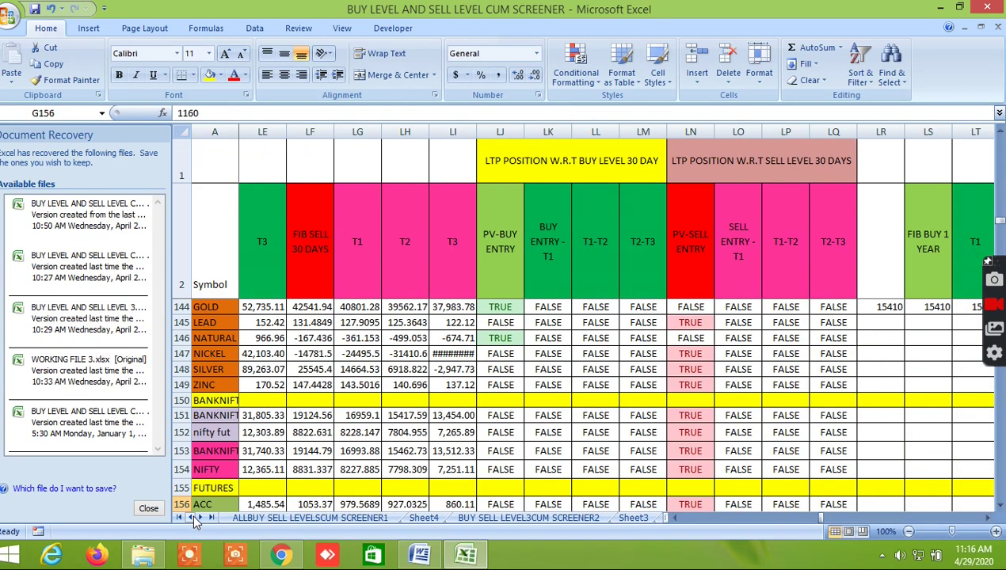
Open the ALLBUY SELL LEVELSCUM SCREENER1 sheet and examine the Gann angle, Square of 9, Murrey and 360-degree levels for the Nifty and Bank Nifty rows
left_click(268, 519)
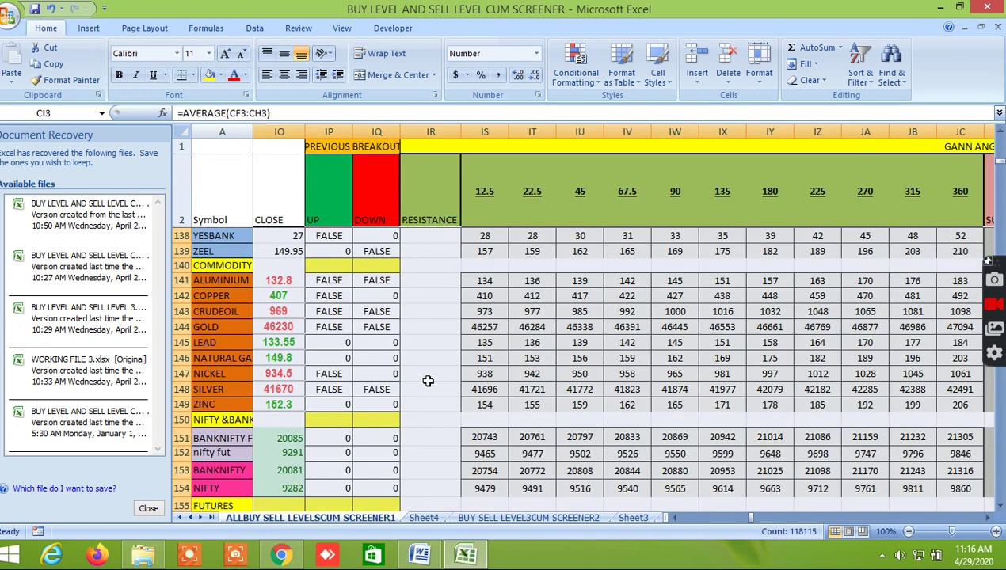
left_click(427, 380)
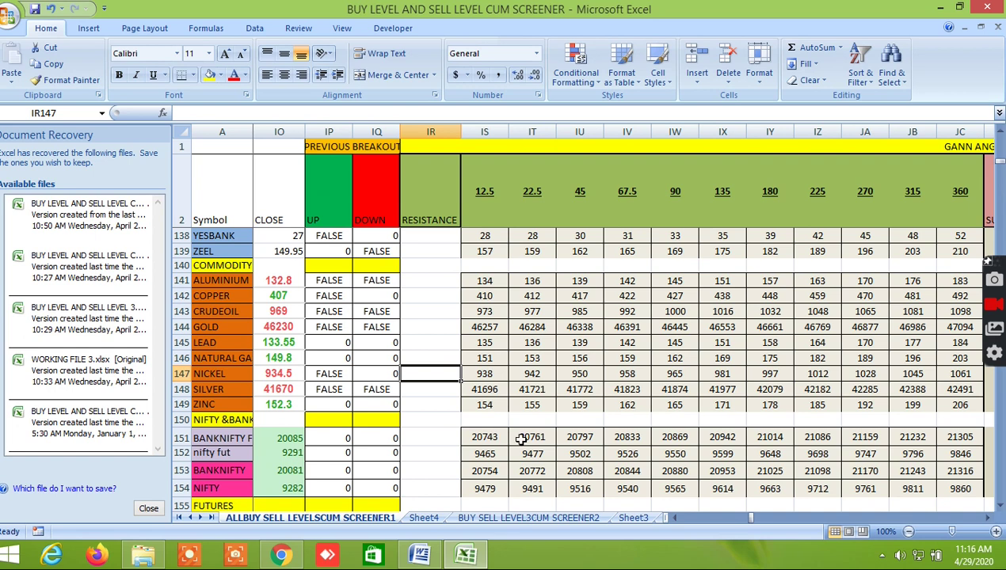
left_click(987, 519)
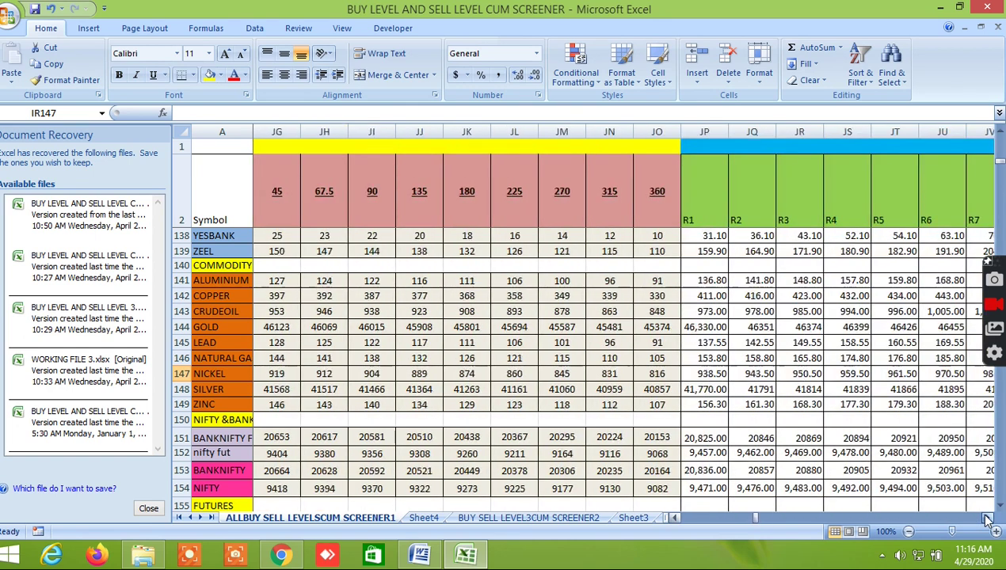
left_click(988, 518)
left_click(987, 519)
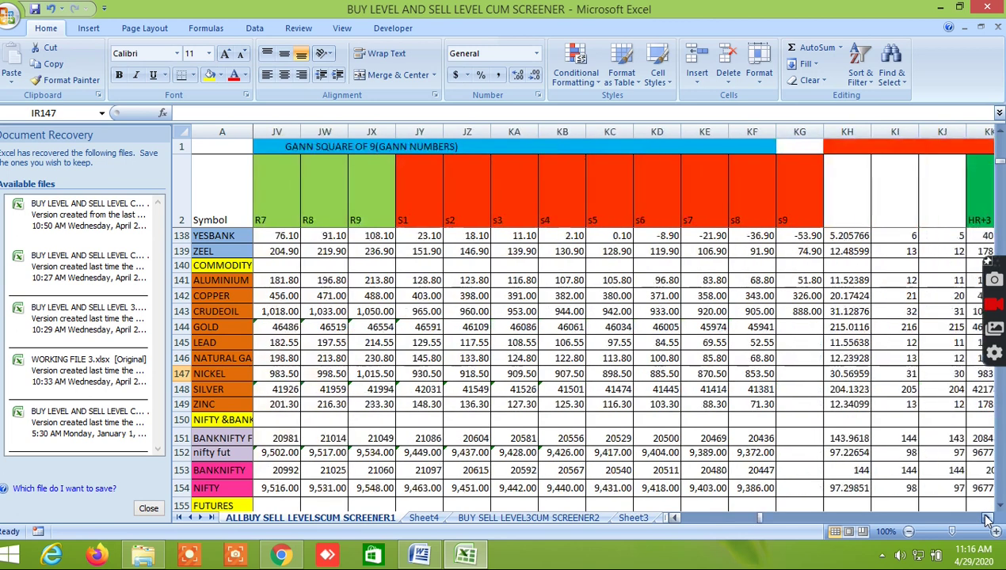
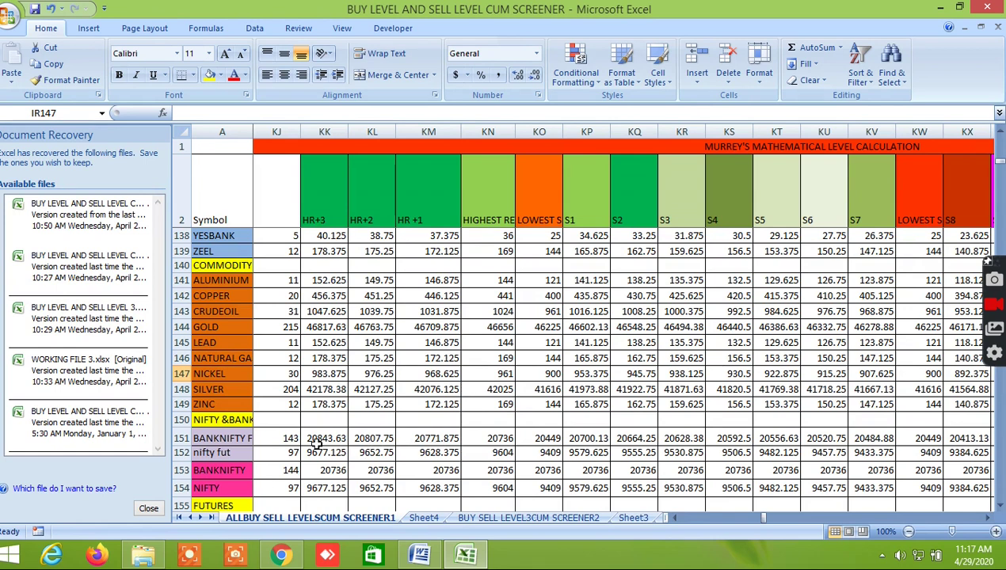
left_click_drag(989, 519, 988, 519)
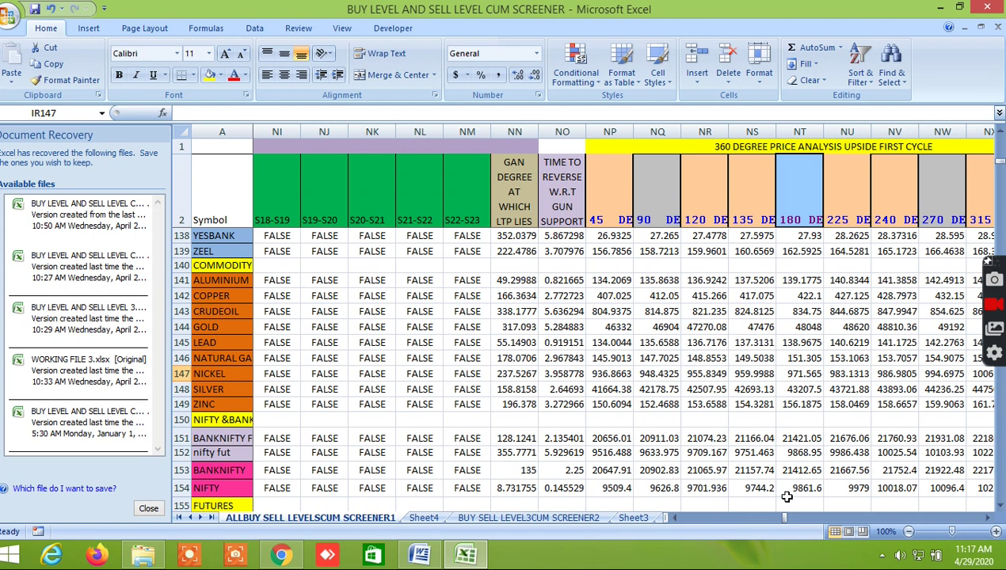
View Murrey's mathematical levels in the workbook, switch to Kite in Chrome and bring up the NIFTY APR FUT market quote
left_click_drag(783, 519, 763, 523)
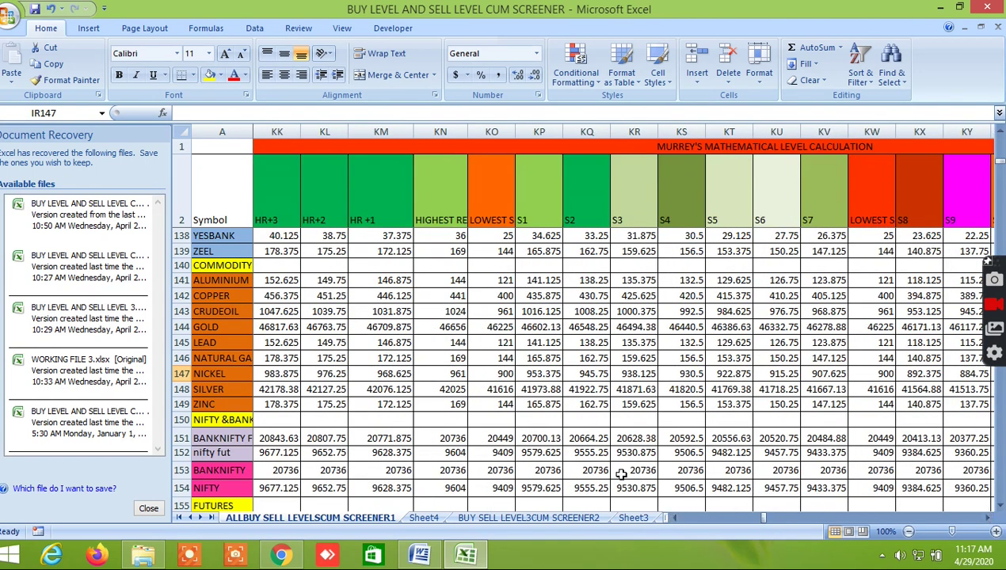
left_click(281, 554)
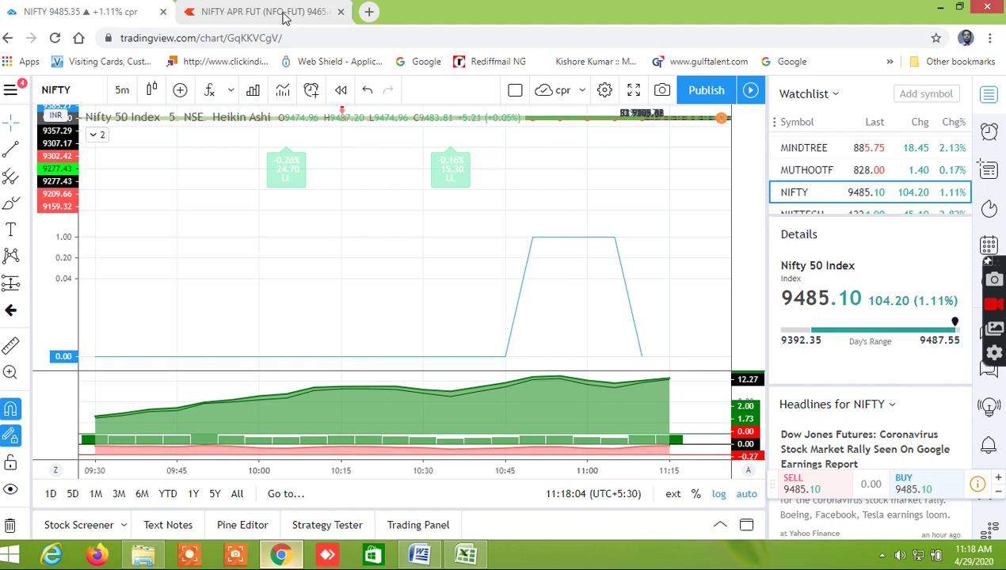
left_click(285, 18)
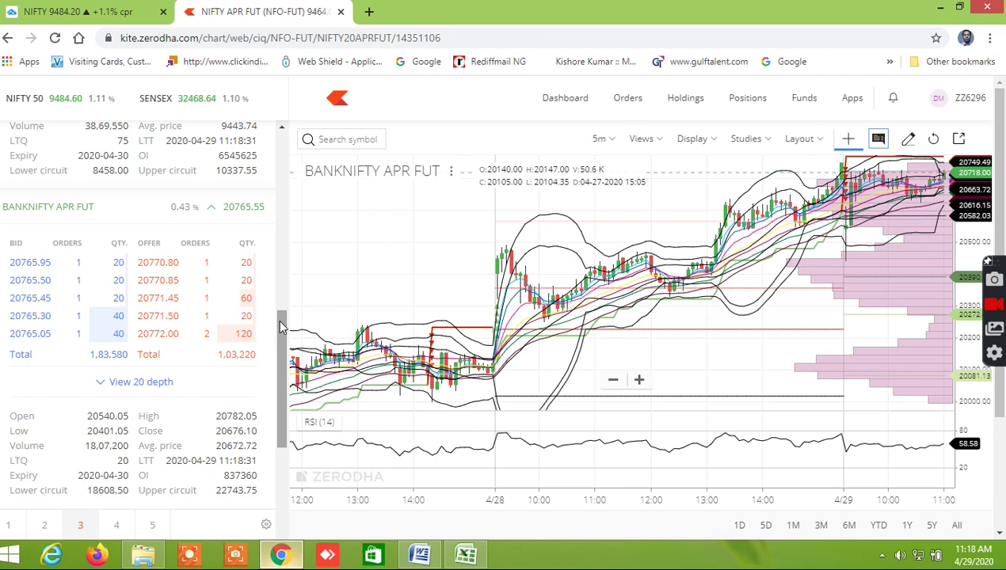
scroll(281, 320, "up", 3)
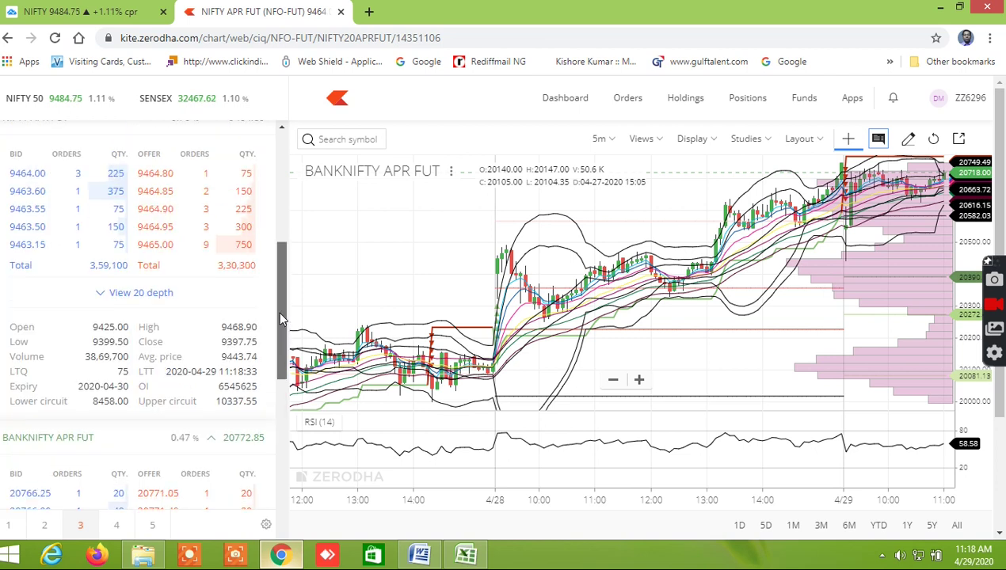
mouse_move(281, 321)
left_mouse_down()
mouse_move(282, 292)
mouse_move(288, 323)
left_mouse_up()
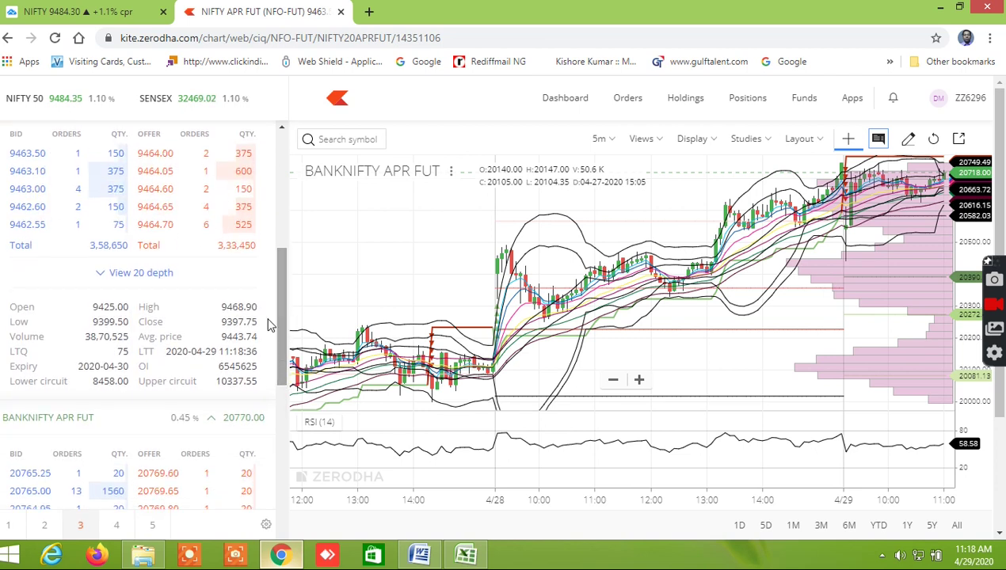
Switch back to Excel and set the HIGH value in the nifty fut row to 9468
left_click(469, 556)
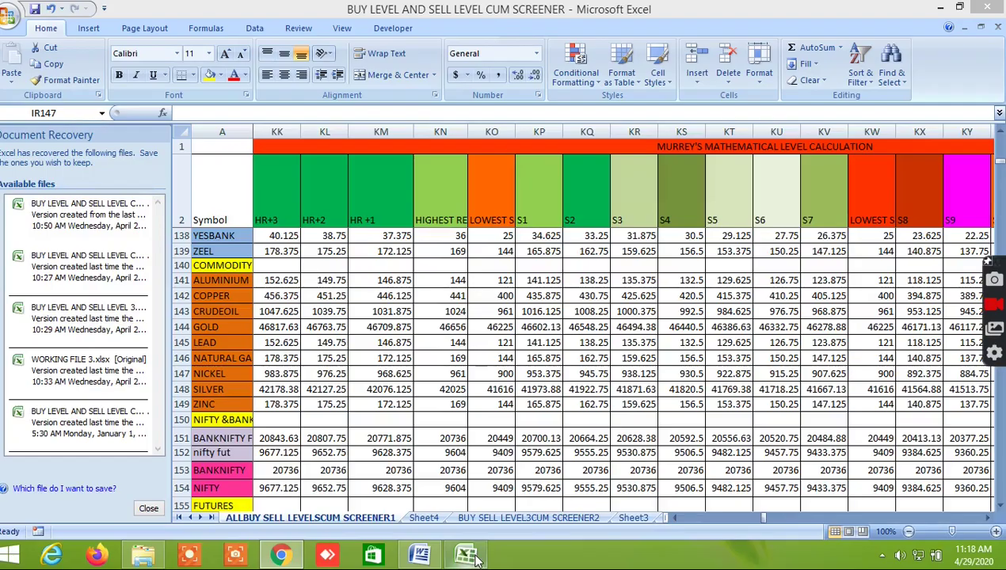
left_click_drag(761, 515, 668, 516)
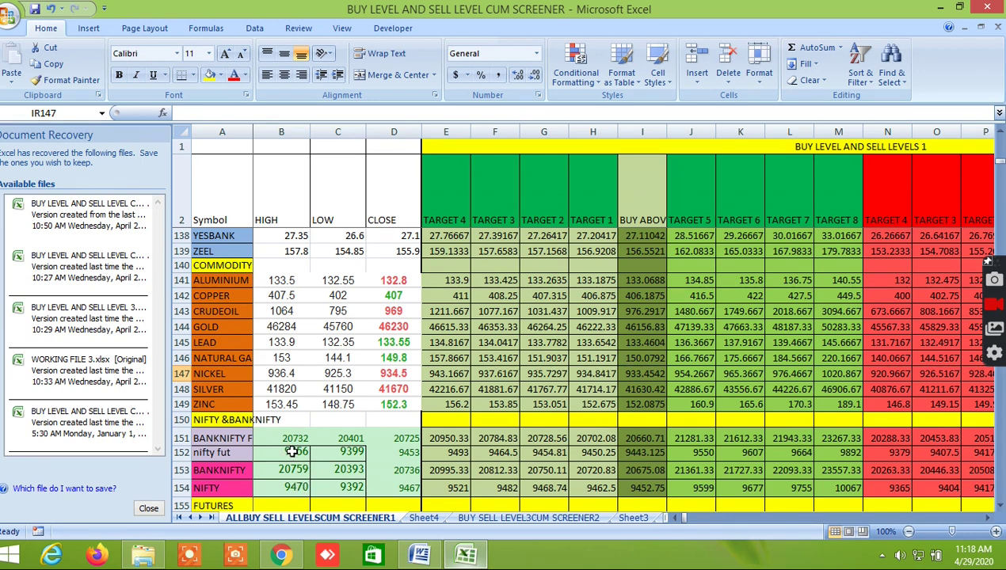
left_click(292, 452)
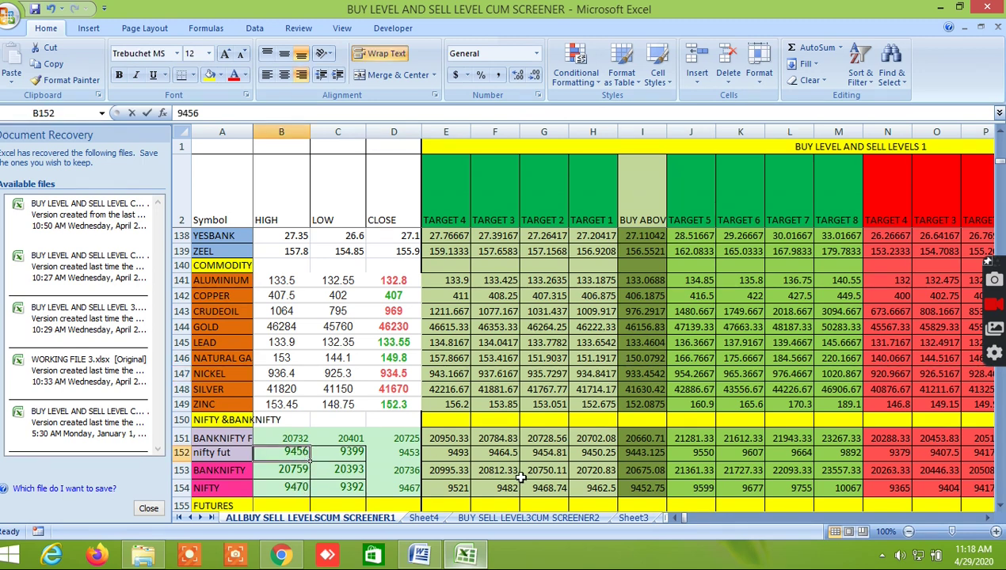
type("9468")
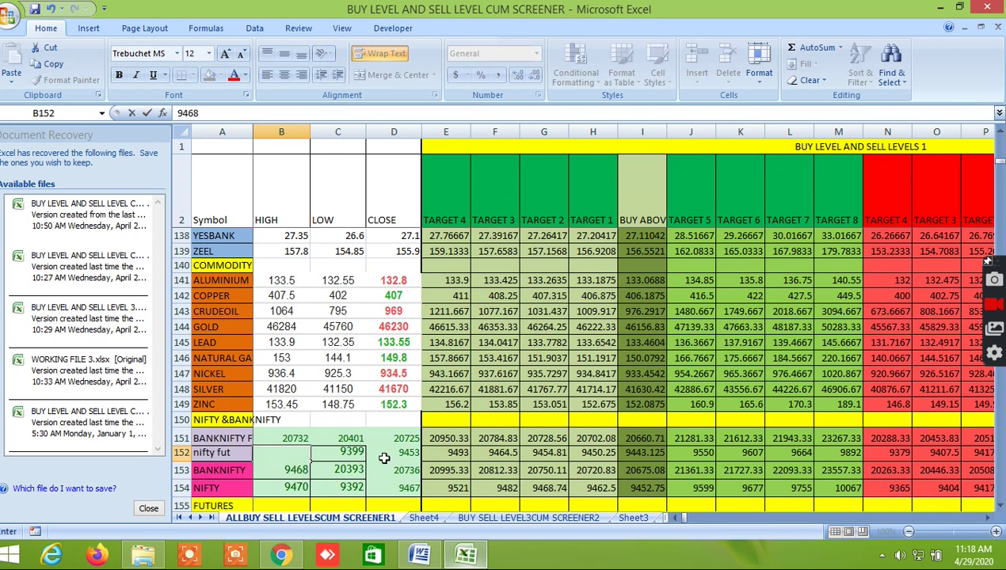
key("ctrl+Return")
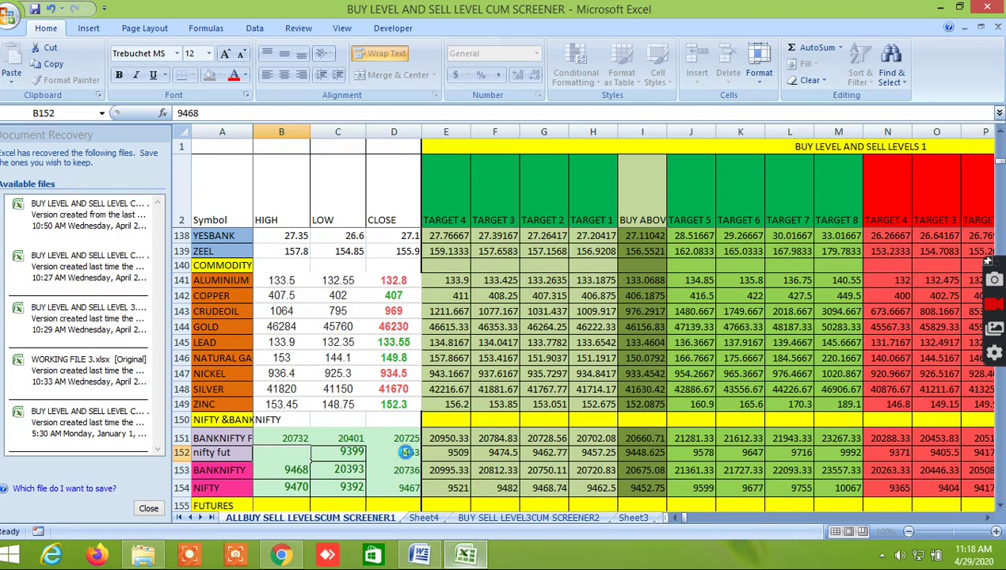
key("Down")
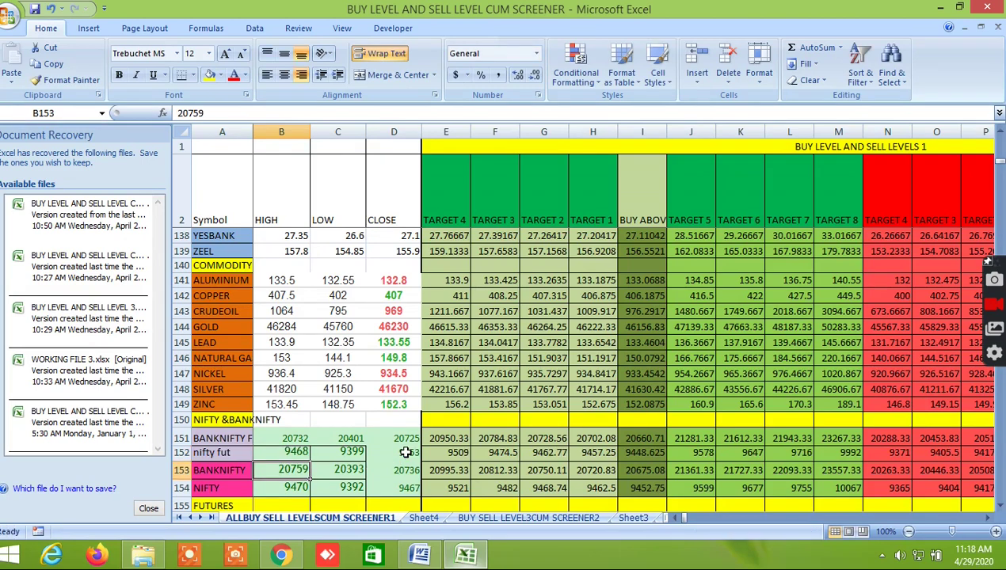
Check the live NIFTY APR FUT price in Chrome and set the nifty fut CLOSE value in Excel to 9466
left_click(299, 554)
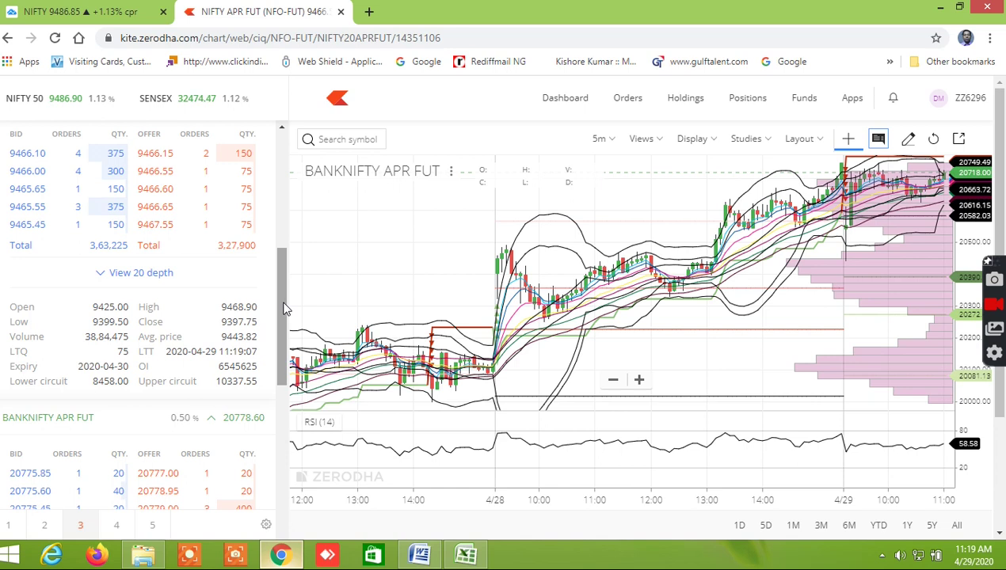
scroll(285, 300, "up", 1)
left_click_drag(285, 305, 287, 285)
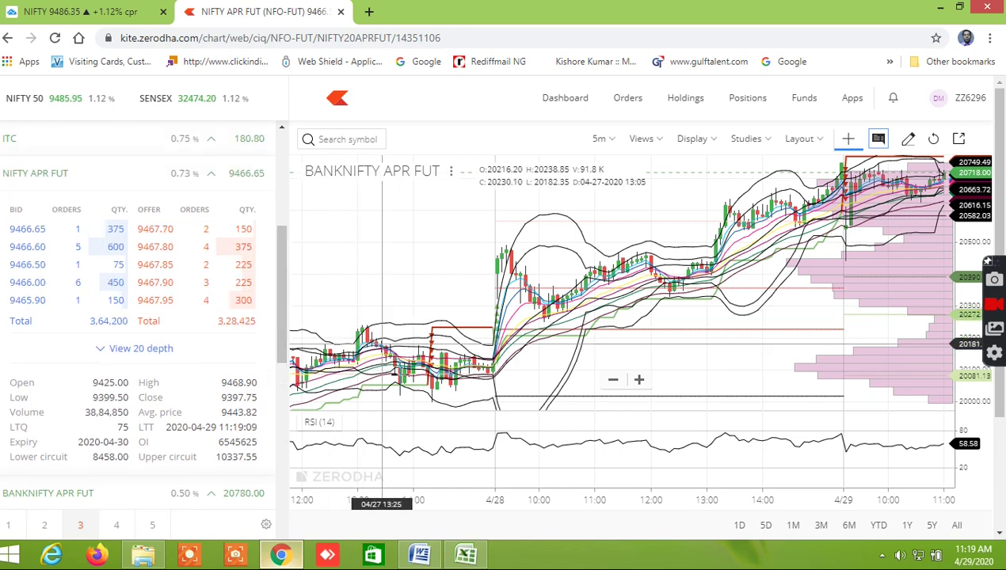
left_click(470, 556)
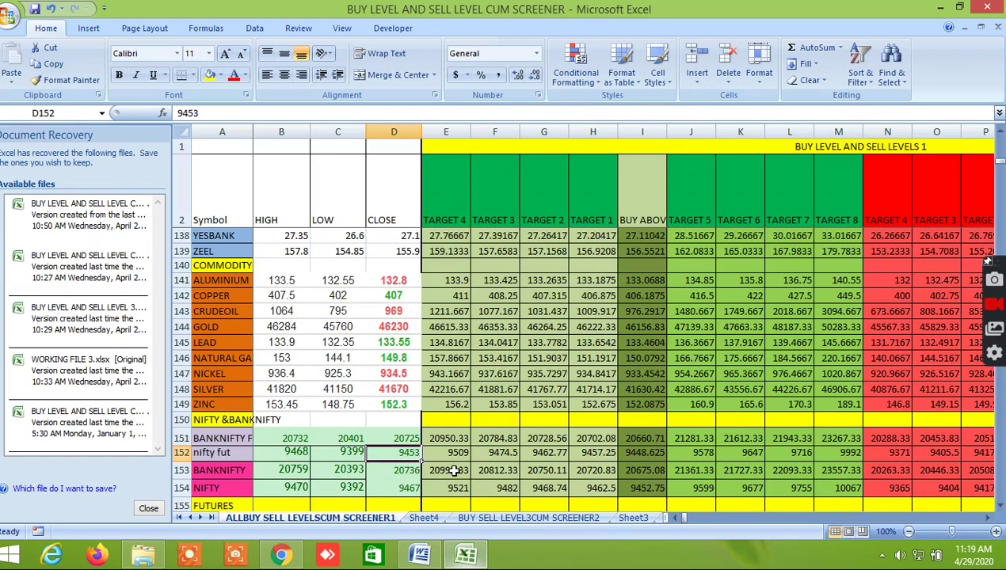
type("9466")
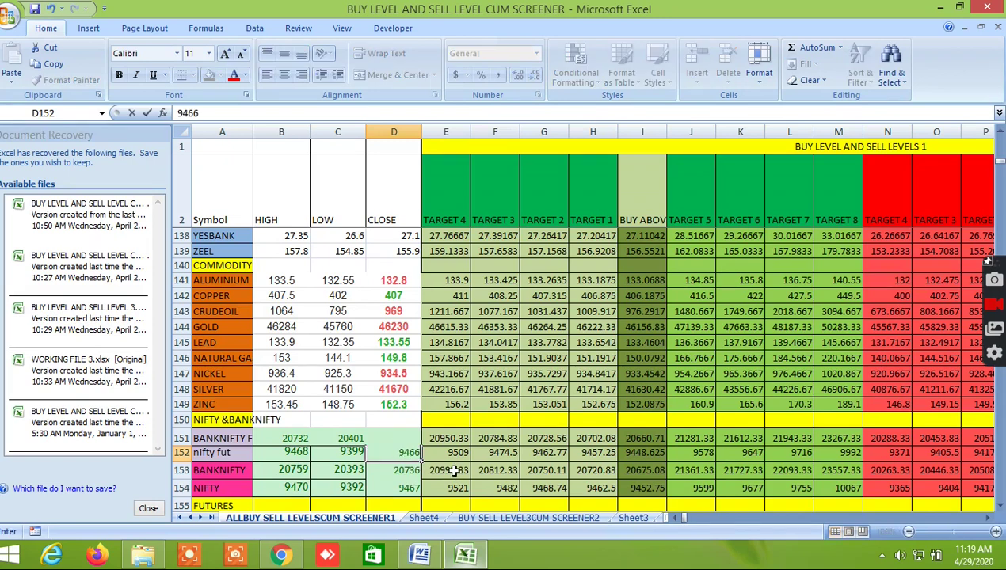
left_click(388, 472)
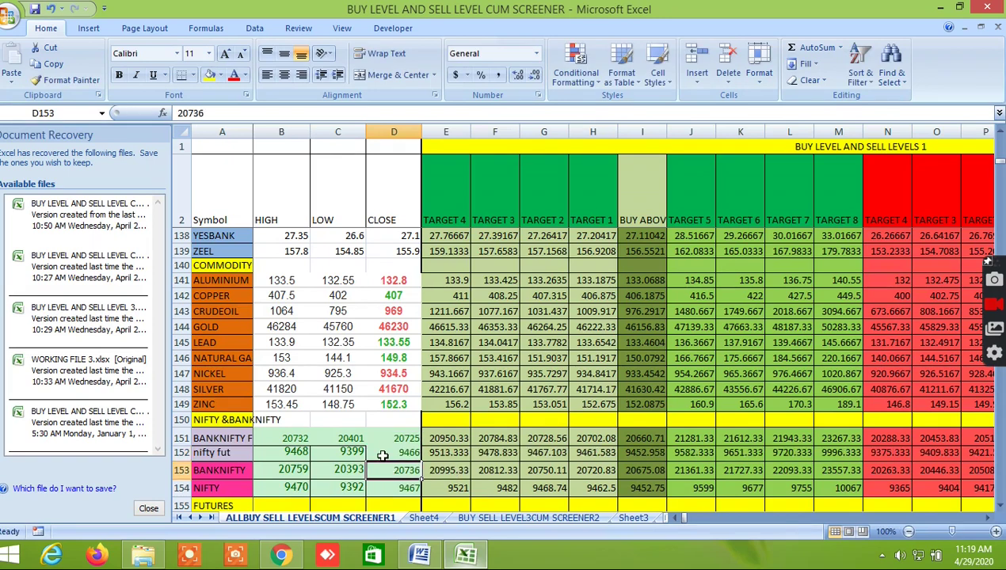
Look up the day's high of BANKNIFTY APR FUT in Chrome and set the Banknifty futures HIGH in Excel to 20782
left_click(296, 437)
left_click(281, 554)
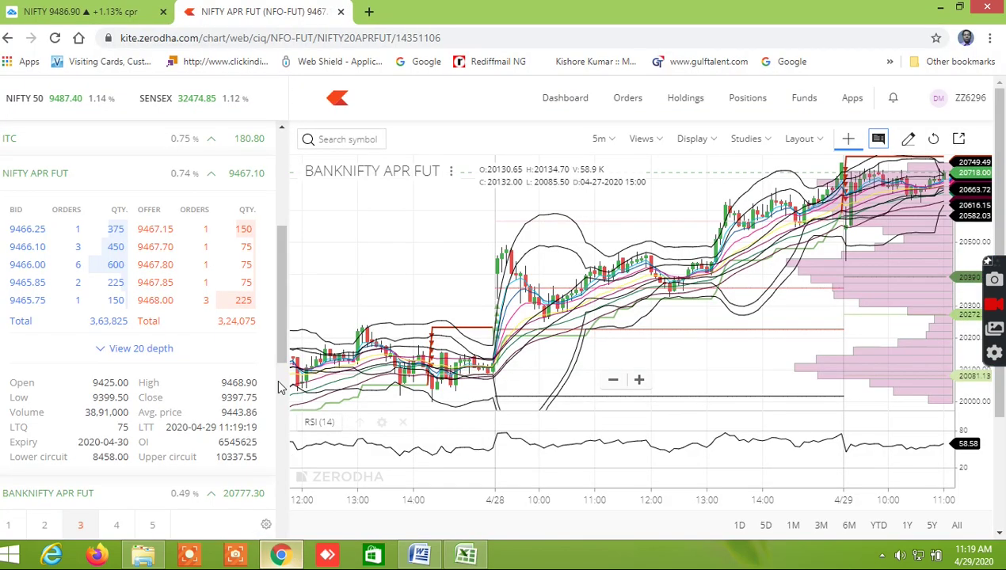
scroll(283, 346, "down", 5)
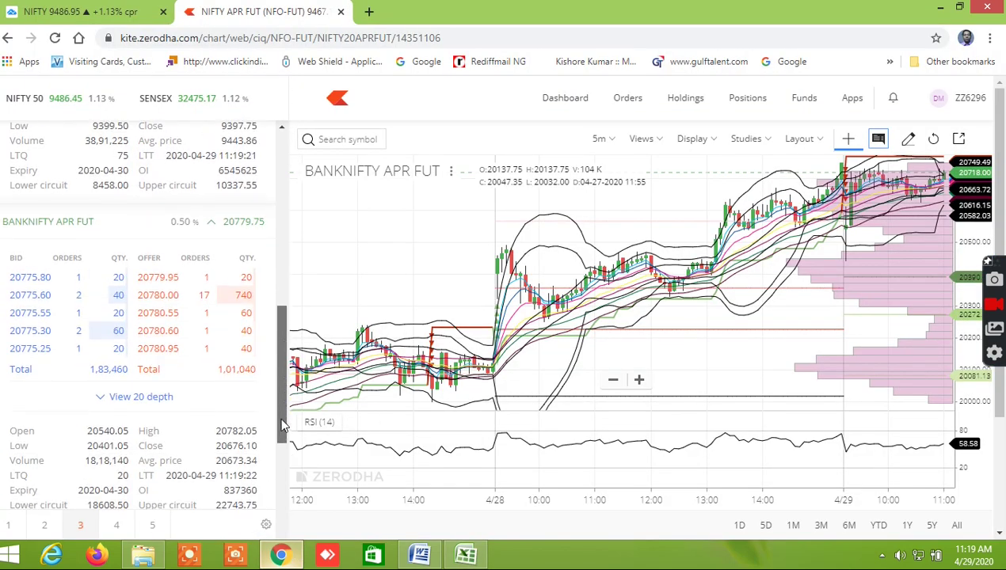
left_click(470, 554)
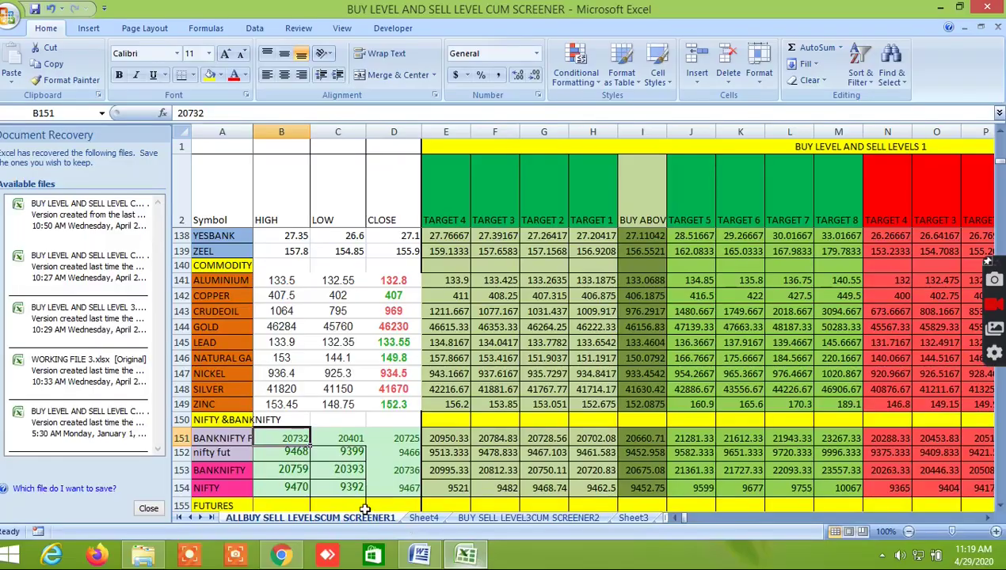
type("20782")
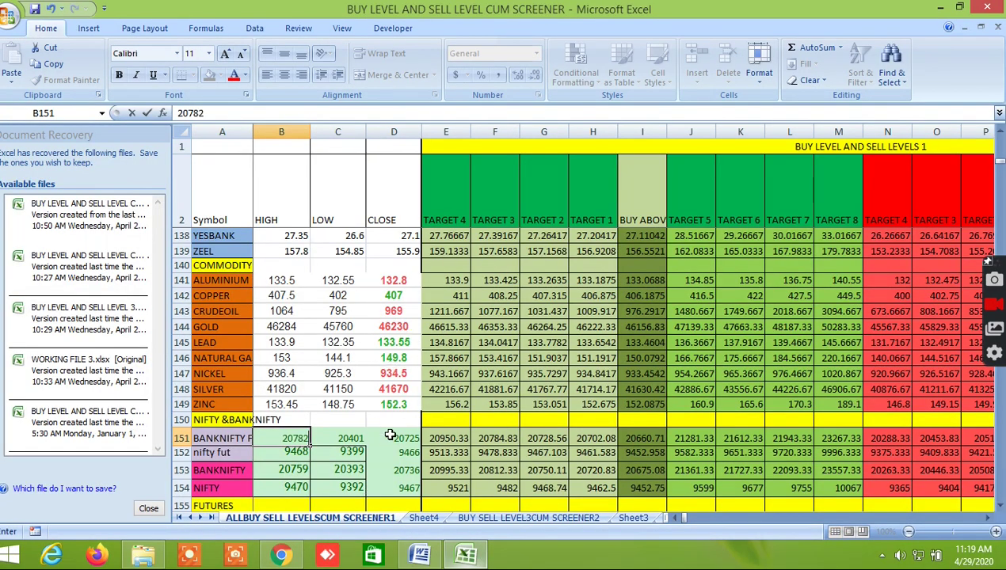
key("Return")
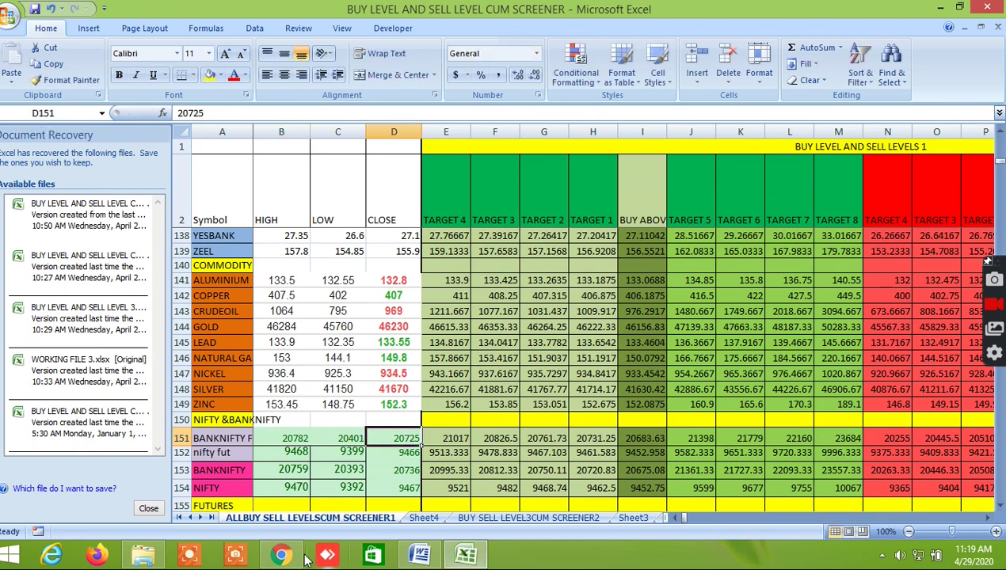
Check the live BANKNIFTY APR FUT price in Chrome and set the Banknifty futures CLOSE in Excel to 20778
left_click(280, 554)
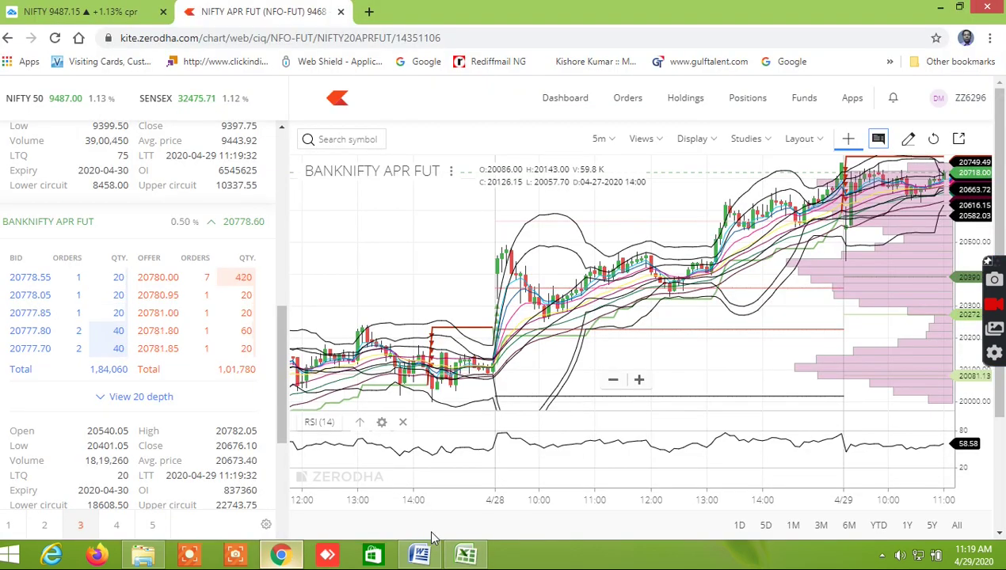
left_click(460, 562)
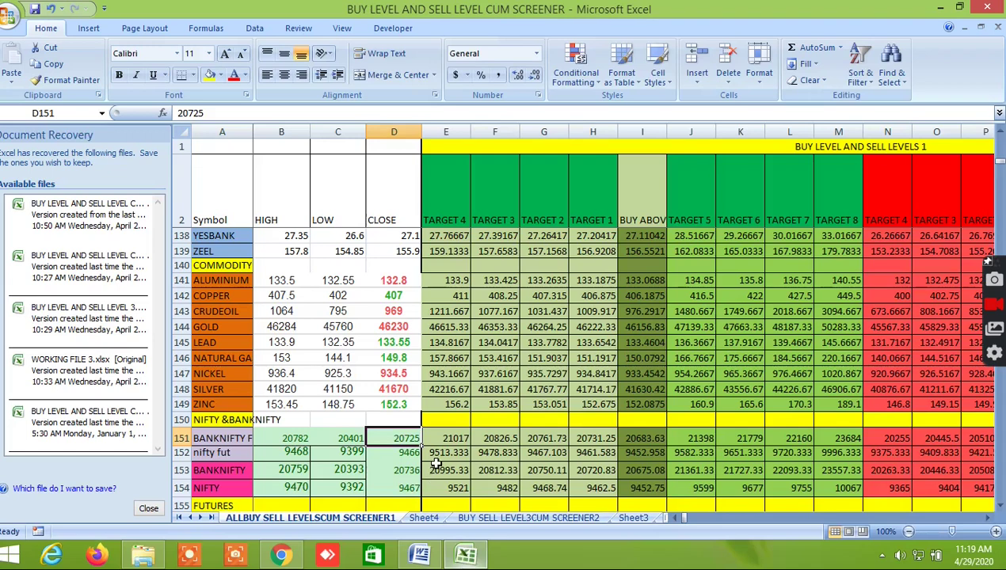
type("20778")
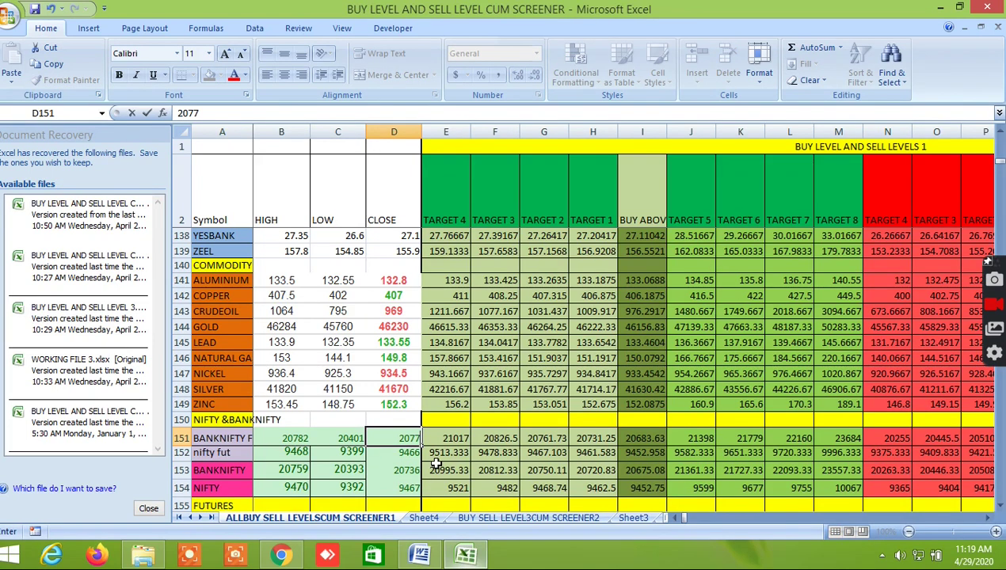
left_click(484, 487)
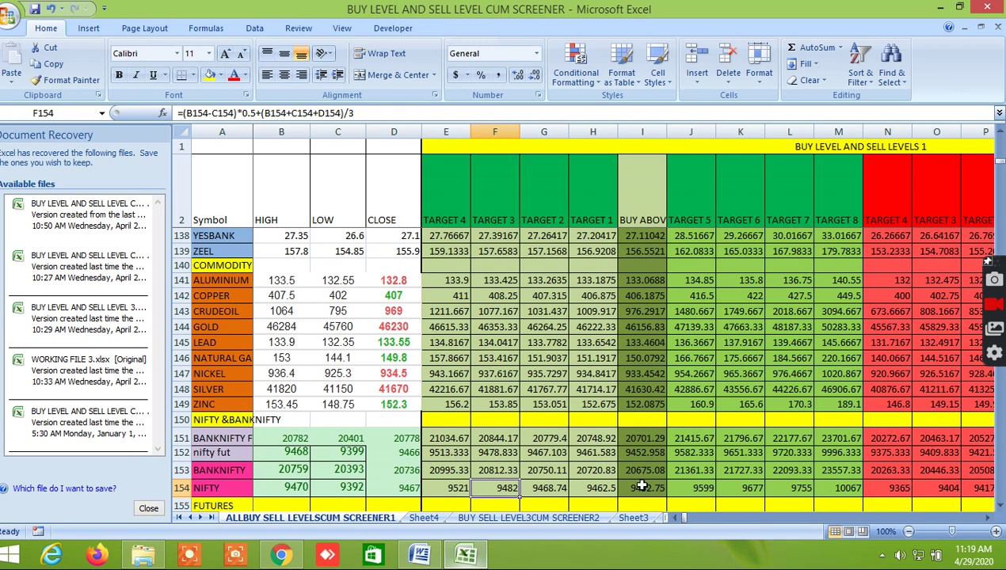
Review the index rows from the target screening columns to Murrey's mathematical levels, and compare them with the live futures quotes in Chrome
left_click(990, 520)
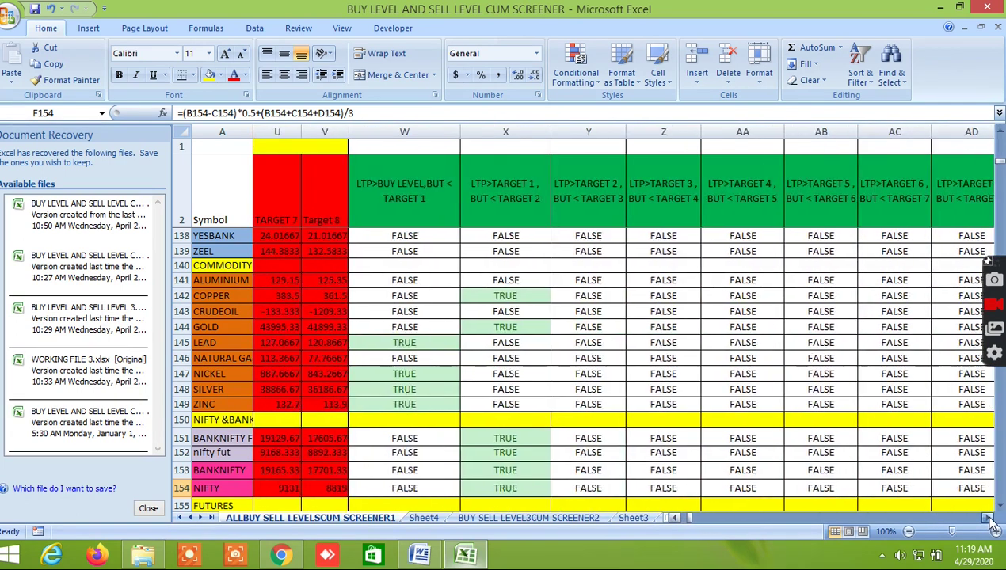
left_click_drag(989, 520, 990, 520)
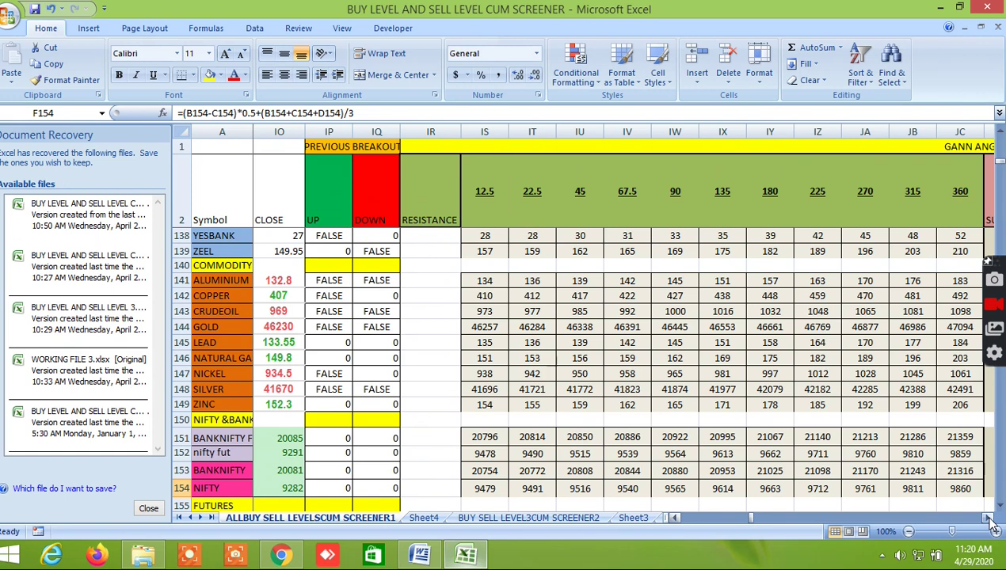
left_click(989, 518)
left_click_drag(991, 520, 991, 521)
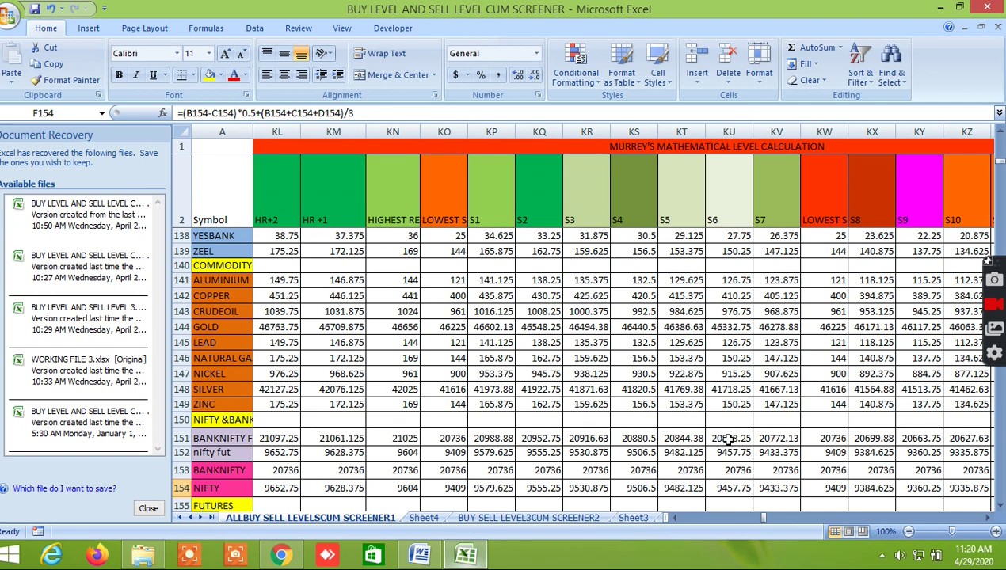
left_click(280, 554)
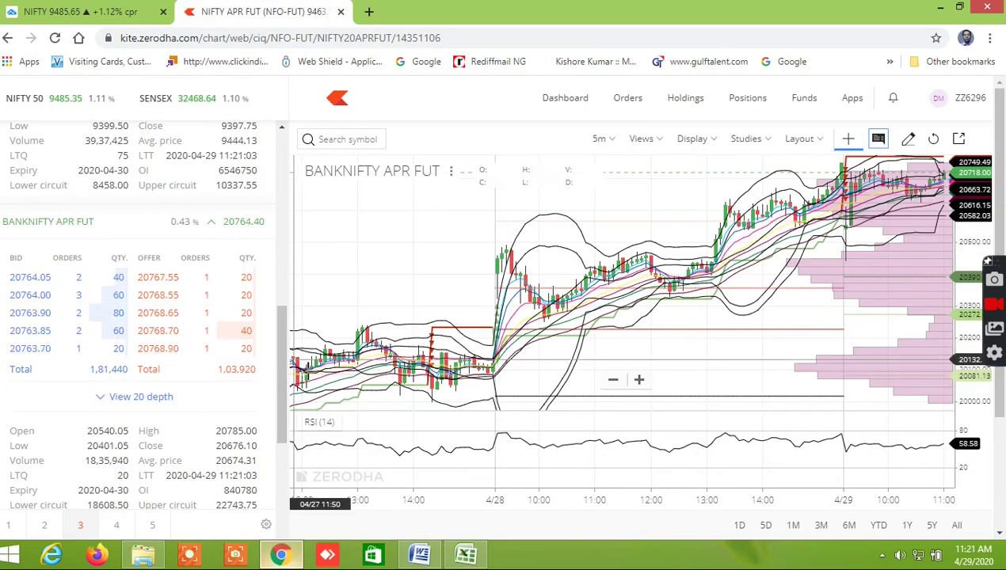
key("alt+Tab")
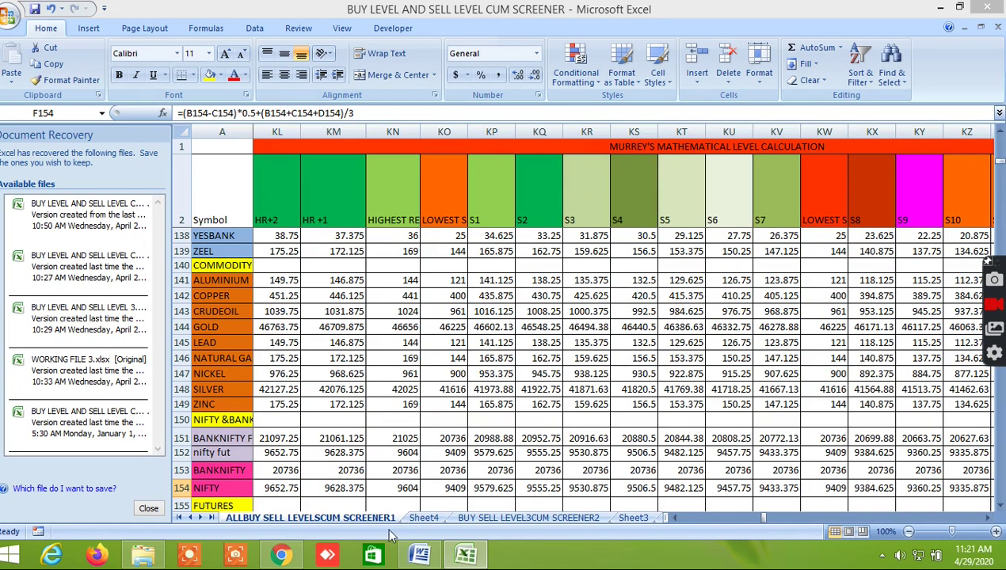
left_click(298, 556)
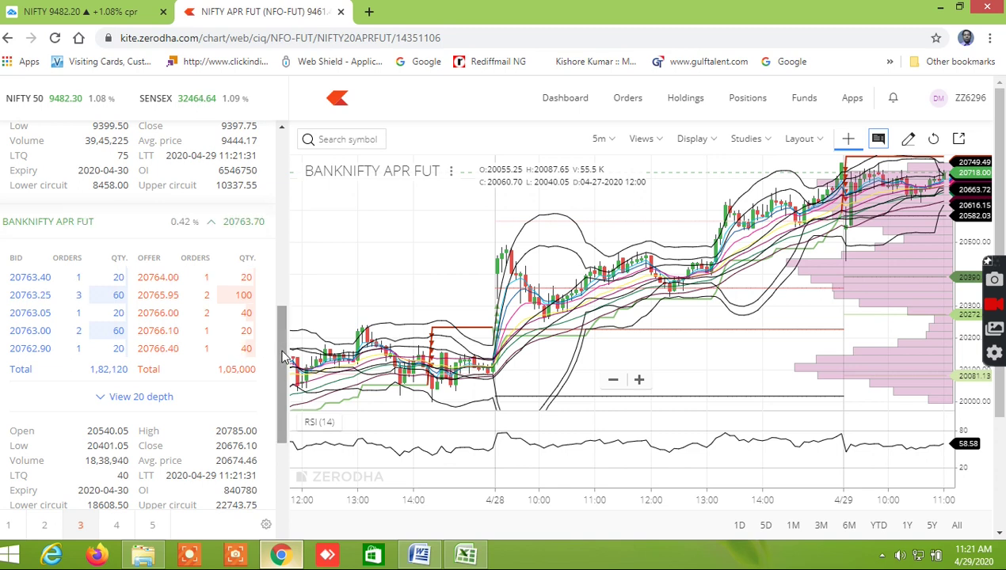
left_click_drag(281, 356, 276, 321)
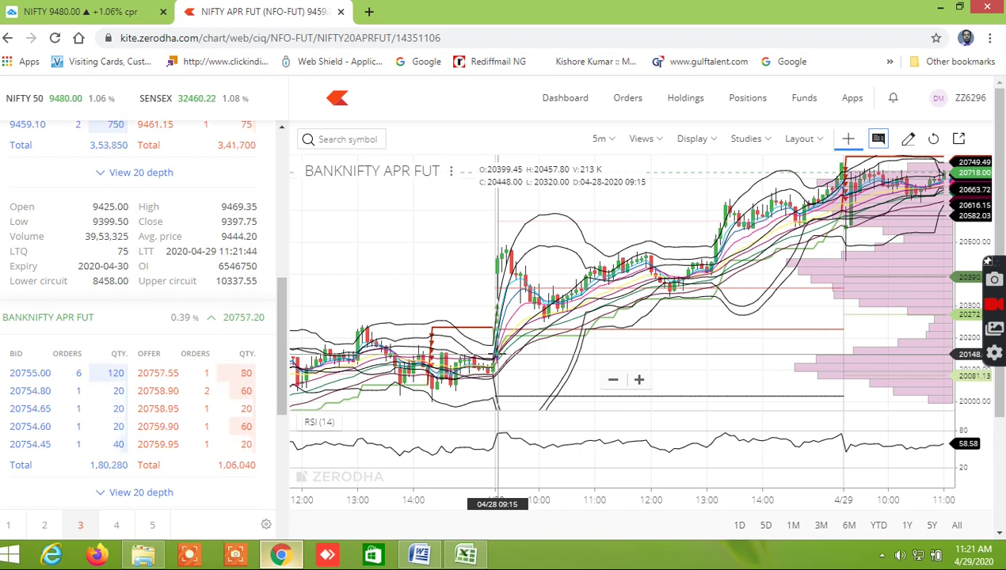
Switch back to Excel and examine the Gann angle resistance and support levels for the Nifty and Banknifty rows
left_click(478, 561)
left_click_drag(764, 520, 750, 526)
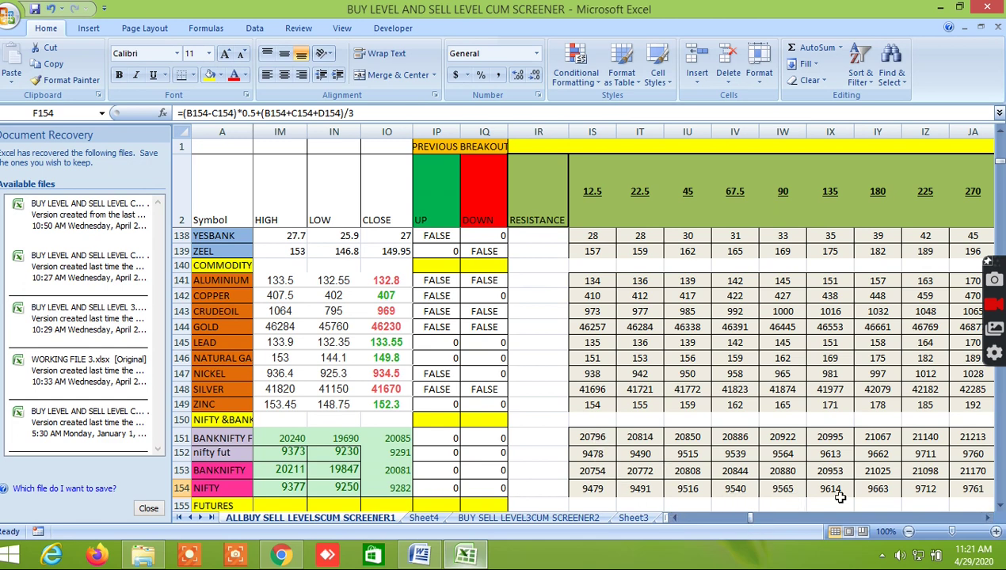
left_click(985, 520)
left_click(985, 519)
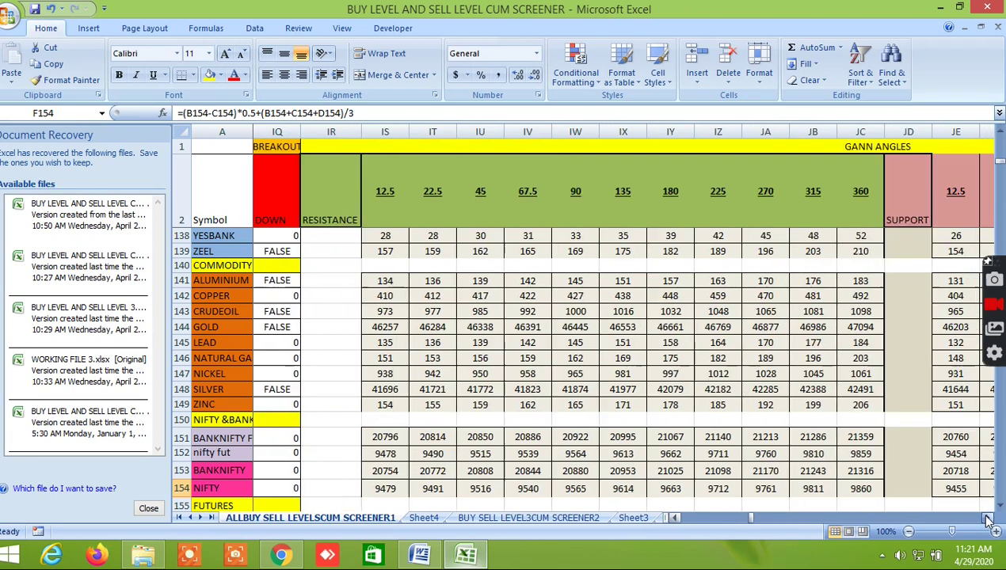
left_click(984, 519)
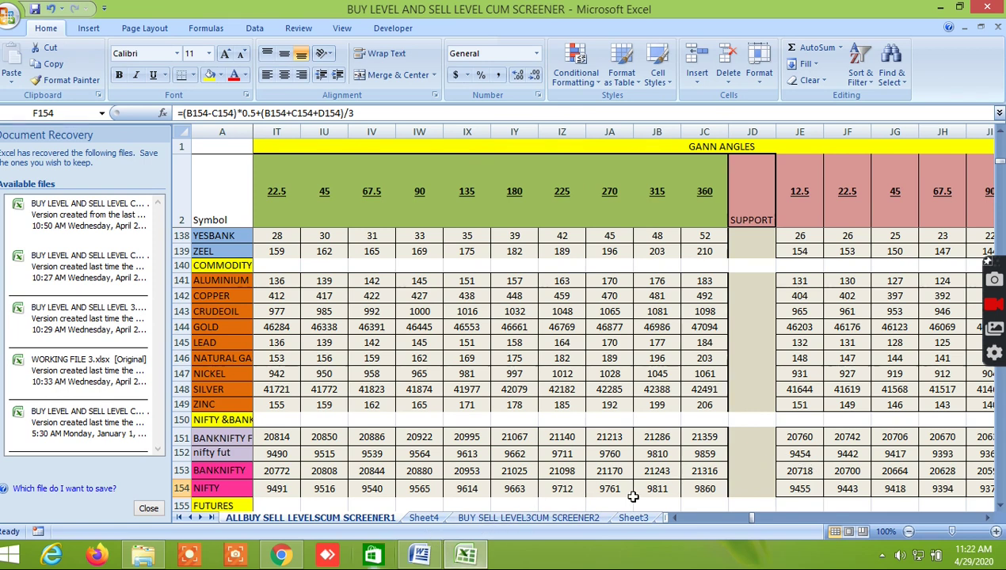
Examine the index rows from the Gann angle supports through the Gann Square of 9 to Murrey's mathematical levels
left_click(988, 519)
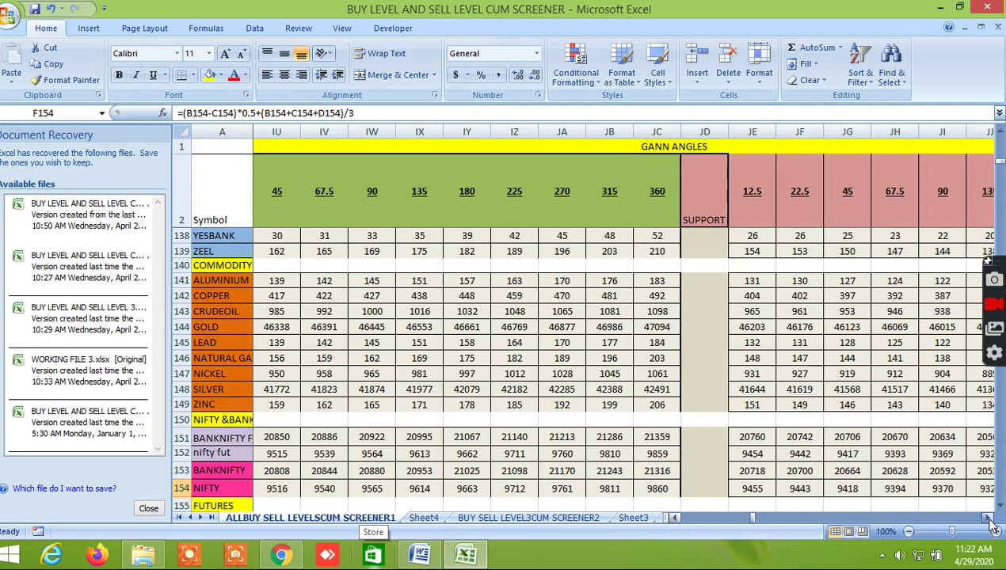
left_click(988, 519)
left_click(988, 518)
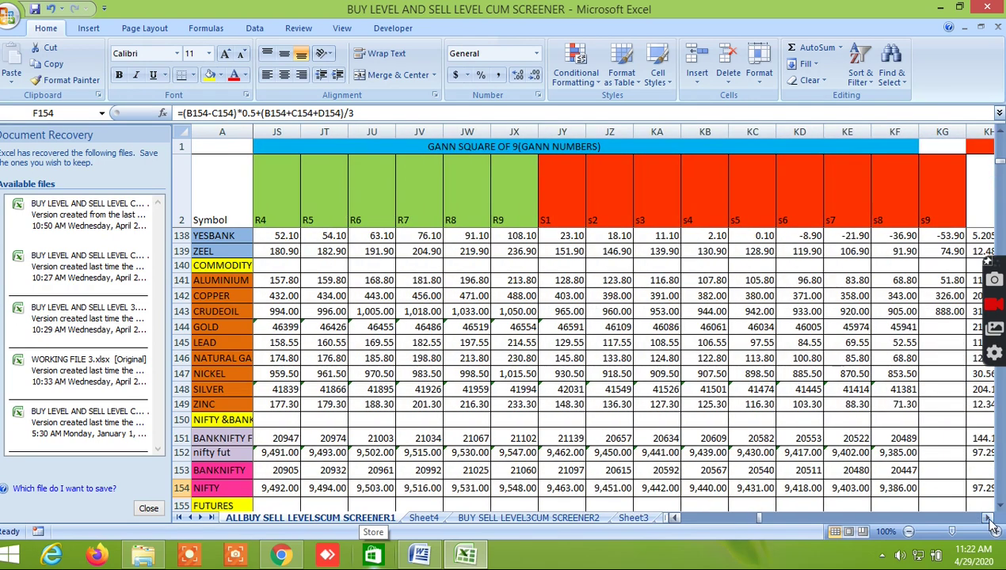
left_click(988, 519)
left_click(988, 519)
left_click(988, 518)
left_click(988, 518)
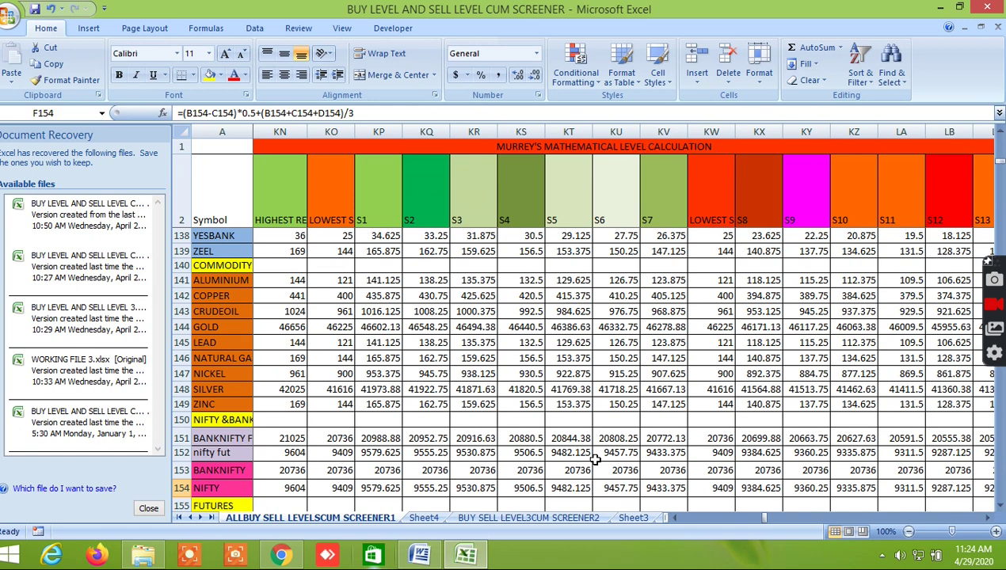
Compare Murrey's levels for the futures rows in Excel with the live BANKNIFTY APR FUT and NIFTY APR FUT quotes in Chrome
left_click(286, 550)
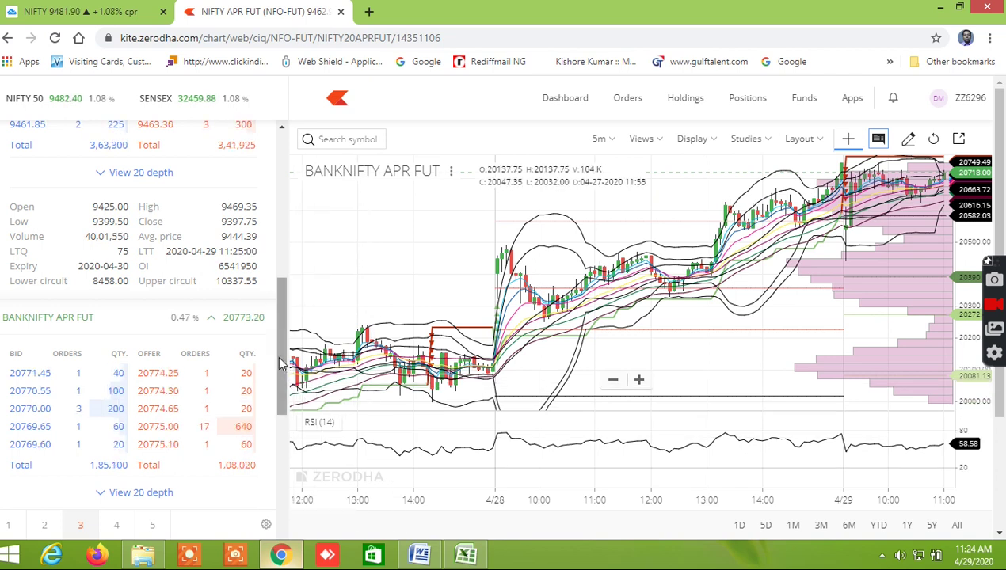
left_click(465, 554)
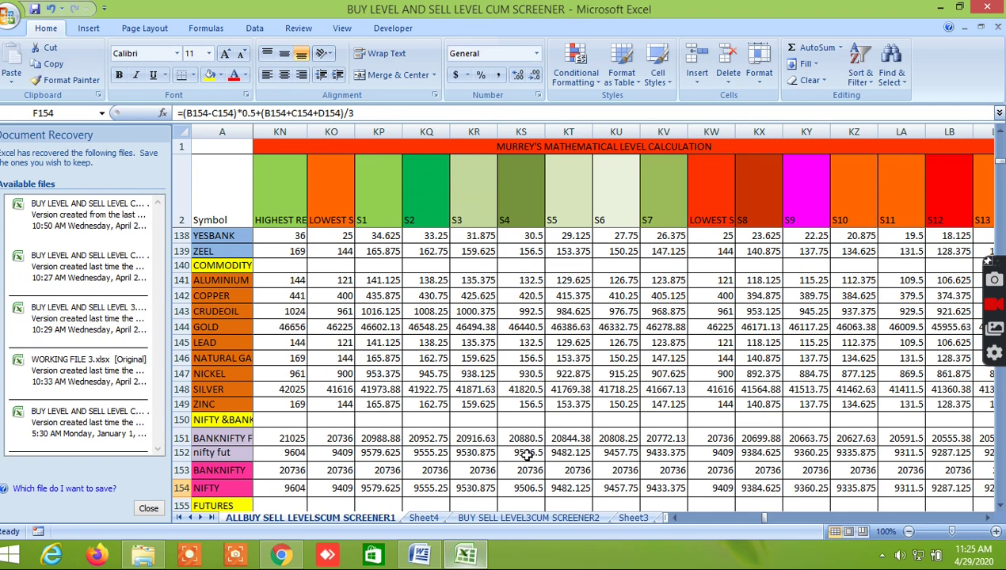
left_click(299, 539)
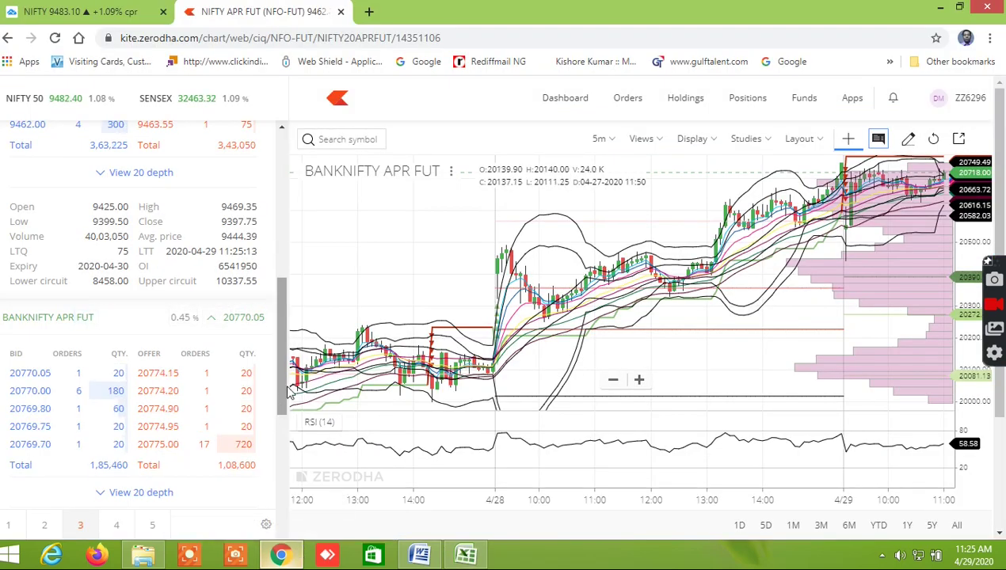
left_click_drag(283, 389, 278, 333)
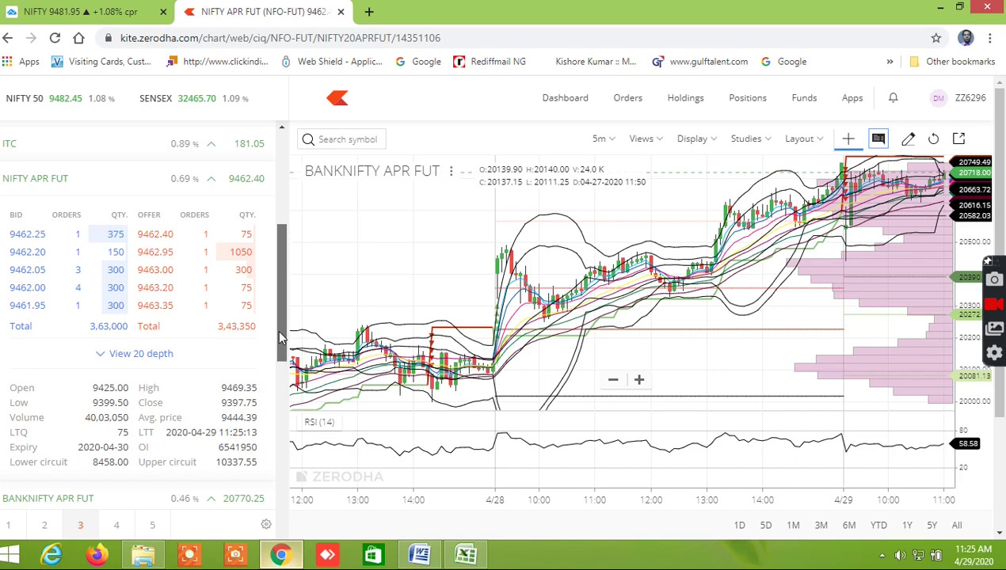
Return to Excel and review the index rows backwards from Murrey's levels to the Gann Square of 9 resistances
left_click(465, 554)
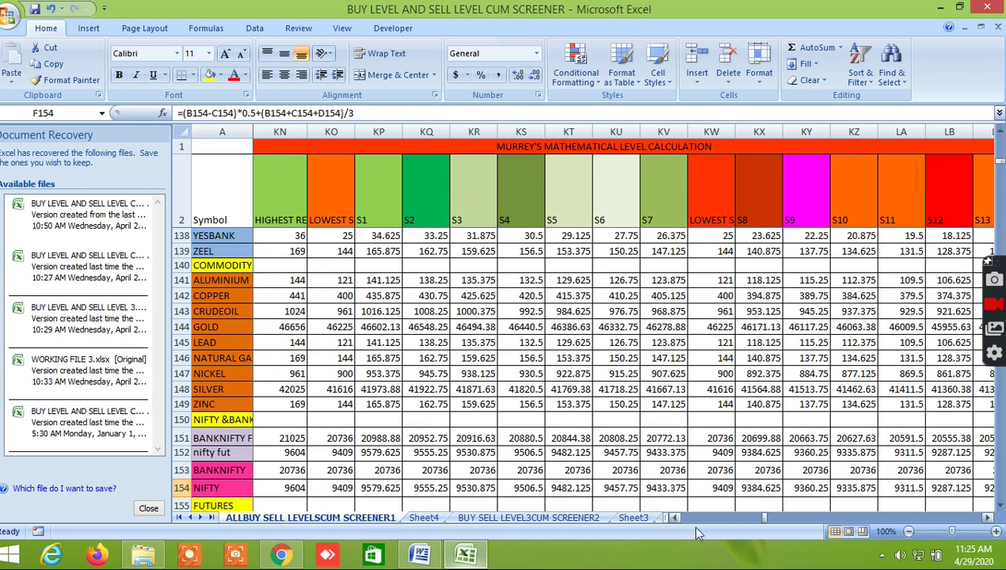
left_click(673, 518)
left_click(673, 518)
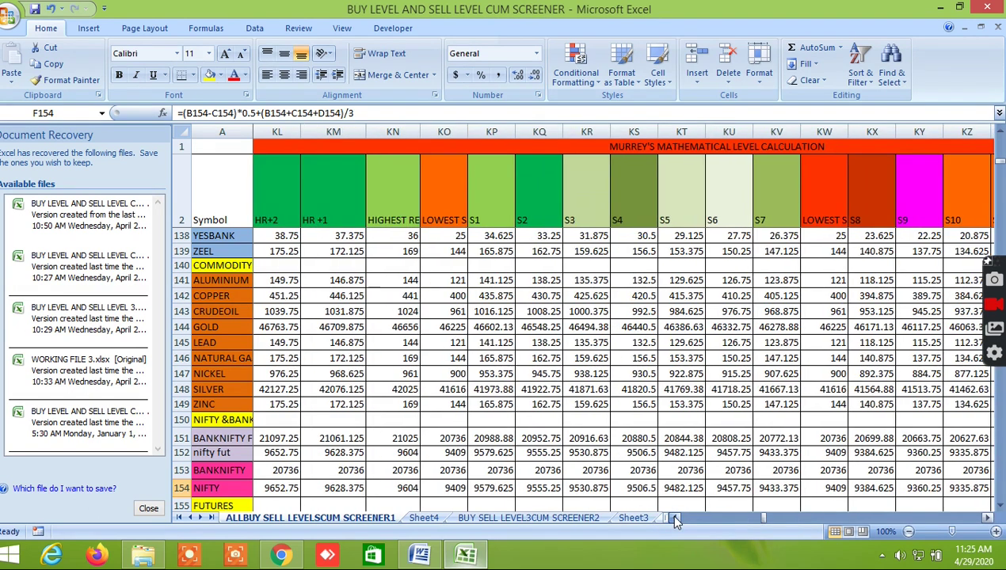
left_click(674, 518)
left_click(673, 518)
left_click(674, 518)
left_click(674, 518)
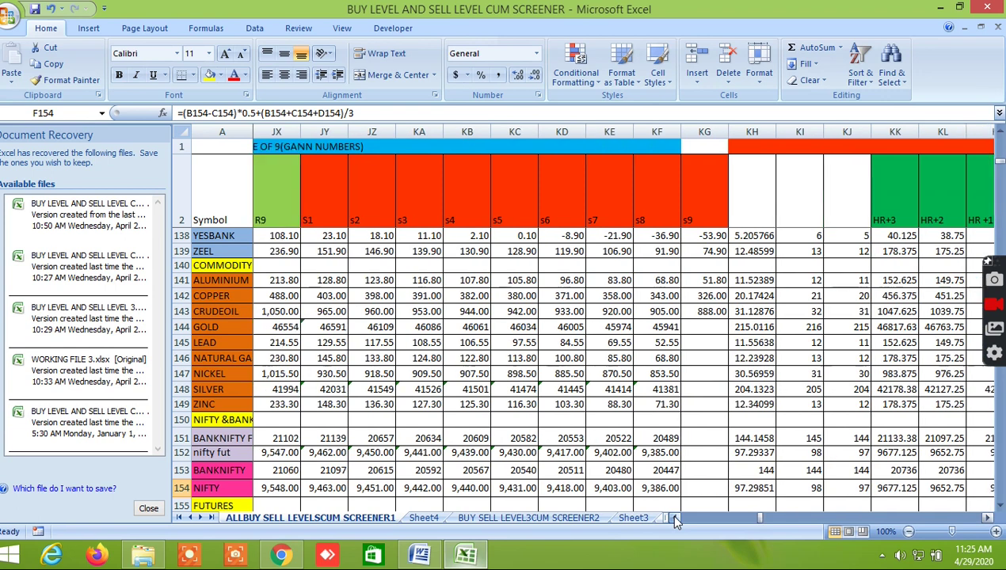
left_click(674, 518)
left_click(674, 517)
left_click(674, 518)
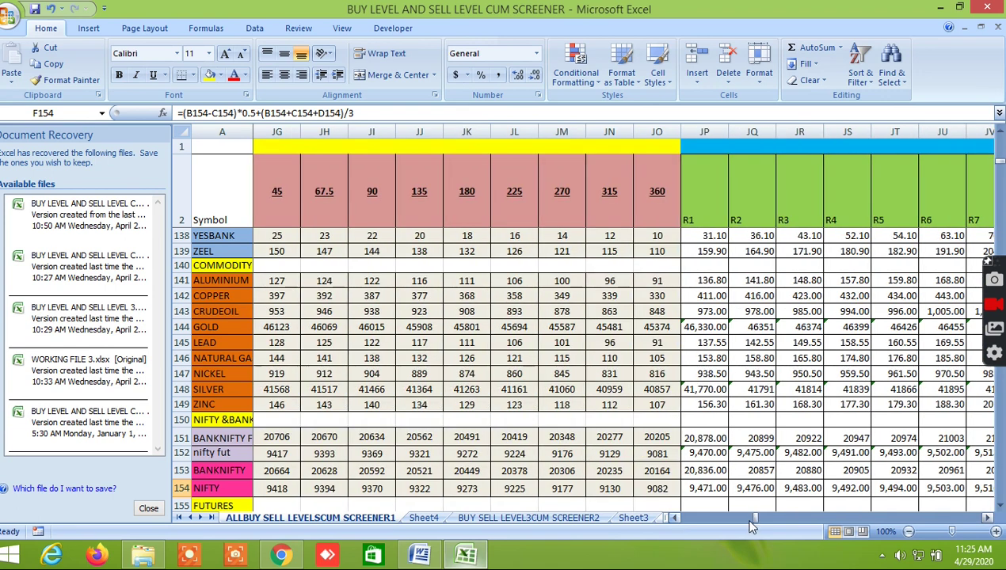
Review the index rows forward past Murrey's levels to the LTP position with respect to Gann Square of 9
left_click(987, 518)
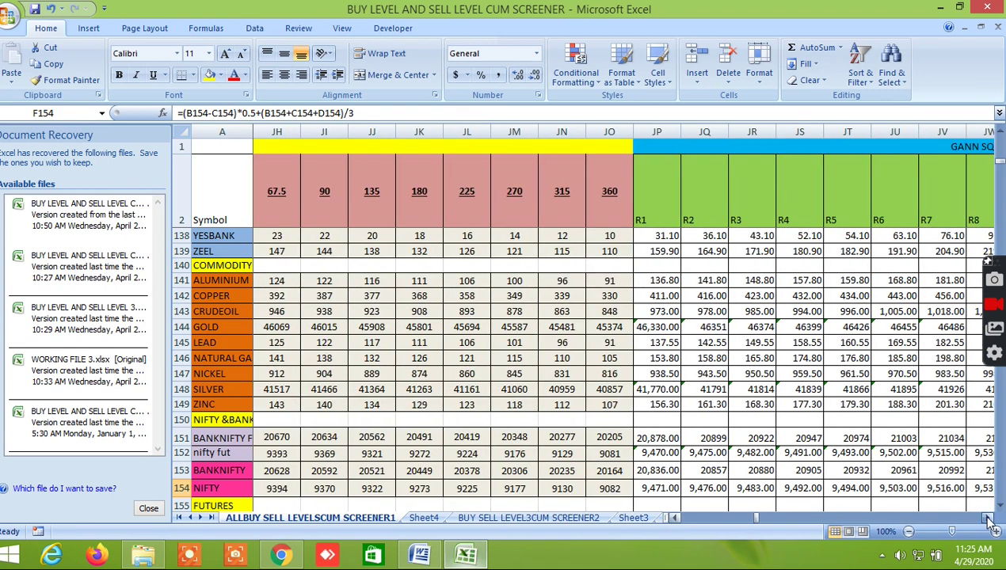
left_click(987, 518)
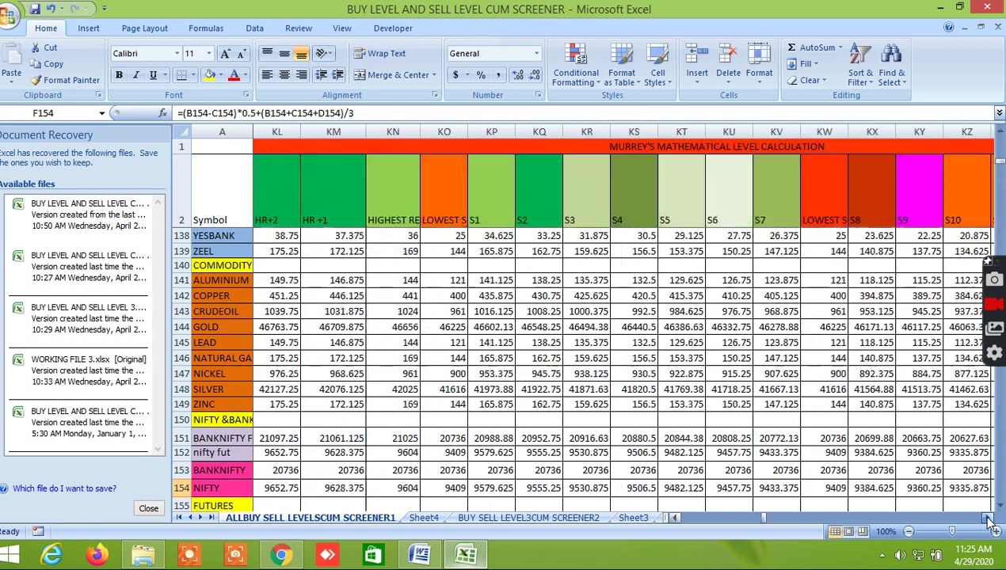
left_click(987, 518)
left_click(987, 518)
left_click(987, 518)
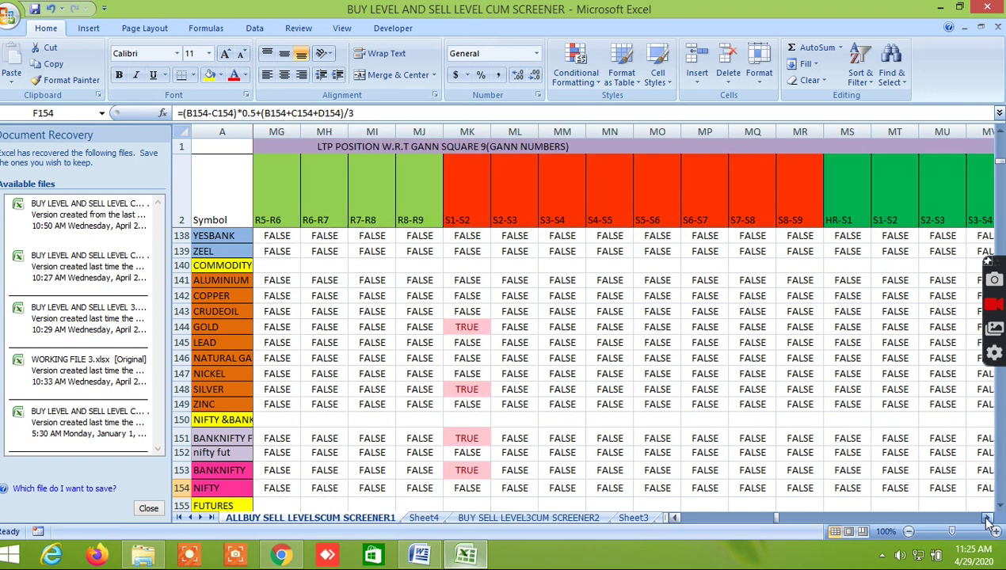
Examine the Gann degree, reversal time and 360 degree upside and downside price analysis for the index rows
left_click(988, 517)
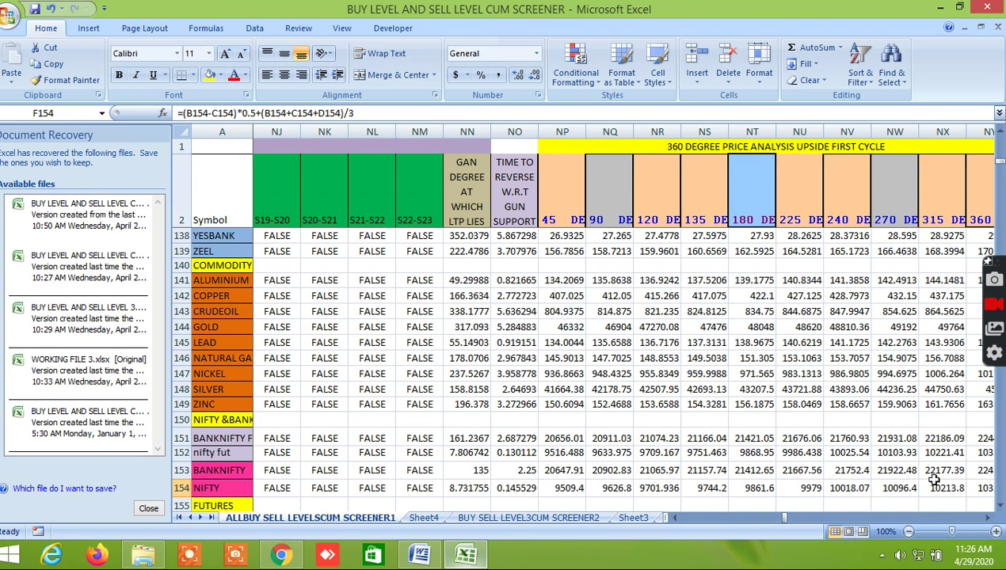
left_click(989, 521)
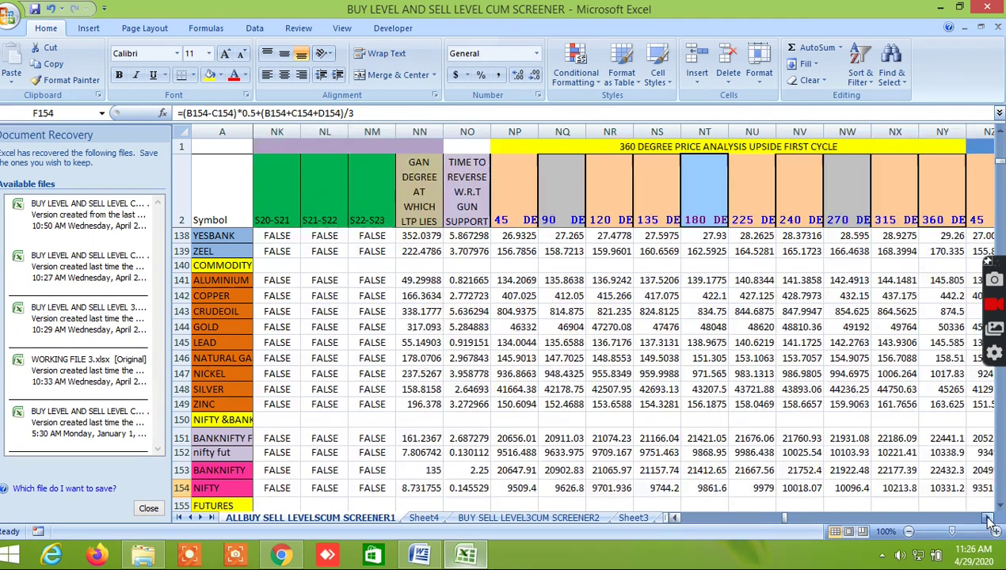
left_click(990, 521)
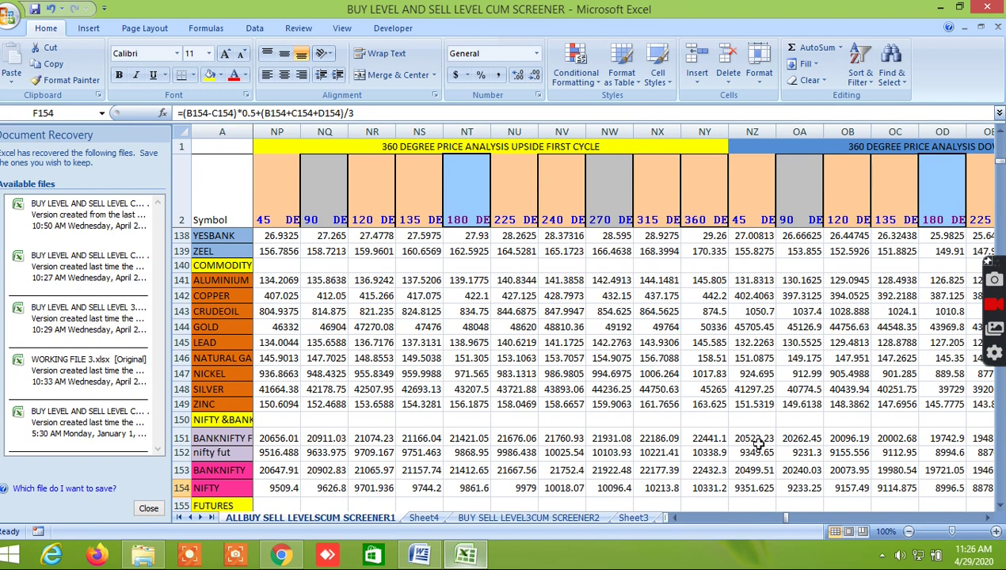
left_click_drag(673, 518, 673, 518)
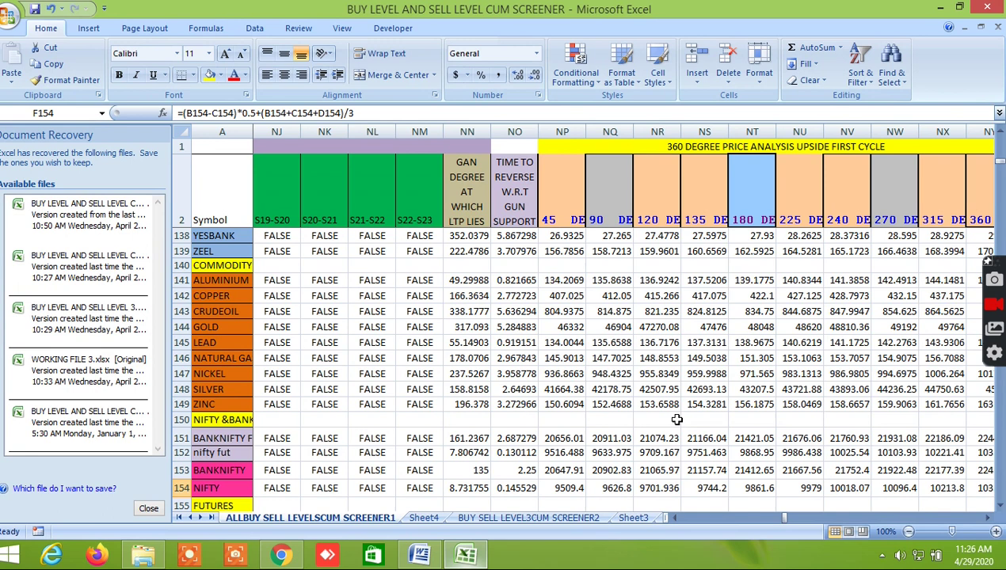
Switch to Chrome and check the live NIFTY APR FUT and BANKNIFTY APR FUT quotes and day ranges in the watchlist
left_click(285, 552)
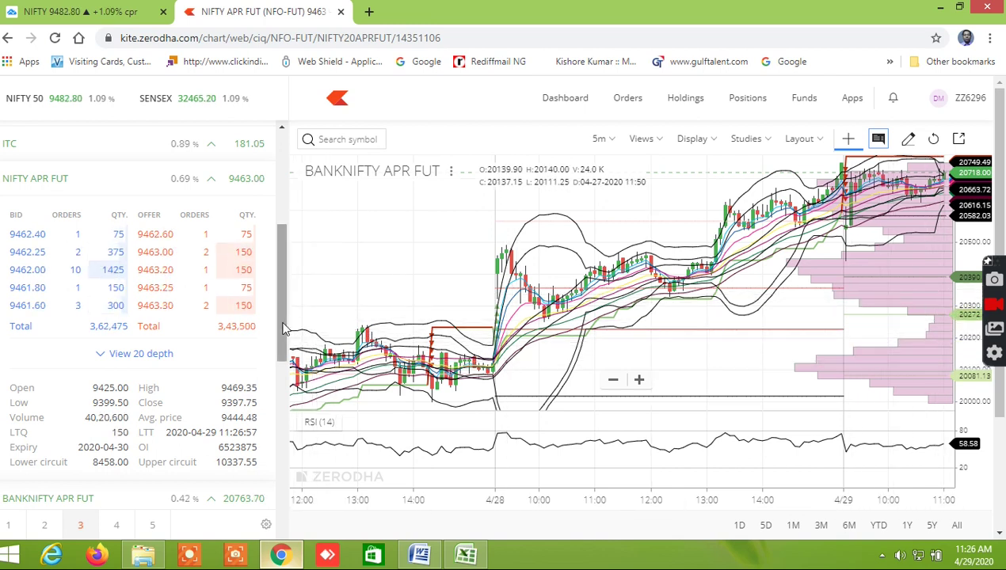
scroll(278, 327, "down", 2)
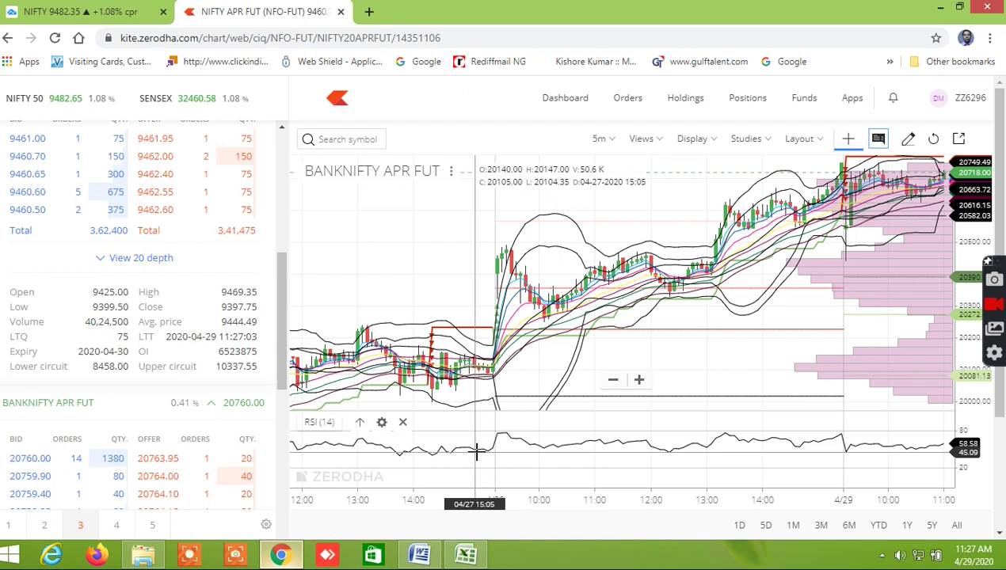
scroll(279, 419, "down", 2)
left_click_drag(279, 420, 289, 552)
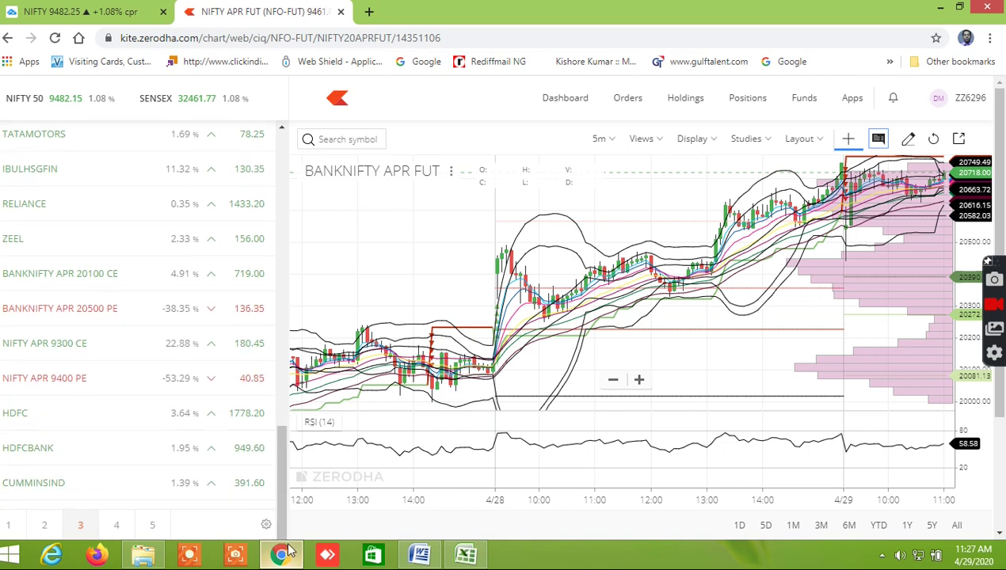
scroll(278, 489, "down", 1)
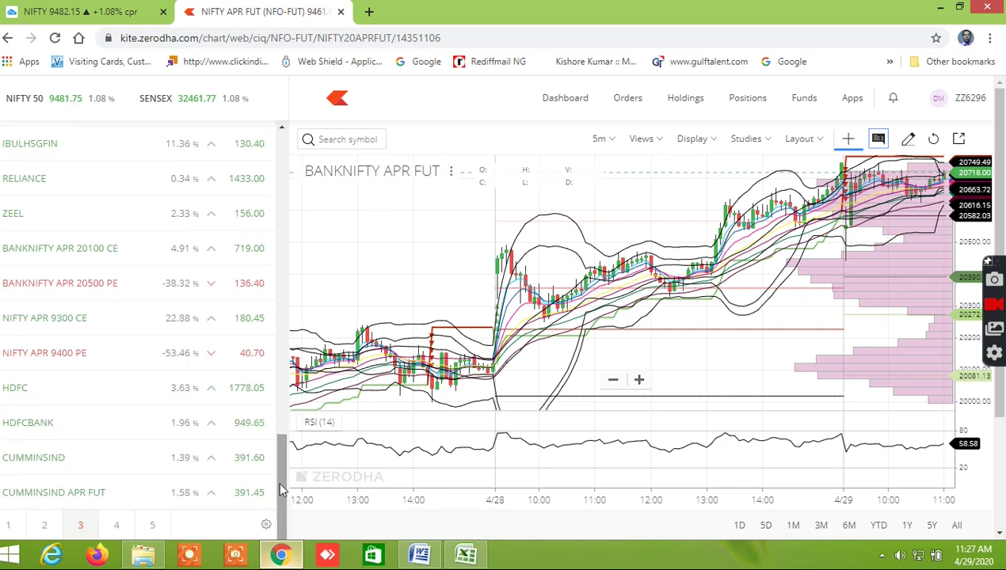
left_click_drag(282, 486, 296, 362)
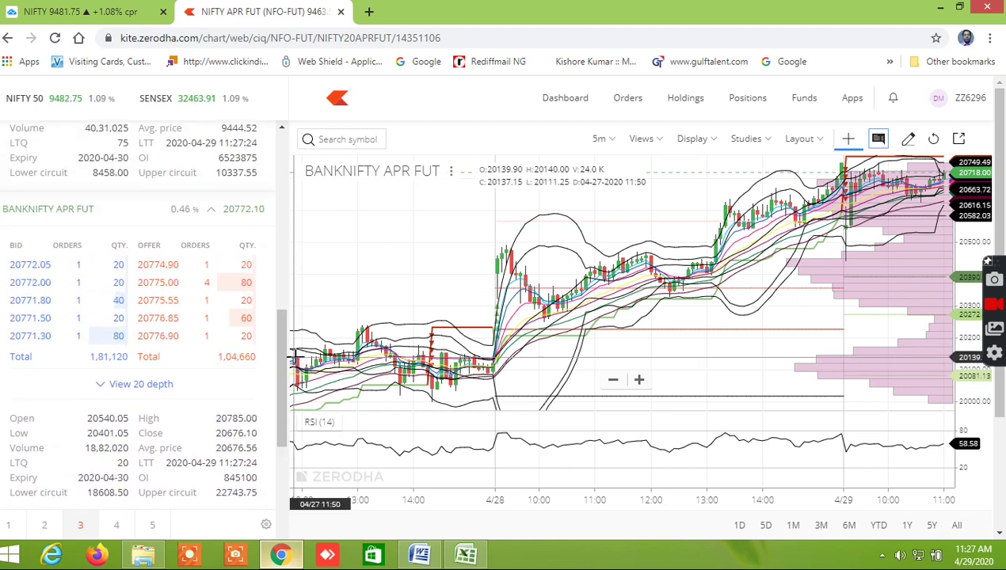
Return to Excel and bring the Murrey's mathematical level columns back into view for the index rows
left_click(466, 556)
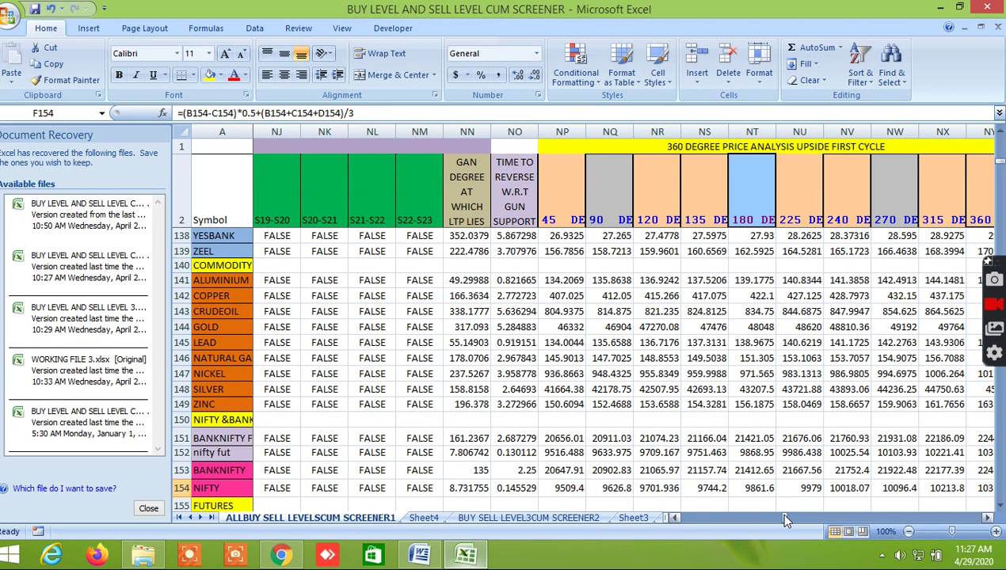
left_click_drag(783, 514, 767, 526)
mouse_move(765, 529)
left_mouse_down()
mouse_move(753, 526)
mouse_move(763, 527)
left_mouse_up()
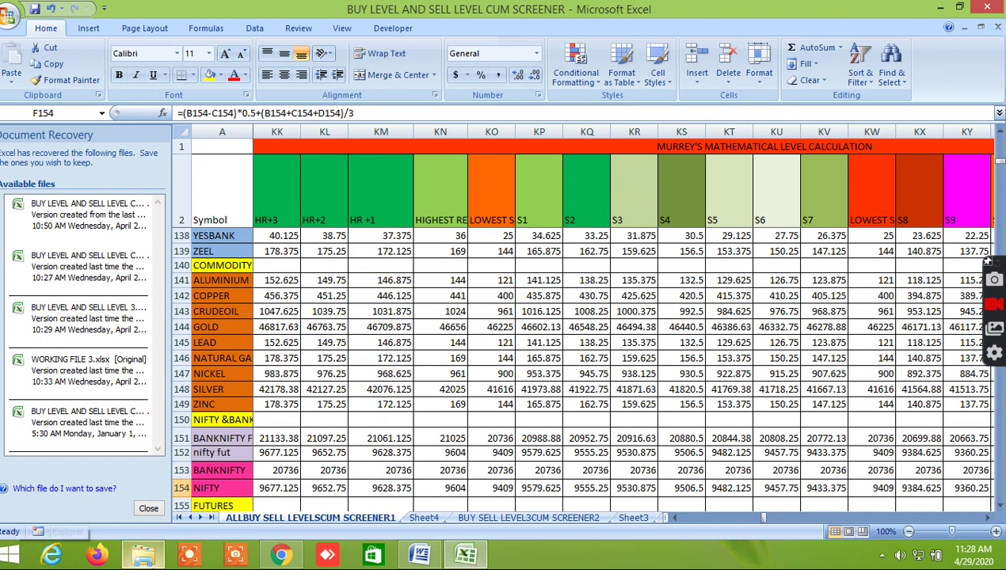
Switch to File Explorer and open the Downloads folder
left_click(143, 554)
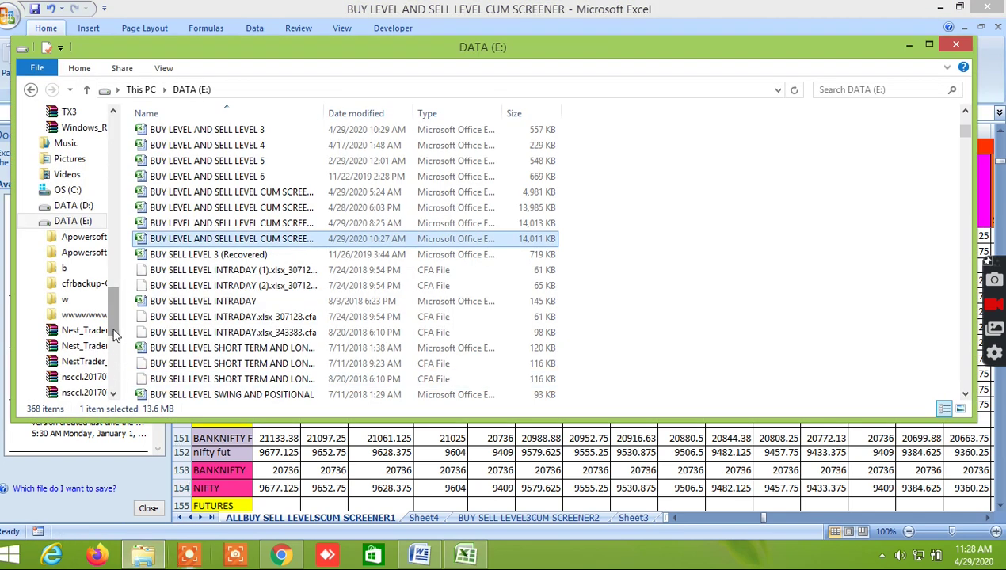
left_click_drag(113, 317, 109, 187)
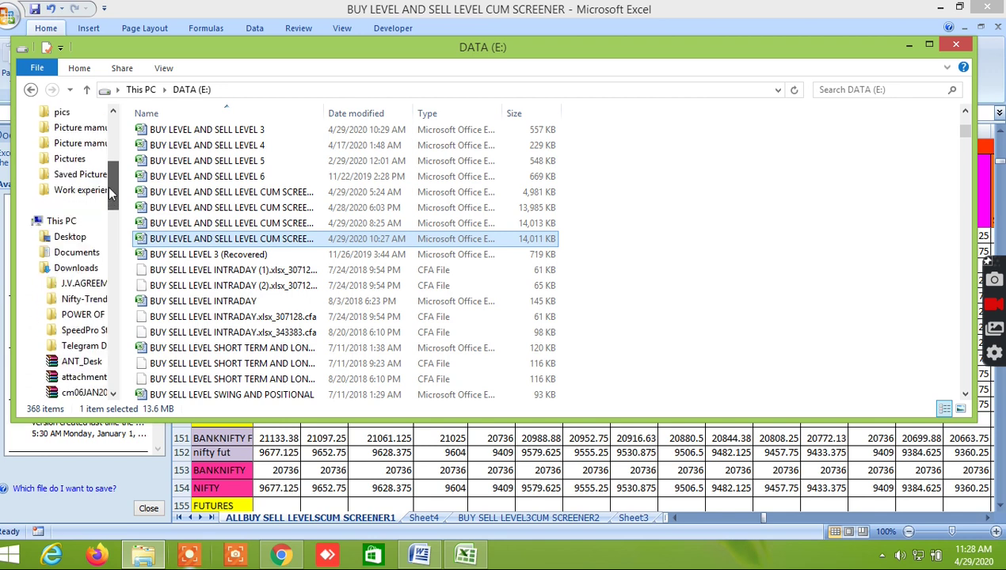
double_click(77, 268)
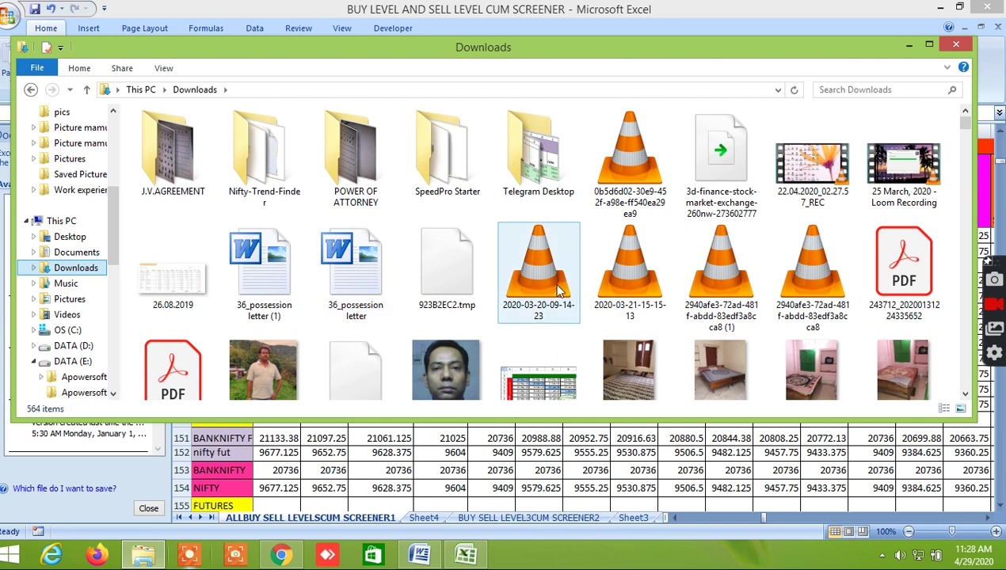
Find the "preview stockmarket" video in Downloads and play it in VLC
left_click(705, 271)
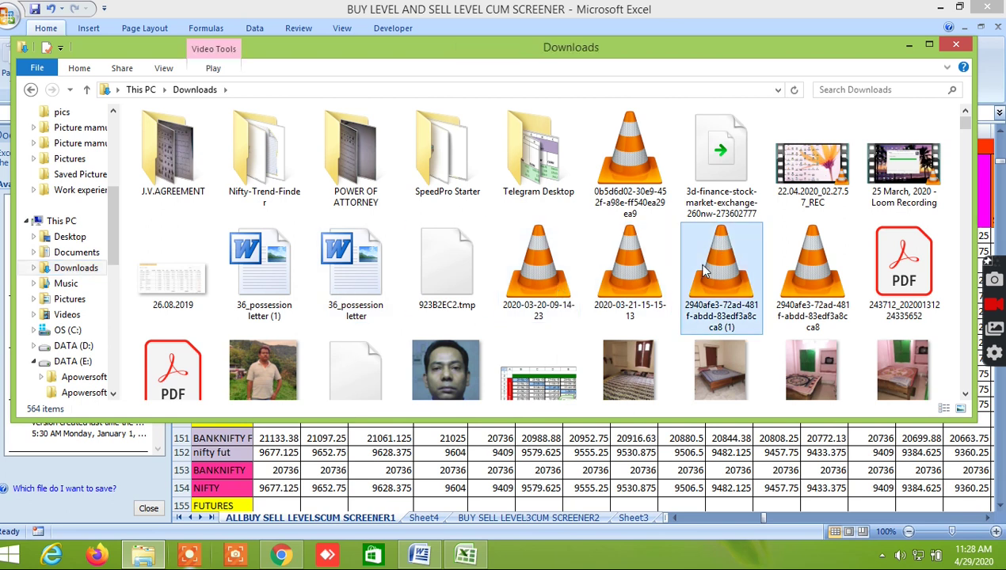
key("p")
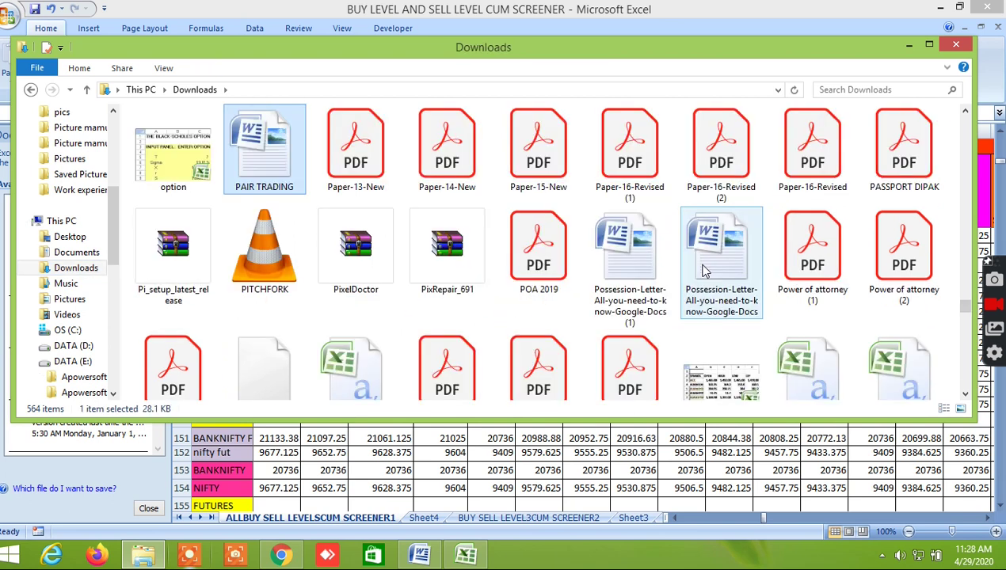
key("p")
key("p")
key("p")
key("p")
key("p")
key("p")
key("p")
key("p")
key("p")
key("p")
key("p")
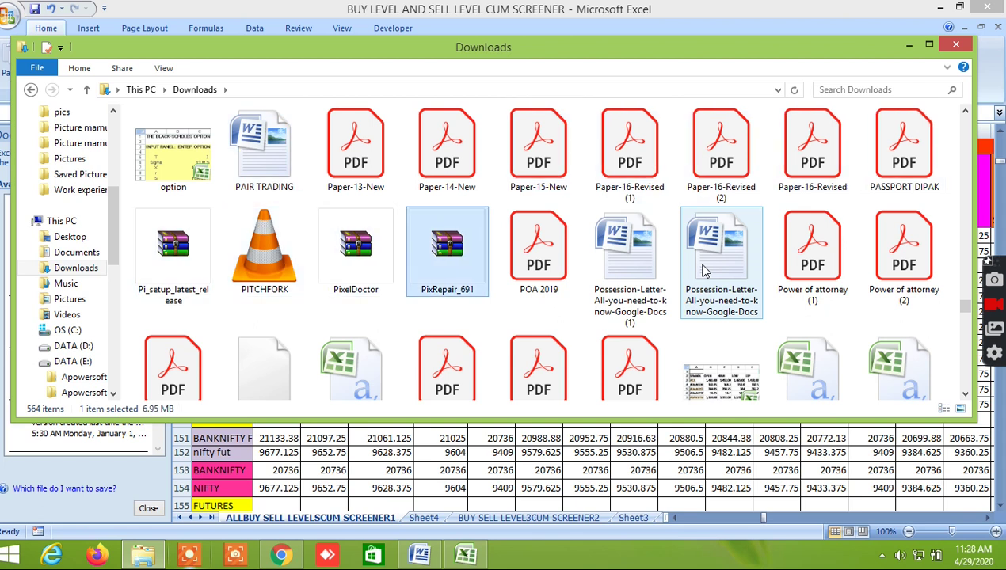
key("p")
key("p")
key("p")
key("p")
key("p")
key("p")
key("p")
key("p")
key("p")
key("p")
key("p")
key("p")
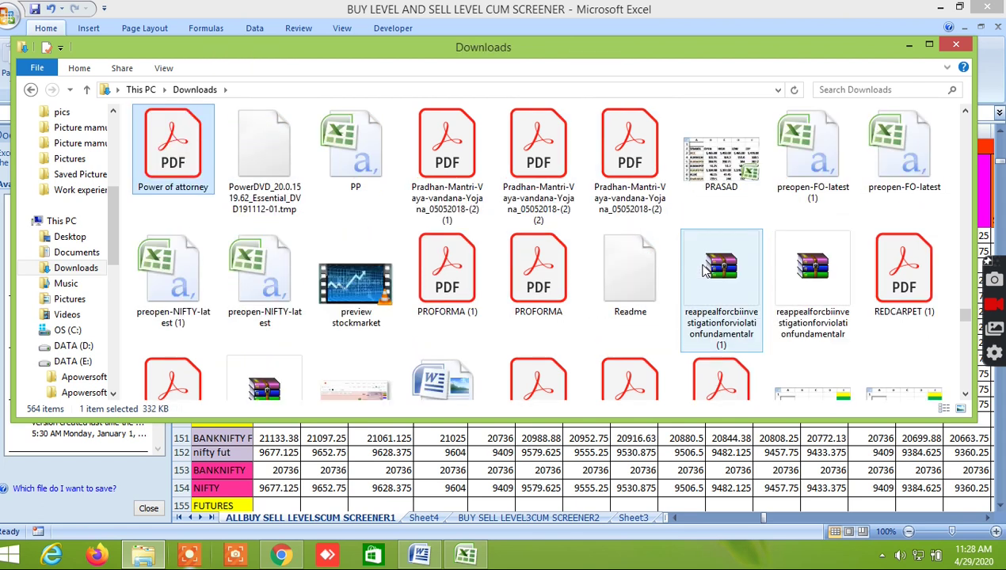
key("p")
key("p")
key("p")
key("p")
key("p")
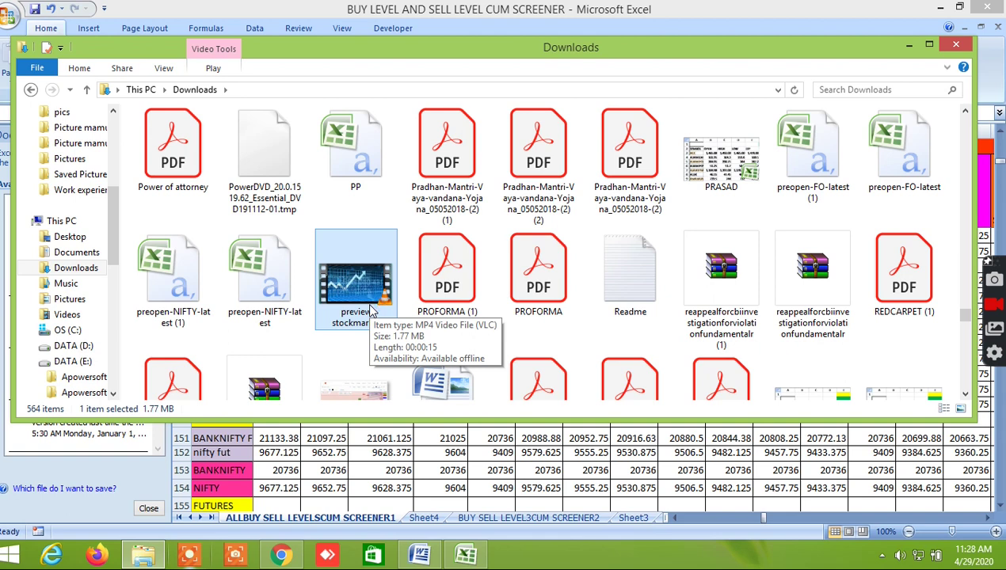
double_click(360, 289)
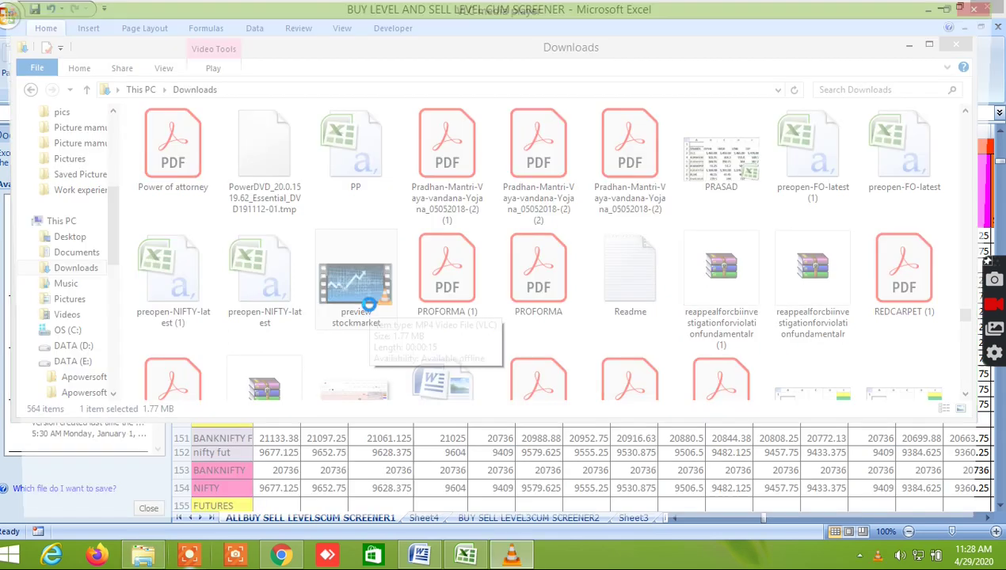
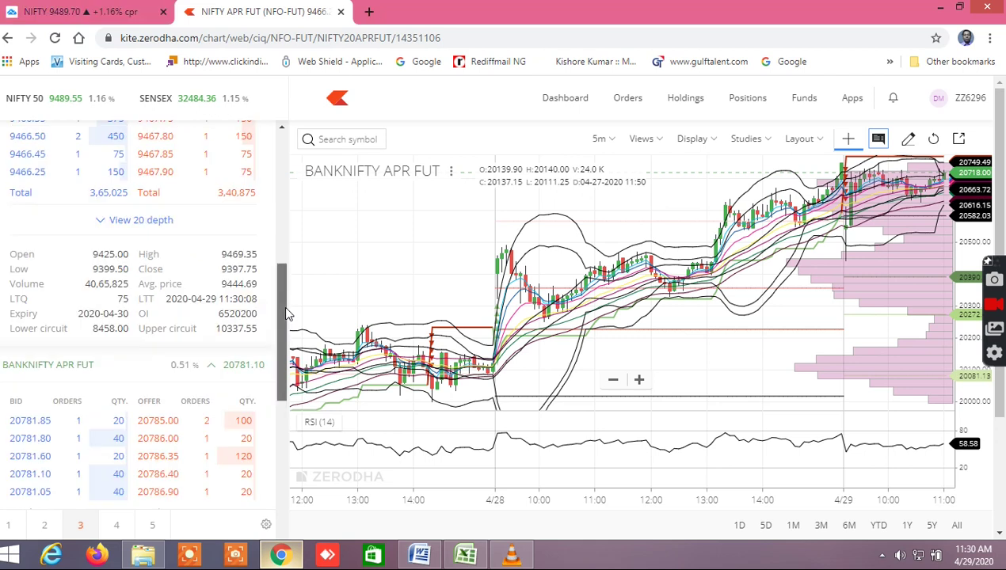
Compare the live NIFTY APR FUT quote with the nifty fut Murrey's levels in the Excel screener, then return to Chrome
mouse_move(282, 299)
left_mouse_down()
mouse_move(281, 268)
mouse_move(279, 319)
mouse_move(285, 281)
left_mouse_up()
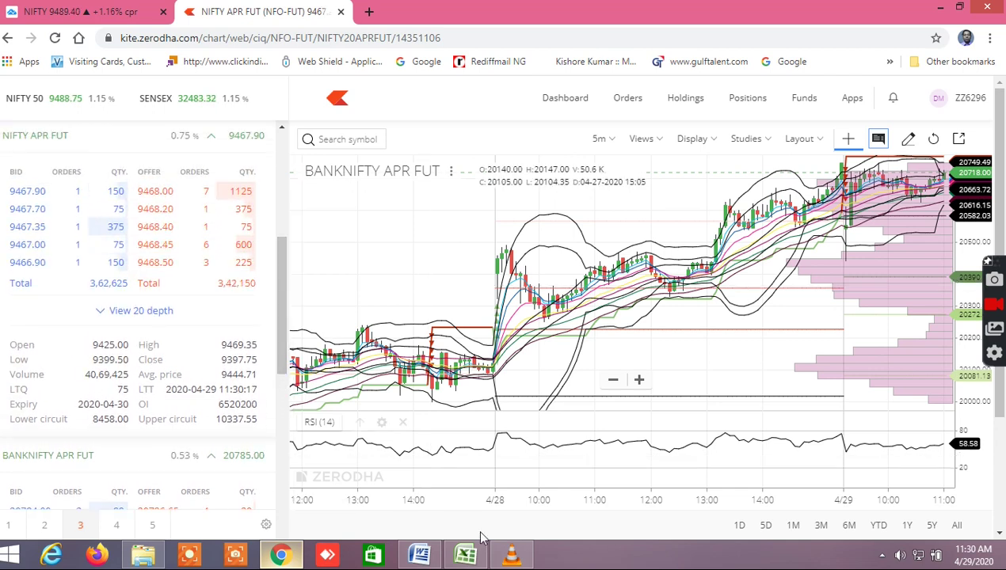
left_click(466, 554)
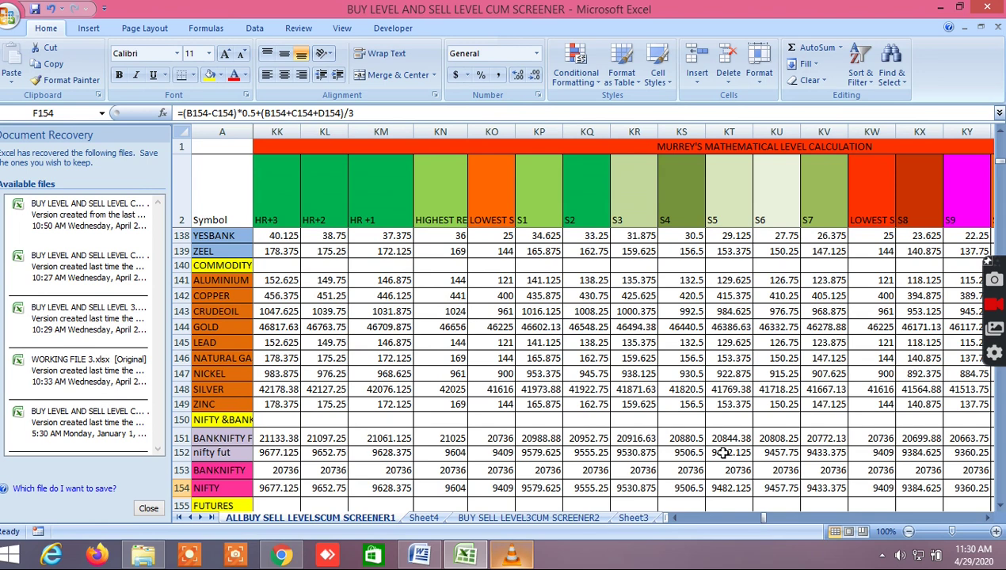
left_click(281, 554)
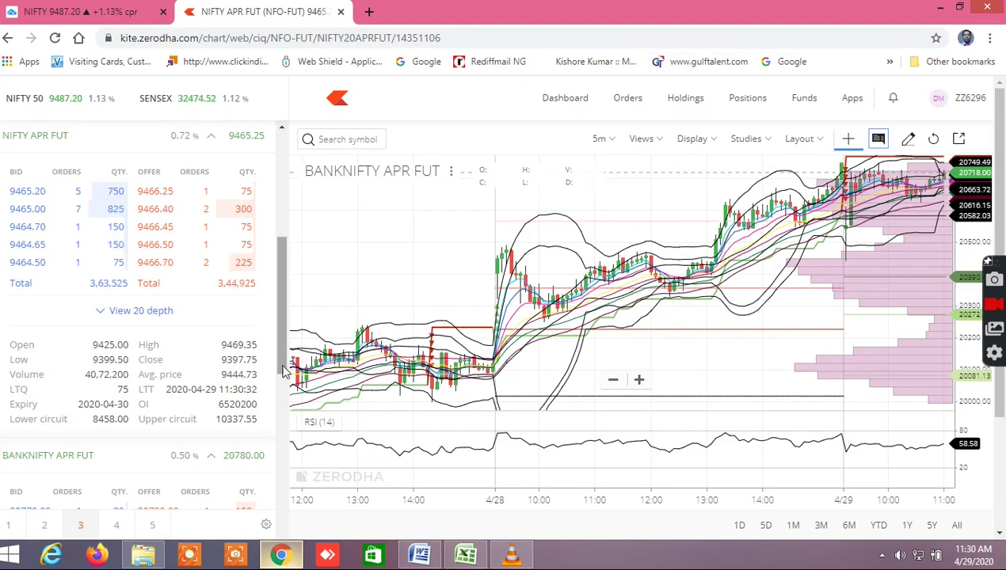
Delete the BANKNIFTY APR 20100 CE option from the third watchlist
left_click_drag(283, 370, 272, 524)
left_click(266, 524)
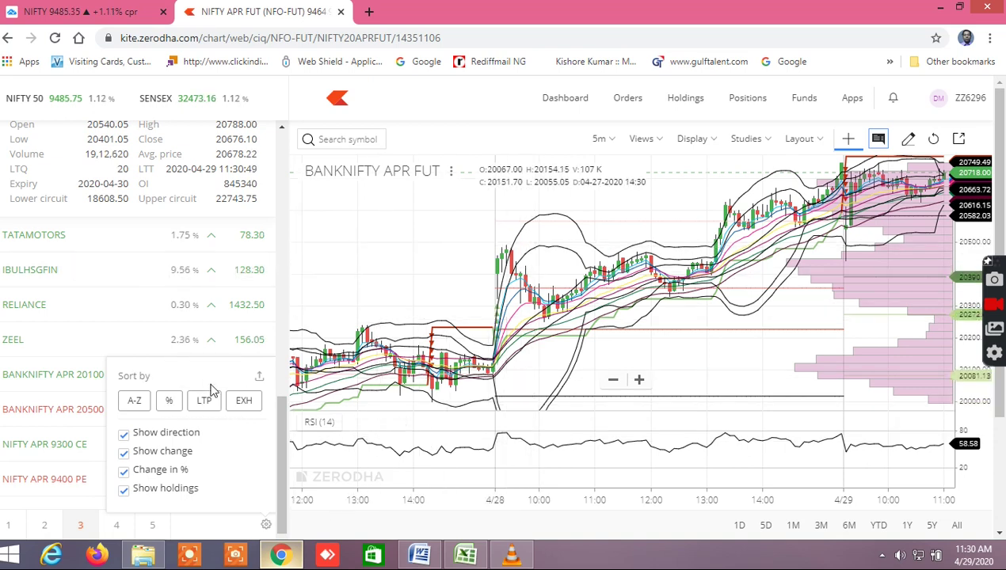
mouse_move(83, 385)
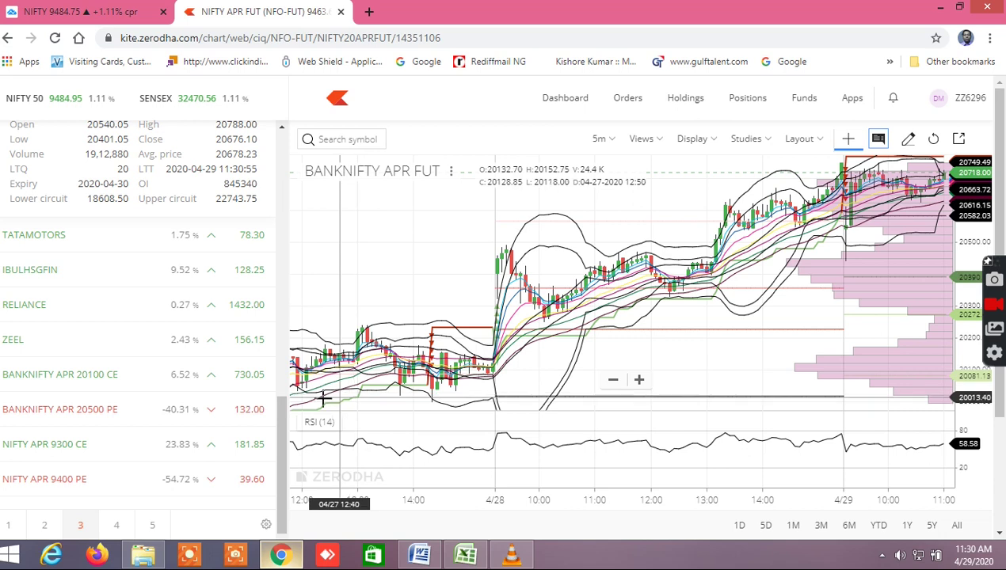
mouse_move(209, 381)
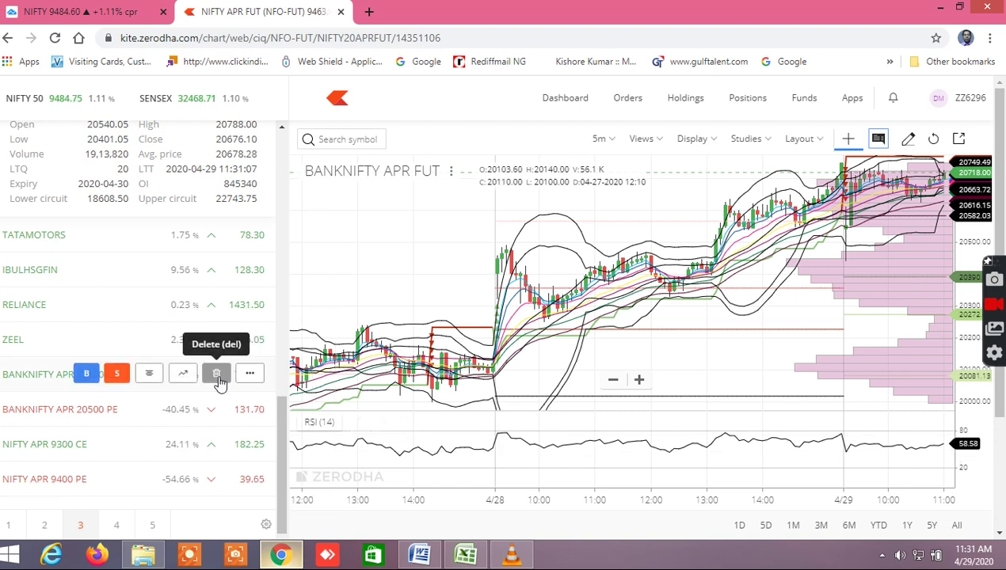
left_click(218, 379)
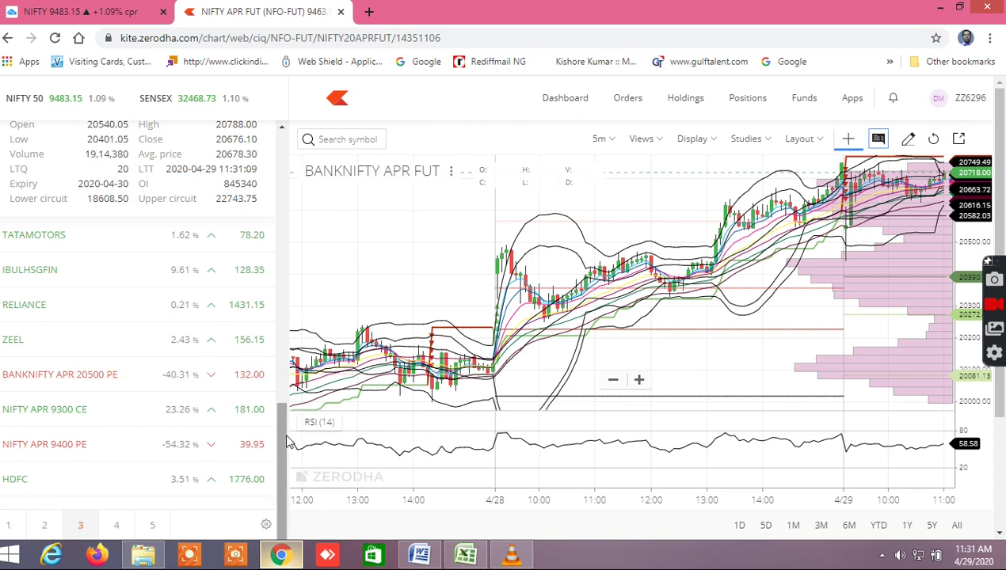
Search the watchlist instruments for "banknifty 20700" and add BANKNIFTY APR 20700 CE
left_click_drag(285, 434, 271, 170)
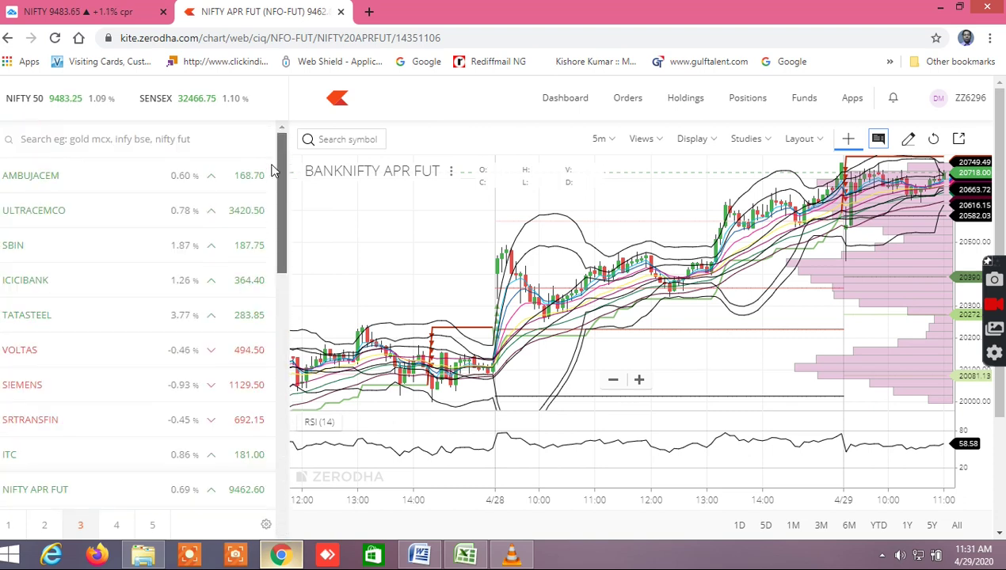
left_click(110, 142)
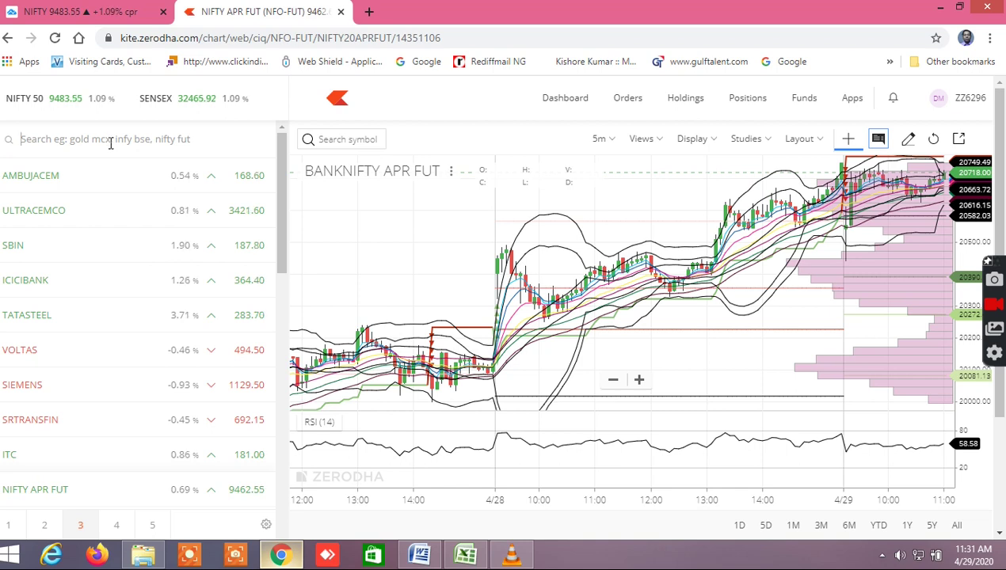
type("babnk")
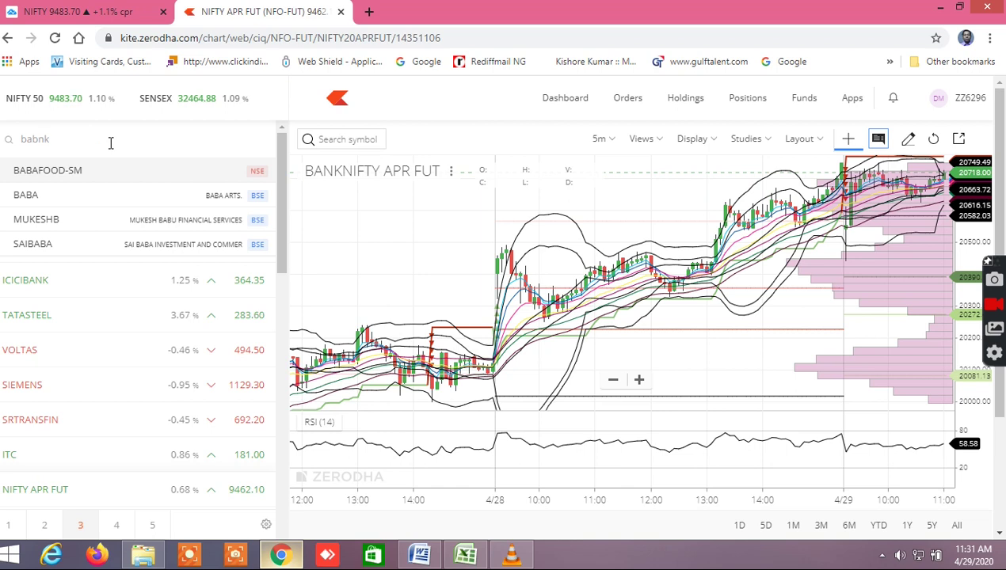
key("BackSpace")
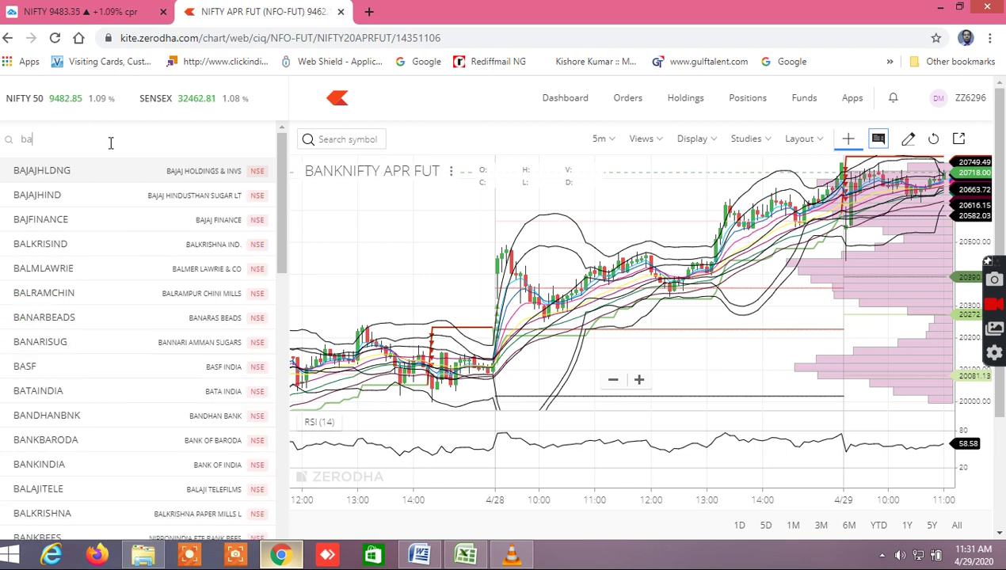
type("nknifty 20")
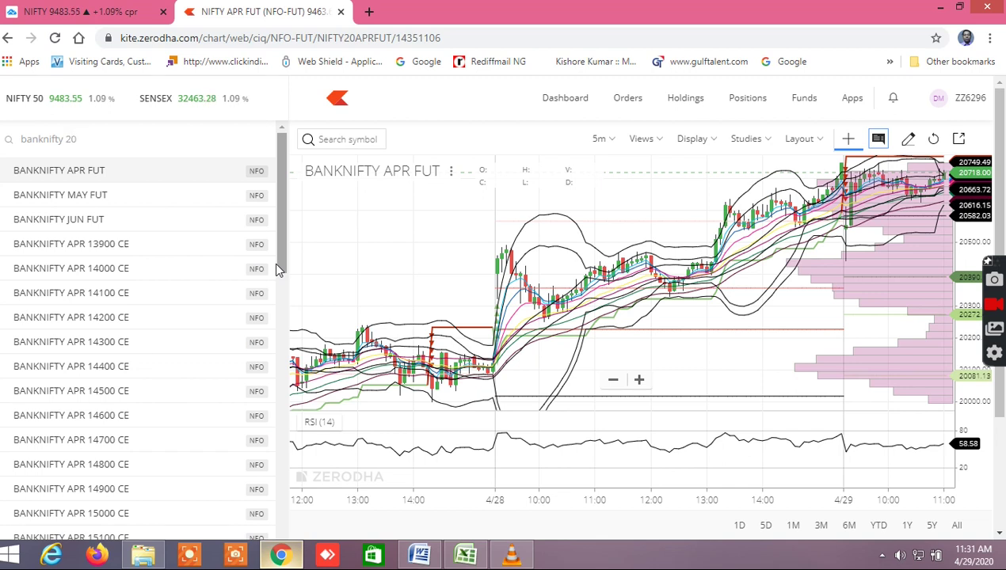
type("700")
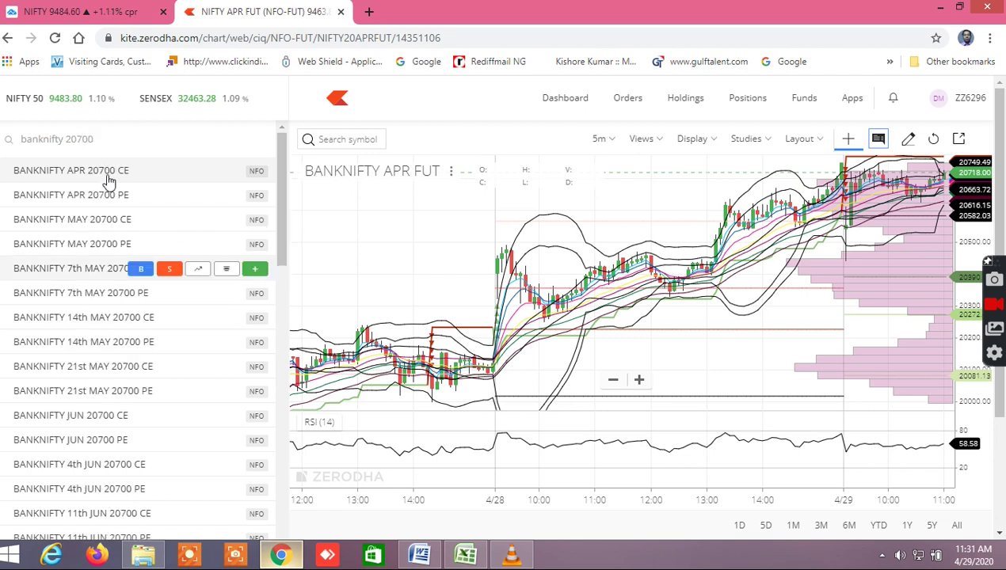
key("Return")
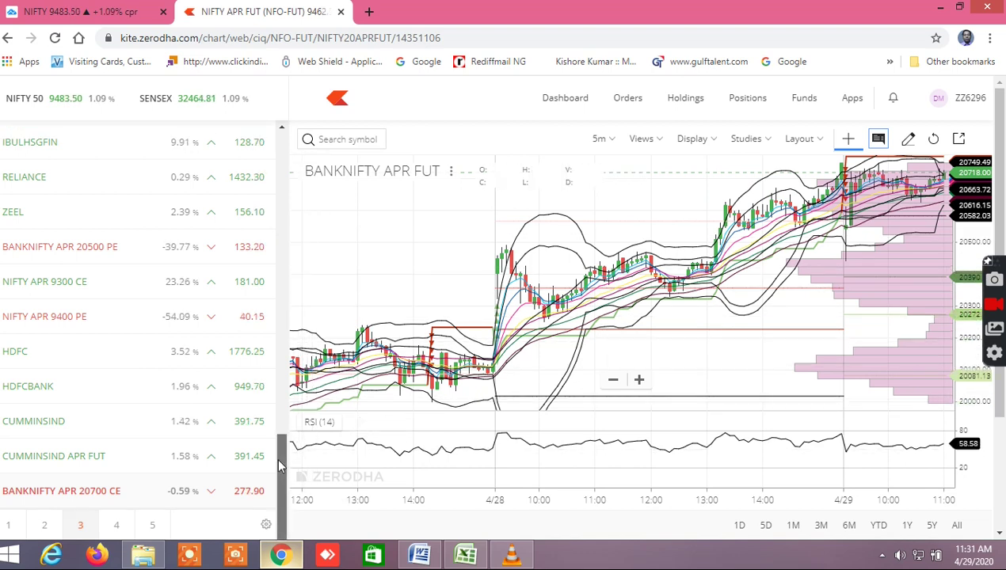
Collapse the market depth details of BANKNIFTY APR FUT in the watchlist
mouse_move(248, 494)
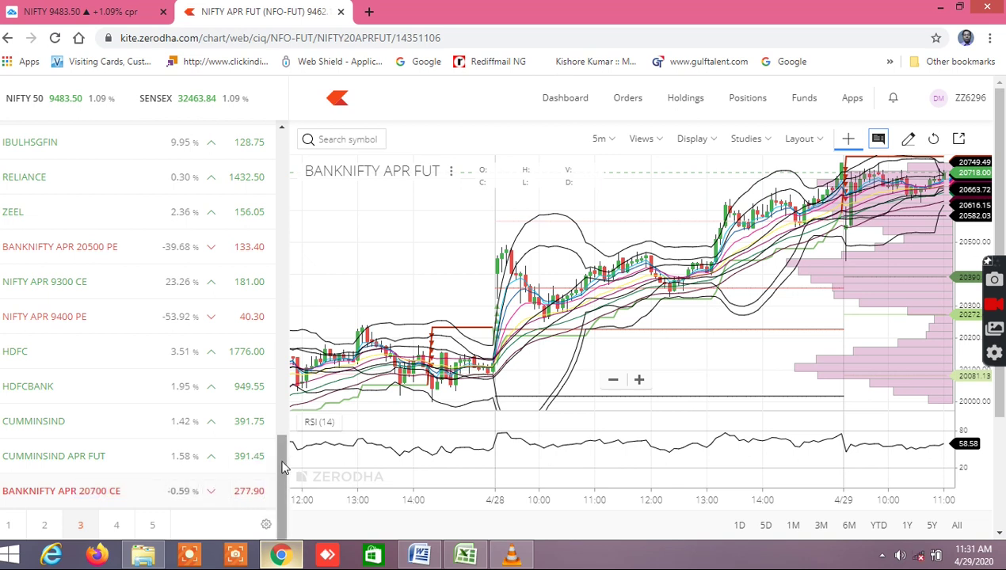
scroll(283, 467, "up", 1)
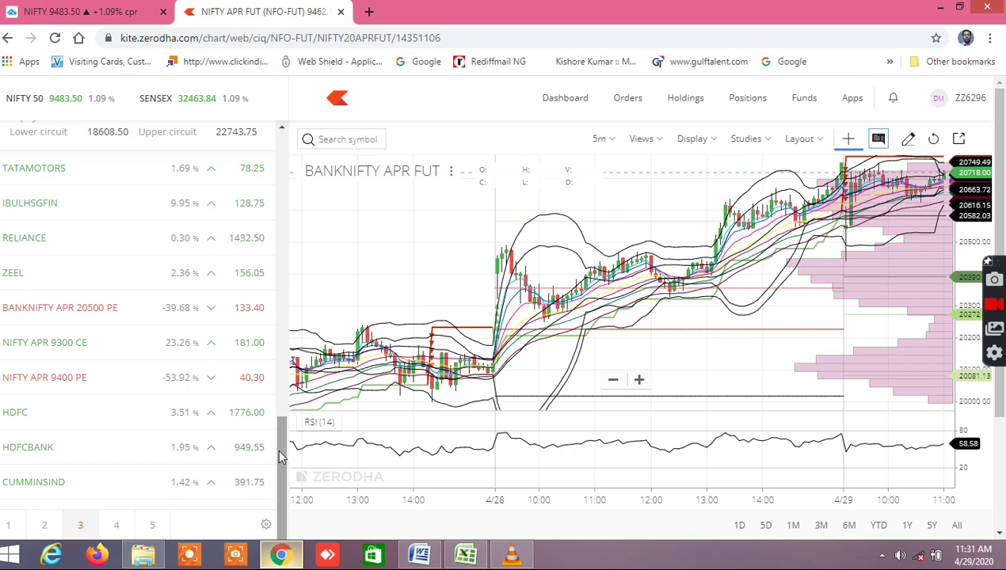
left_click_drag(278, 457, 281, 426)
left_click_drag(284, 388, 286, 371)
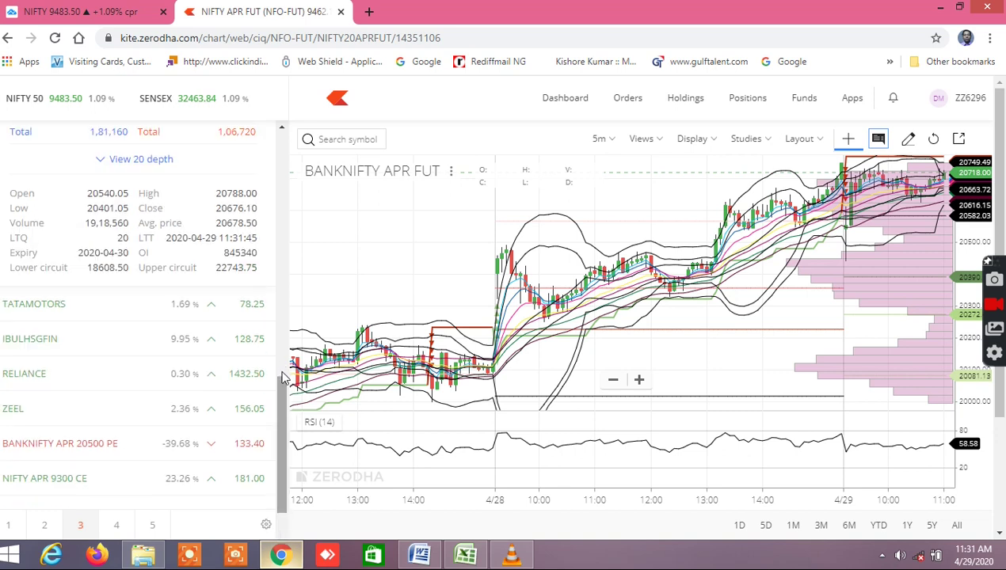
scroll(282, 392, "up", 3)
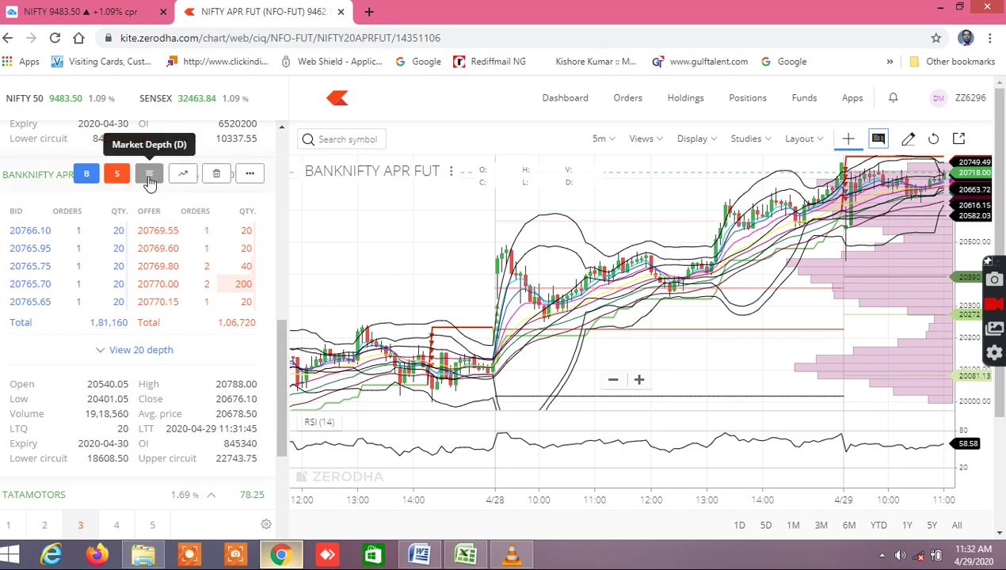
left_click(150, 181)
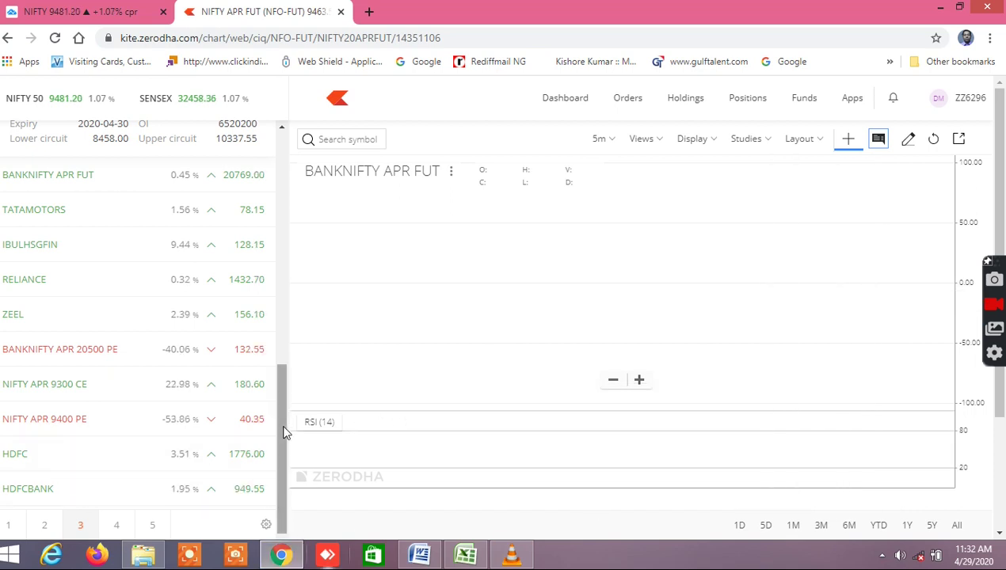
Review the watchlist quotes for NIFTY APR FUT, BANKNIFTY APR FUT and the BANKNIFTY APR 20700 CE option
scroll(285, 428, "down", 2)
scroll(289, 392, "up", 3)
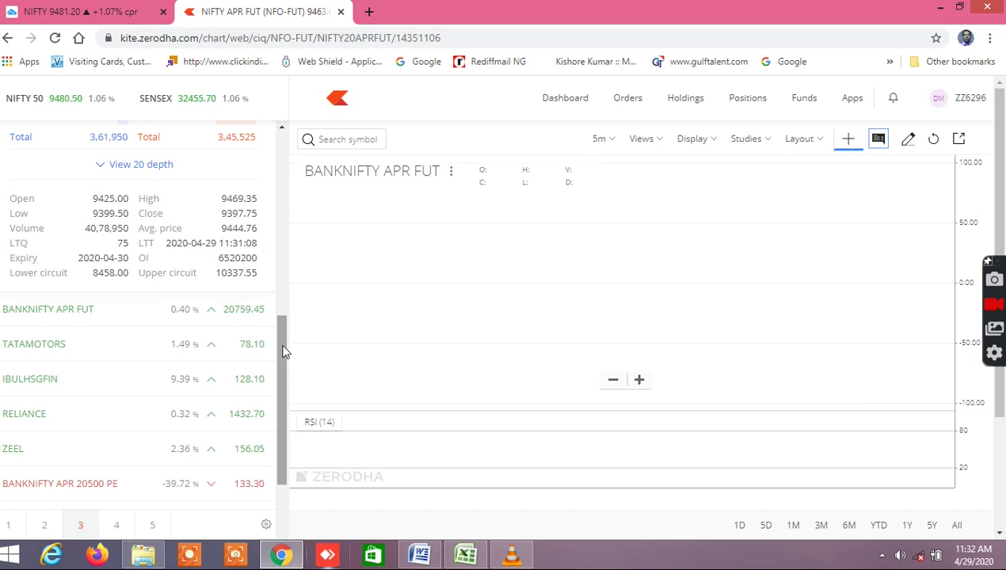
scroll(285, 353, "up", 1)
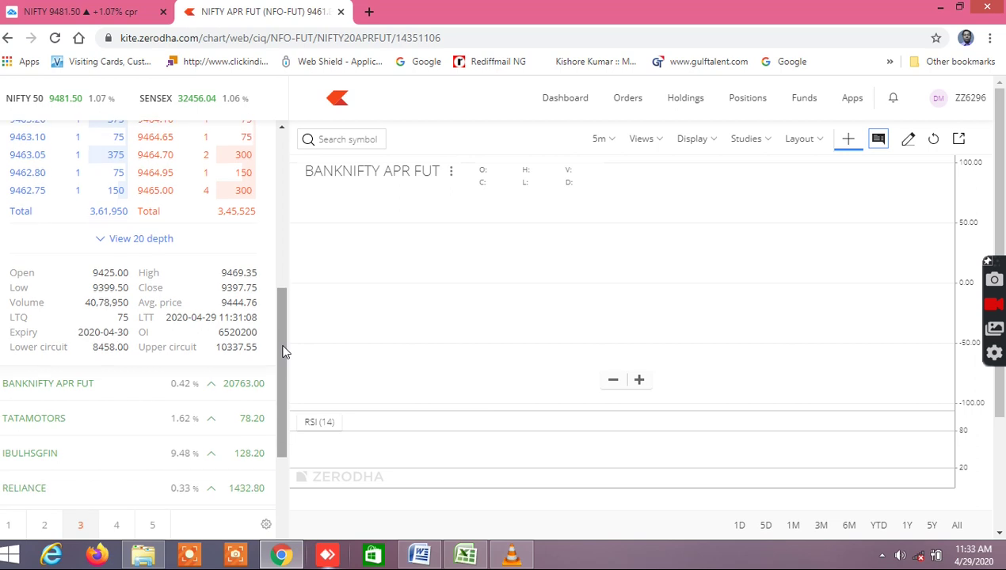
scroll(285, 348, "down", 1)
scroll(281, 339, "up", 1)
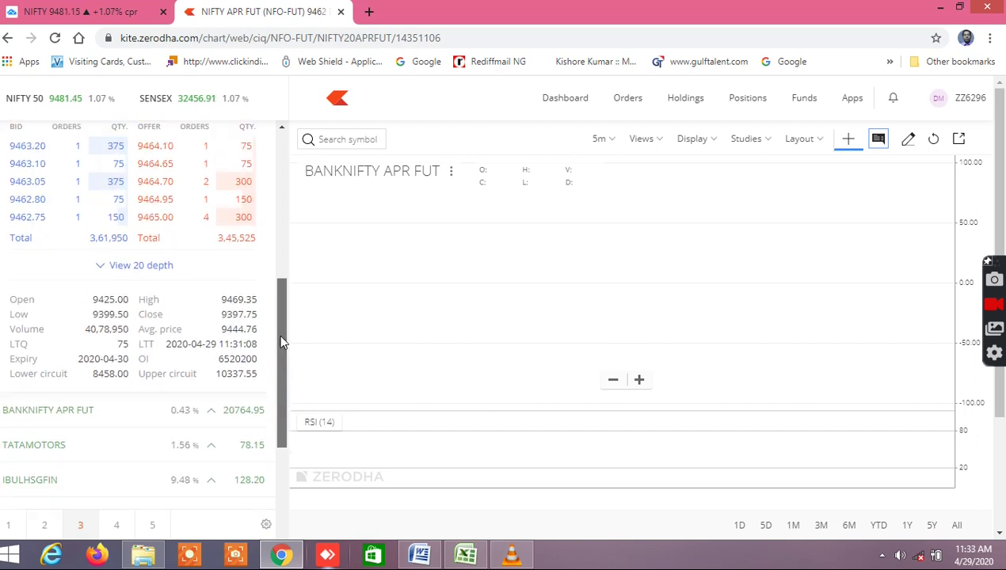
right_click(278, 325)
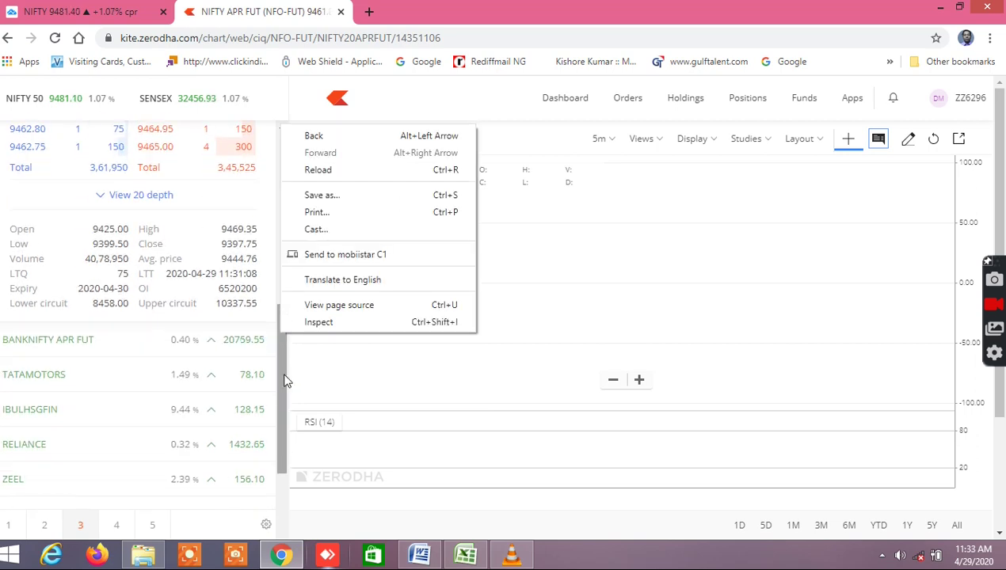
scroll(285, 372, "up", 2)
scroll(285, 341, "up", 1)
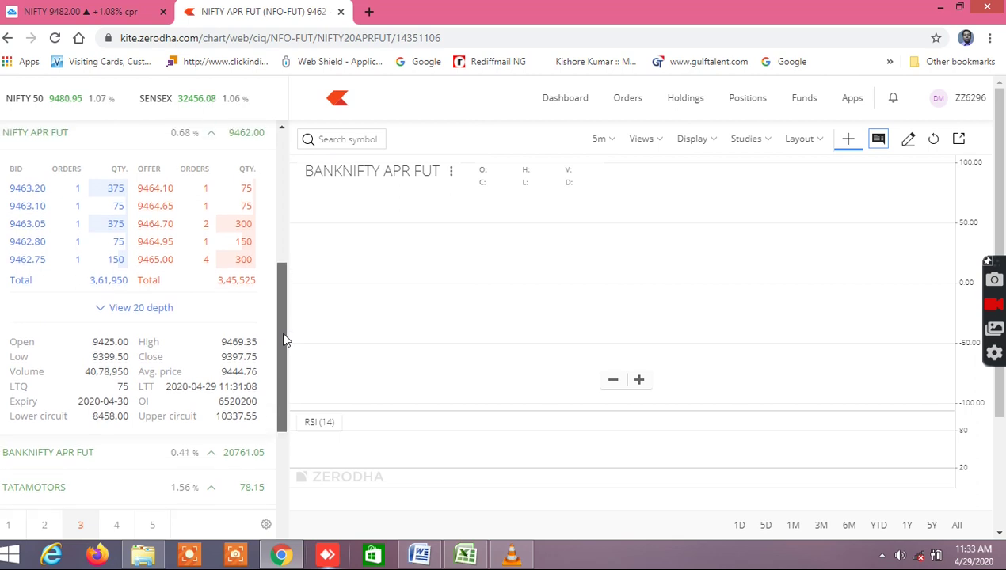
scroll(285, 340, "down", 1)
left_click_drag(285, 340, 276, 270)
right_click(277, 270)
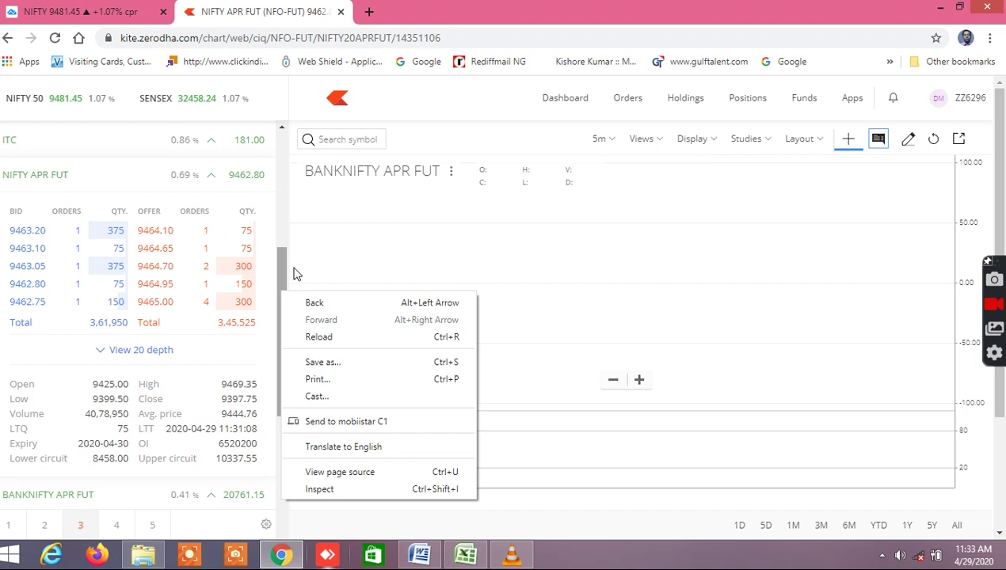
left_click(283, 272)
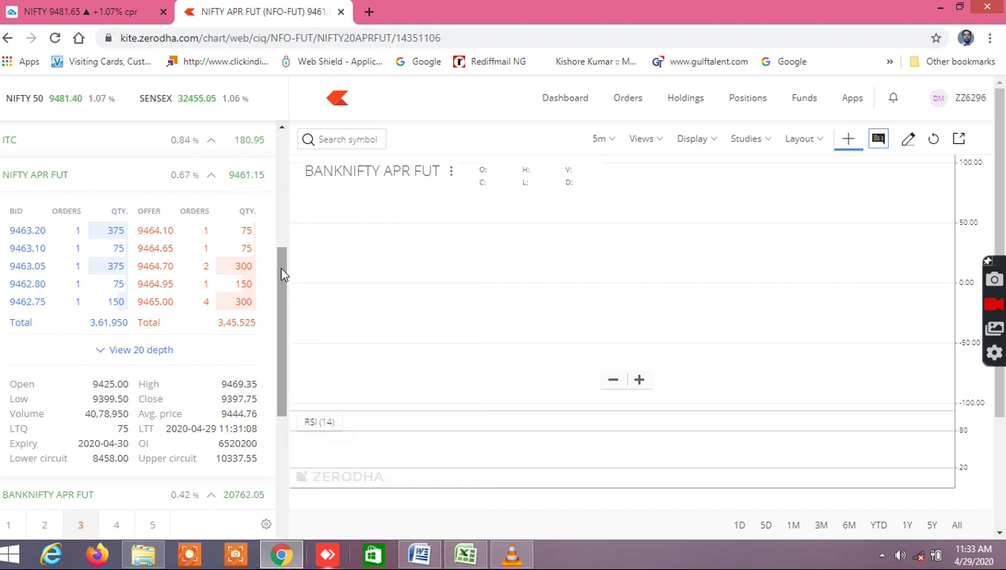
left_click_drag(285, 278, 279, 467)
mouse_move(258, 501)
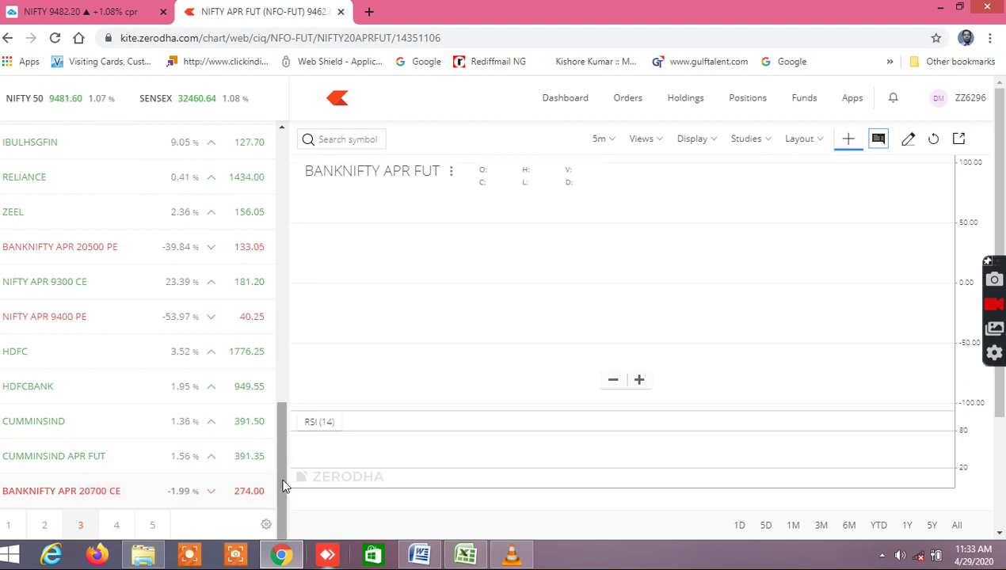
left_click_drag(284, 484, 286, 328)
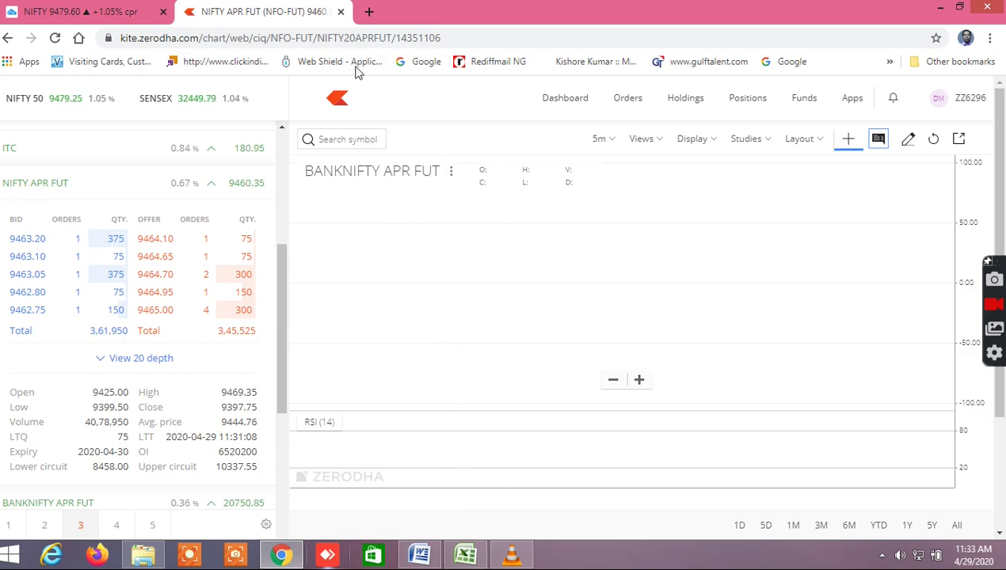
Reload the NIFTY APR FUT chart page from its current web address
double_click(445, 37)
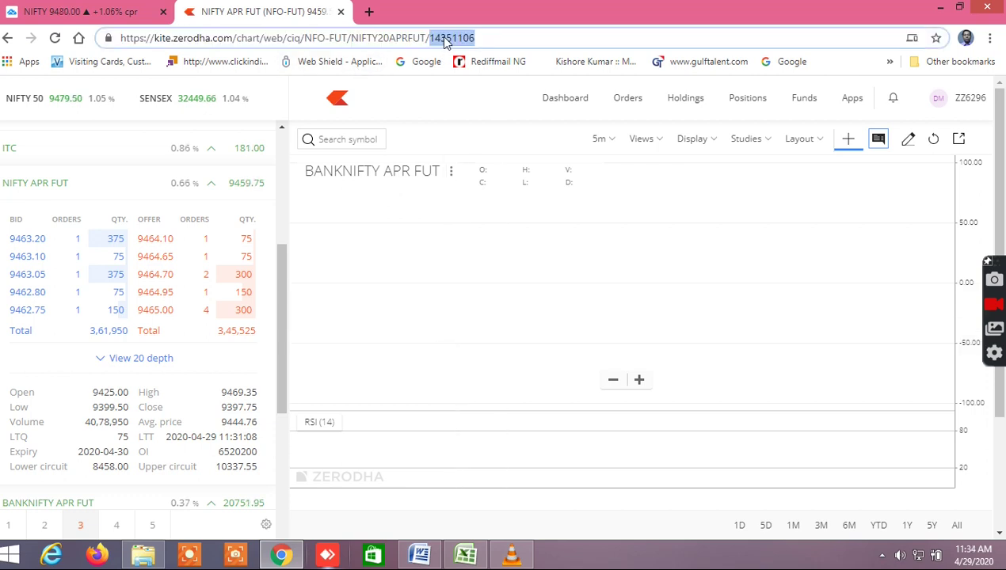
triple_click(498, 33)
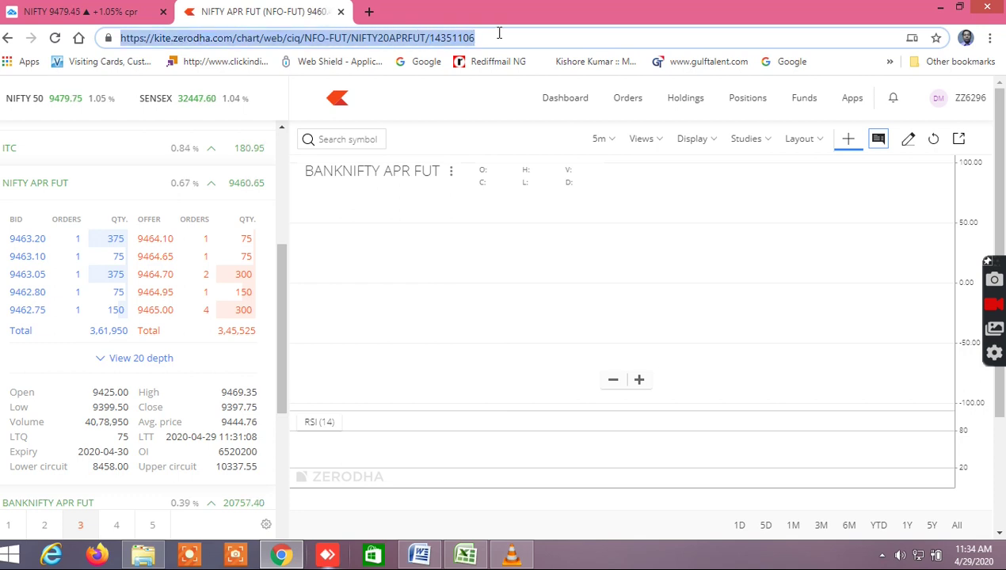
key("Return")
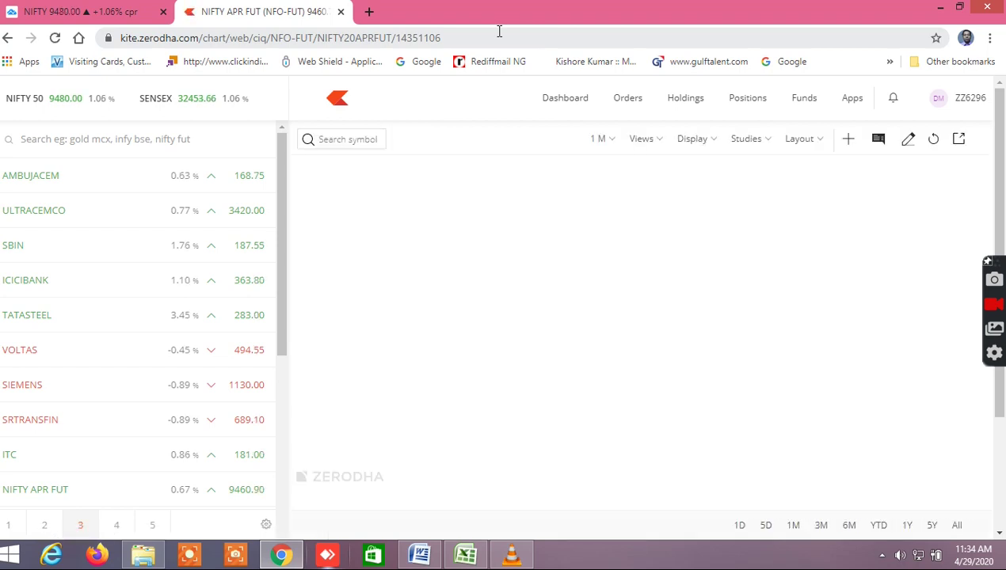
Switch to the Excel screener workbook and review the BUY LEVEL AND SELL LEVELS 1 targets for the Nifty and Banknifty rows
left_click(466, 556)
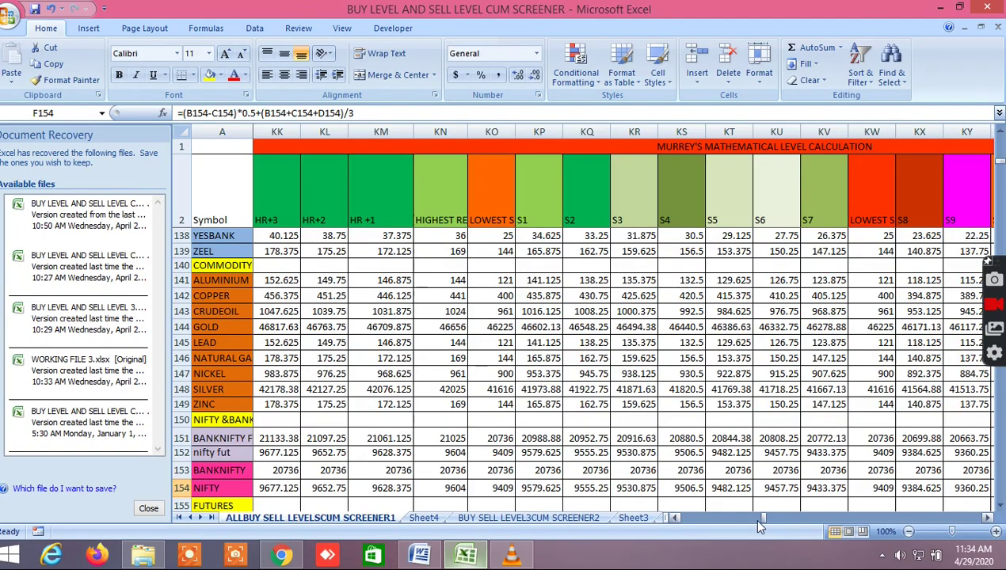
left_click_drag(765, 519, 761, 518)
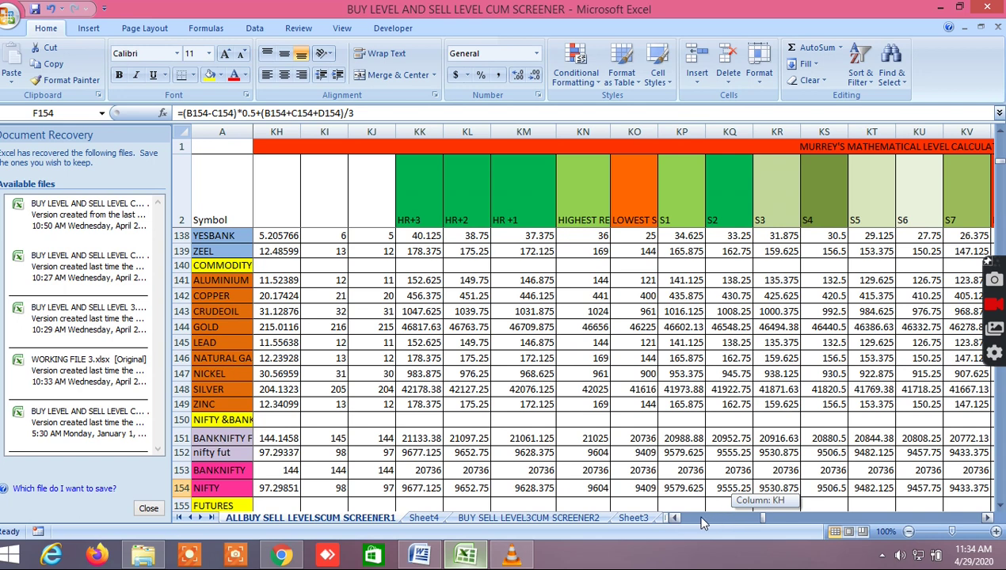
scroll(668, 517, "up", 2)
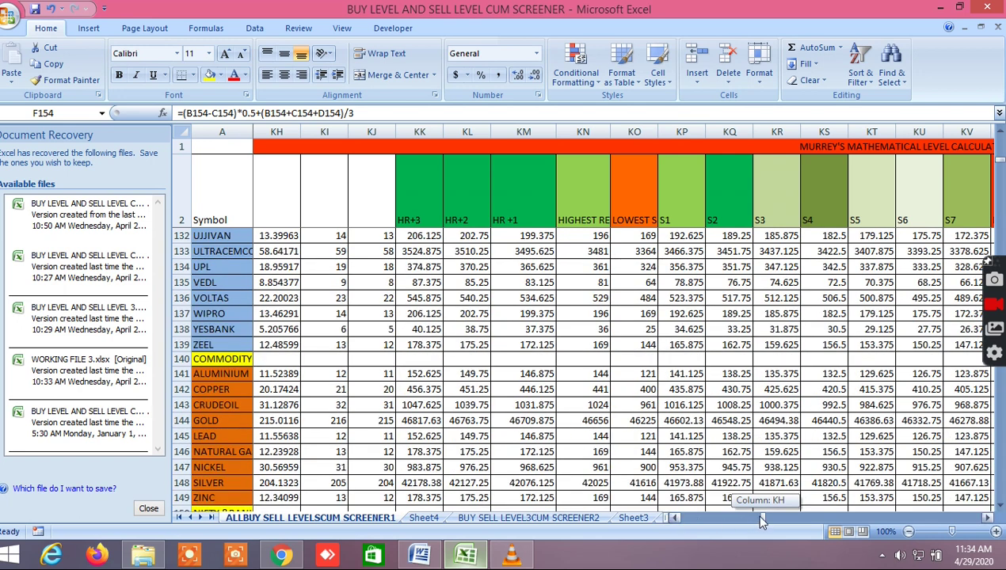
left_click_drag(761, 520, 754, 519)
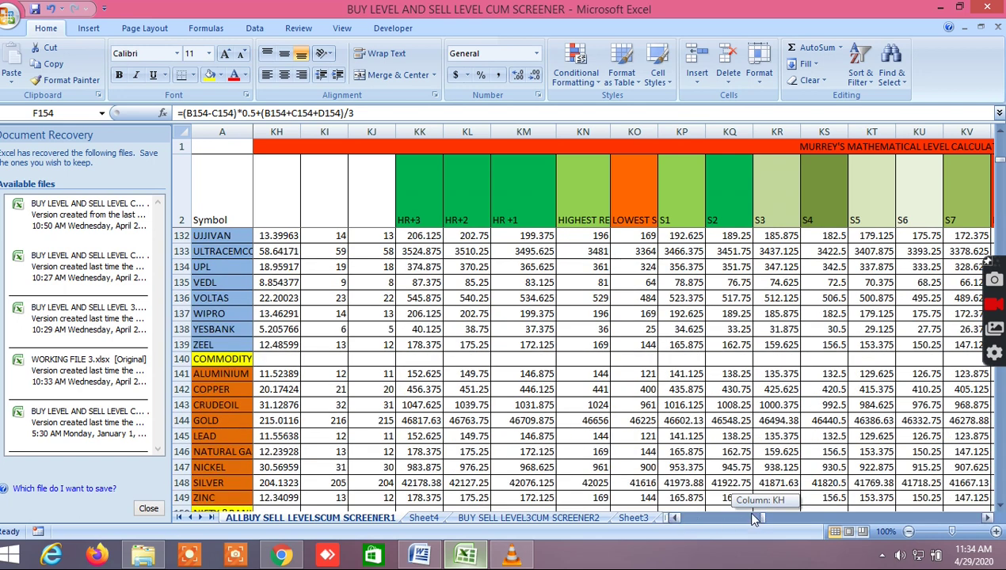
right_click(673, 517)
left_click_drag(728, 521, 634, 513)
scroll(520, 454, "down", 3)
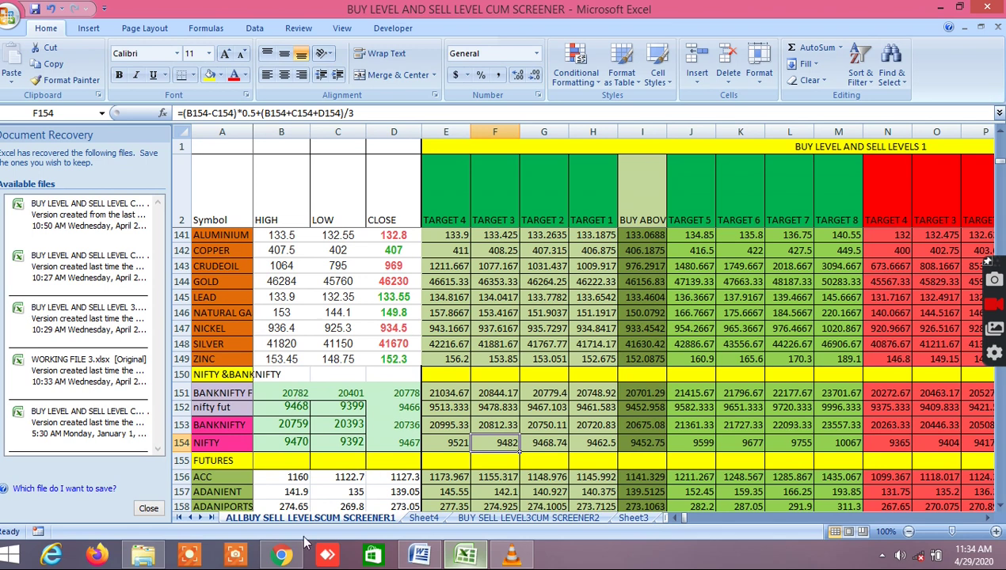
Switch back to Kite in Chrome, open the BANKNIFTY APR FUT chart from the watchlist, and zoom in on the 29 April candles
left_click(282, 555)
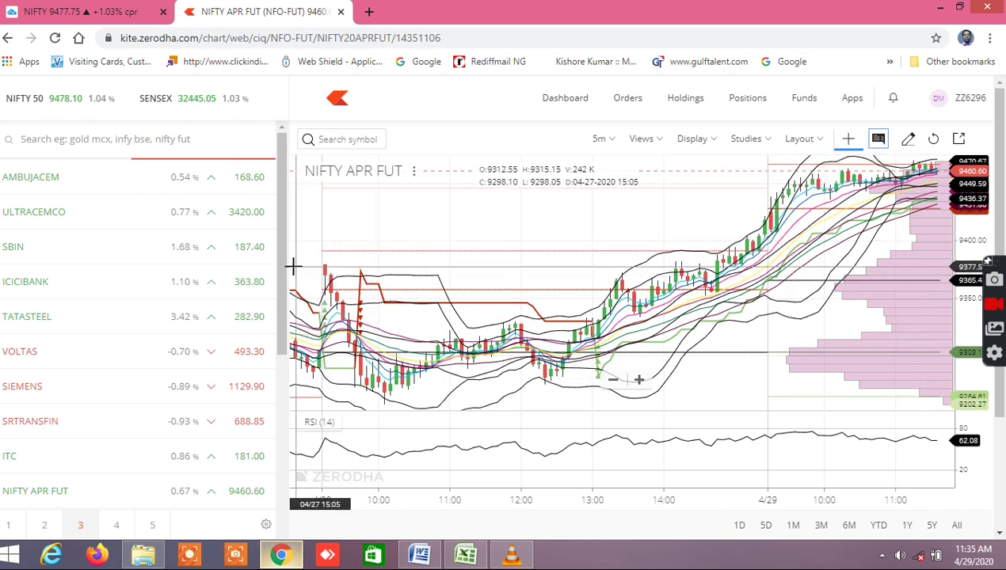
scroll(276, 332, "down", 3)
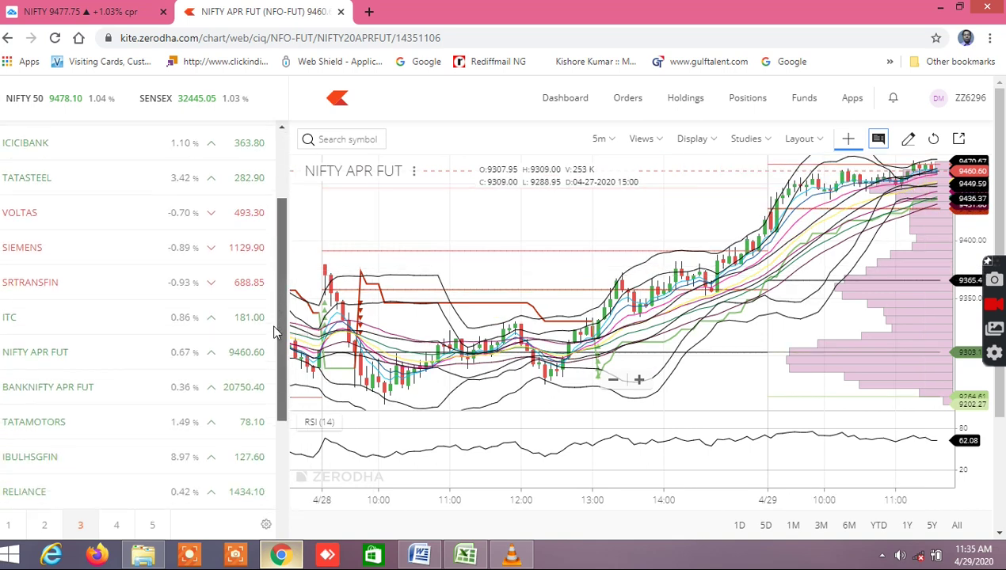
scroll(271, 339, "down", 1)
left_click(190, 358)
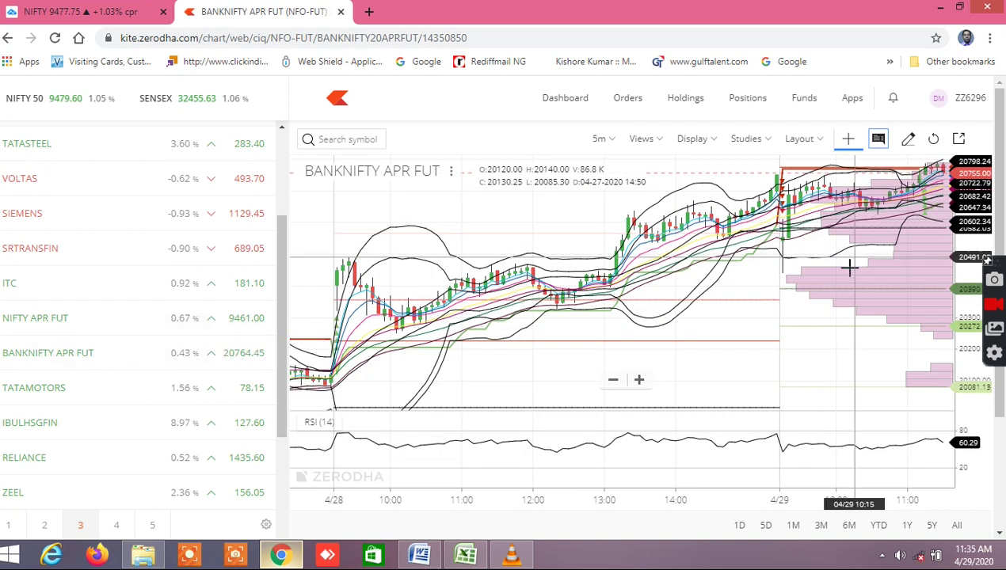
scroll(848, 268, "up", 2)
scroll(844, 271, "up", 2)
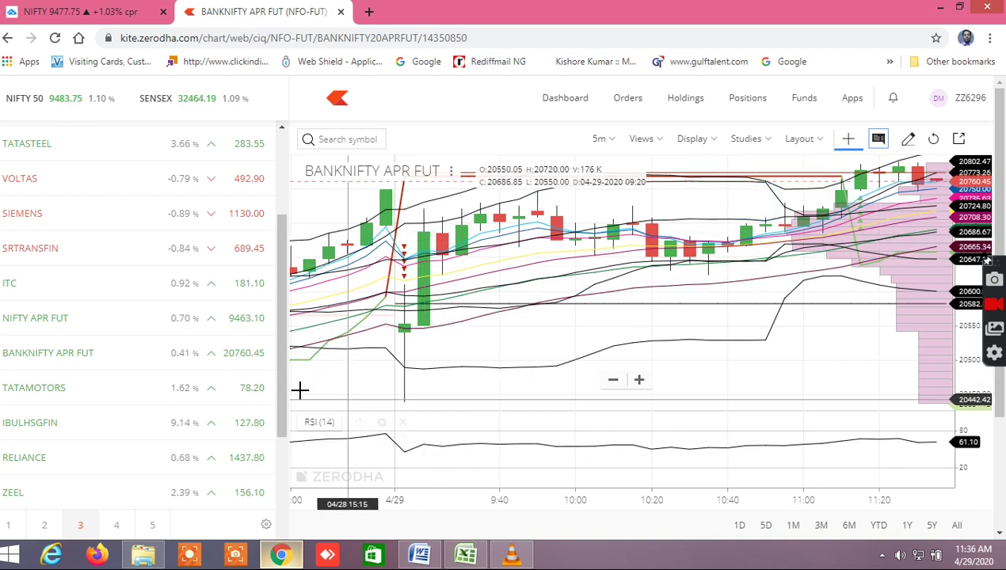
Return to the Excel workbook and open the CORRELATION PAIR TRADING sheet at its pair names and buy/sell signal columns
left_click(466, 554)
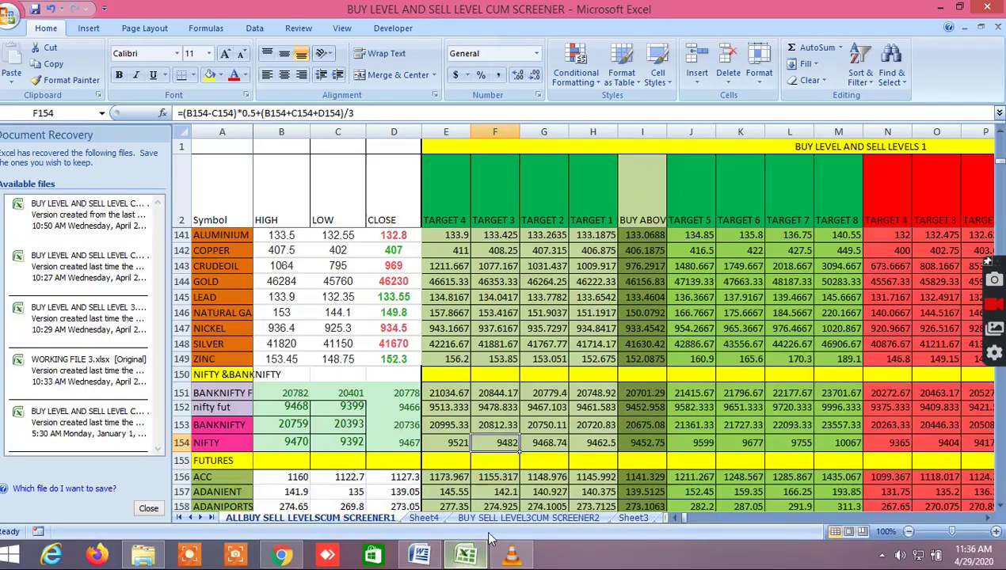
left_click(632, 518)
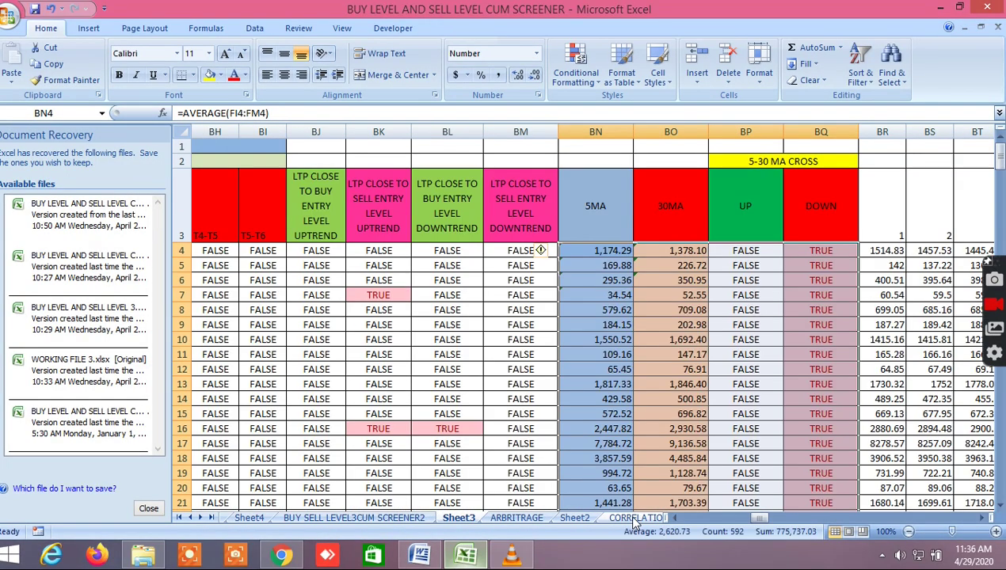
left_click(634, 519)
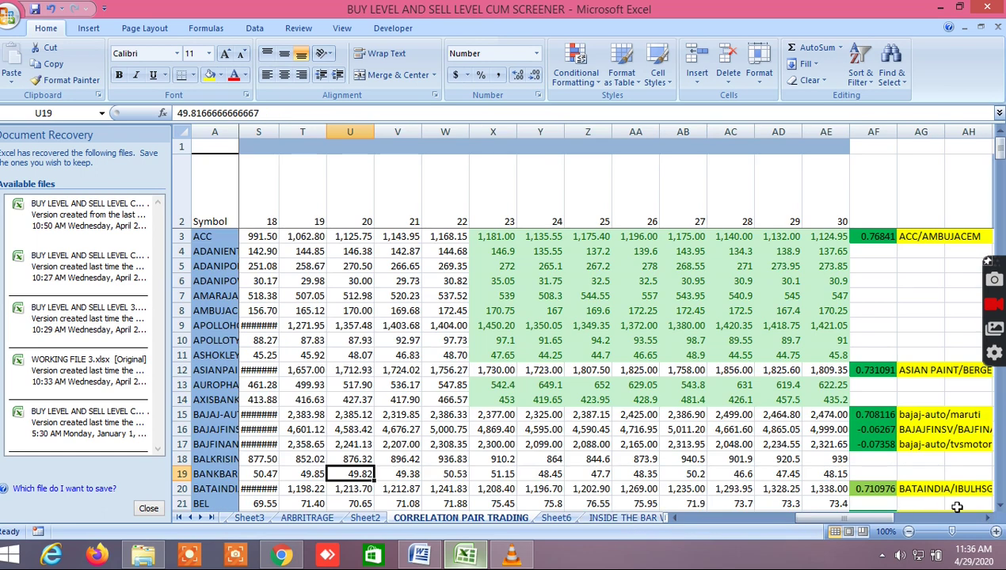
left_click(986, 518)
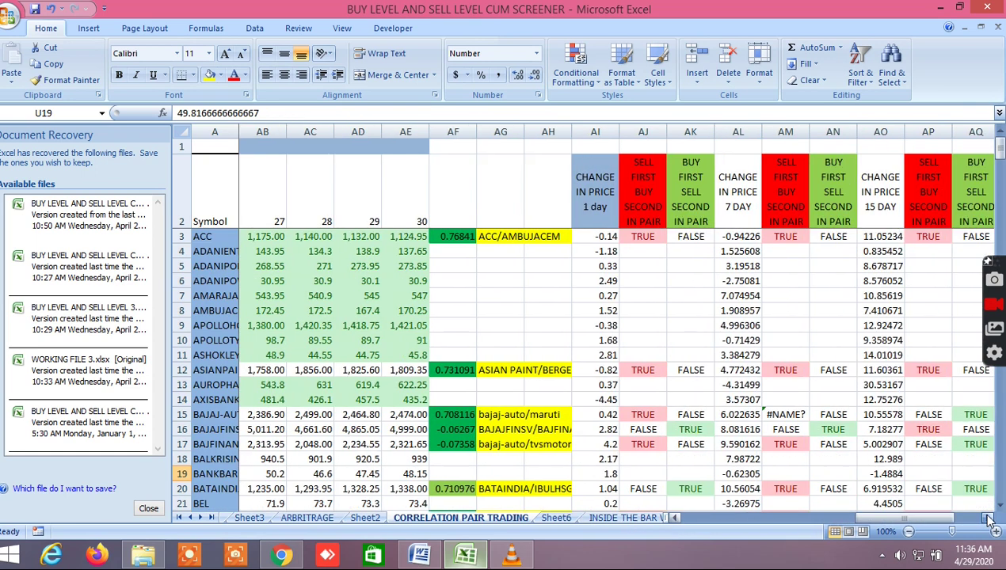
Examine the correlation values and 1, 7 and 15 day buy/sell signals for every stock pair down to the NIFTY row
scroll(515, 340, "down", 6)
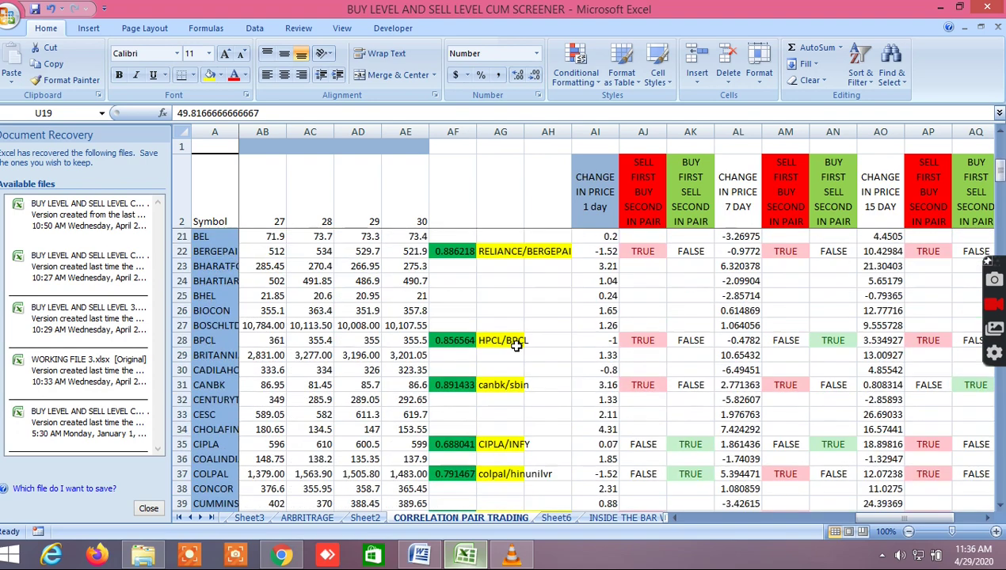
scroll(515, 344, "down", 3)
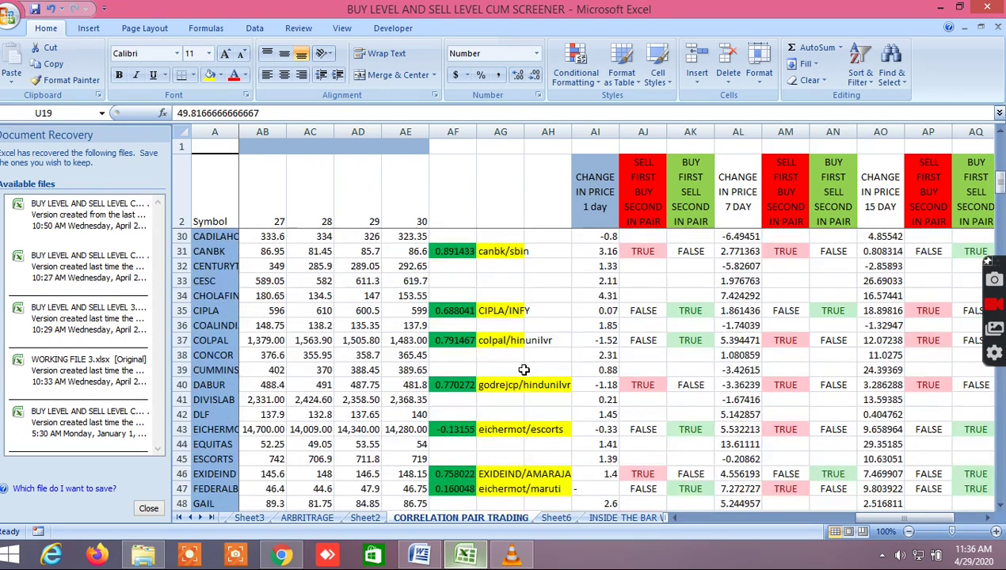
scroll(522, 370, "down", 4)
scroll(524, 370, "down", 3)
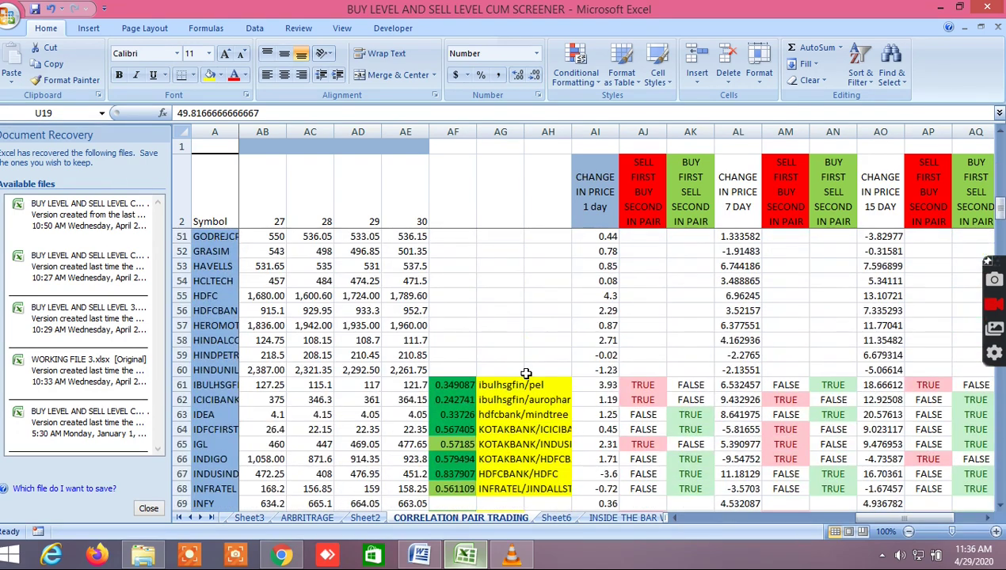
scroll(525, 373, "down", 2)
scroll(525, 372, "down", 10)
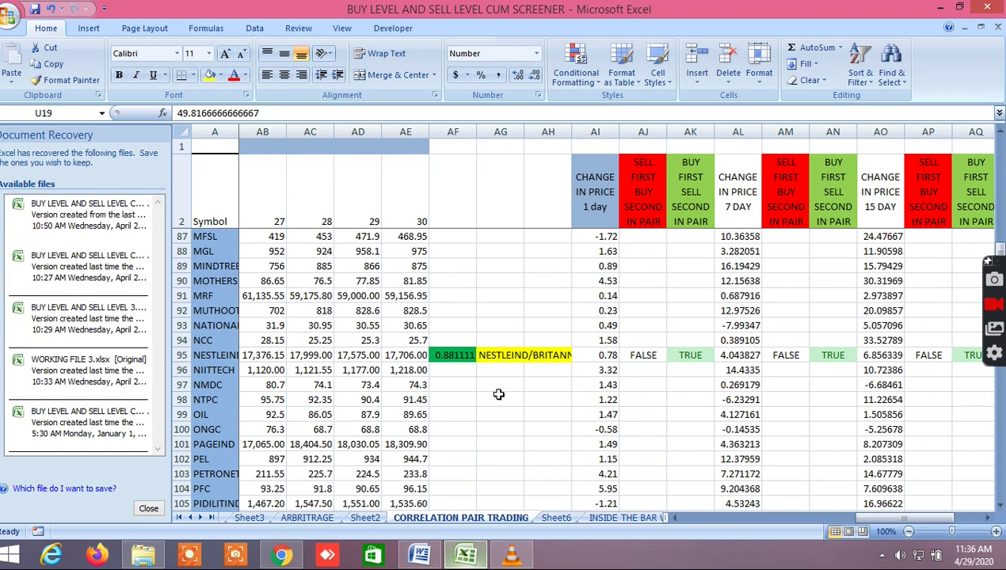
scroll(496, 394, "down", 4)
scroll(498, 394, "down", 2)
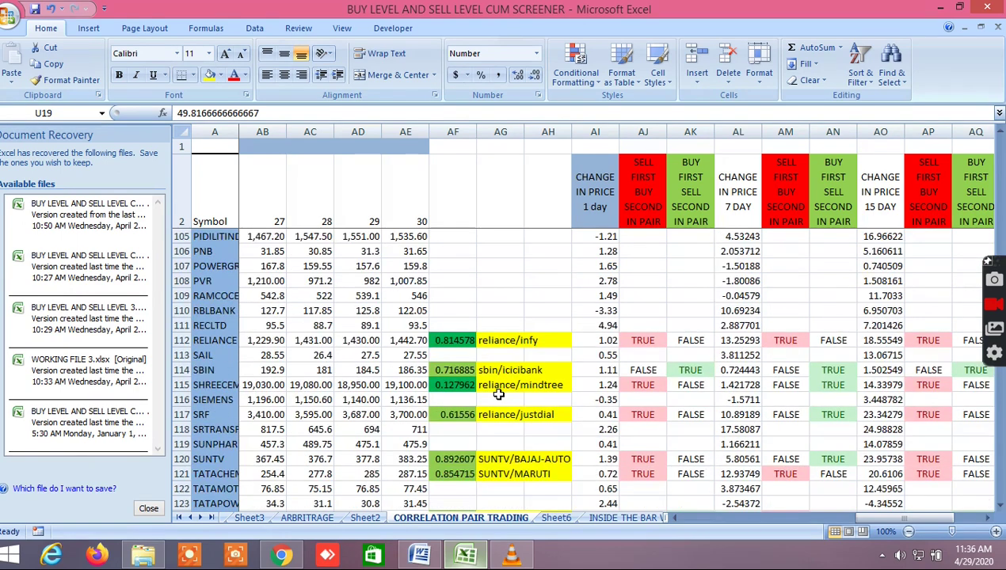
scroll(498, 395, "down", 1)
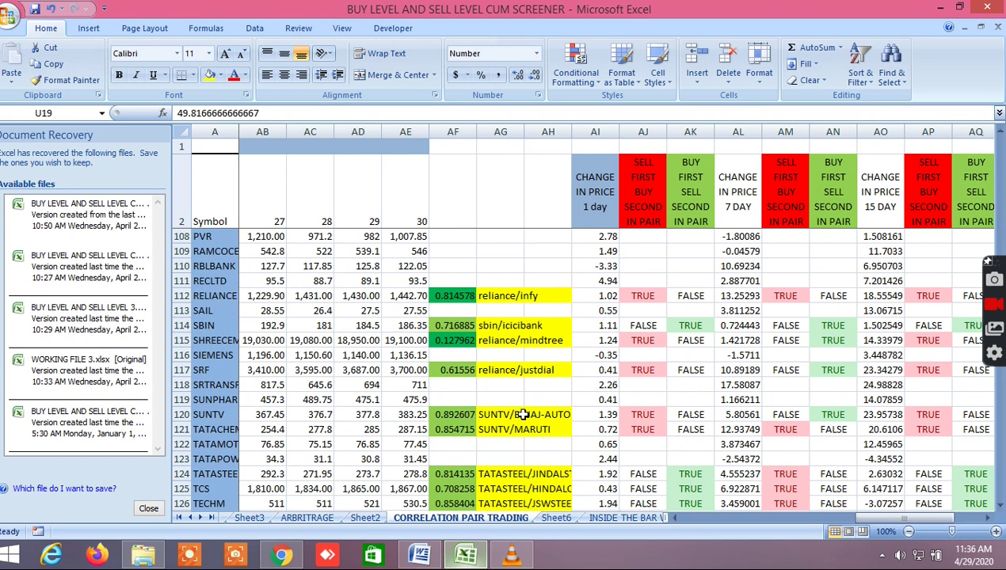
scroll(522, 414, "down", 3)
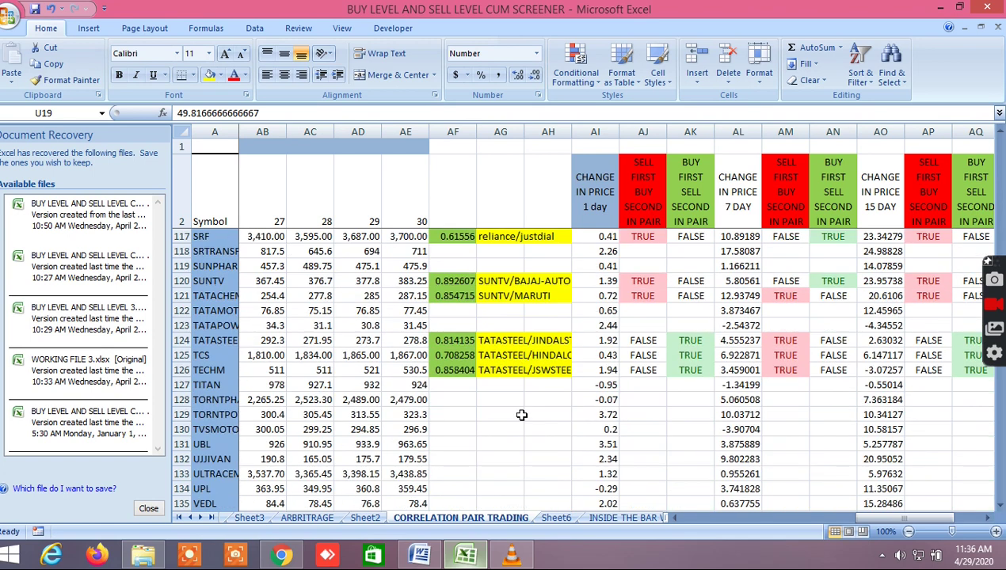
scroll(522, 414, "down", 6)
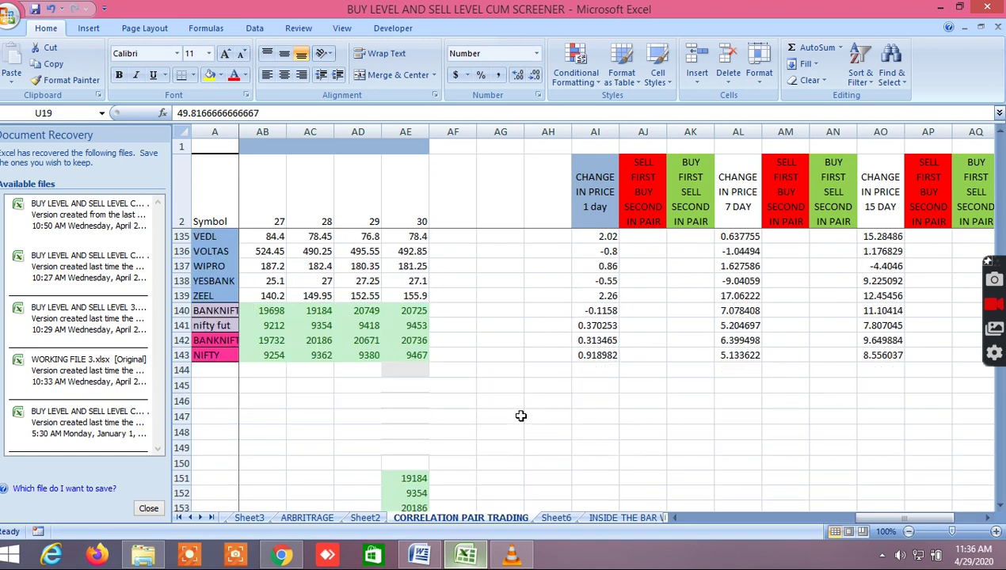
Recheck the stock pairs' correlations and sell-first or buy-first signals back up to ACC/AMBUJACEM and the first pairs of the list
scroll(520, 415, "up", 5)
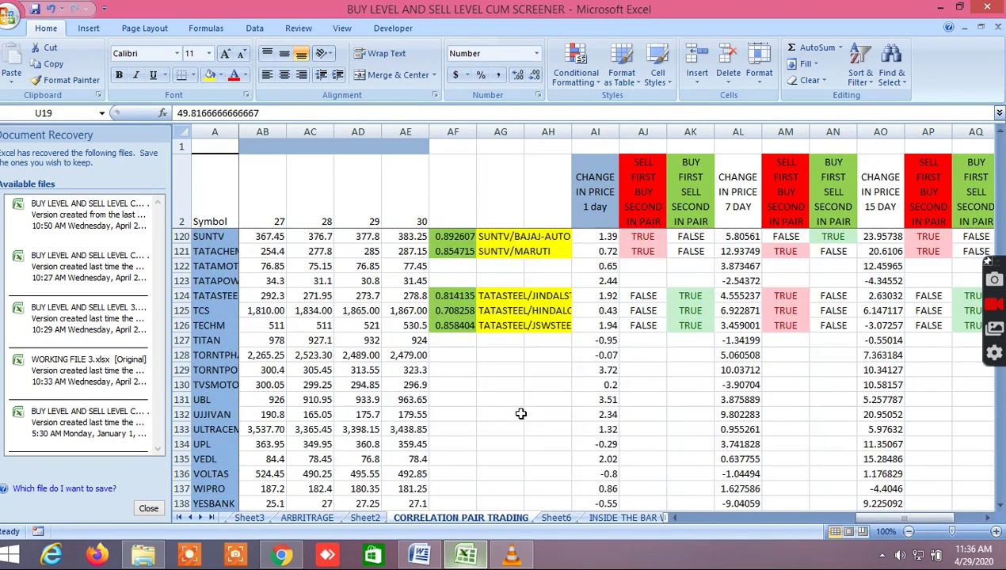
scroll(520, 414, "up", 3)
scroll(521, 414, "up", 3)
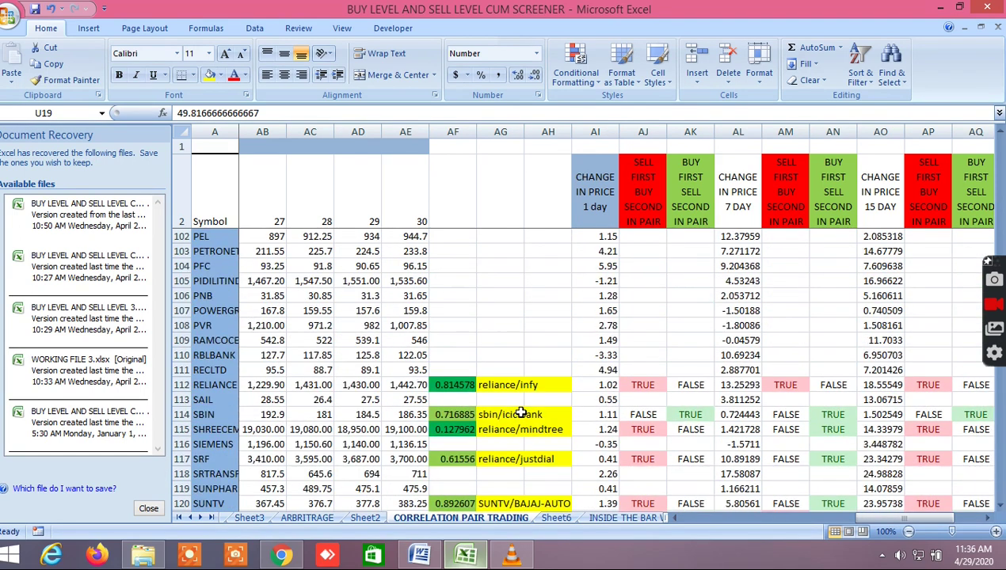
scroll(518, 412, "up", 10)
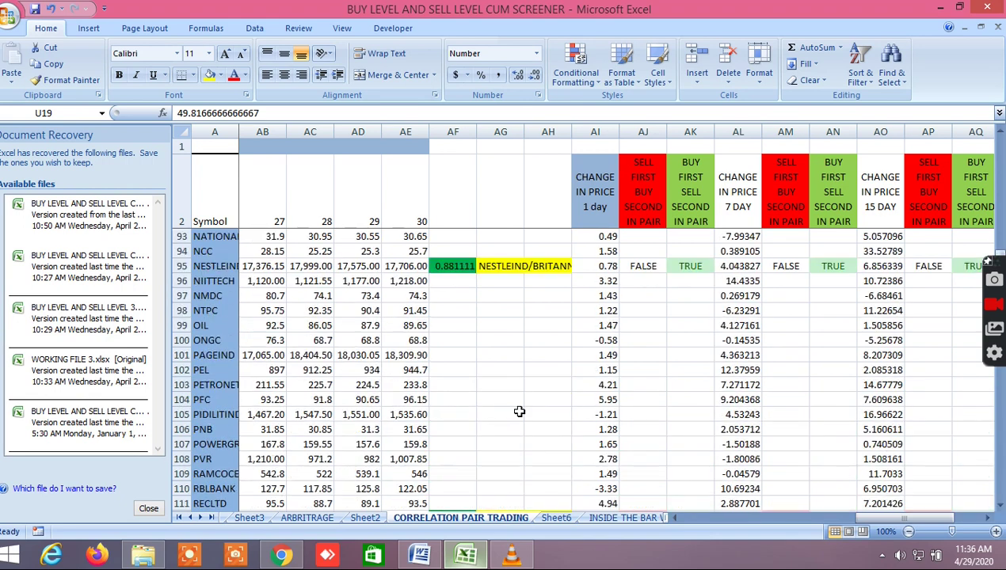
scroll(518, 412, "up", 4)
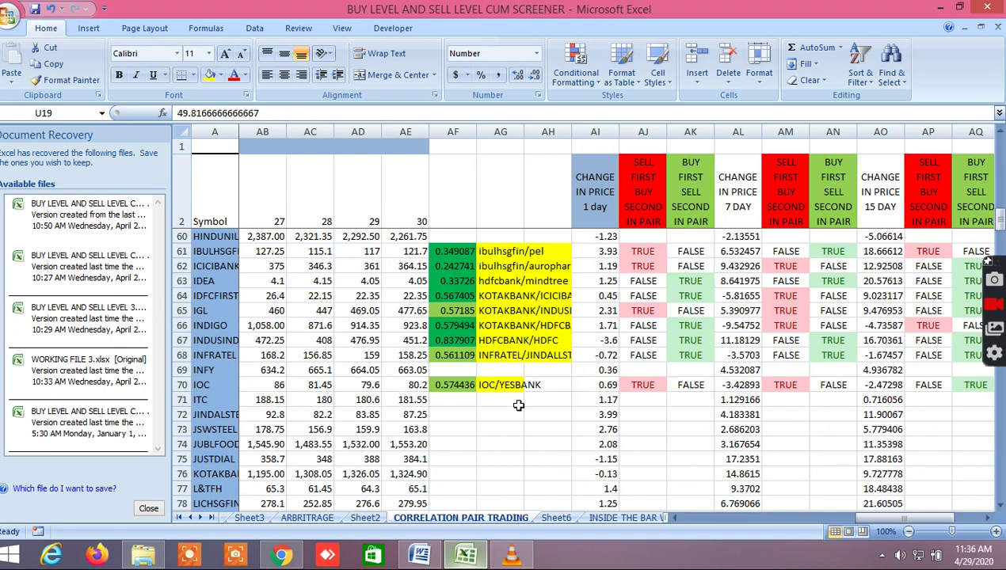
scroll(518, 405, "up", 1)
scroll(518, 404, "up", 6)
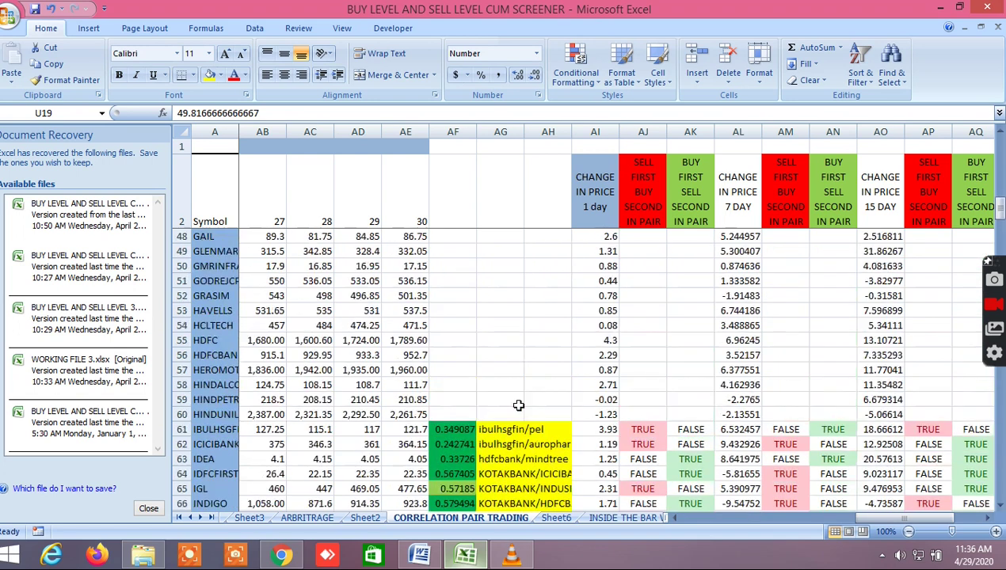
scroll(518, 404, "up", 6)
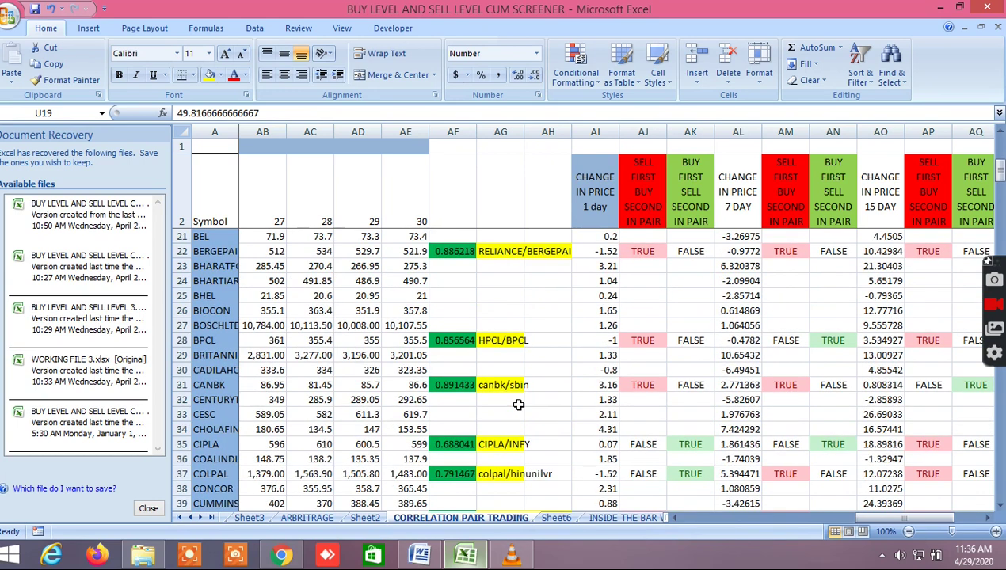
scroll(518, 405, "up", 3)
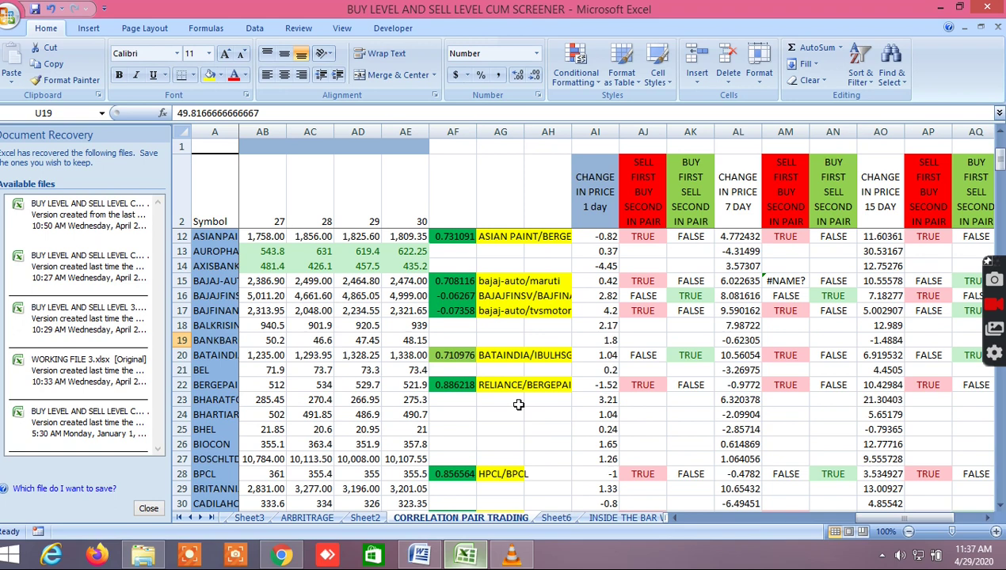
scroll(518, 405, "up", 1)
scroll(518, 405, "up", 1)
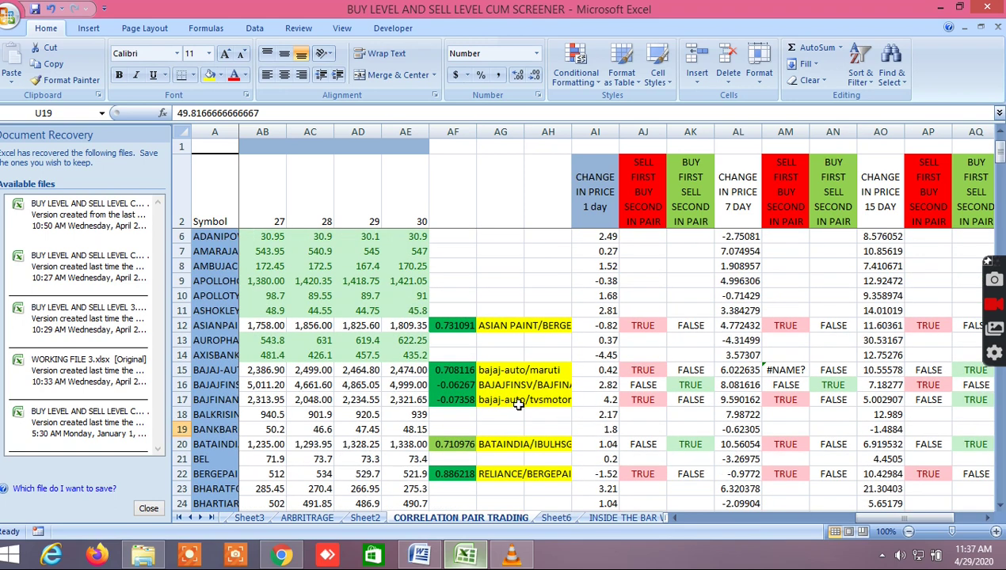
scroll(517, 404, "up", 1)
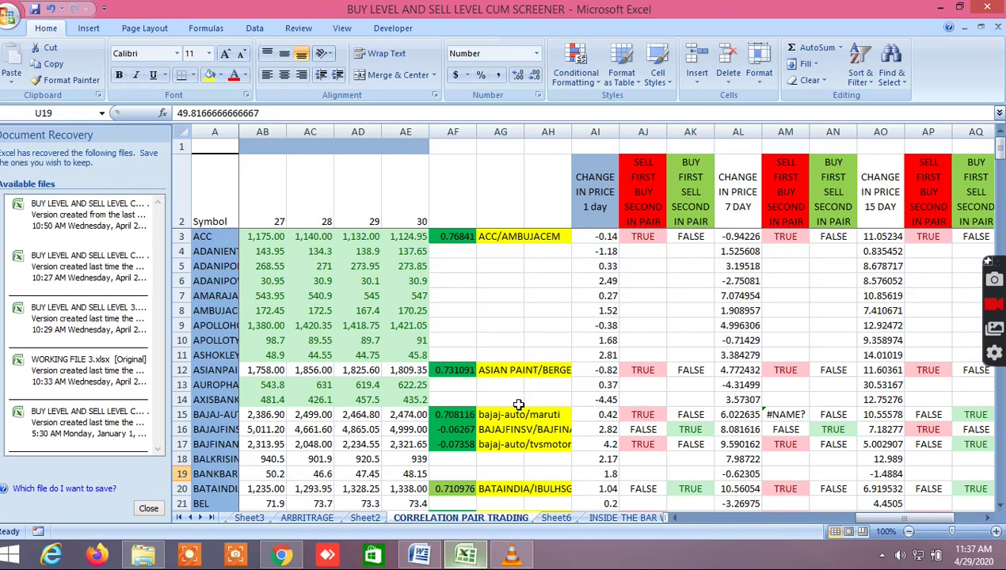
scroll(517, 405, "down", 5)
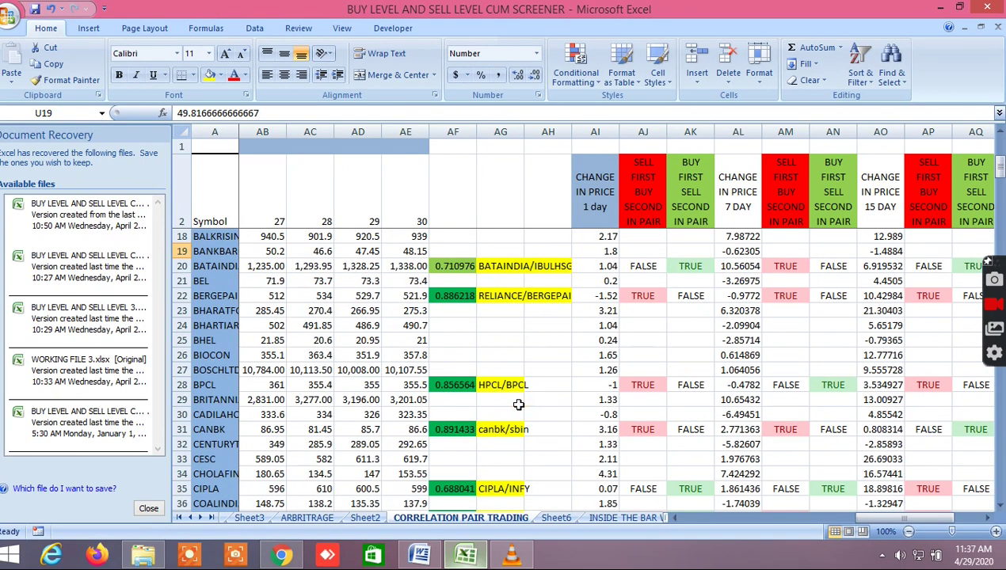
left_click(405, 474)
right_click(282, 555)
key("Escape")
right_click(562, 460)
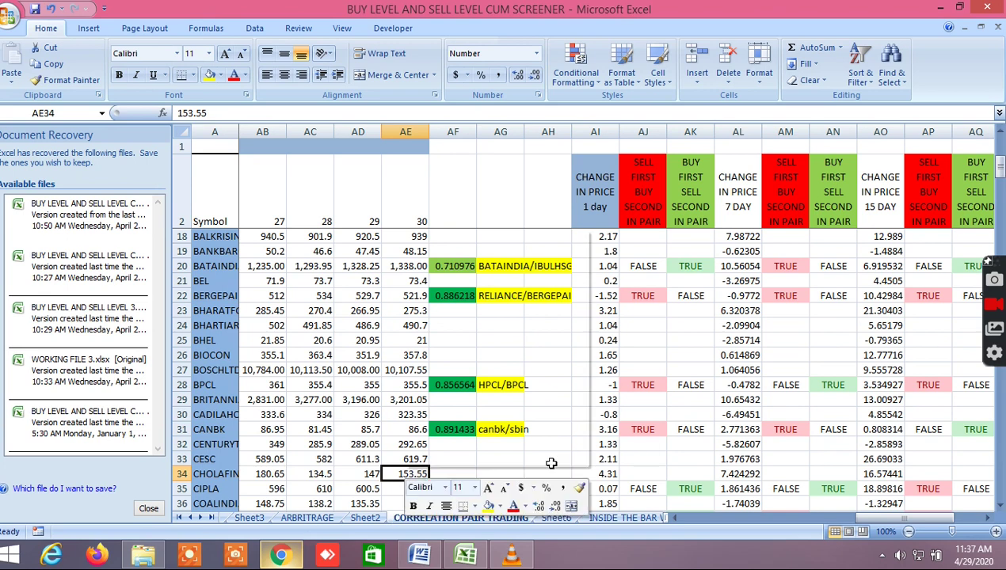
key("Escape")
Glance at the ARBRITRAGE sheet and return to CORRELATION PAIR TRADING to review the pairs from CIPLA/INFY to IOC/YESBANK
key("ctrl+Page_Up")
key("ctrl+Page_Up")
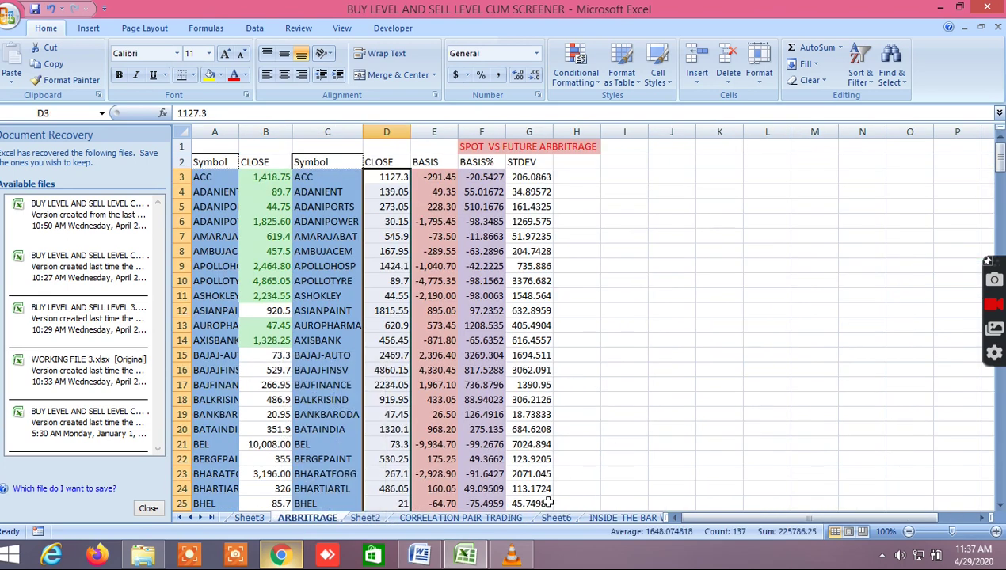
left_click(466, 519)
scroll(559, 474, "down", 10)
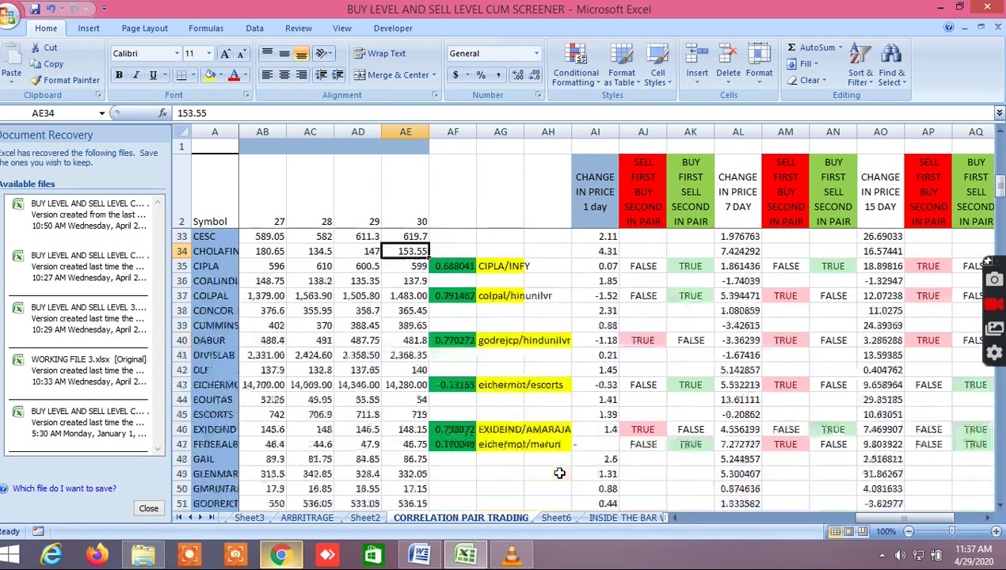
scroll(559, 473, "down", 11)
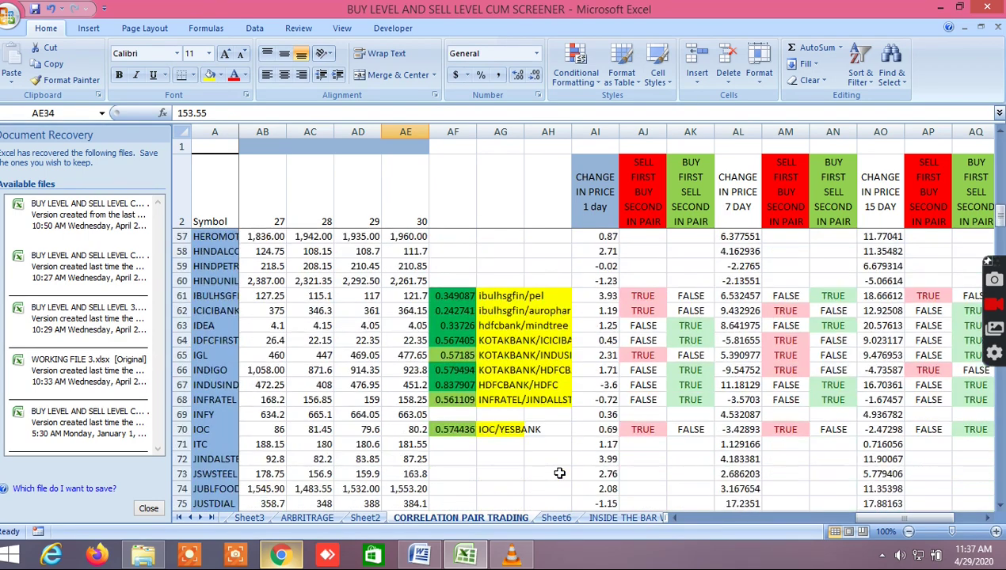
Find the SUNTV/BAJAJ-AUTO pair in the correlation sheet, switch to Kite in Chrome and add SUNTV (NSE) to watchlist 3
scroll(559, 473, "down", 6)
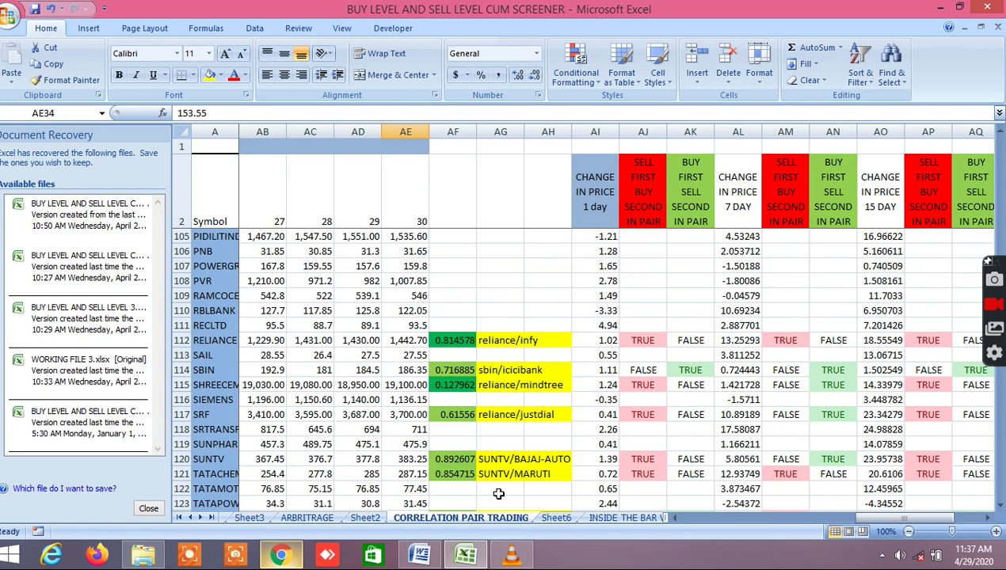
left_click(299, 556)
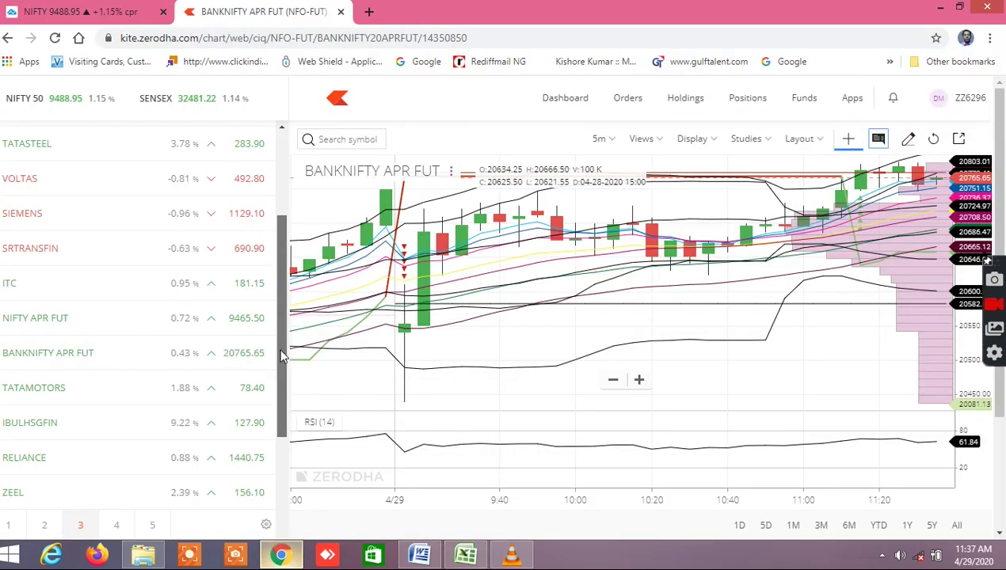
left_click_drag(278, 347, 271, 247)
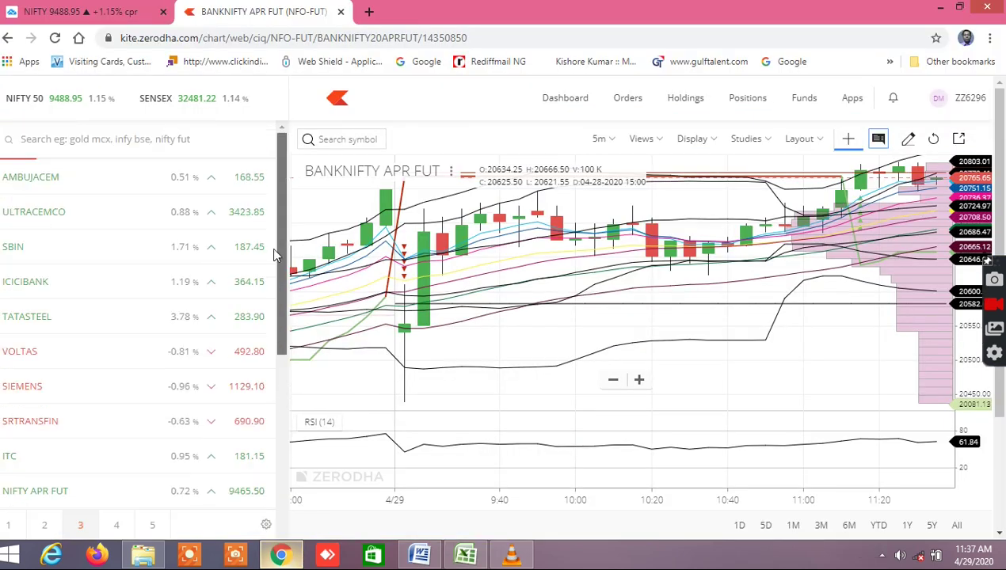
left_click(69, 138)
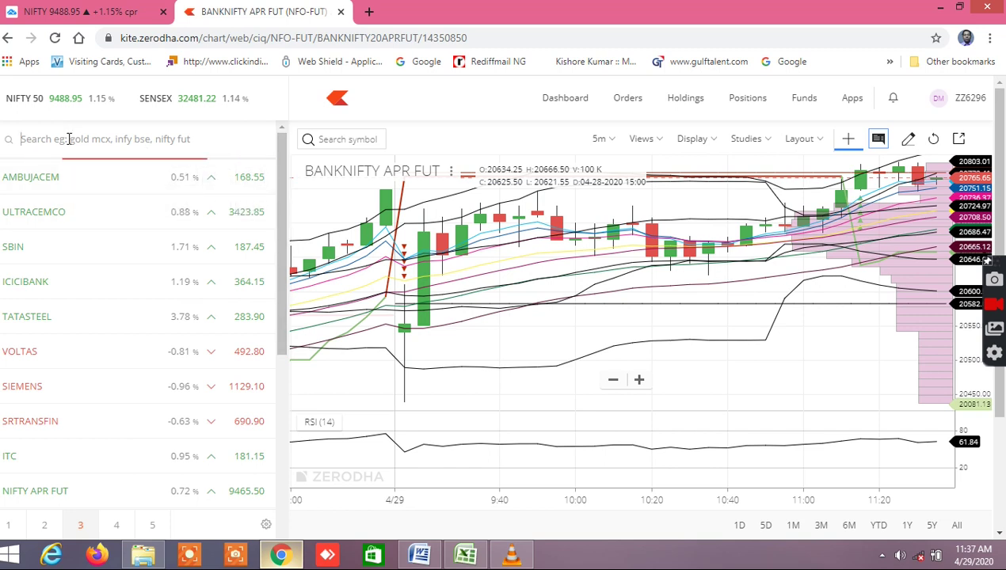
type("sun")
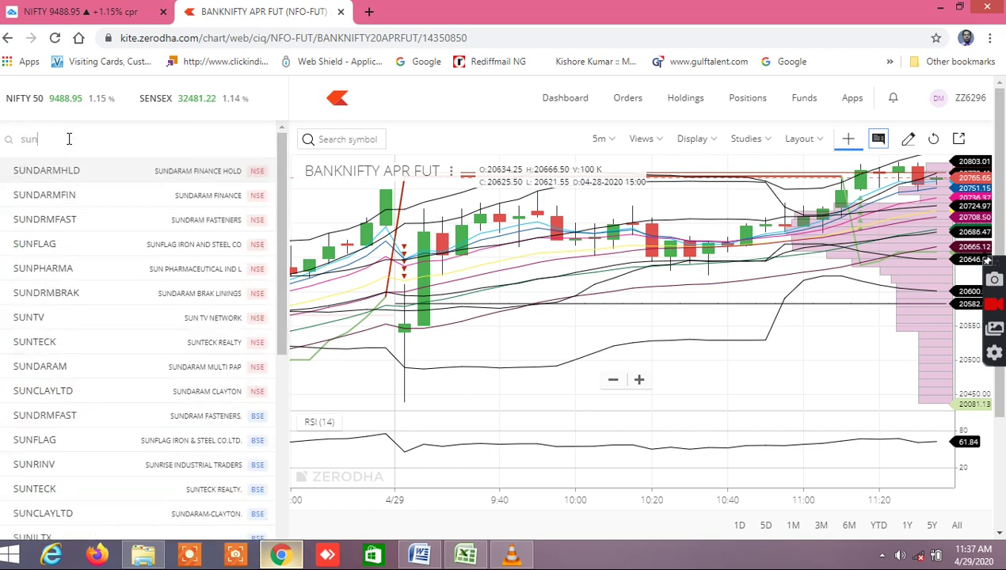
type("tv")
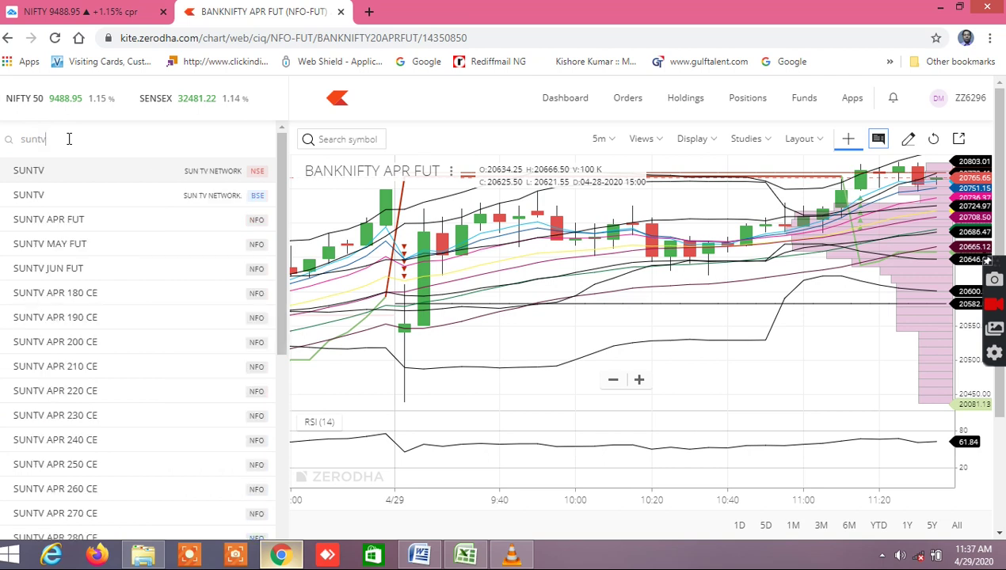
left_click(44, 171)
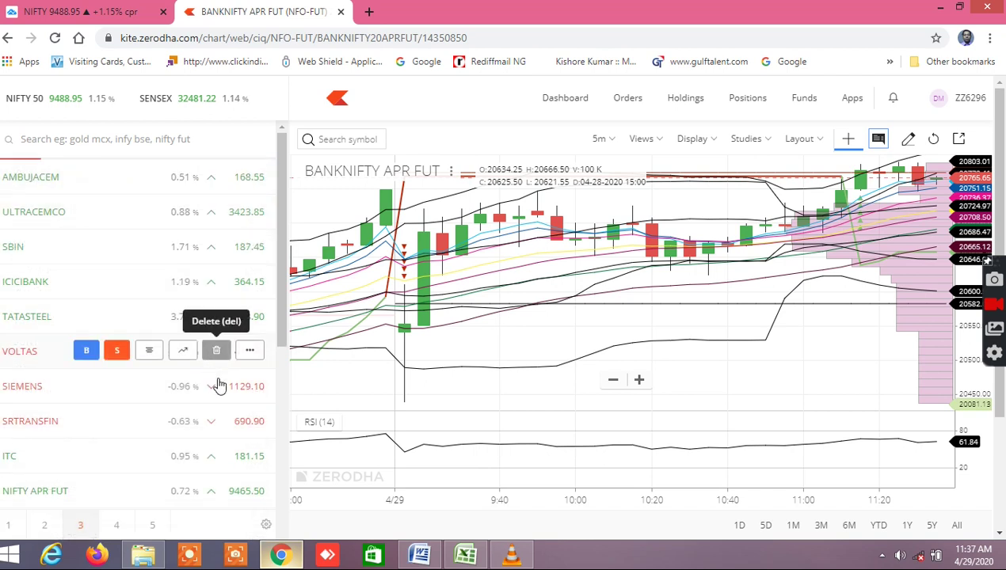
scroll(220, 382, "down", 4)
scroll(277, 394, "down", 3)
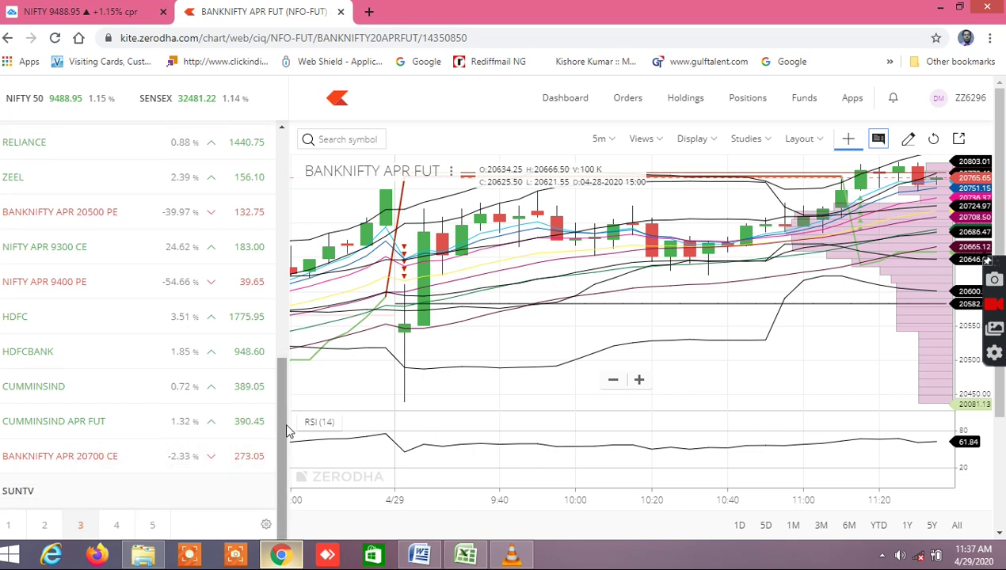
Add BAJAJ-AUTO to the same Kite watchlist and compare its quote with SUNTV's at the end of the list
scroll(276, 395, "up", 8)
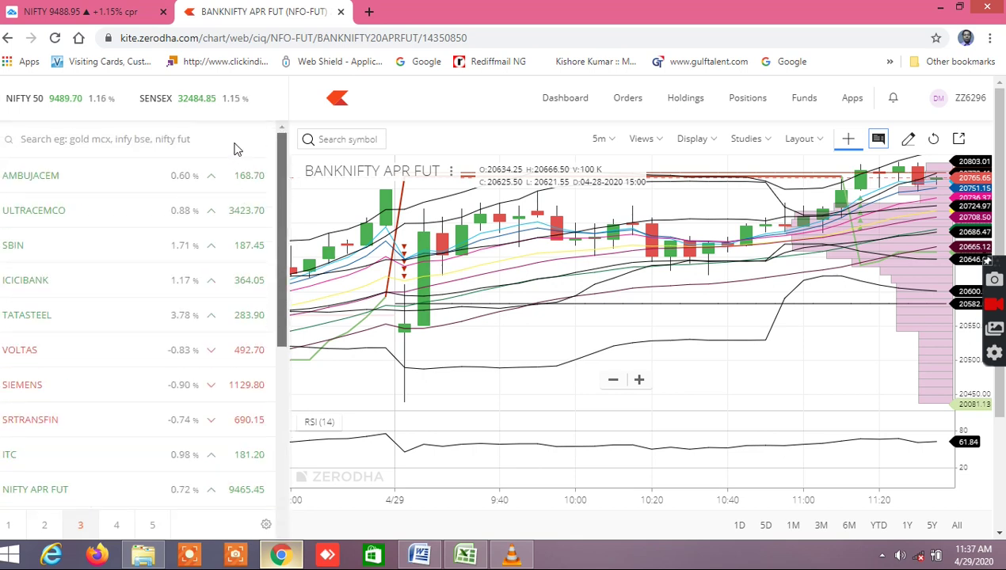
left_click(95, 138)
type("baj")
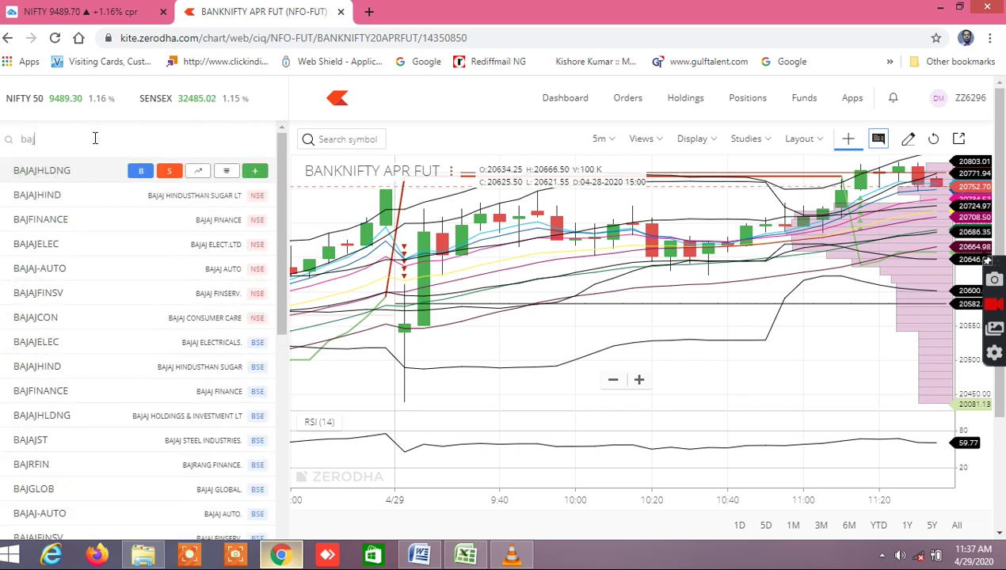
type("aj-autro")
left_click(41, 173)
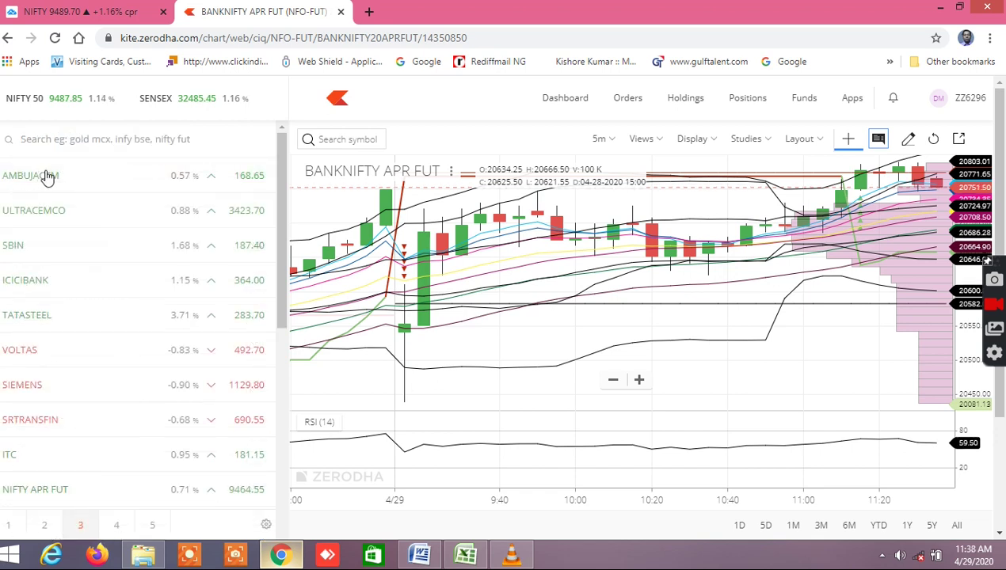
left_click_drag(276, 288, 283, 527)
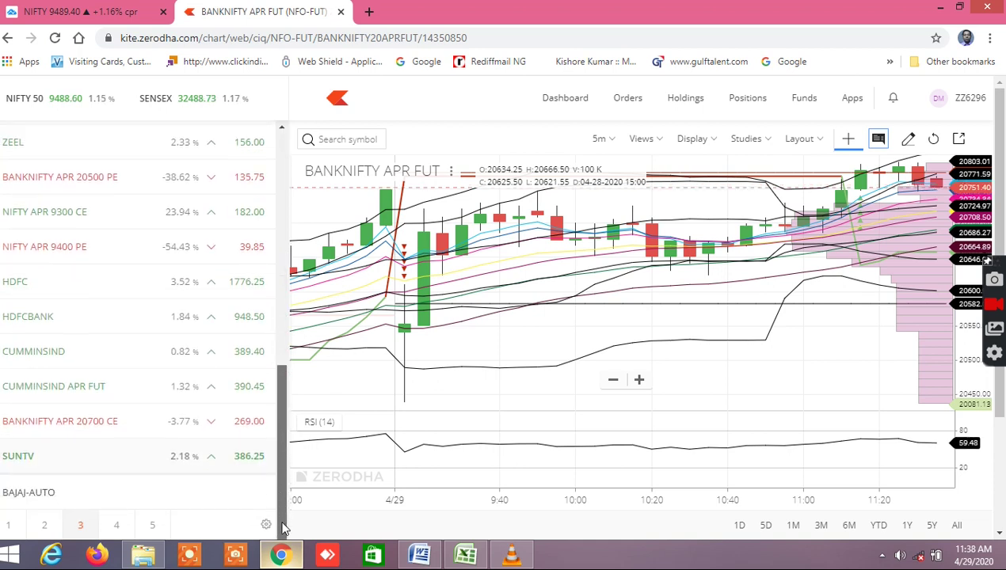
mouse_move(224, 446)
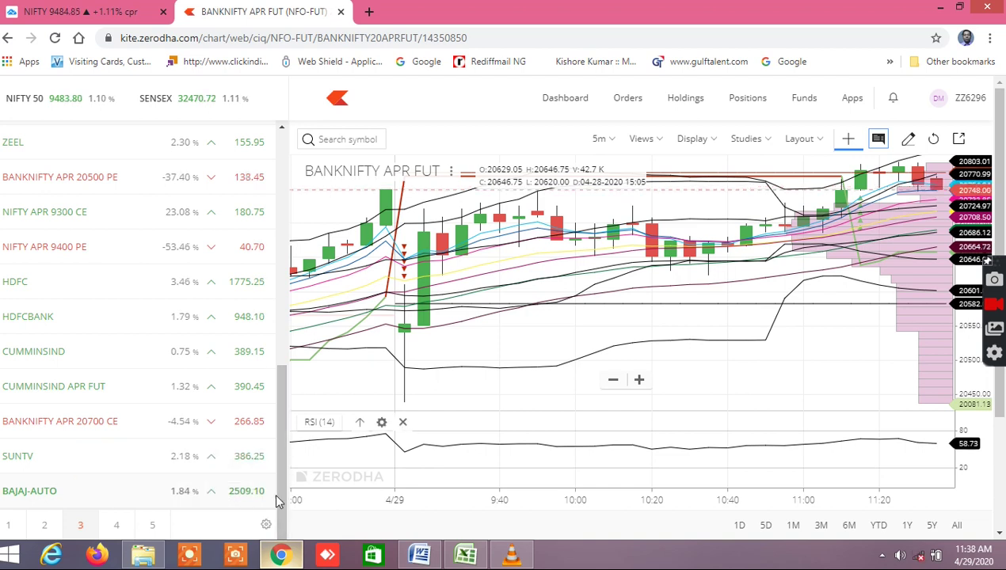
mouse_move(231, 499)
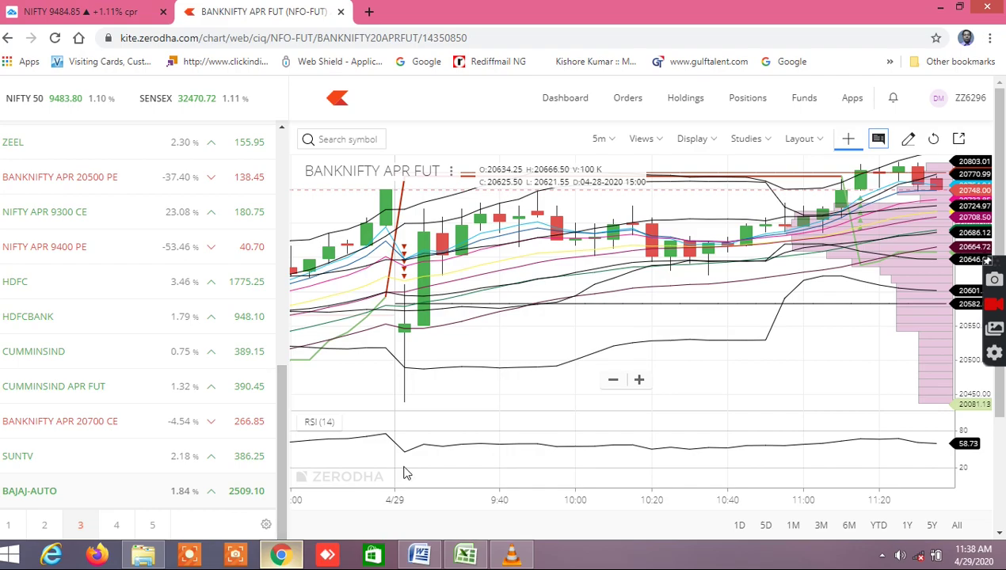
Return to the Excel workbook and examine the ARBRITRAGE sheet's spot versus future basis columns from ACC down to ONGC and back
left_click(467, 555)
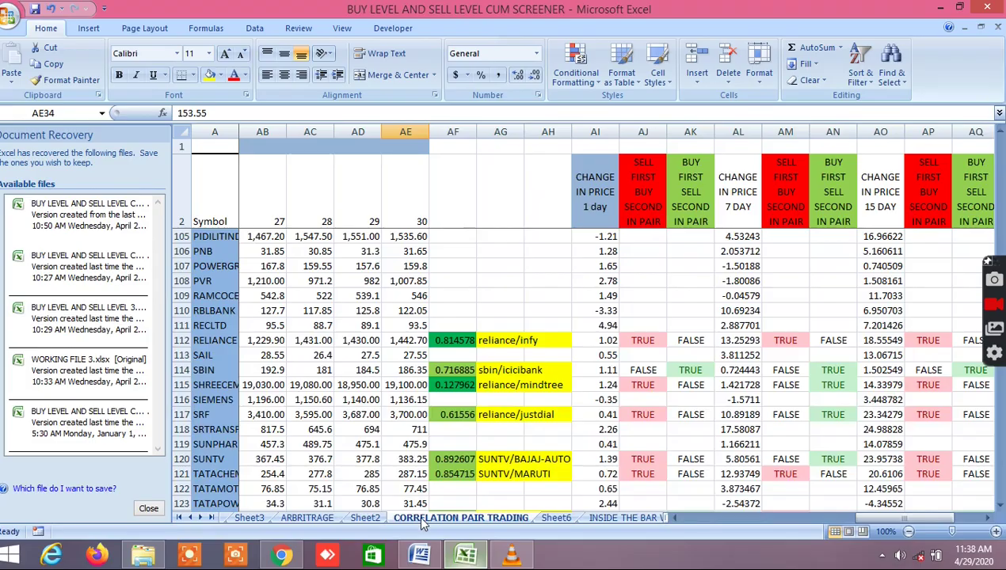
left_click(319, 519)
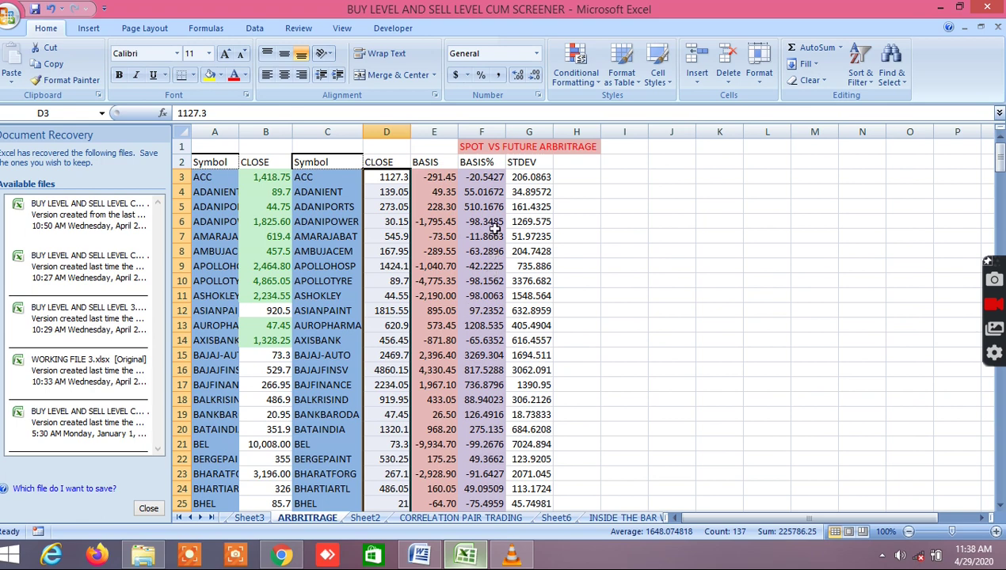
scroll(495, 229, "down", 5)
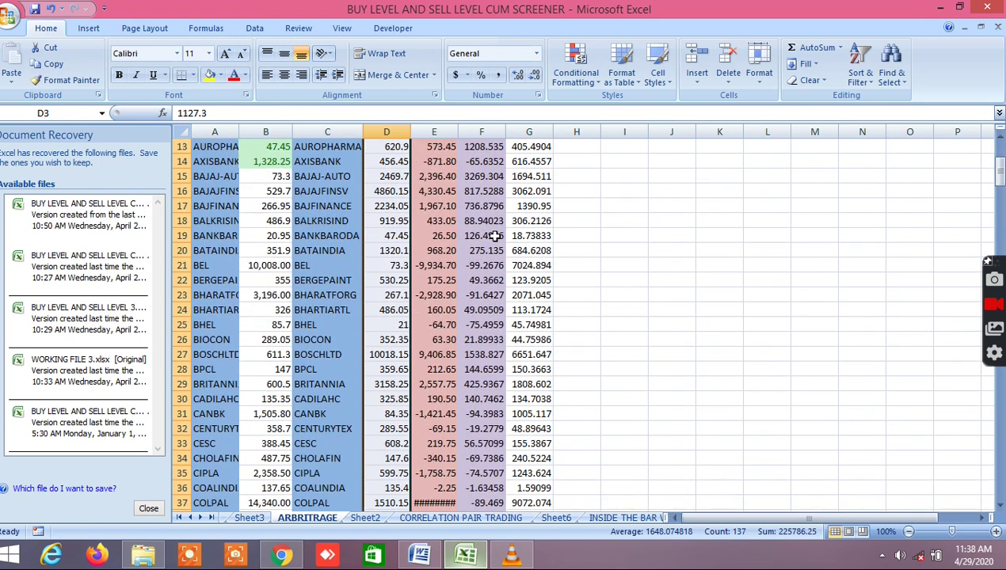
scroll(495, 238, "down", 3)
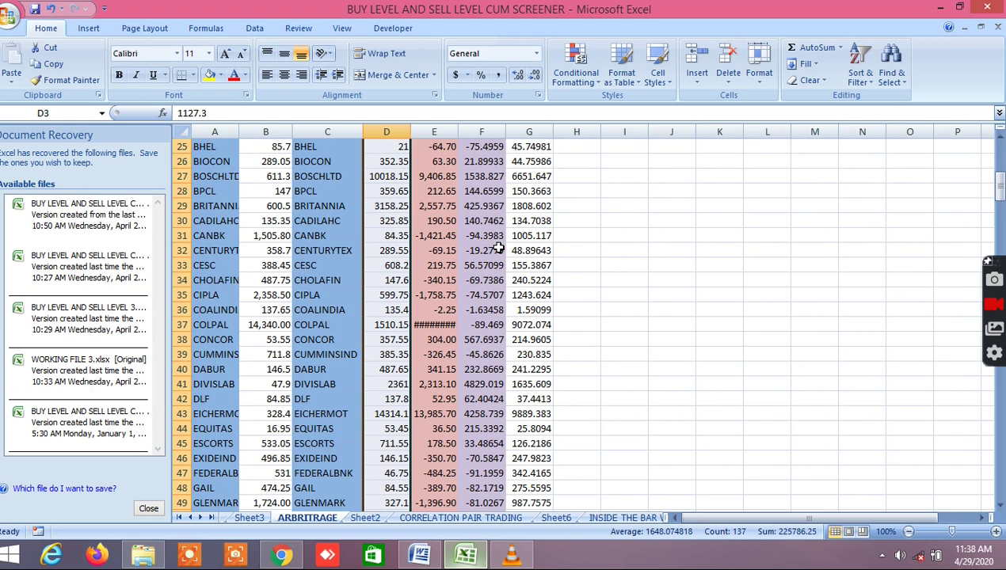
scroll(499, 254, "down", 7)
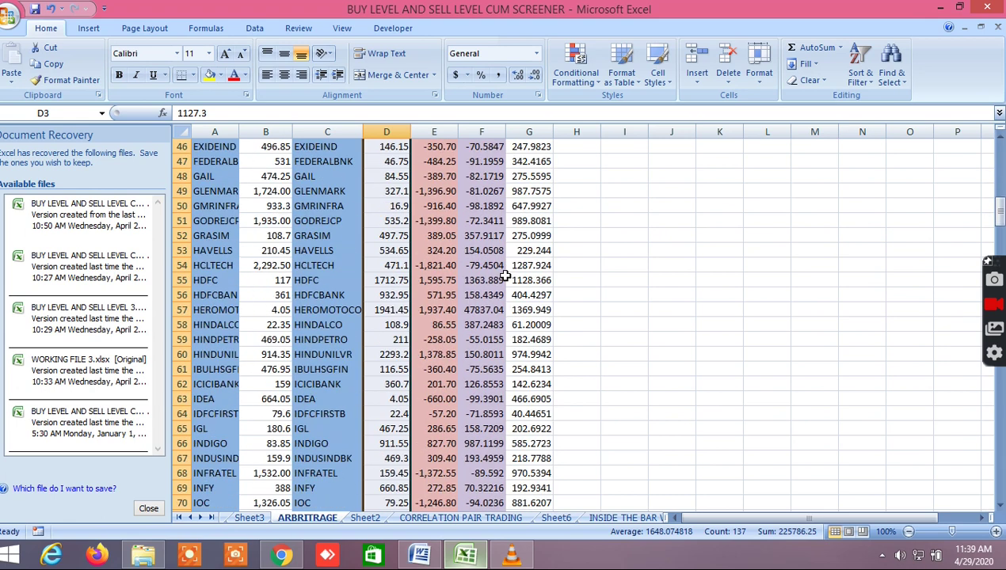
scroll(504, 275, "down", 3)
scroll(504, 275, "down", 5)
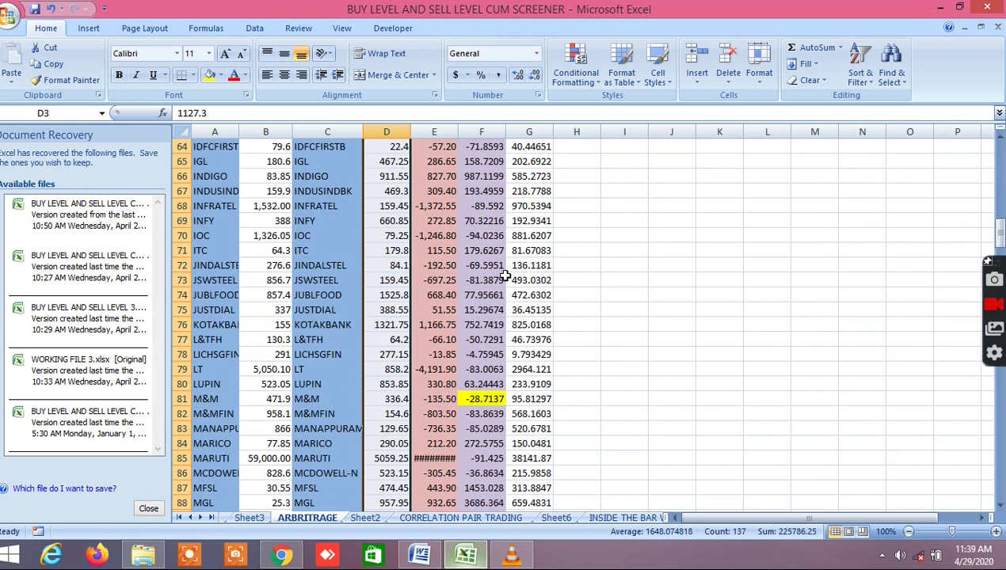
scroll(499, 305, "down", 5)
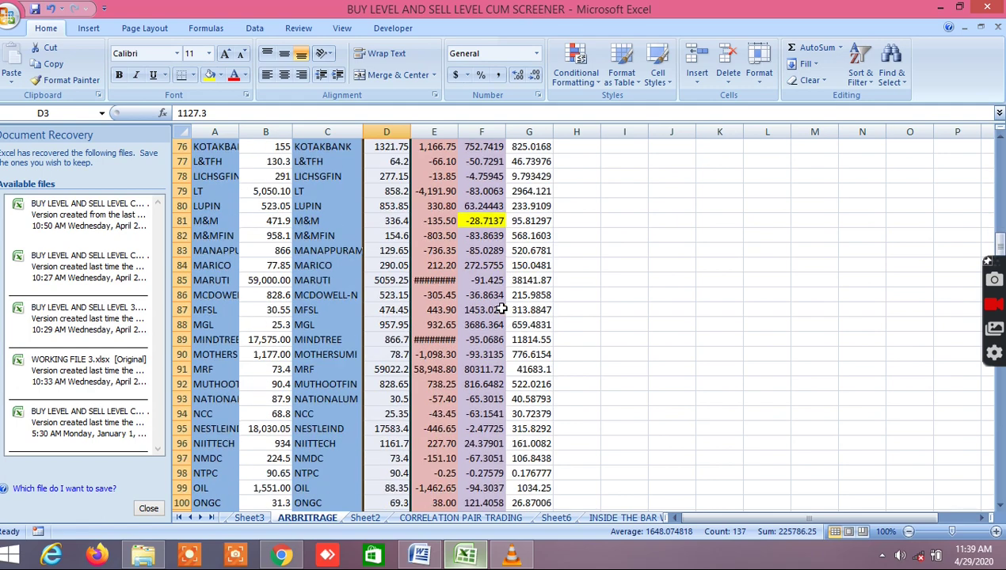
scroll(500, 311, "up", 4)
scroll(501, 311, "up", 12)
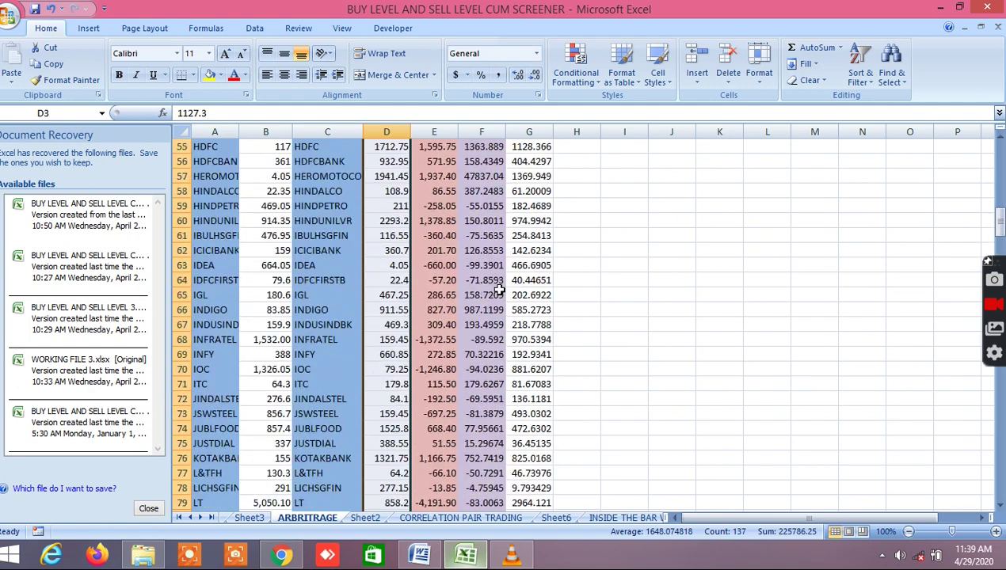
scroll(497, 282, "up", 12)
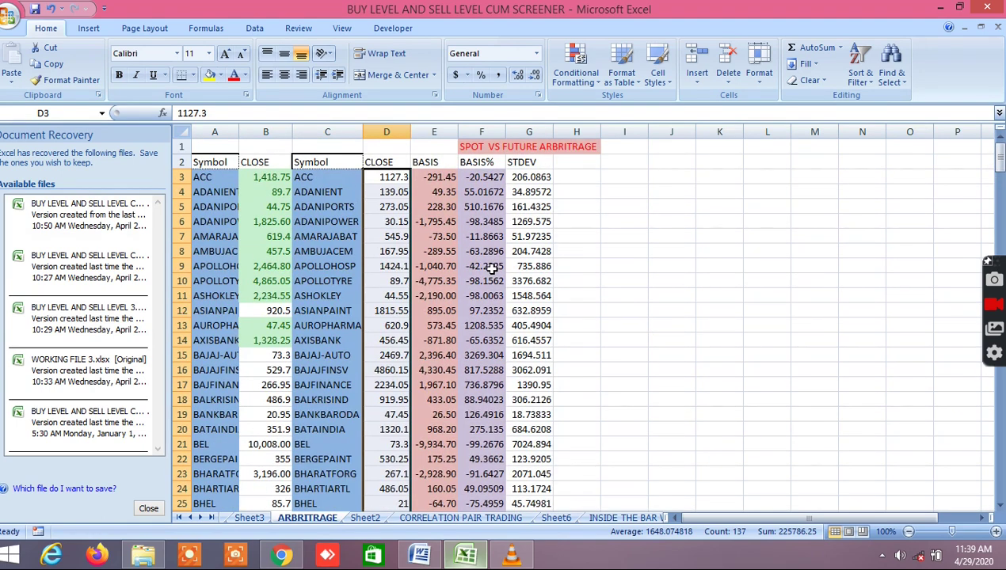
Review the ARBRITRAGE sheet's basis and standard deviation values down to ZEEL and the figures below the table
scroll(491, 269, "down", 4)
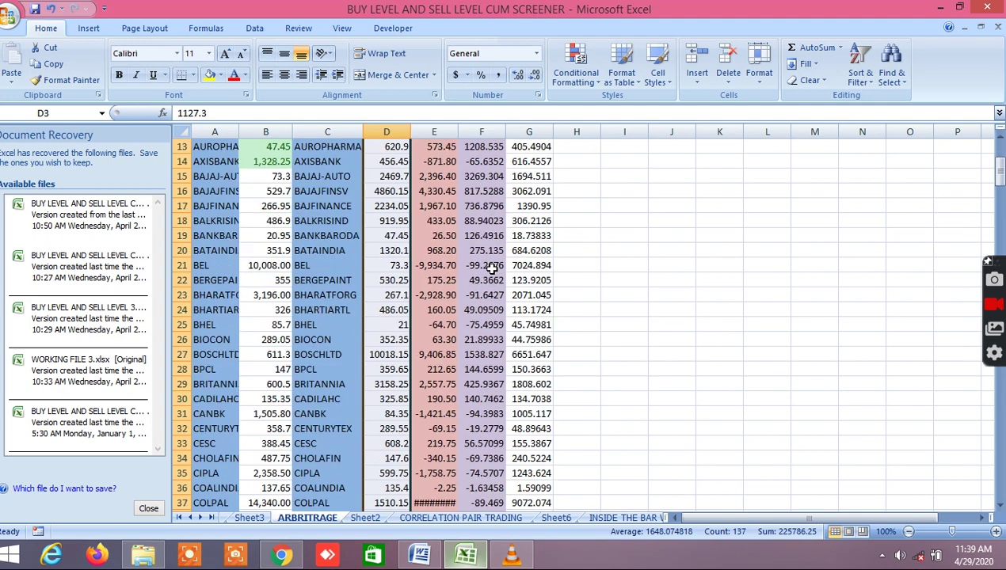
scroll(492, 269, "down", 7)
scroll(491, 269, "down", 6)
scroll(492, 269, "down", 5)
scroll(492, 269, "down", 13)
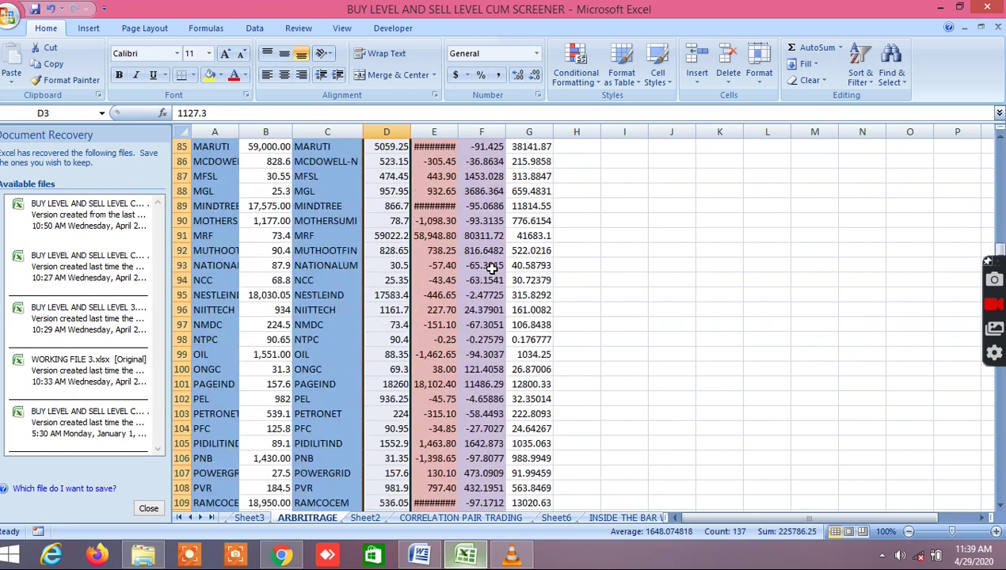
scroll(491, 269, "down", 9)
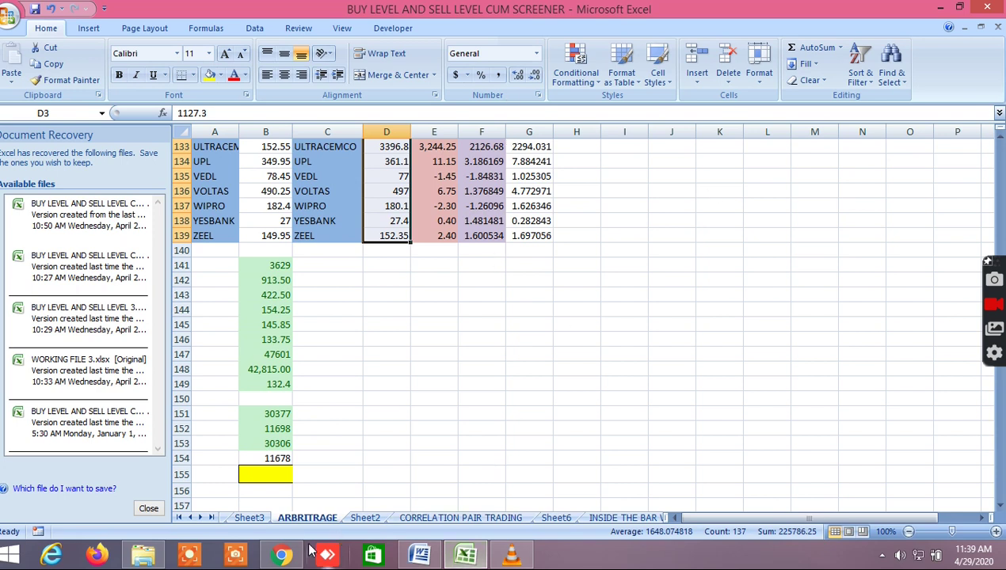
Switch back to Kite in Chrome and check the watchlist quotes from BANKNIFTY APR FUT to SUNTV and BAJAJ-AUTO
left_click(287, 553)
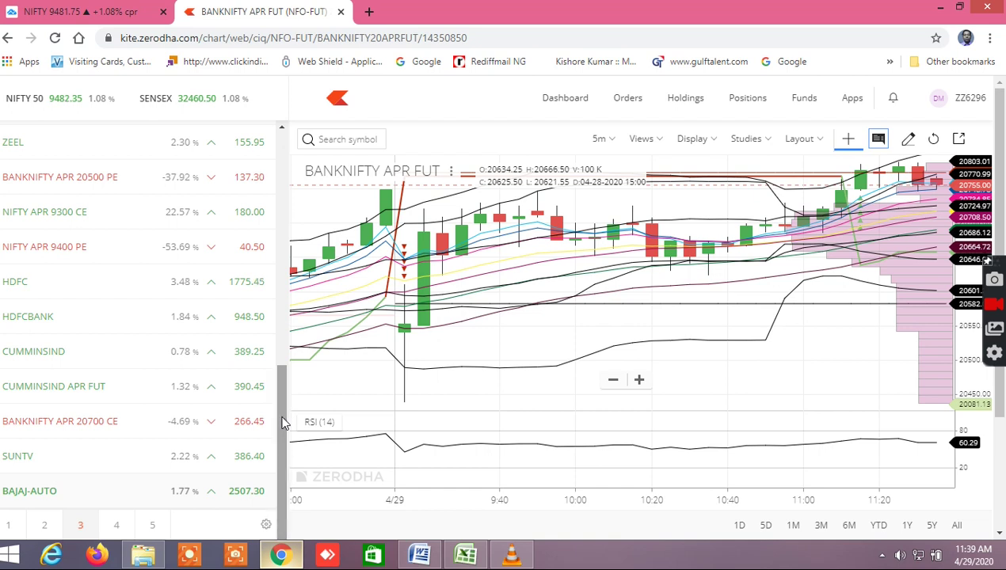
mouse_move(283, 421)
left_mouse_down()
mouse_move(287, 409)
mouse_move(281, 421)
left_mouse_up()
scroll(275, 379, "up", 3)
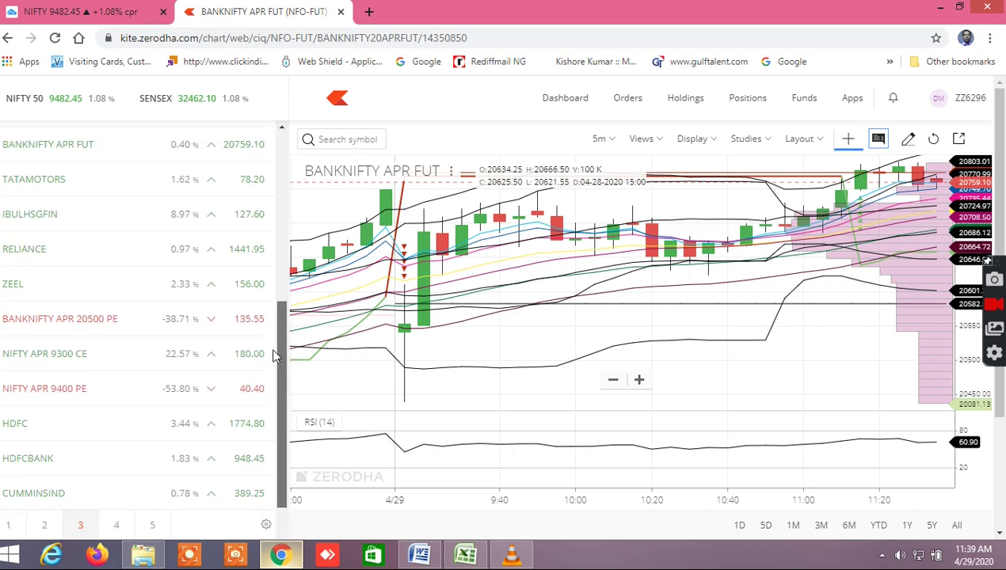
scroll(274, 352, "up", 2)
scroll(272, 339, "up", 1)
scroll(271, 345, "down", 2)
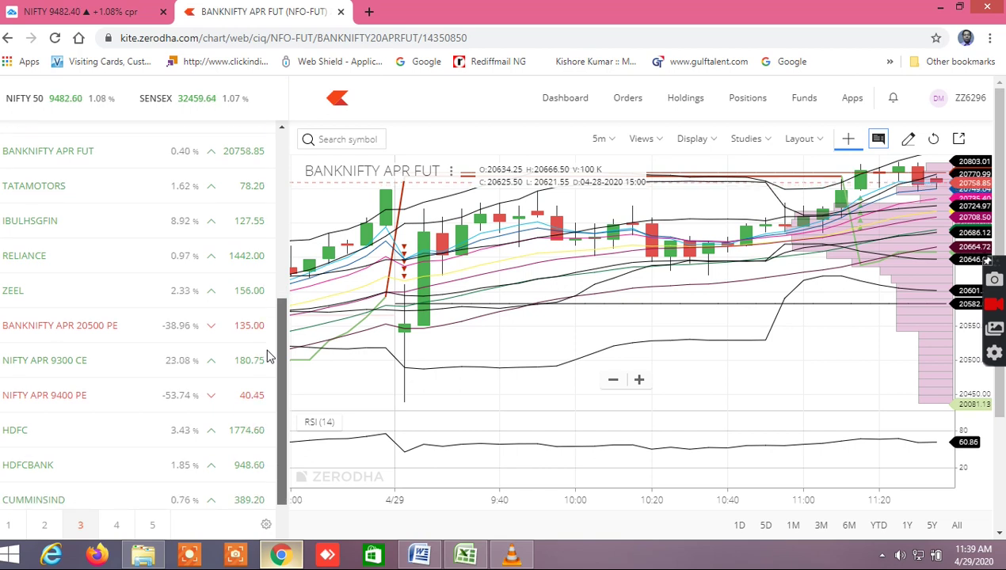
scroll(265, 356, "down", 3)
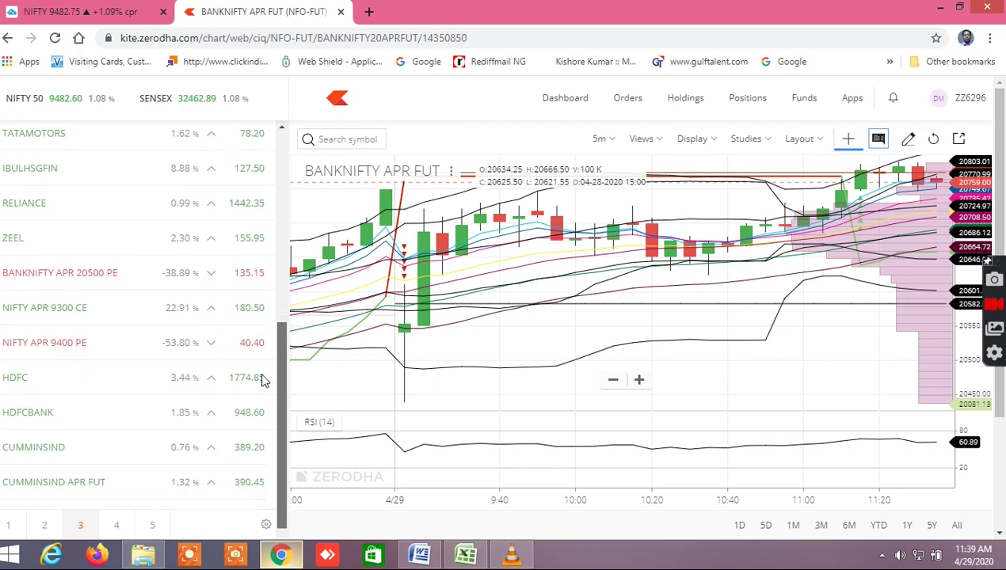
scroll(266, 416, "down", 1)
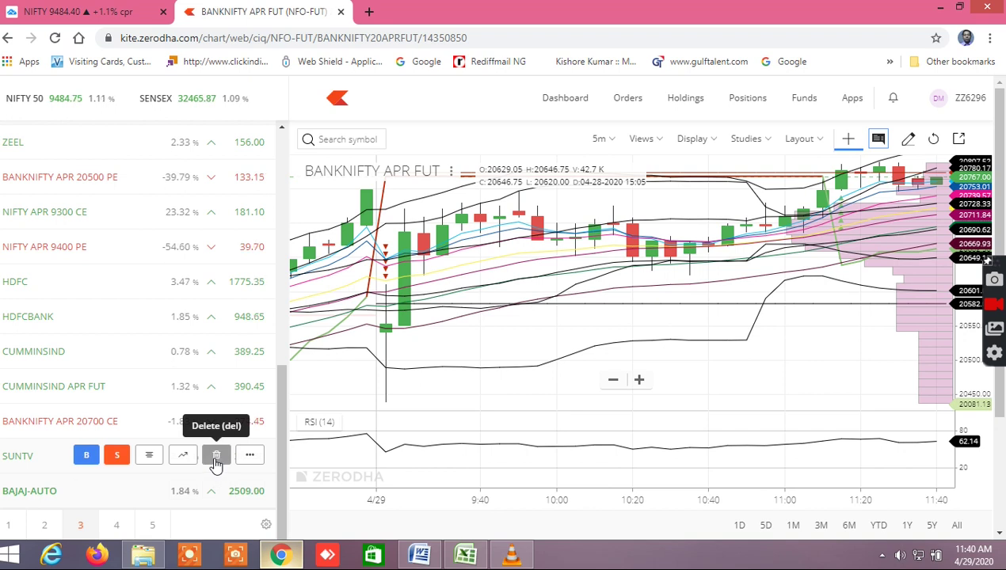
mouse_move(297, 426)
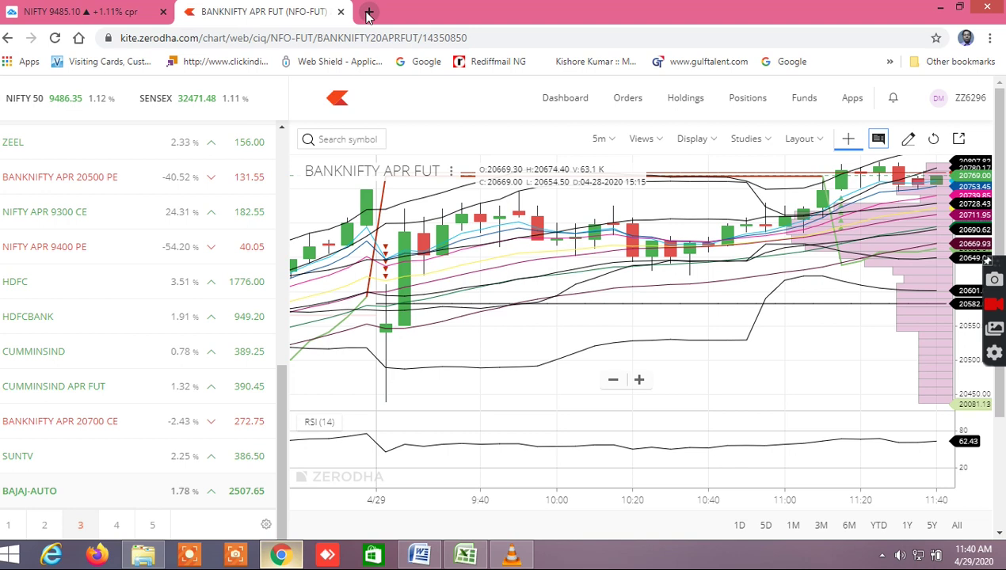
Search Google for "arbitrage moneycontrol" in a new browser tab
left_click(368, 12)
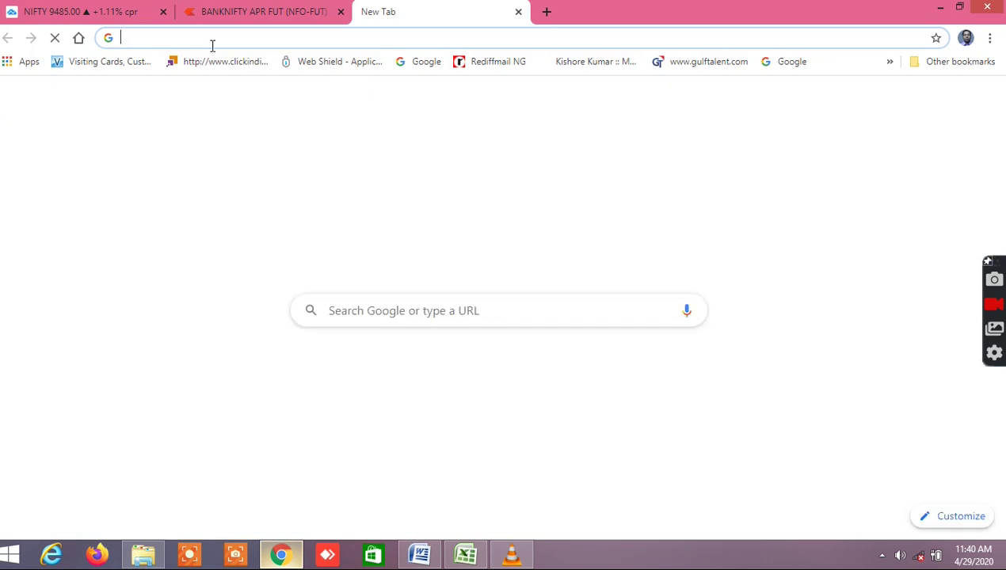
type("arbitrage")
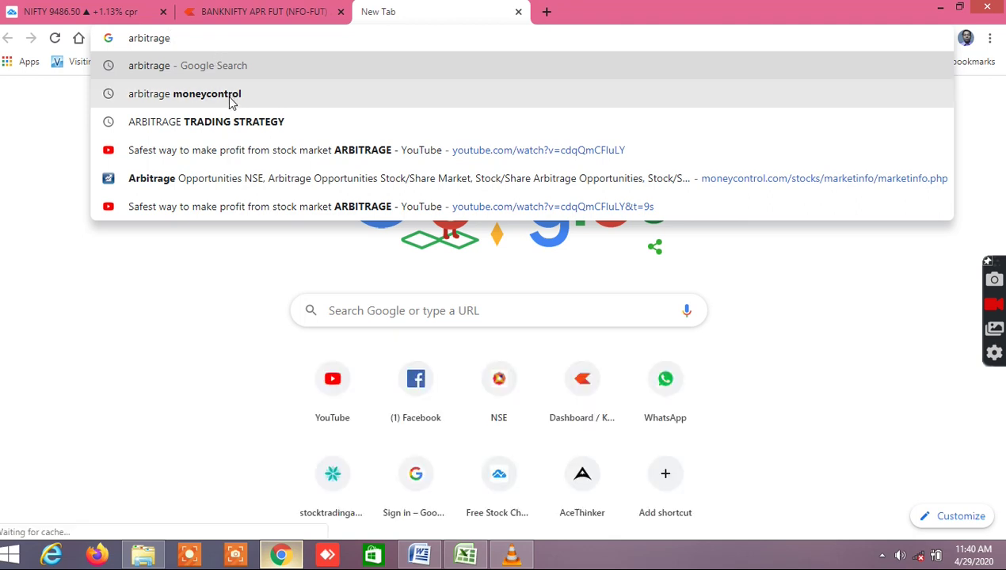
left_click(279, 94)
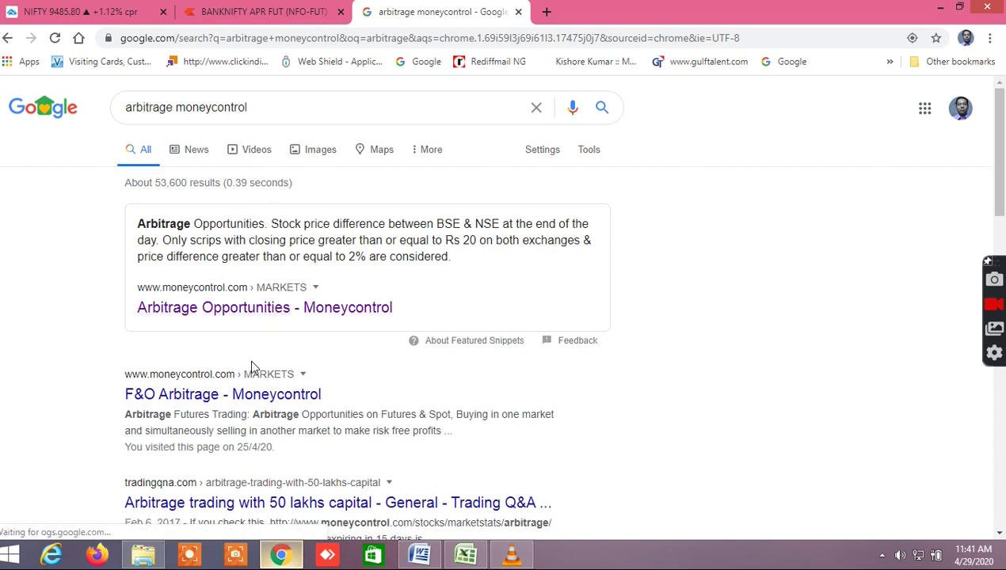
Try Moneycontrol's F&O Arbitrage search result, and review the BSE and NSE price differences on its Arbitrage Opportunities page
left_click(219, 397)
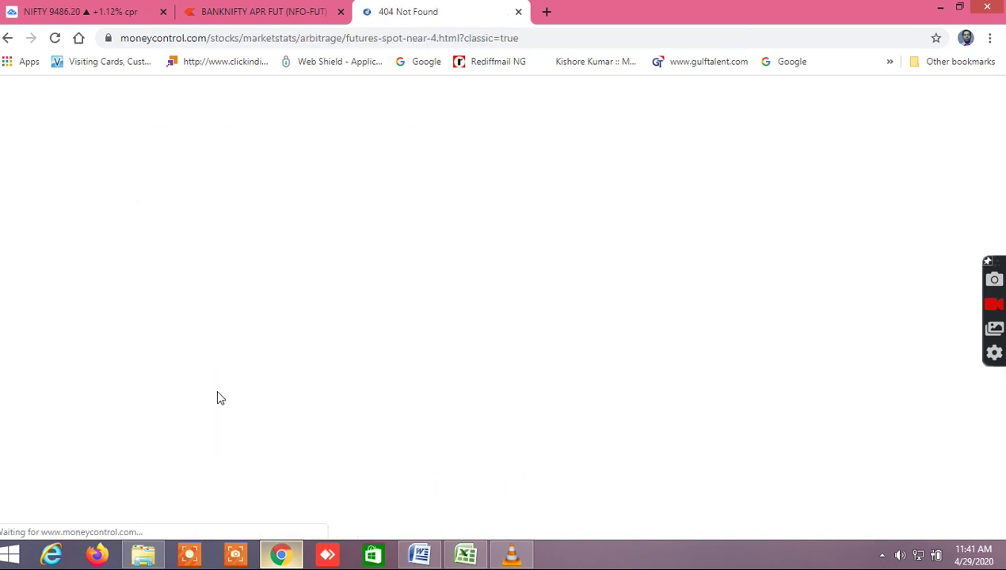
left_click(8, 39)
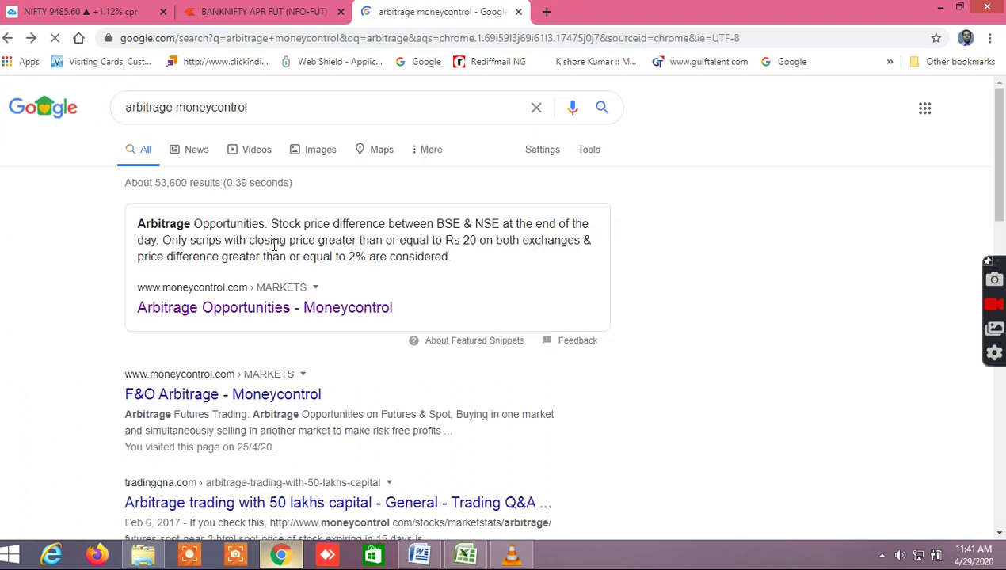
left_click(271, 315)
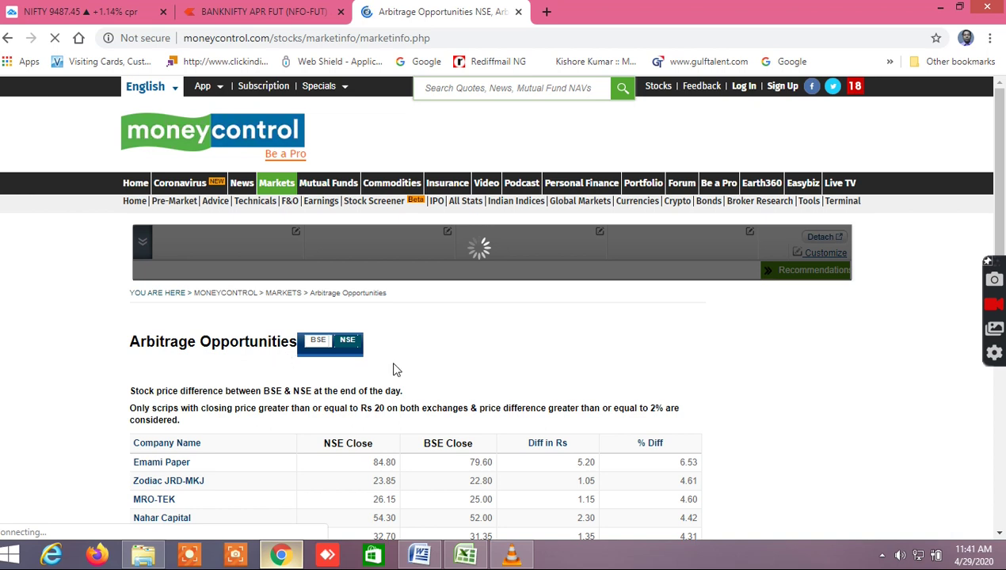
scroll(544, 358, "down", 5)
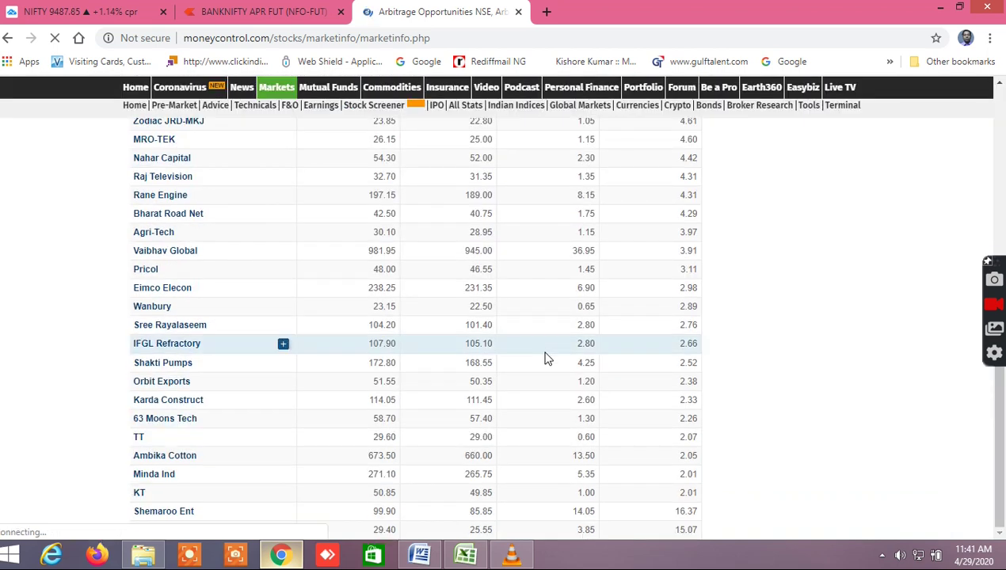
scroll(544, 358, "up", 5)
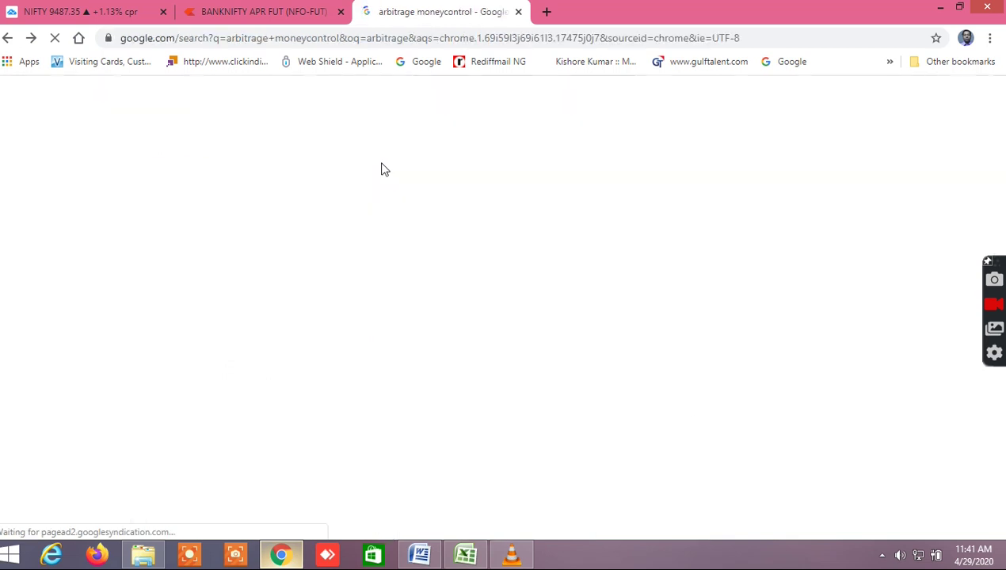
Retry the F&O Arbitrage result from Moneycontrol and return to the search results
scroll(375, 190, "down", 2)
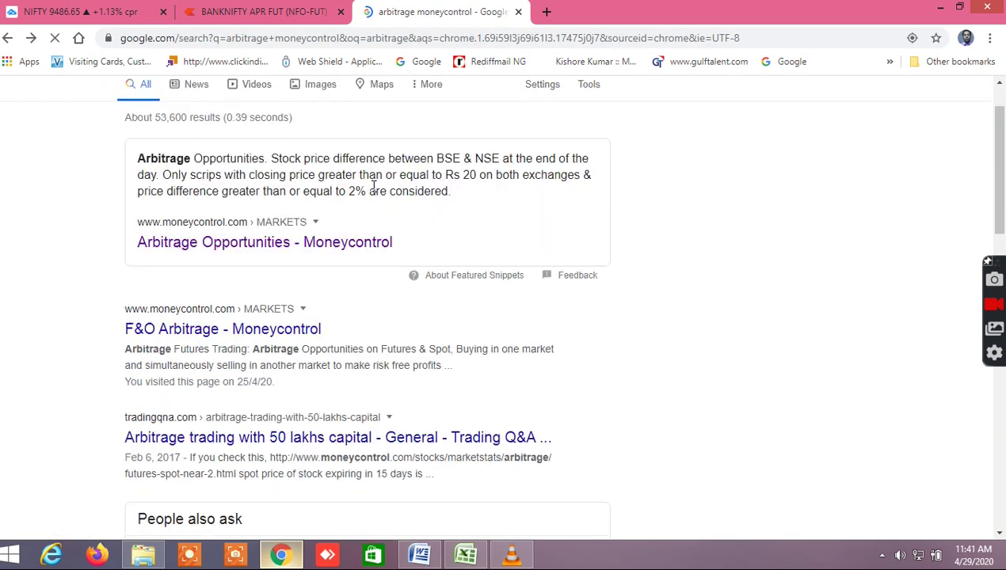
left_click(278, 250)
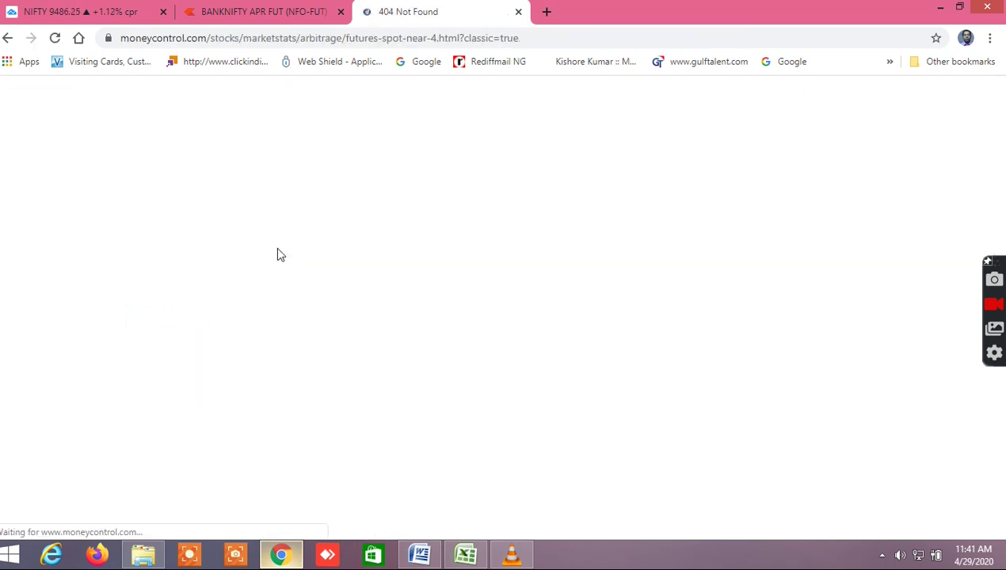
left_click(7, 38)
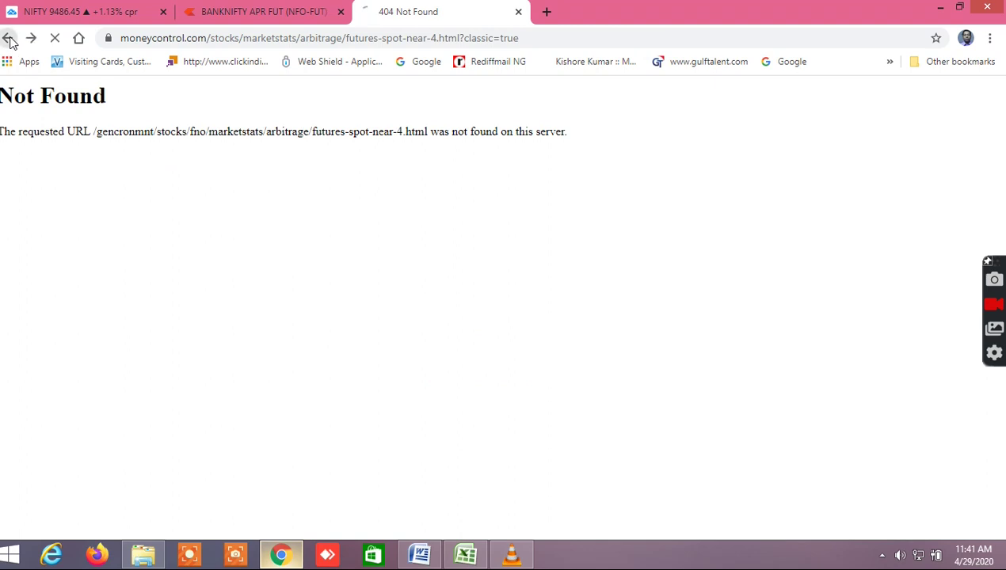
Look through the remaining search results, view IIFL's Arbitrage Opportunities page and return to the results
scroll(324, 253, "down", 3)
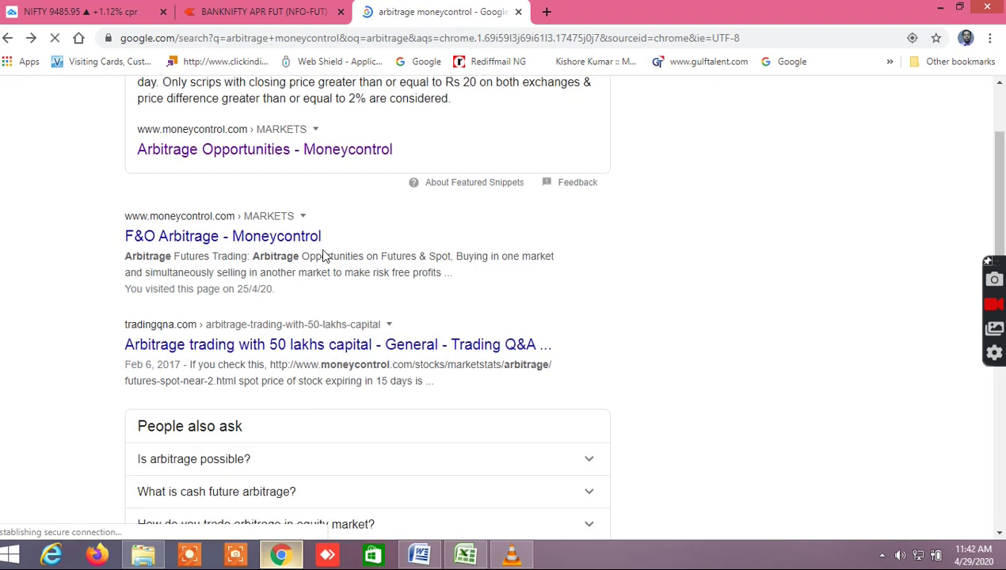
scroll(323, 253, "down", 1)
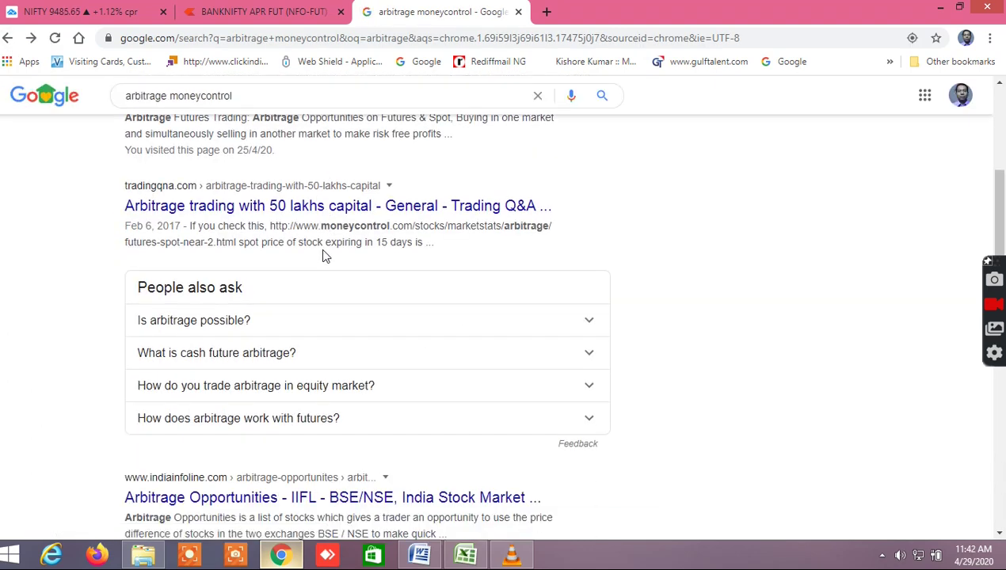
scroll(322, 255, "down", 2)
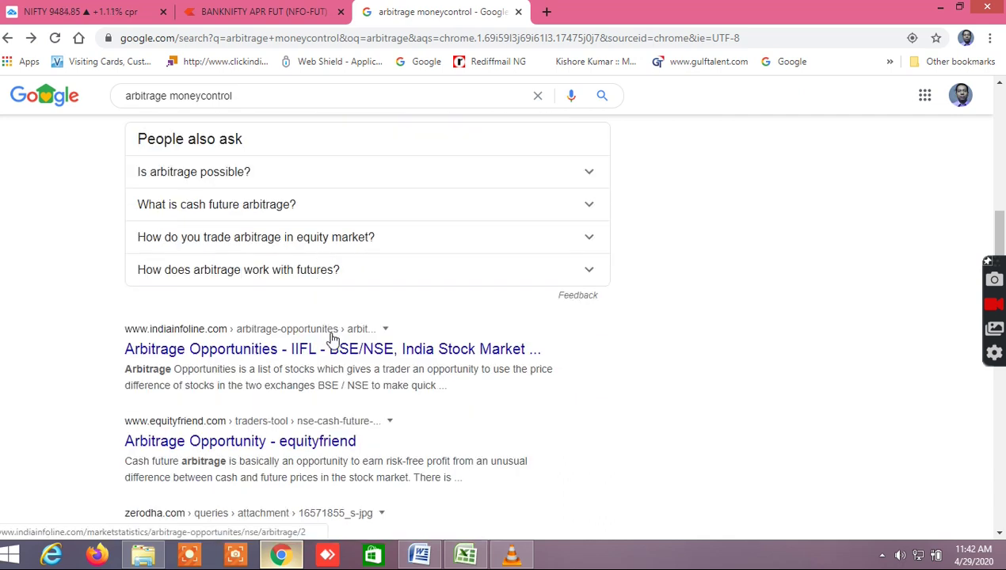
left_click(532, 353)
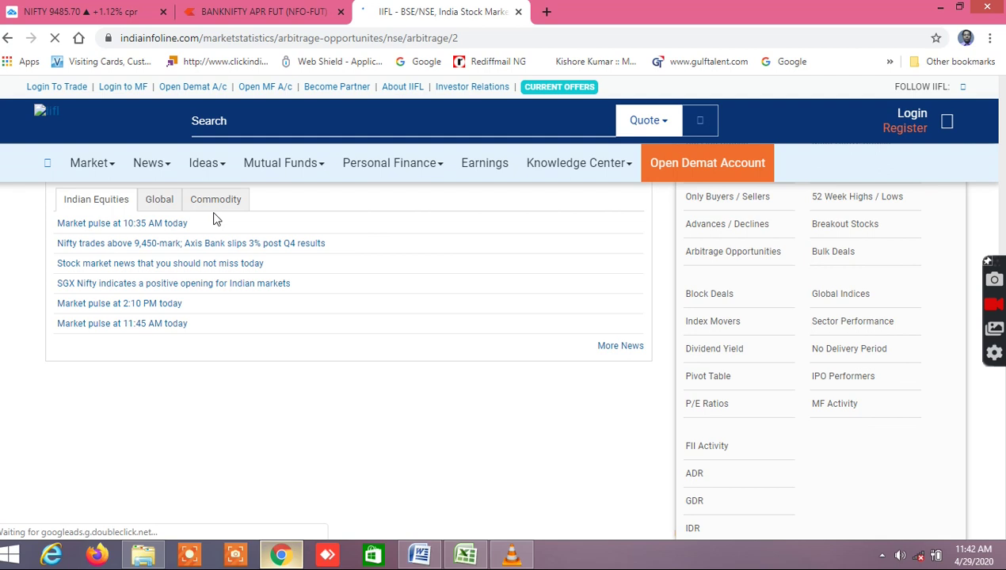
left_click(8, 40)
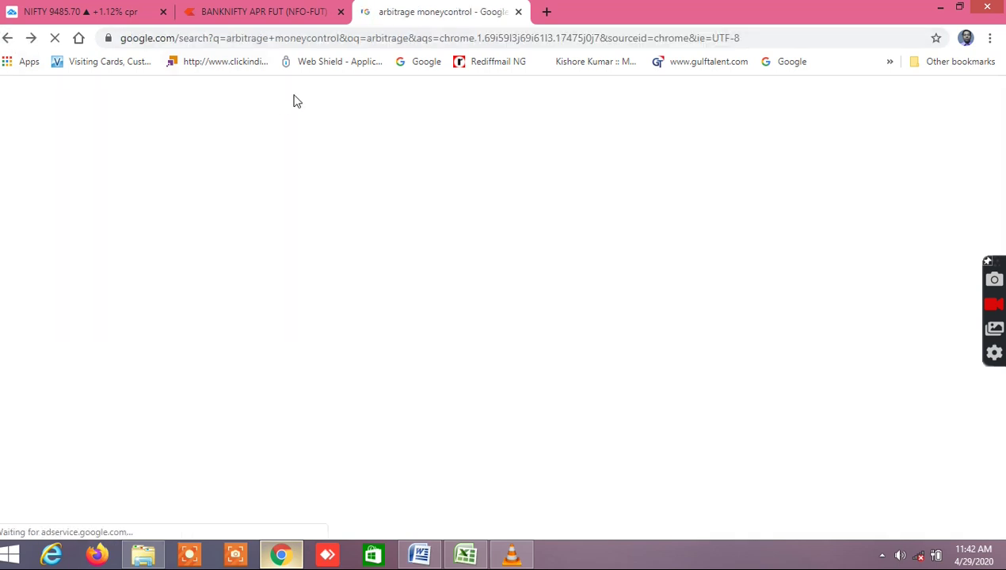
scroll(321, 212, "up", 5)
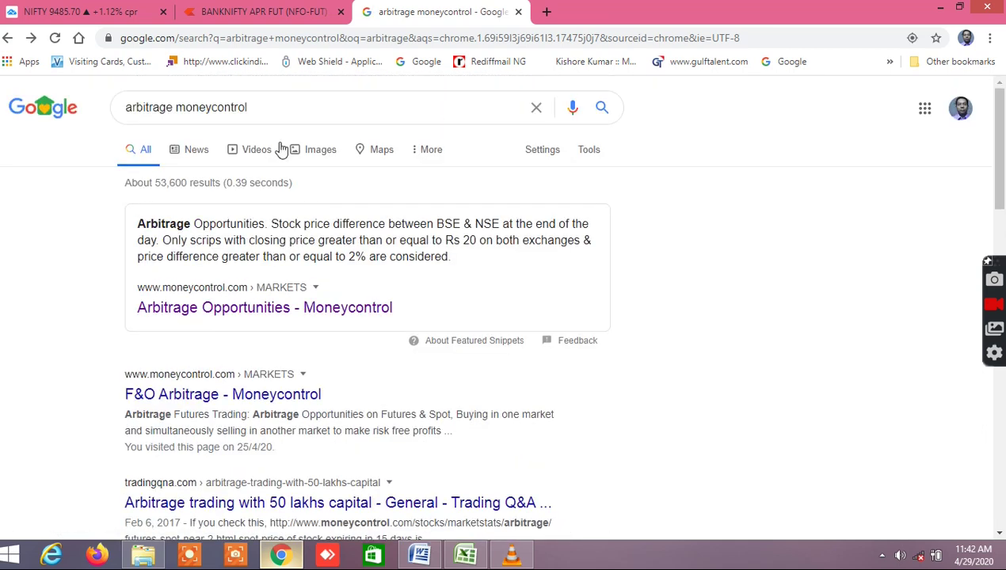
Change the Google search query to "arbitrage basis" and run the search
left_click(263, 108)
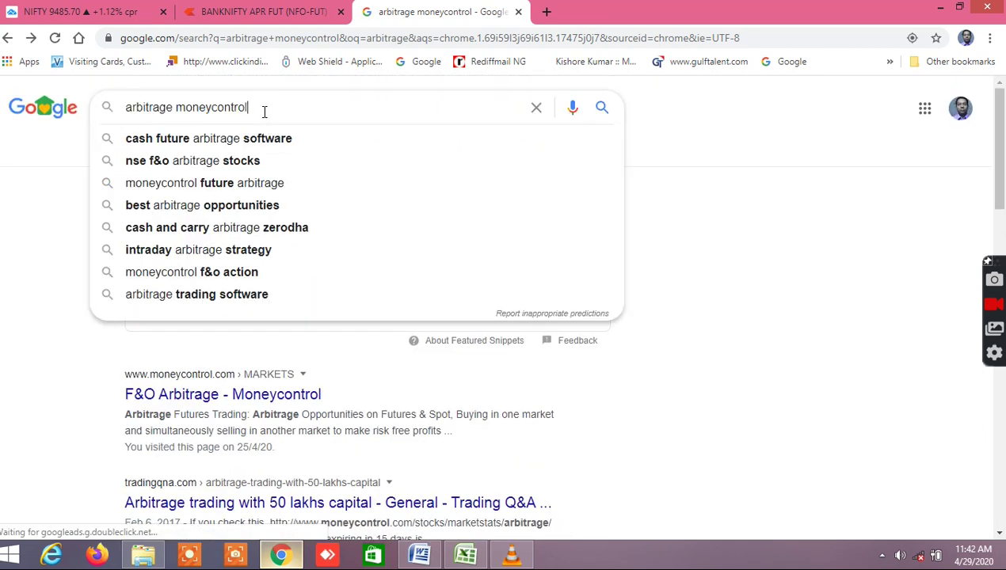
key("BackSpace")
key("BackSpace")
key("BackSpace")
key("BackSpace")
key("BackSpace")
key("BackSpace")
key("BackSpace")
key("BackSpace")
key("BackSpace")
key("BackSpace")
key("BackSpace")
key("BackSpace")
type("basis")
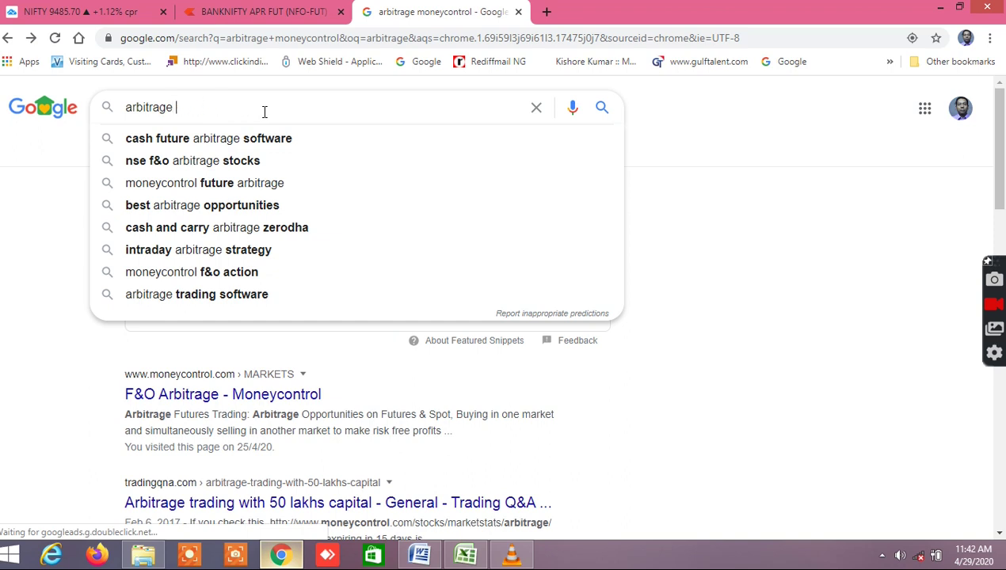
key("Escape")
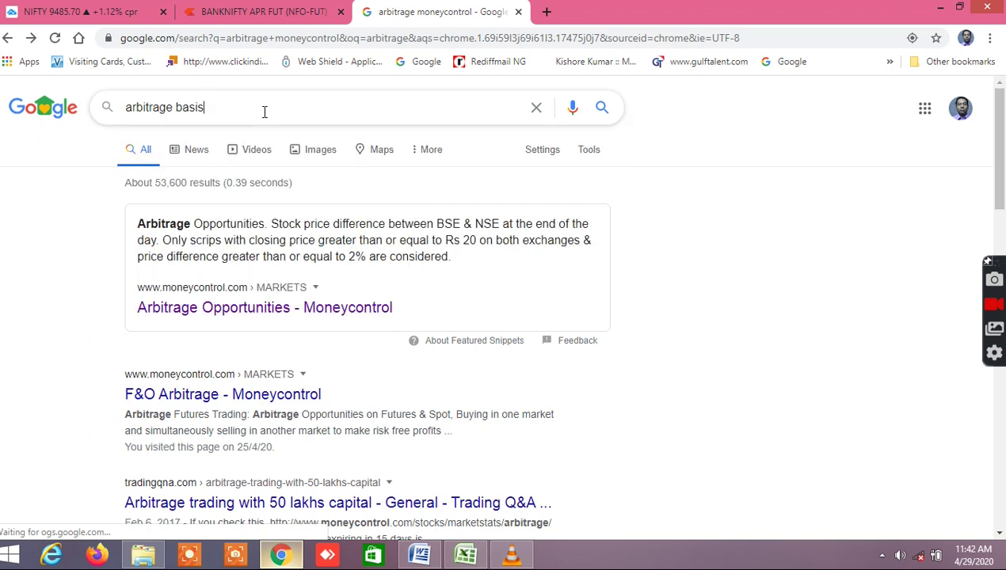
left_click(601, 108)
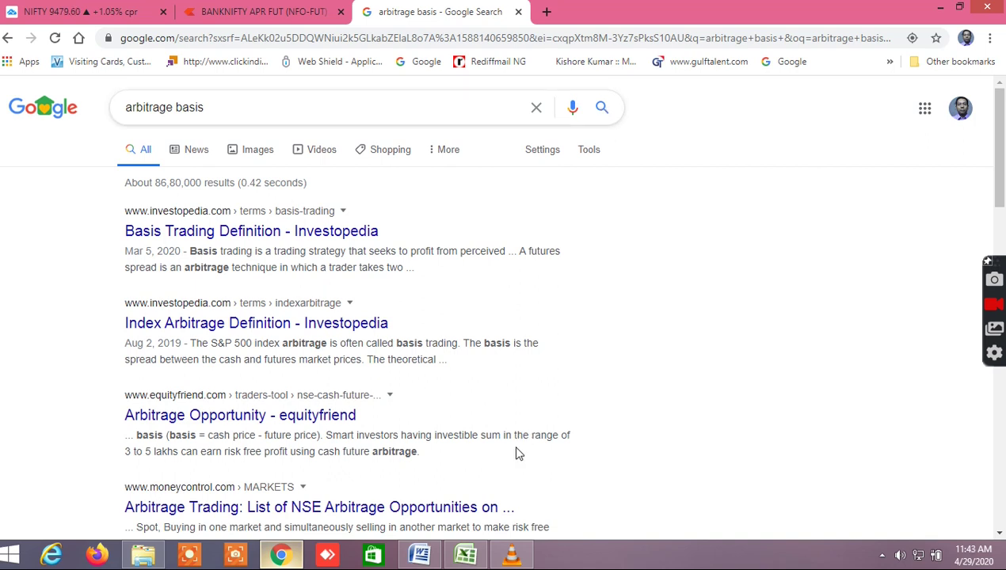
Try Moneycontrol's result listing NSE arbitrage opportunities, and close that browser tab to return to Kite
scroll(325, 415, "down", 2)
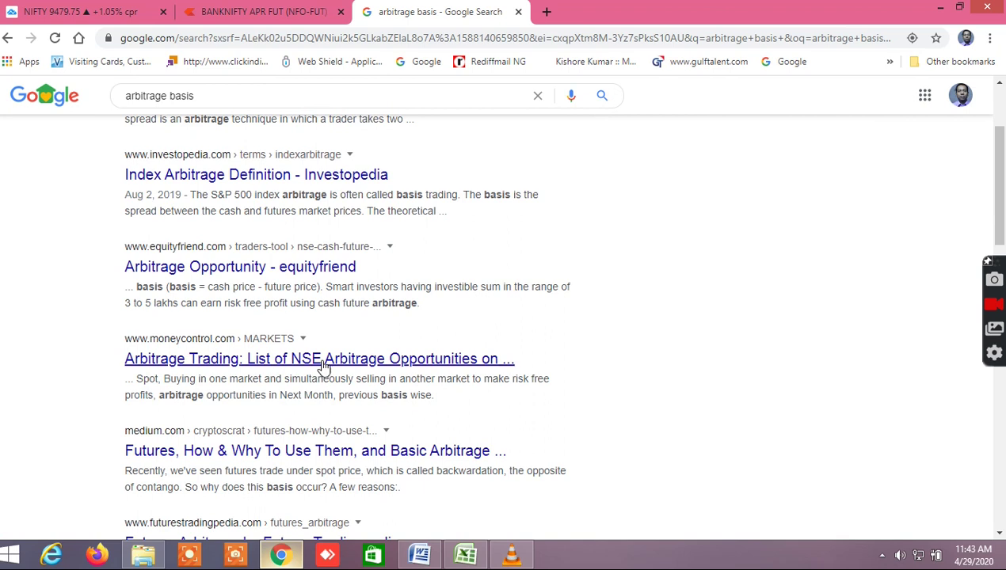
left_click(319, 361)
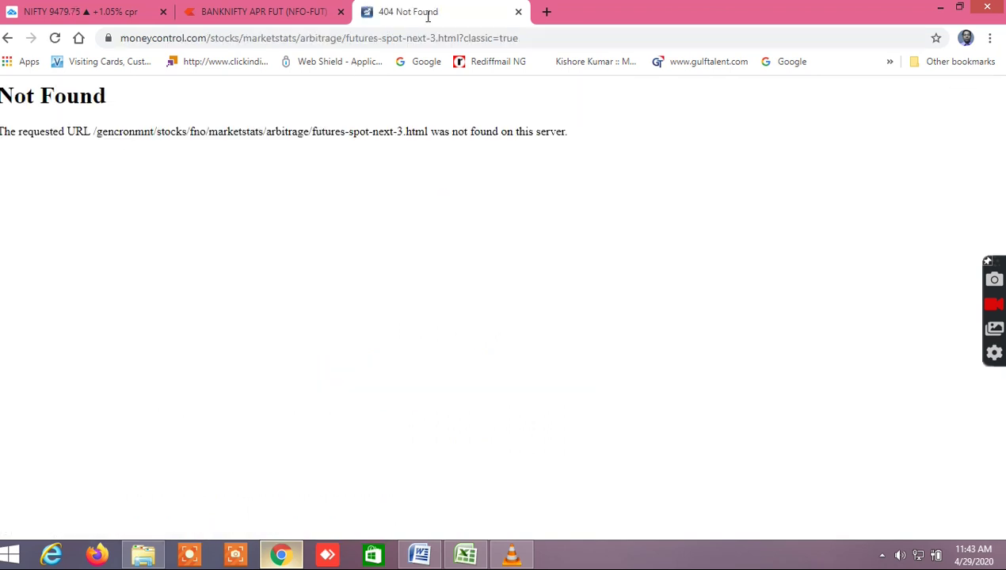
left_click(517, 12)
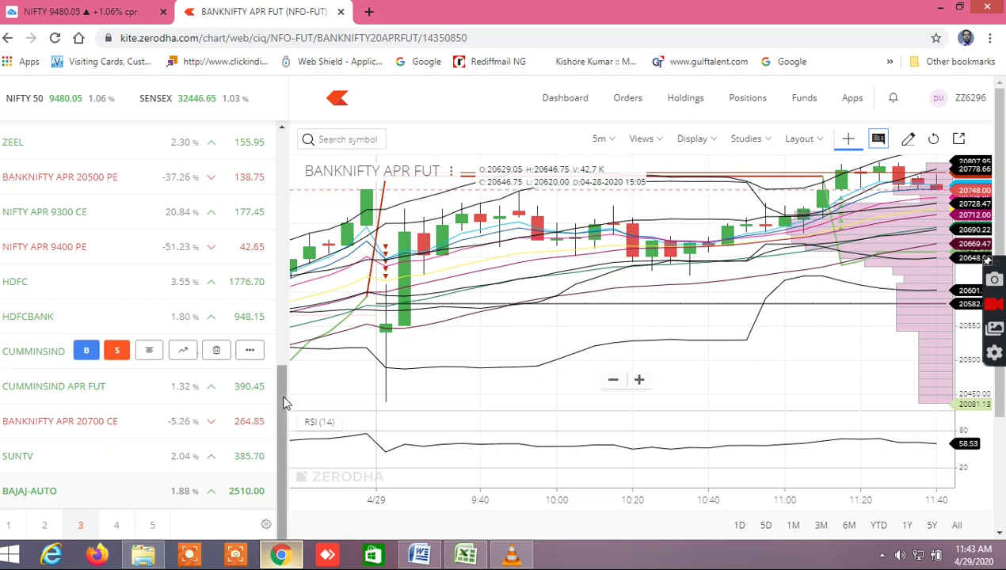
Review the Kite watchlist quotes from BAJAJ-AUTO back up through BANKNIFTY APR FUT to AMBUJACEM
mouse_move(251, 423)
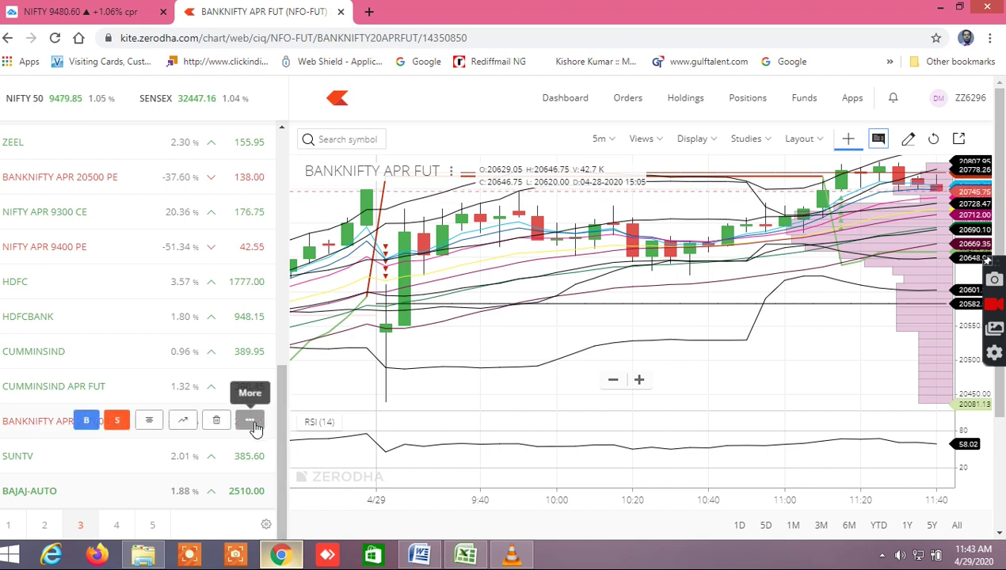
left_click_drag(283, 422, 276, 289)
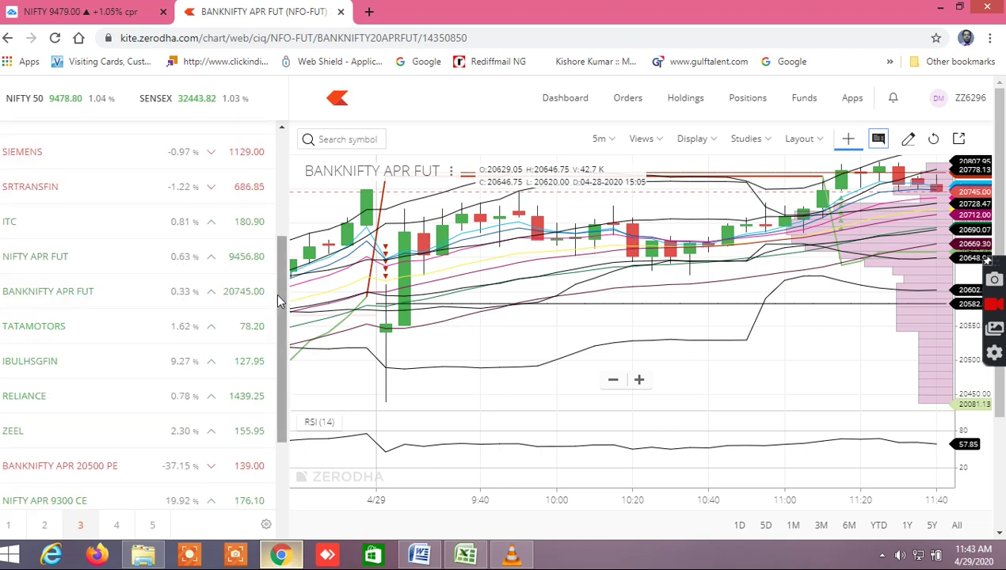
left_click_drag(277, 301, 278, 299)
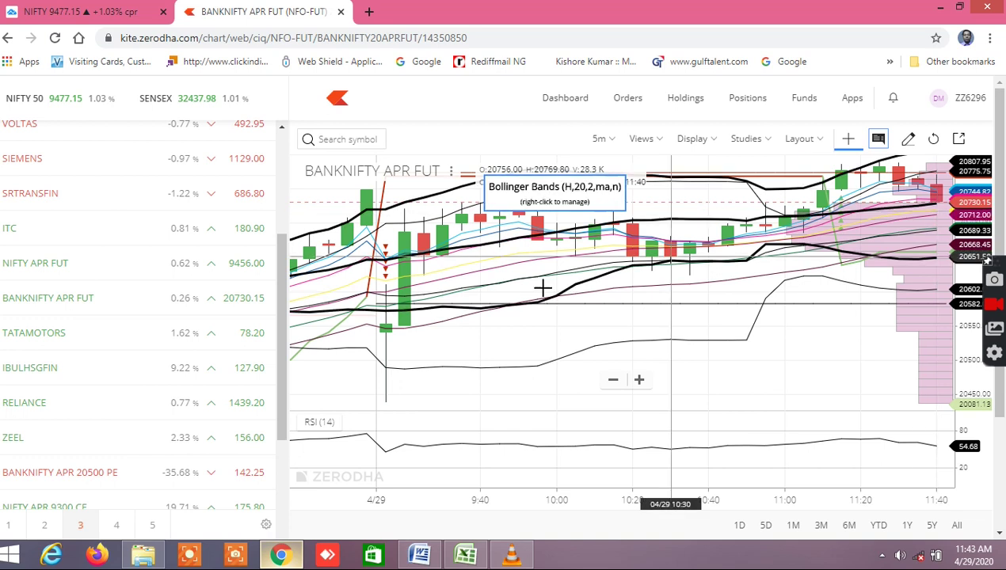
left_click_drag(277, 356, 282, 316)
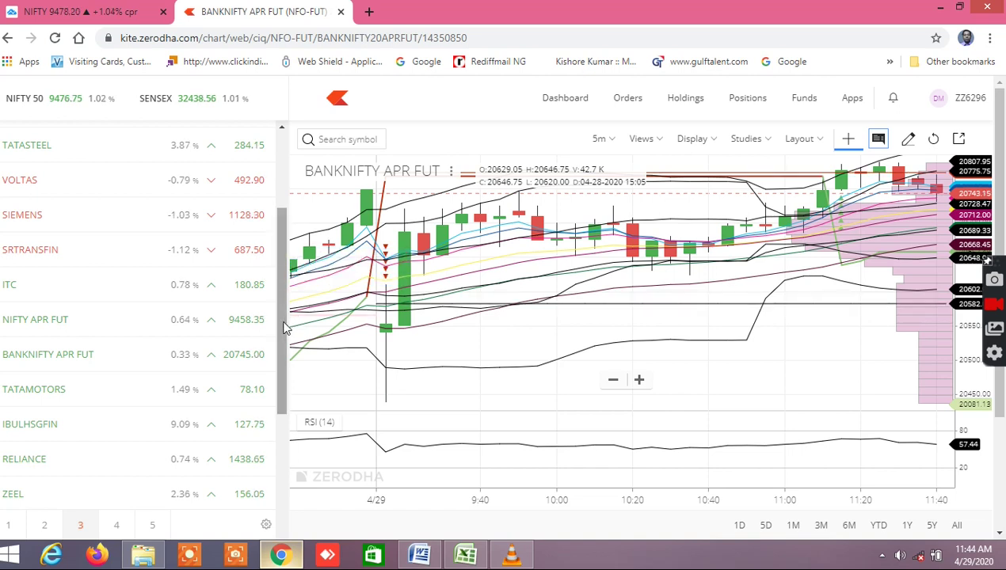
left_click_drag(285, 327, 271, 176)
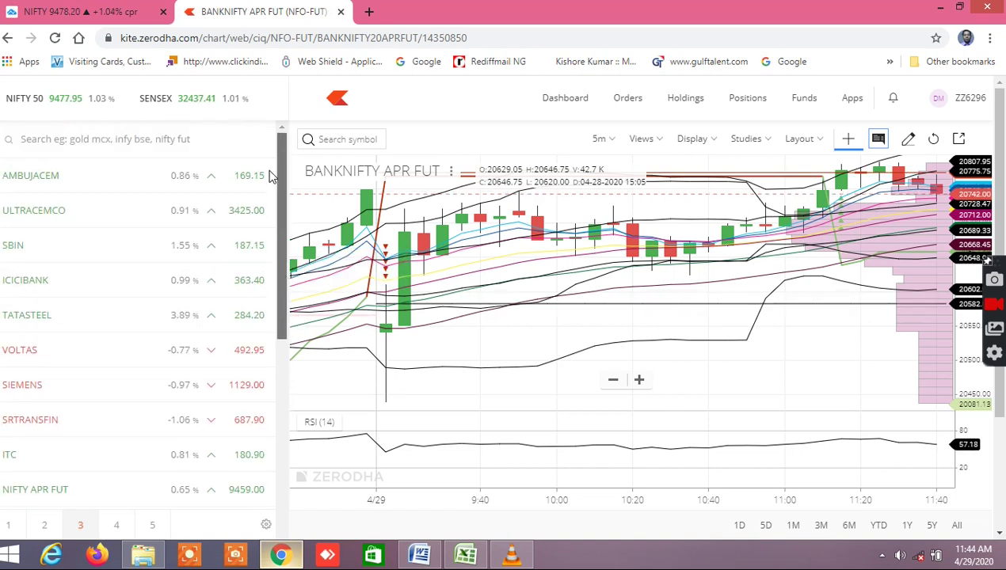
Search the watchlist instruments for "ibul" and try to add the NSE stock IBULHSGFIN
left_click(48, 141)
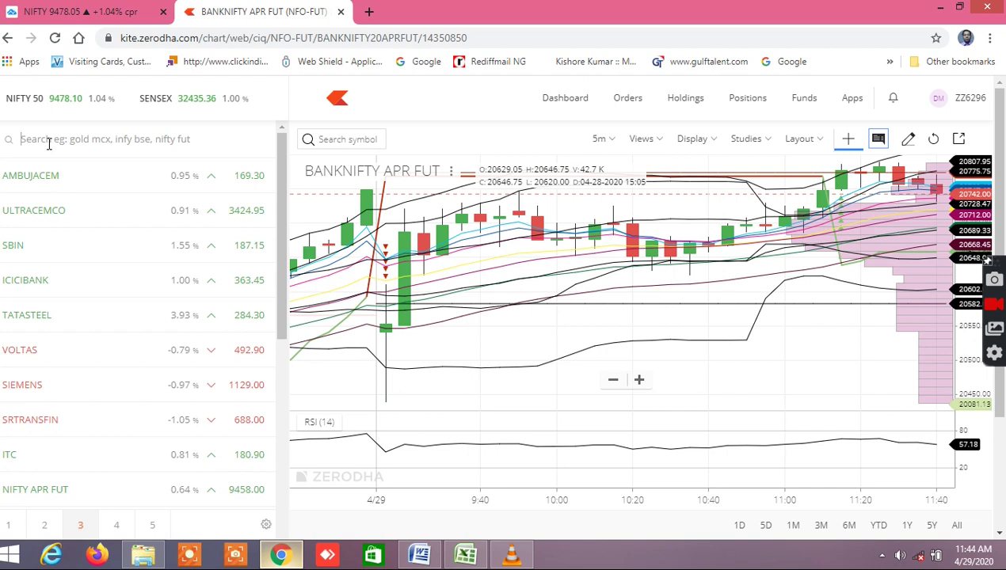
type("ibul")
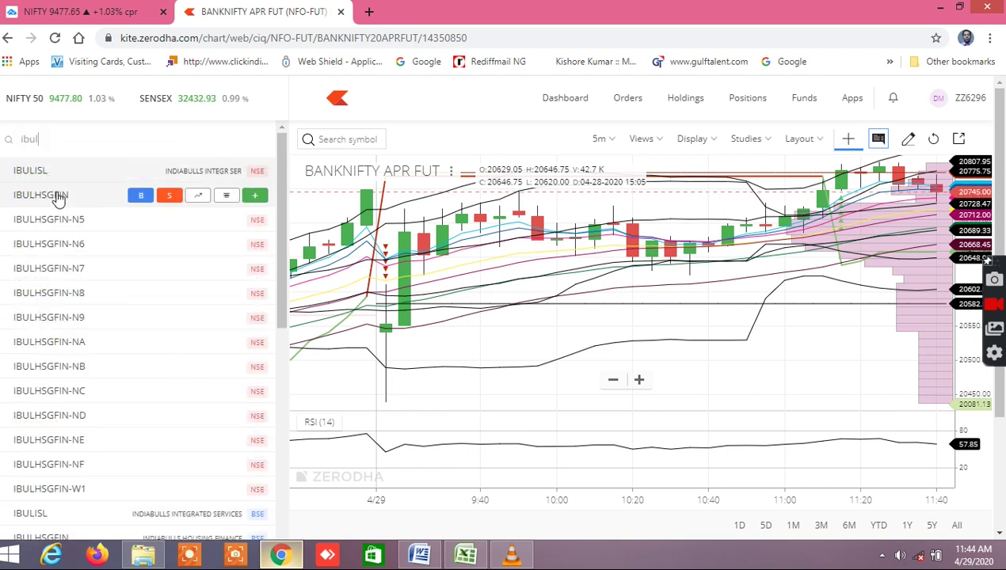
left_click(133, 194)
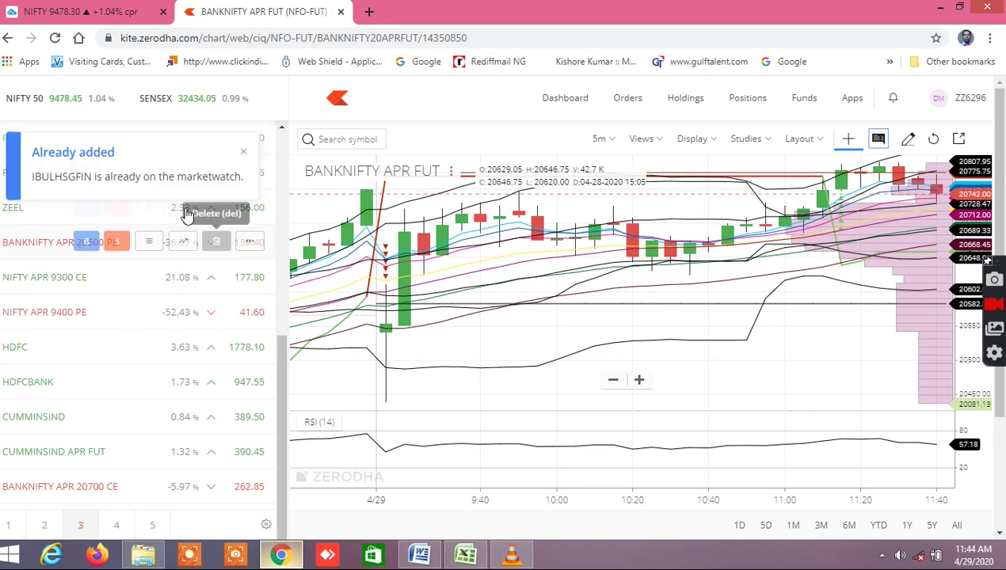
left_click(245, 154)
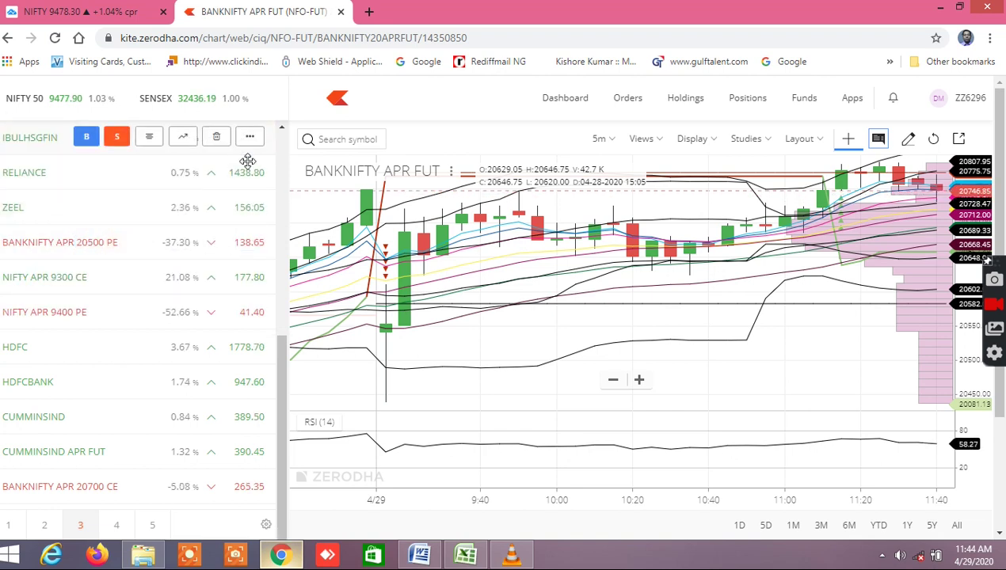
Search the watchlist instruments for "ibulhsgfin" and try to add the NFO contract IBULHSGFIN APR FUT
scroll(215, 206, "up", 2)
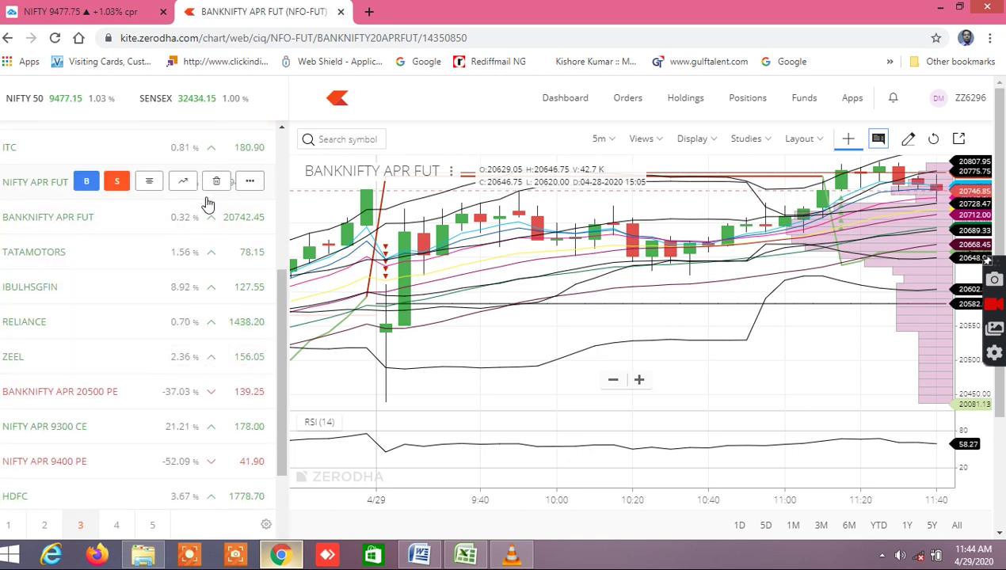
scroll(208, 204, "up", 5)
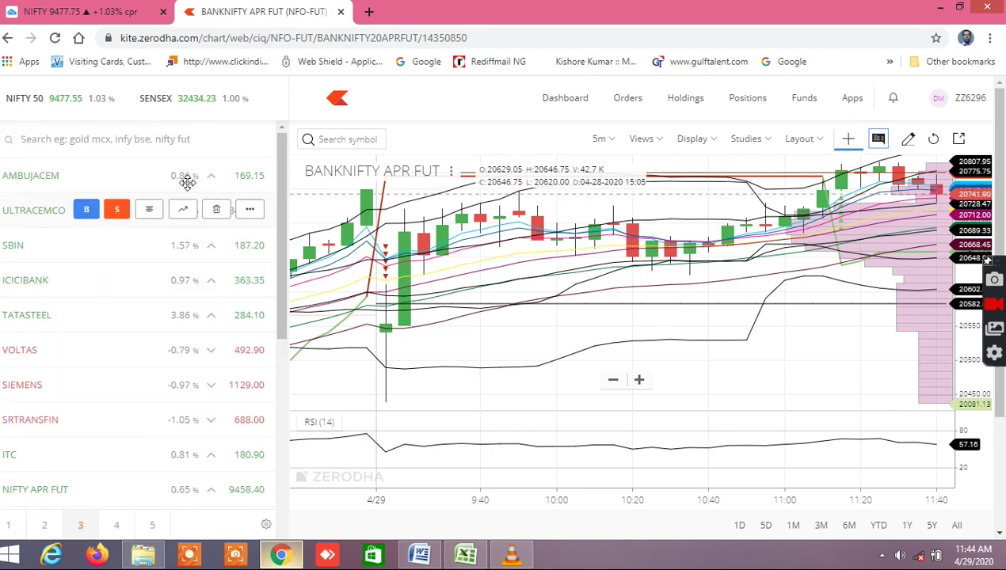
type("i")
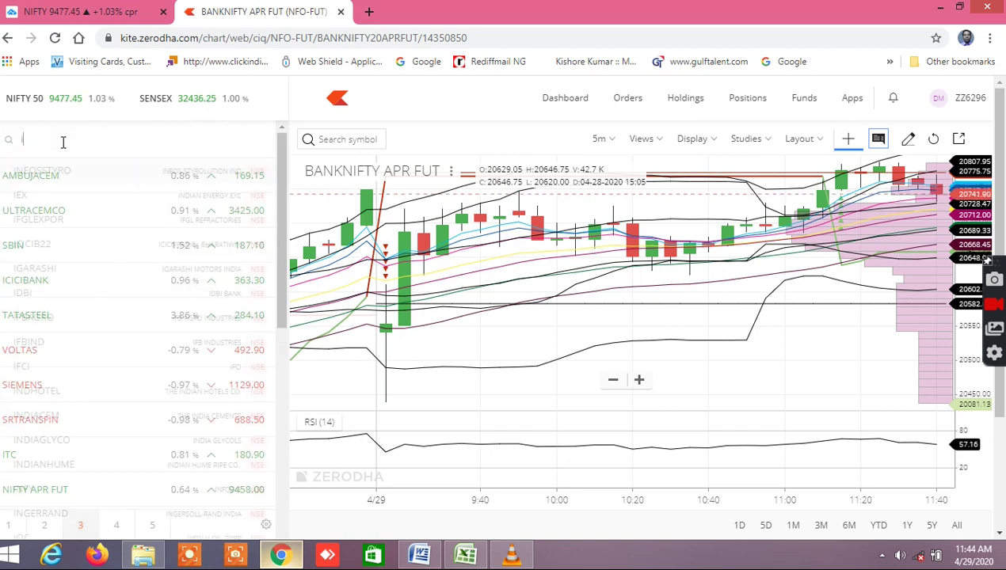
type("bul")
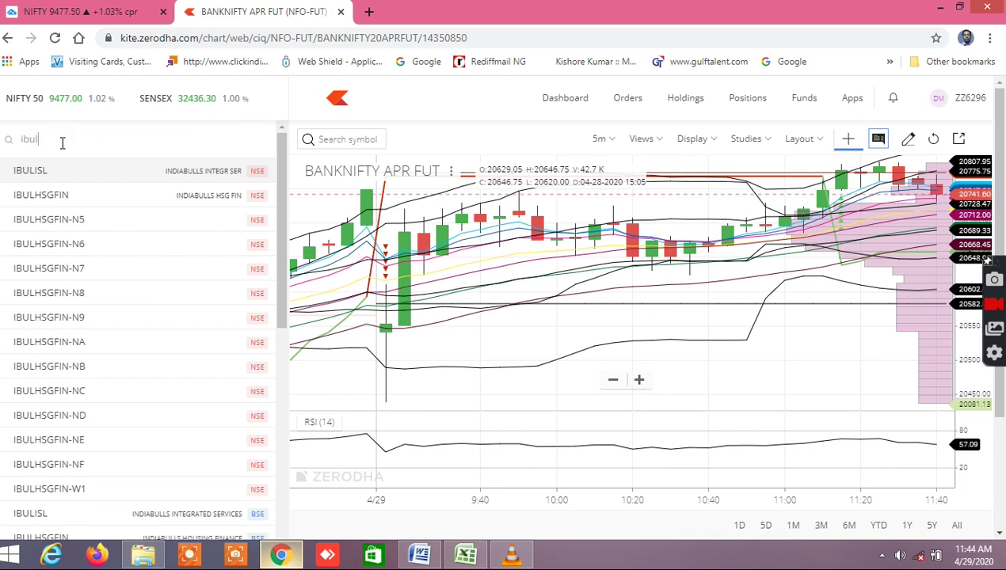
type("f")
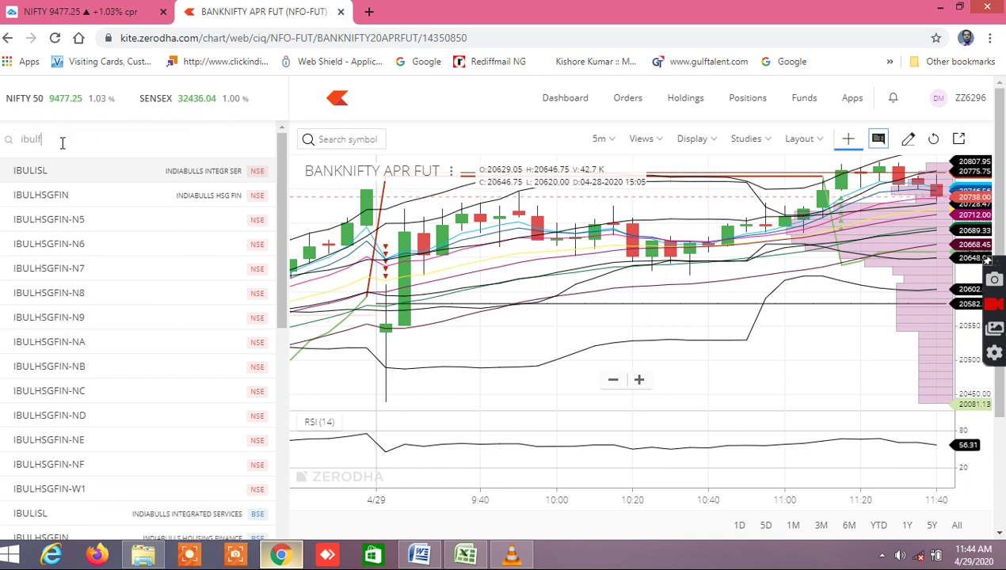
type("in")
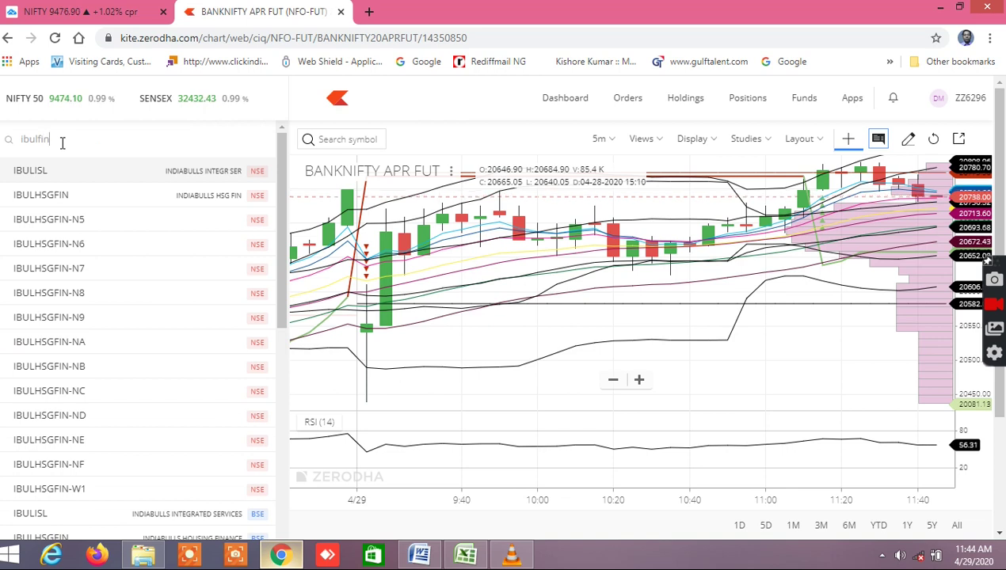
key("BackSpace")
key("BackSpace")
key("BackSpace")
type("h")
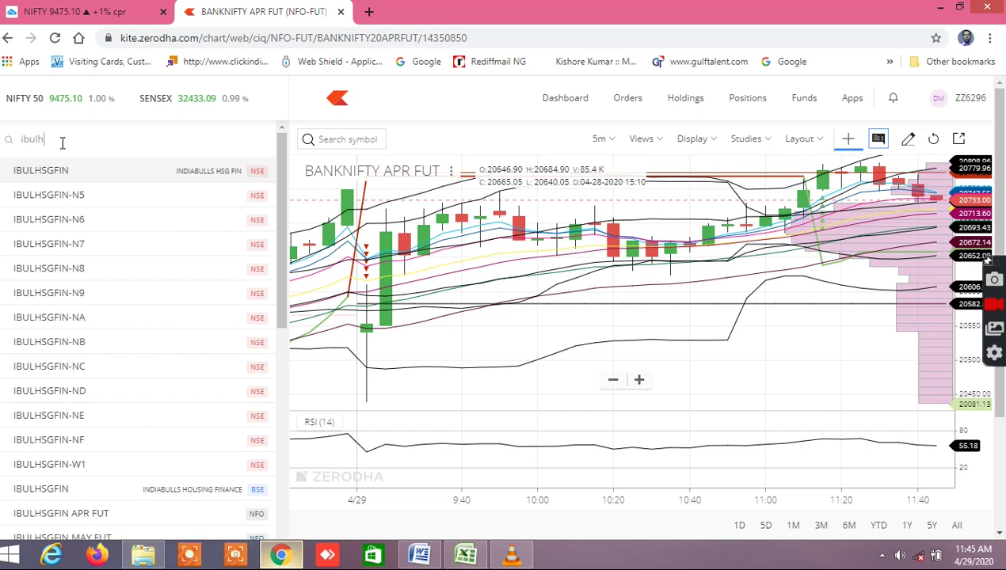
type("sgfin")
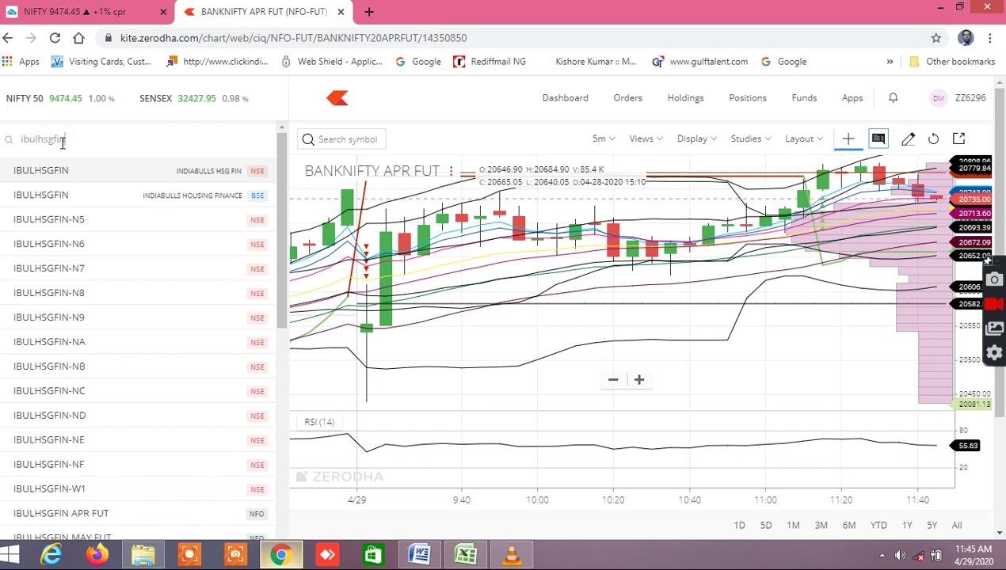
left_click(12, 516)
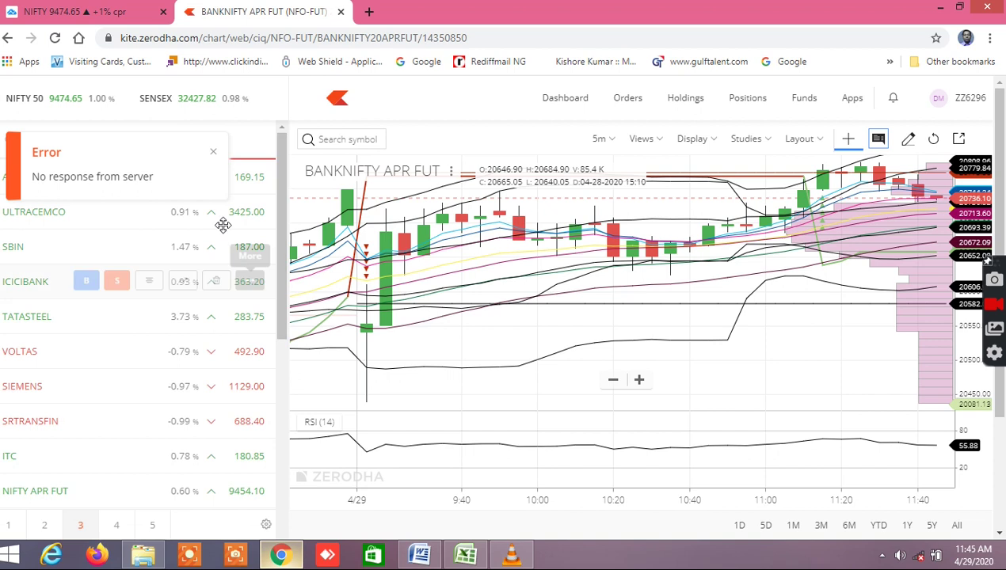
left_click(212, 155)
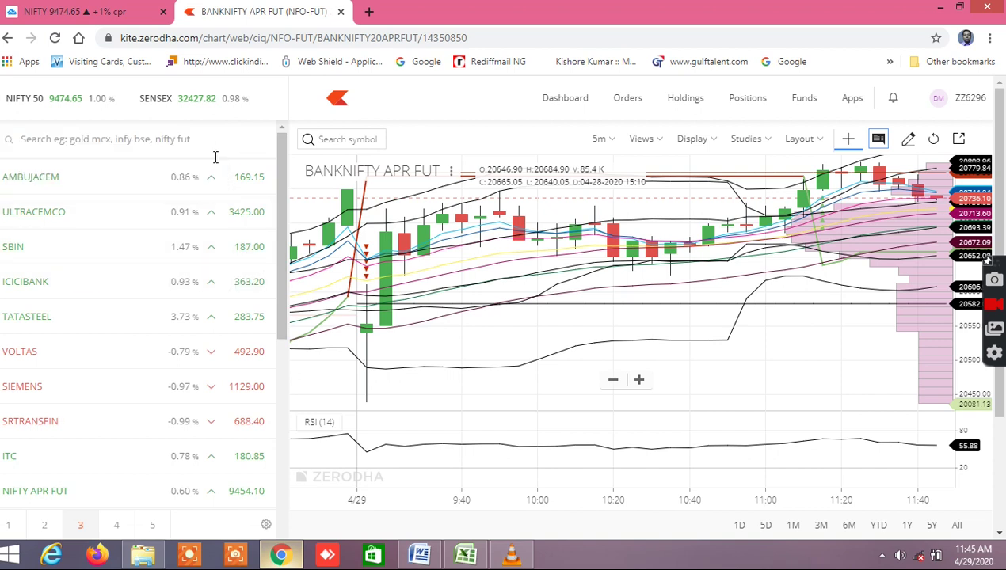
Look through the watchlist quotes down to BAJAJ-AUTO and view the market depth of BANKNIFTY APR FUT
scroll(267, 285, "down", 1)
scroll(267, 285, "down", 5)
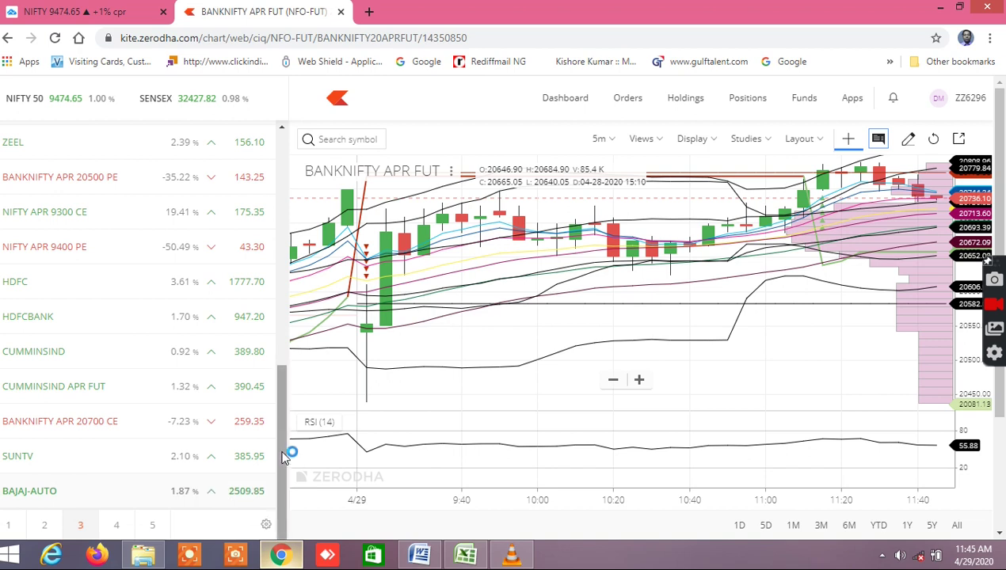
scroll(282, 442, "up", 1)
left_click_drag(282, 442, 279, 343)
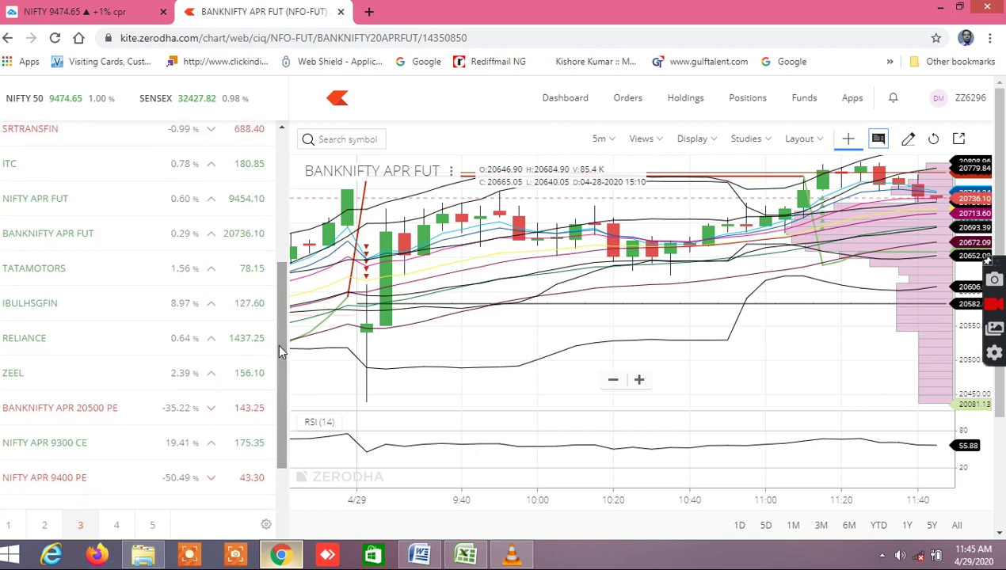
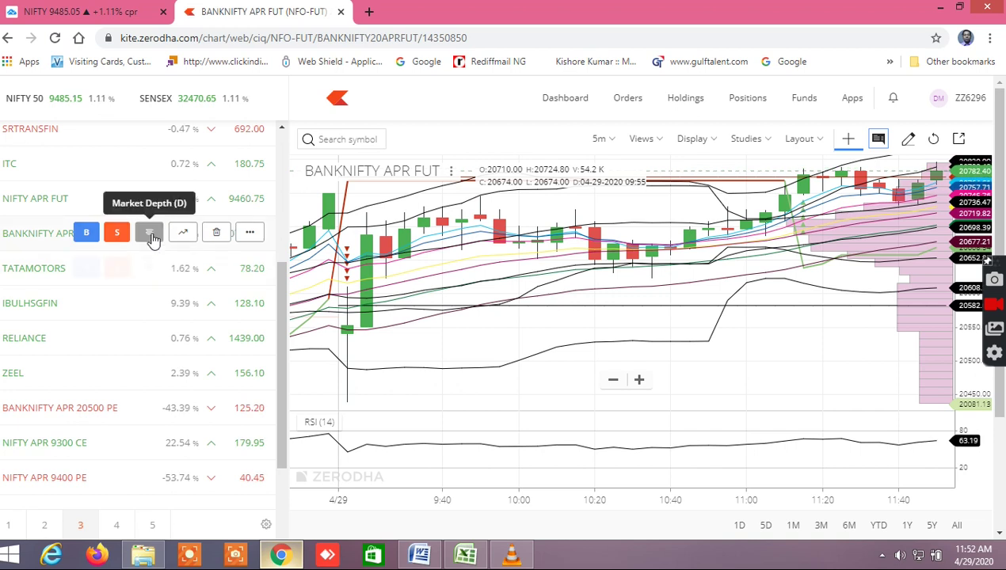
left_click(151, 234)
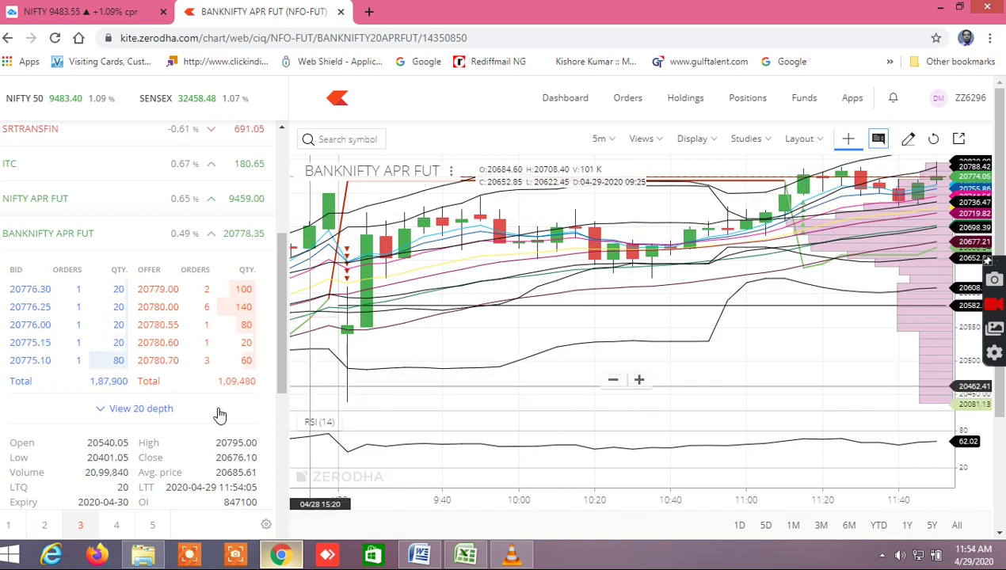
mouse_move(220, 392)
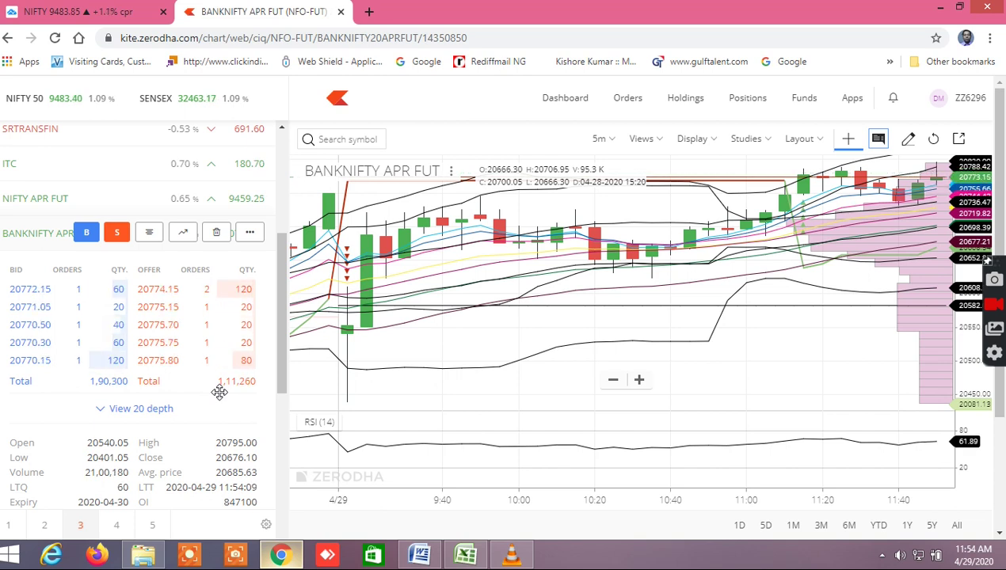
View the market depth of the BANKNIFTY APR 20700 CE option, including its price, volume and circuit limit details
left_click_drag(283, 364, 268, 559)
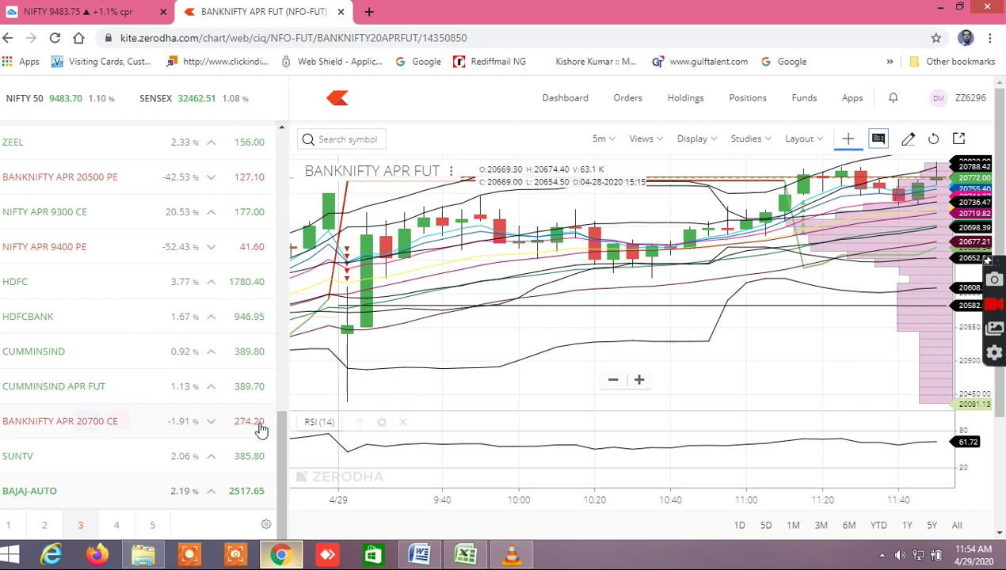
mouse_move(269, 422)
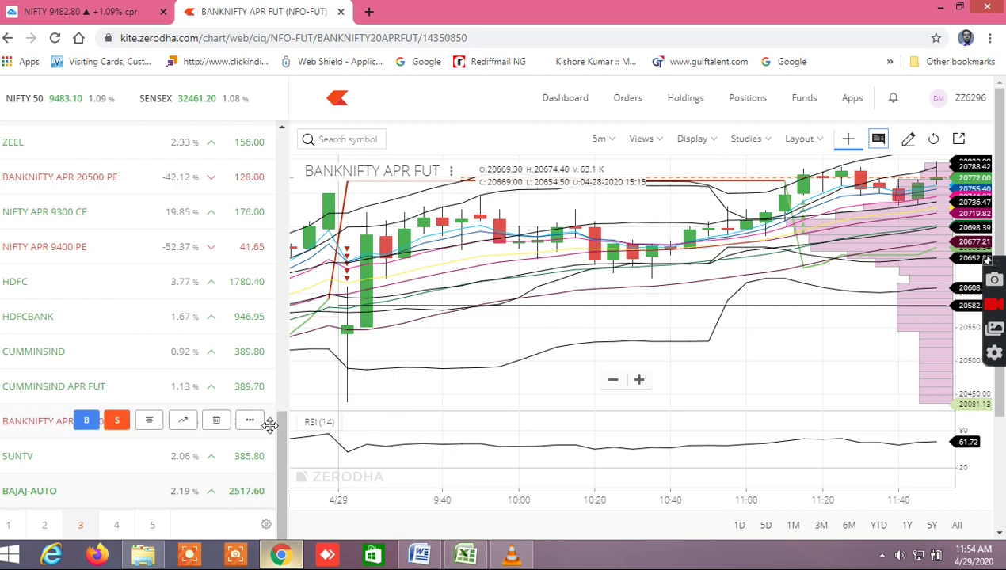
left_click(154, 426)
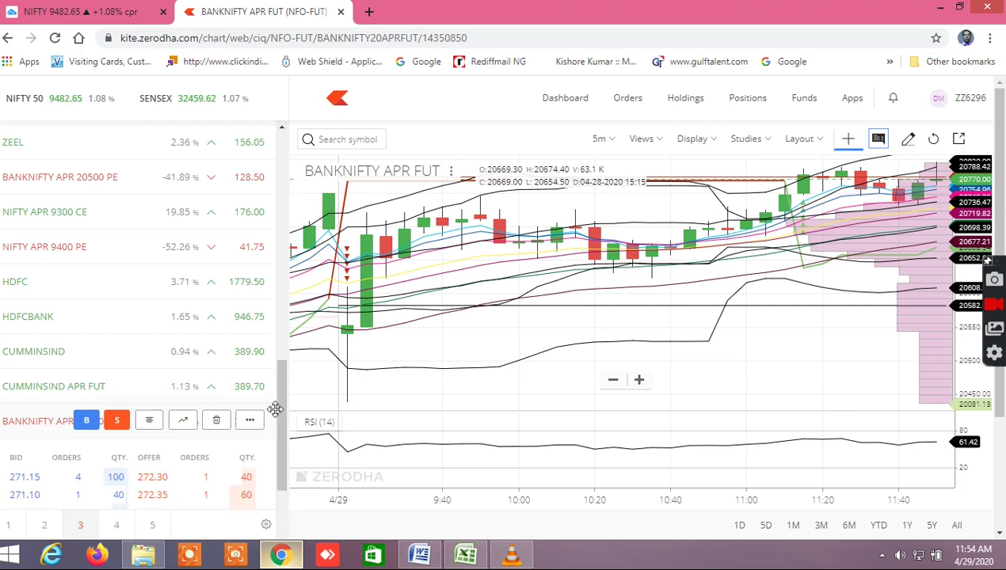
left_click_drag(277, 404, 278, 461)
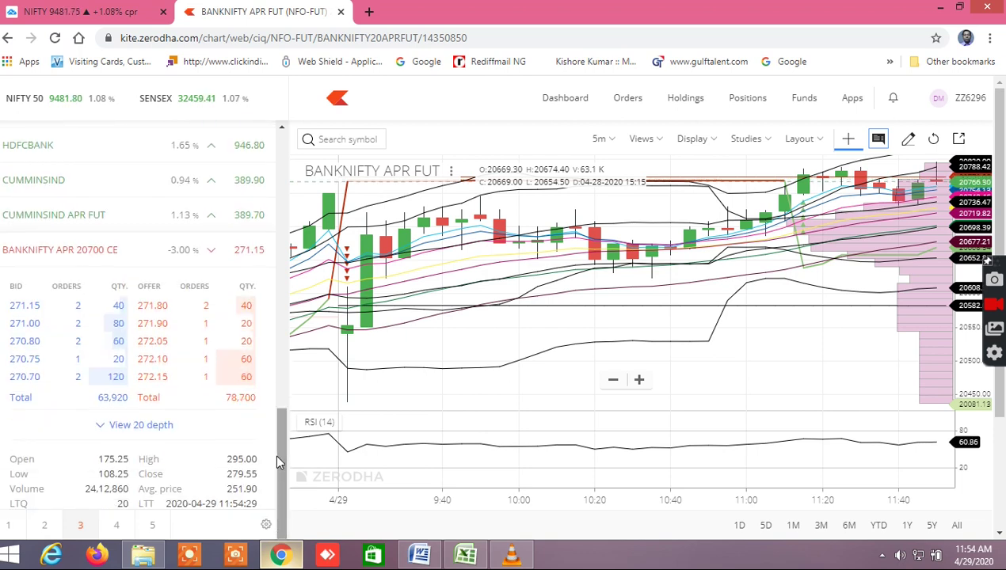
mouse_move(247, 457)
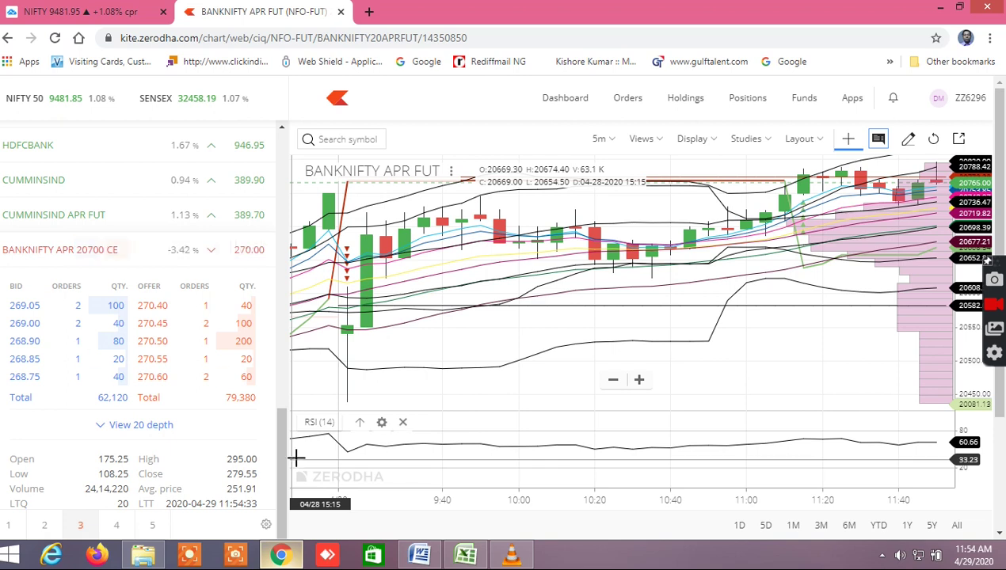
left_click_drag(277, 448, 275, 483)
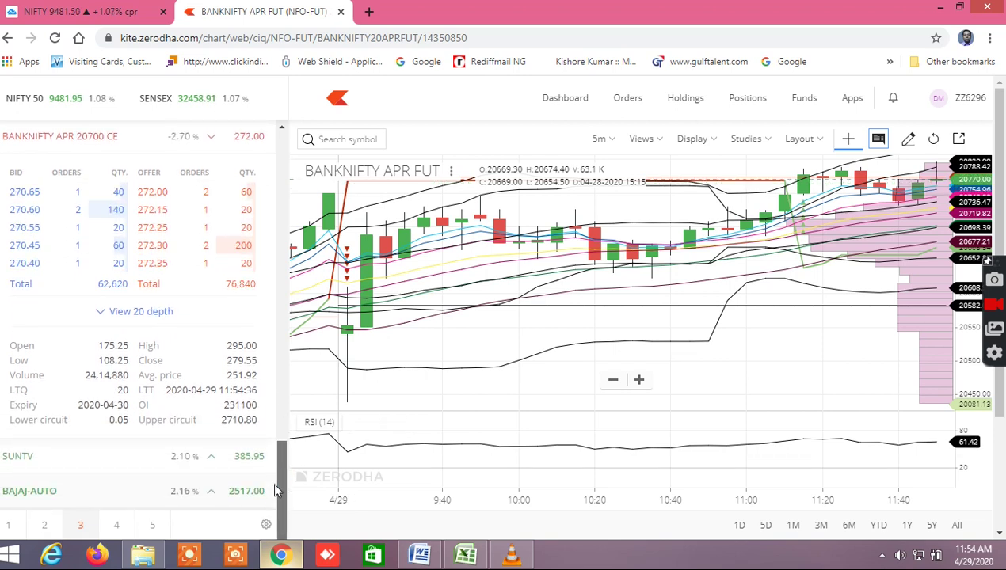
mouse_move(258, 490)
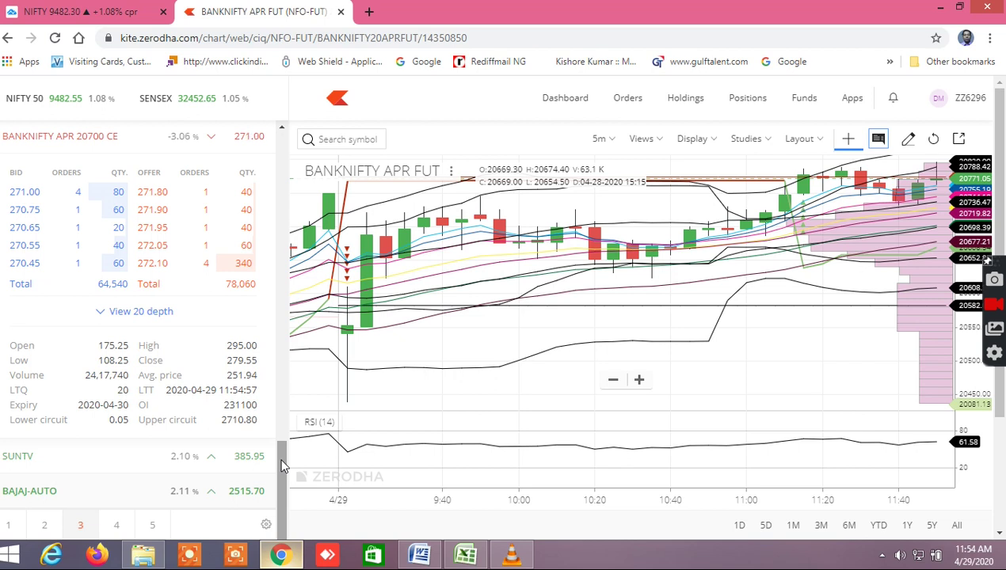
mouse_move(262, 470)
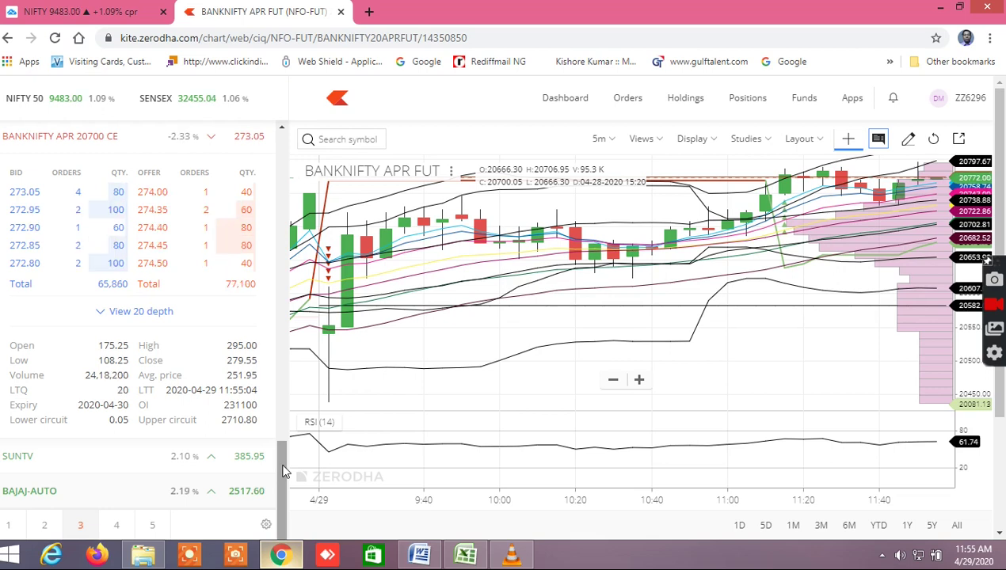
Search the watchlist instruments for "ibulhsgfin" and add IBULHSGFIN APR FUT to watchlist 3
left_click_drag(283, 472, 277, 154)
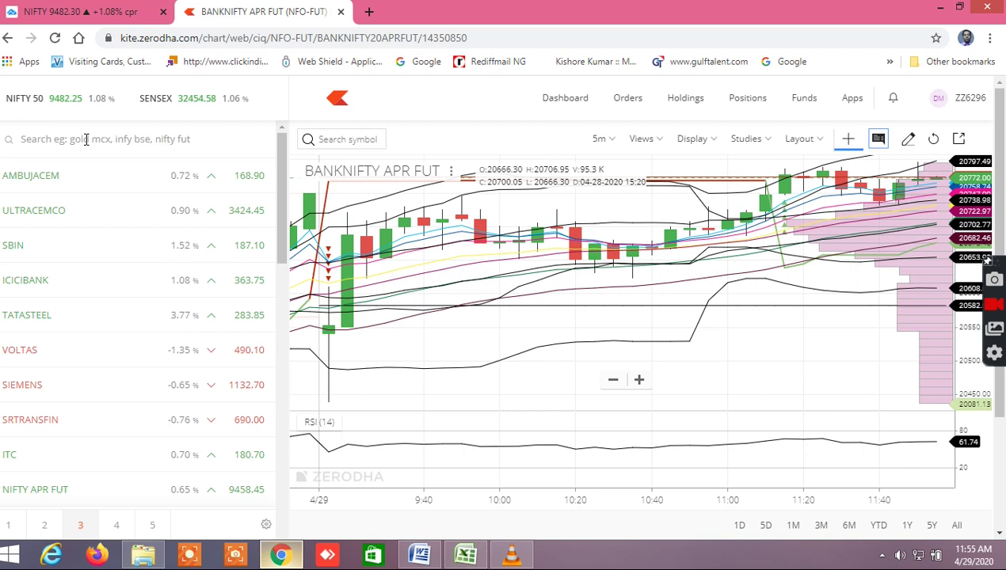
type("ibul")
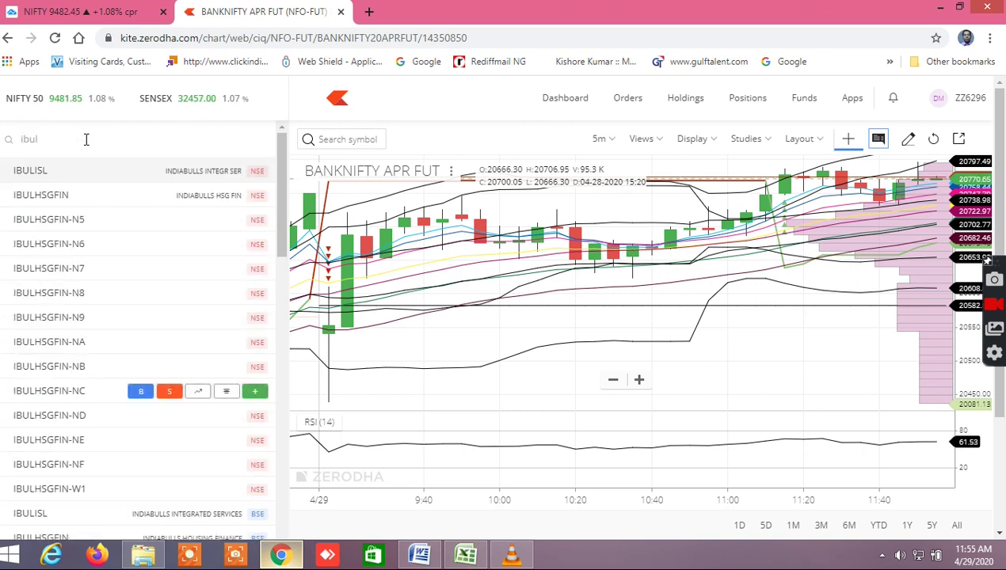
type("hsgfin")
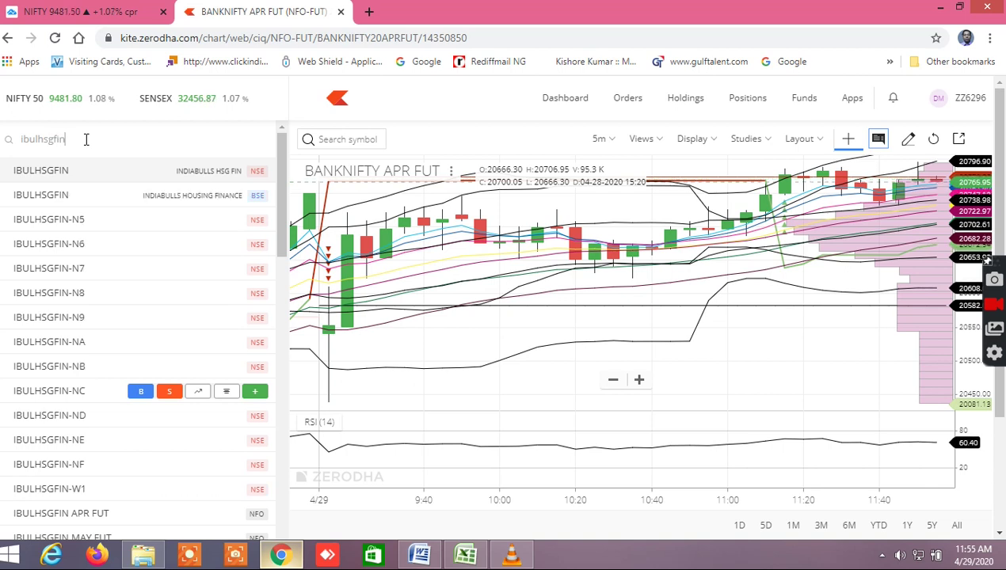
mouse_move(87, 177)
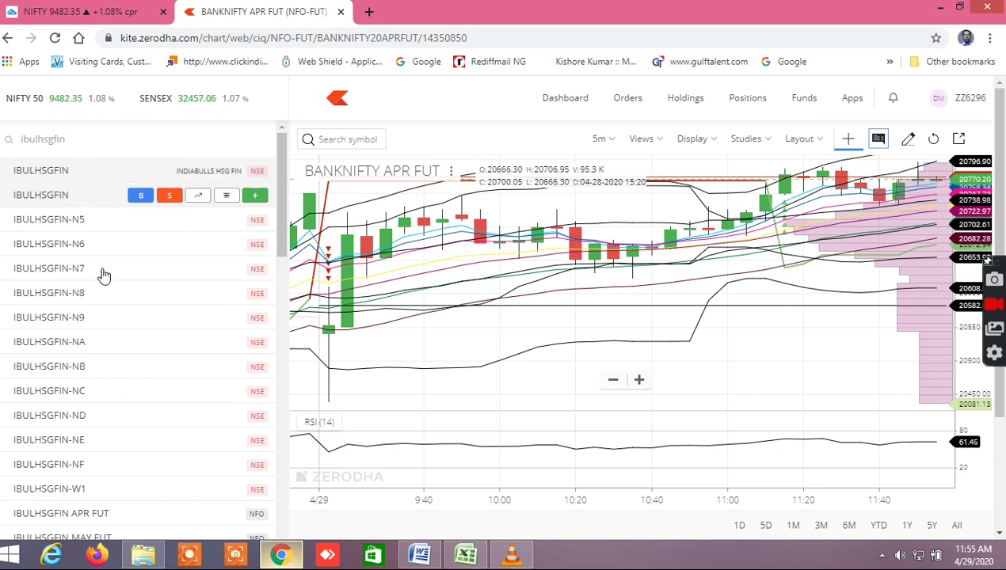
left_click(84, 516)
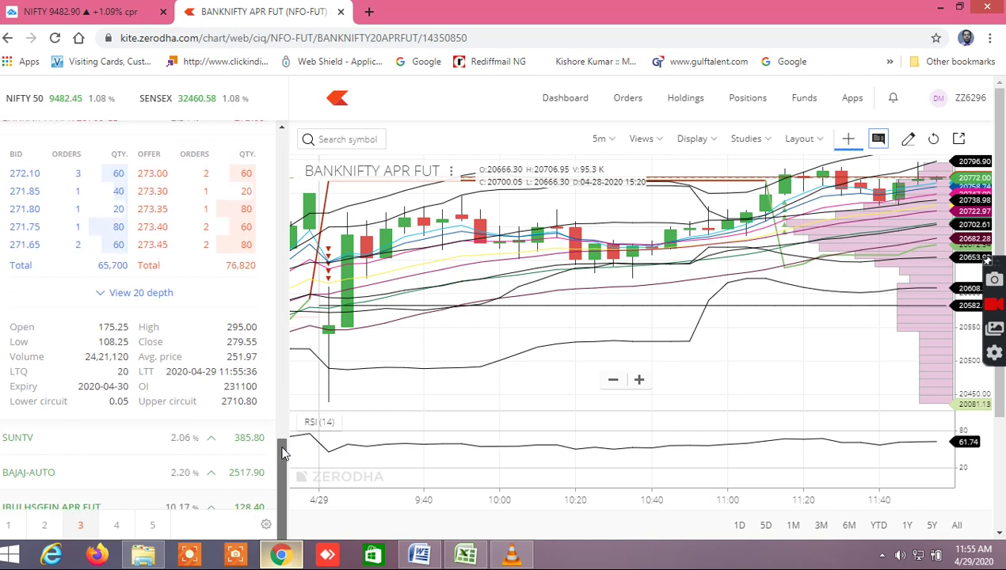
Compare the IBULHSGFIN spot quote with its April future, and delete IBULHSGFIN APR FUT from the watchlist
left_click_drag(283, 475, 269, 335)
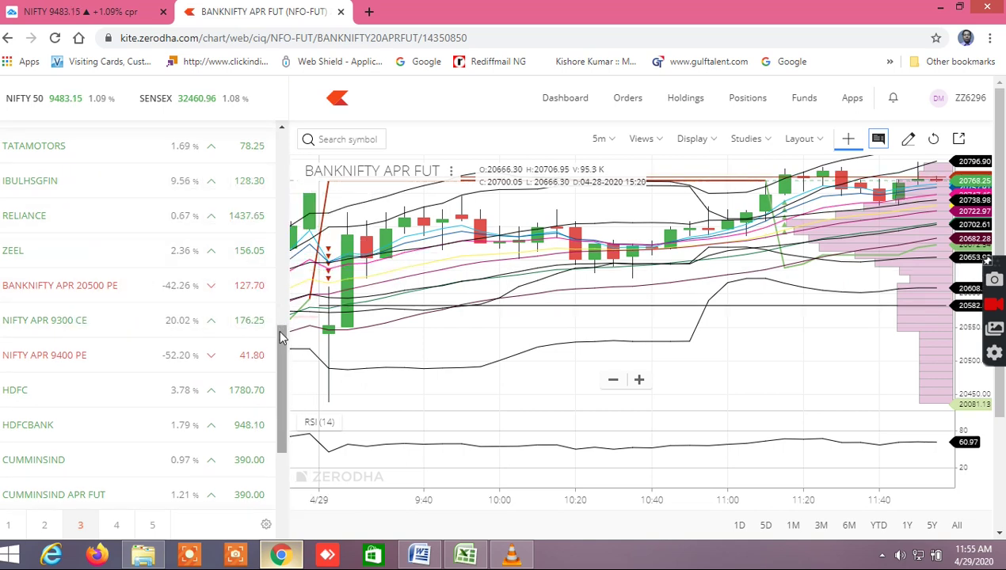
left_click_drag(277, 330, 270, 463)
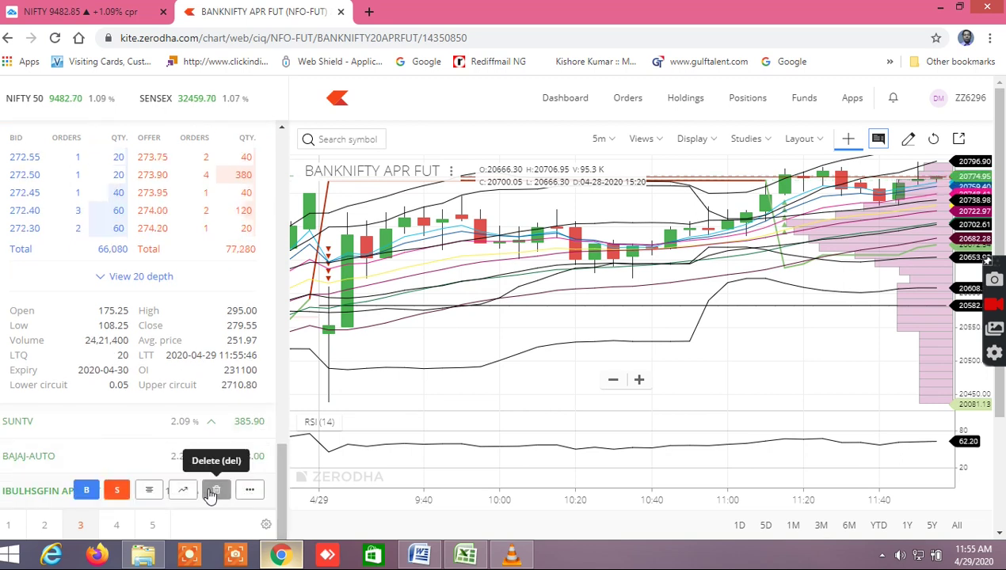
left_click(209, 492)
Search the watchlist instruments for "pel" and add the NSE stock PEL to watchlist 3
left_click_drag(282, 467, 285, 385)
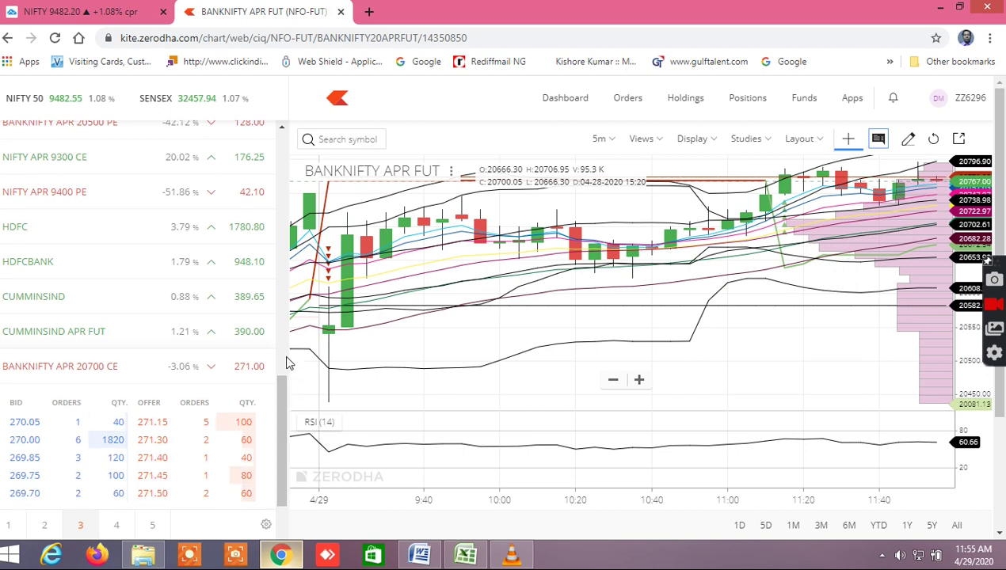
scroll(277, 341, "up", 10)
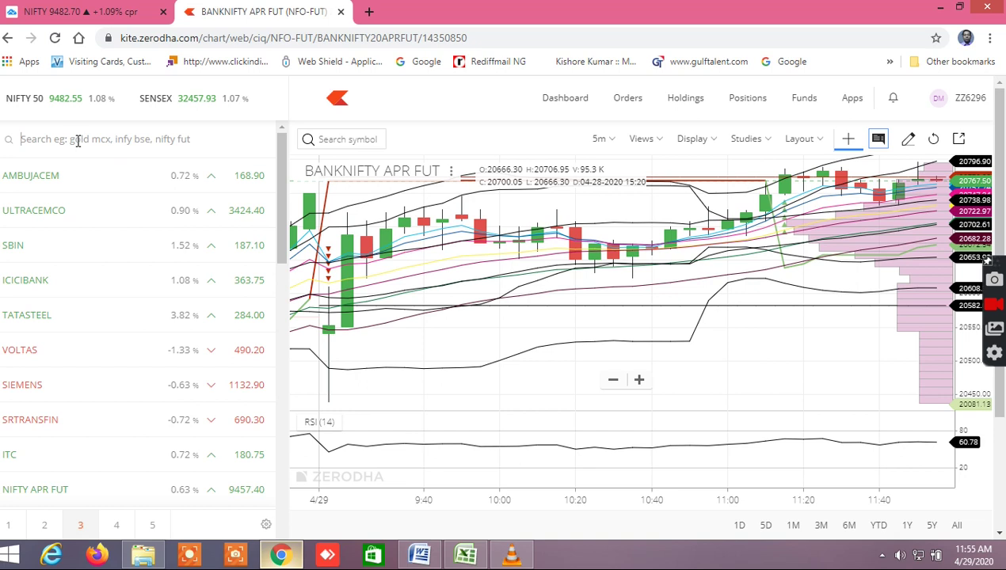
type("pel")
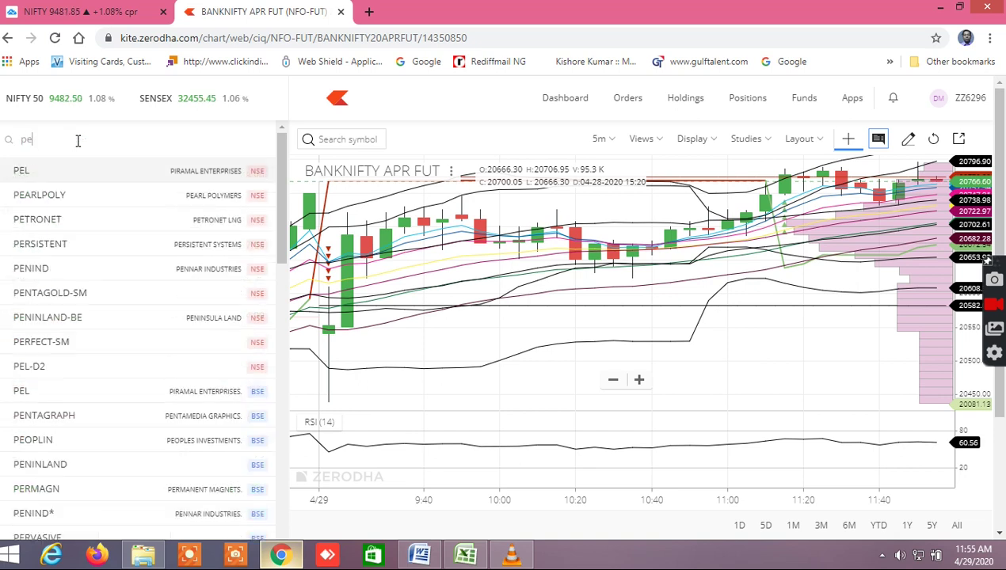
left_click(35, 183)
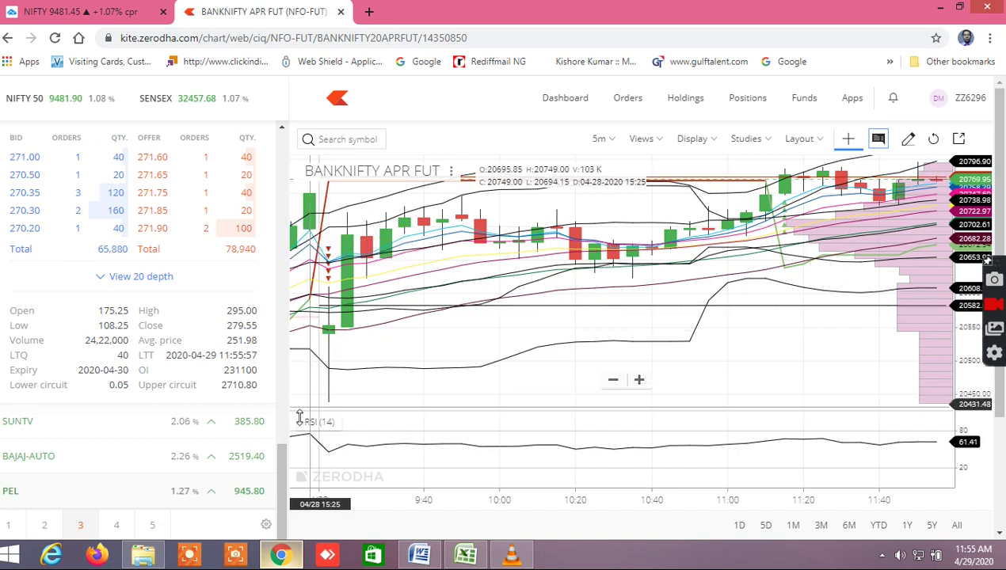
left_click_drag(275, 455, 255, 131)
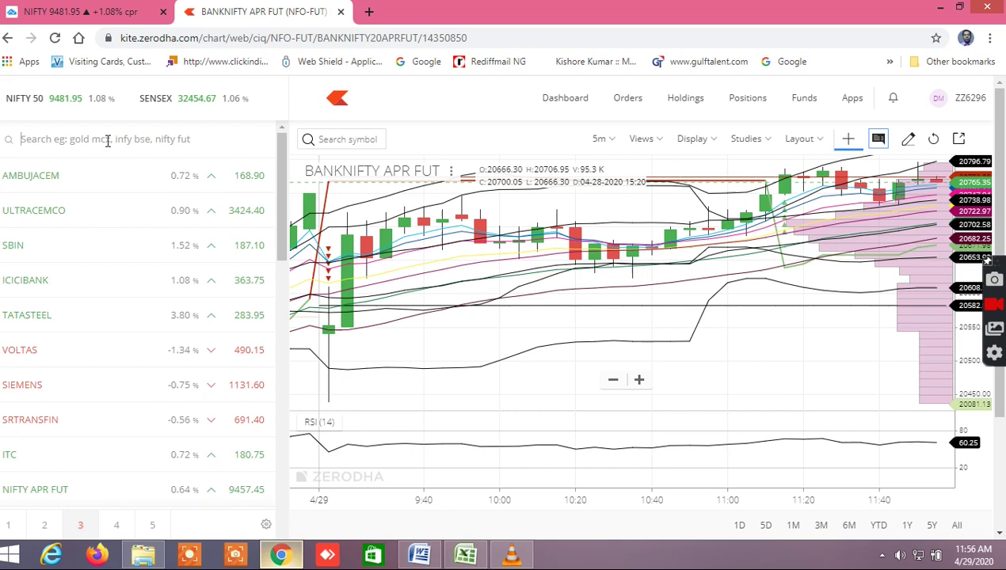
Search the watchlist instruments for "pel" and add PEL APR FUT to watchlist 3
type("pel")
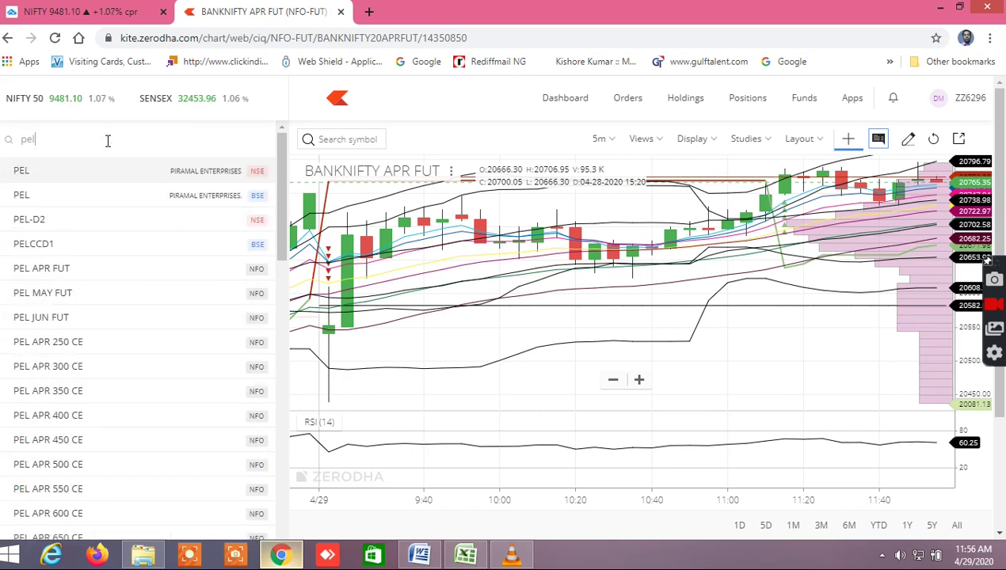
left_click(49, 273)
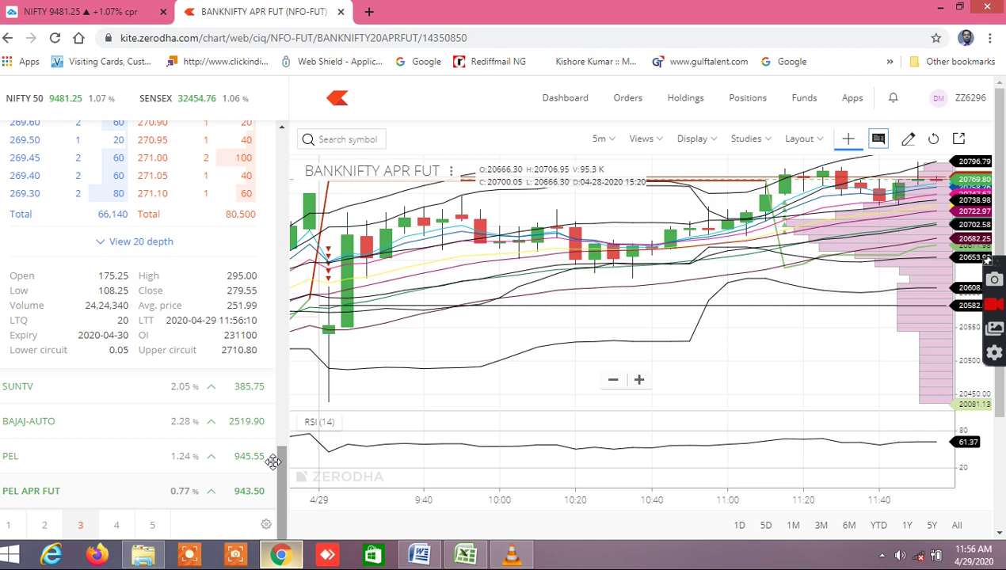
View the market depth of PEL, collapse it, and compare the PEL spot quote with its April future
mouse_move(254, 461)
mouse_move(285, 469)
left_mouse_down()
mouse_move(284, 455)
mouse_move(282, 478)
left_mouse_up()
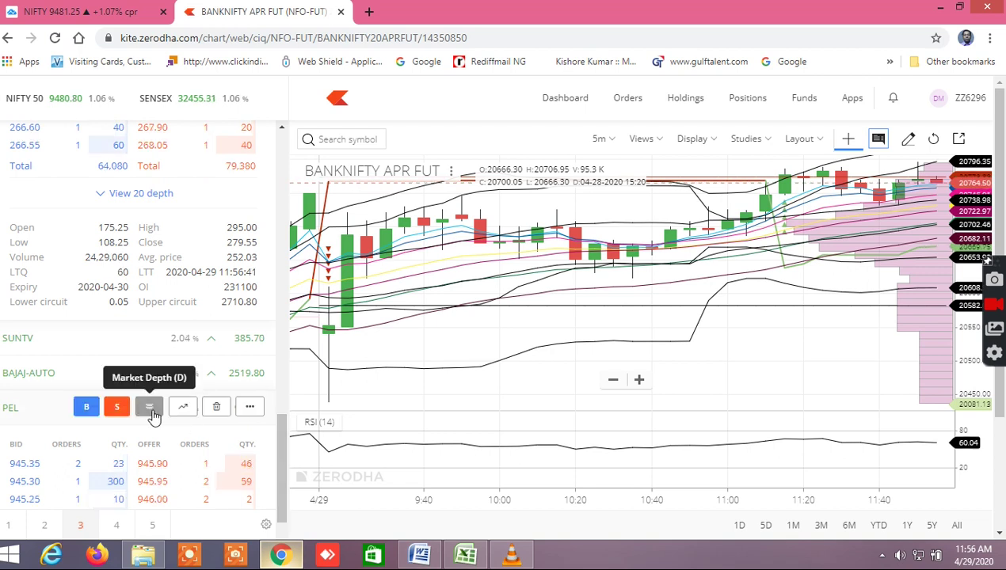
left_click(150, 409)
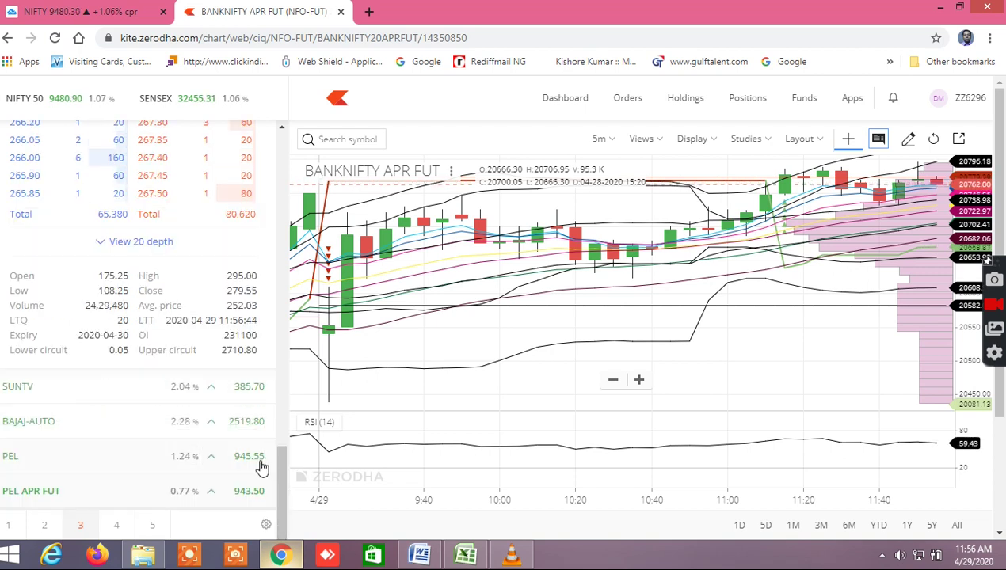
mouse_move(249, 492)
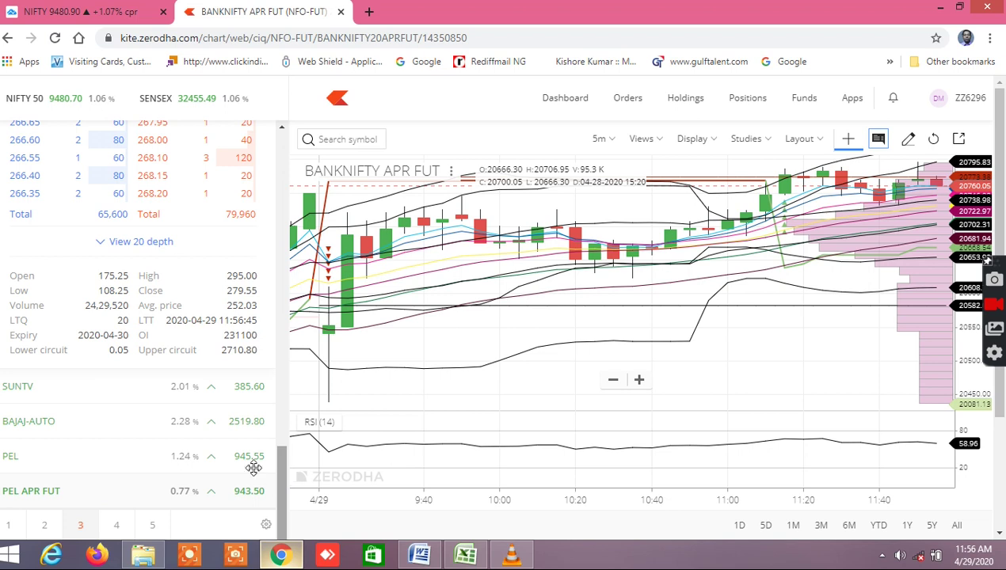
mouse_move(243, 471)
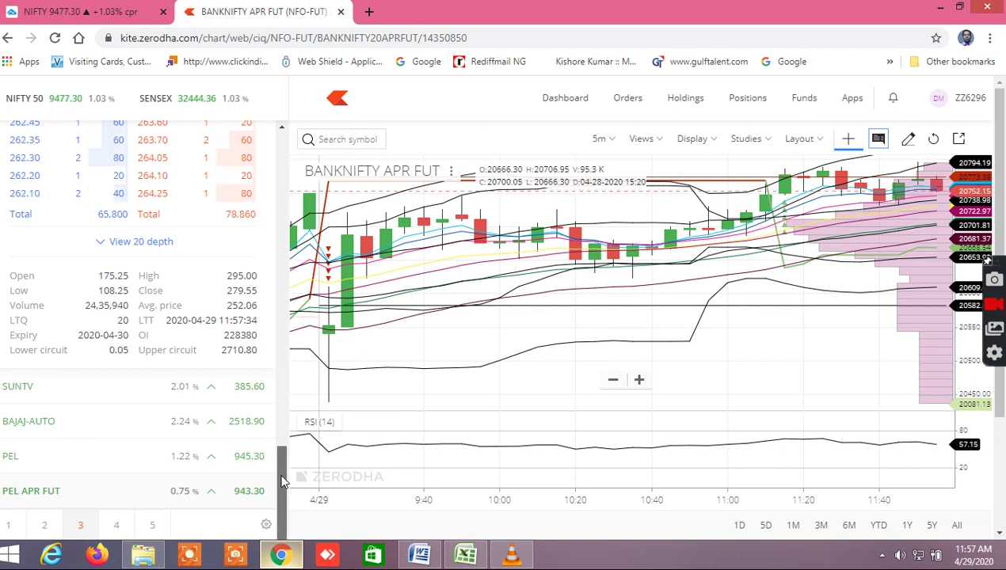
mouse_move(219, 392)
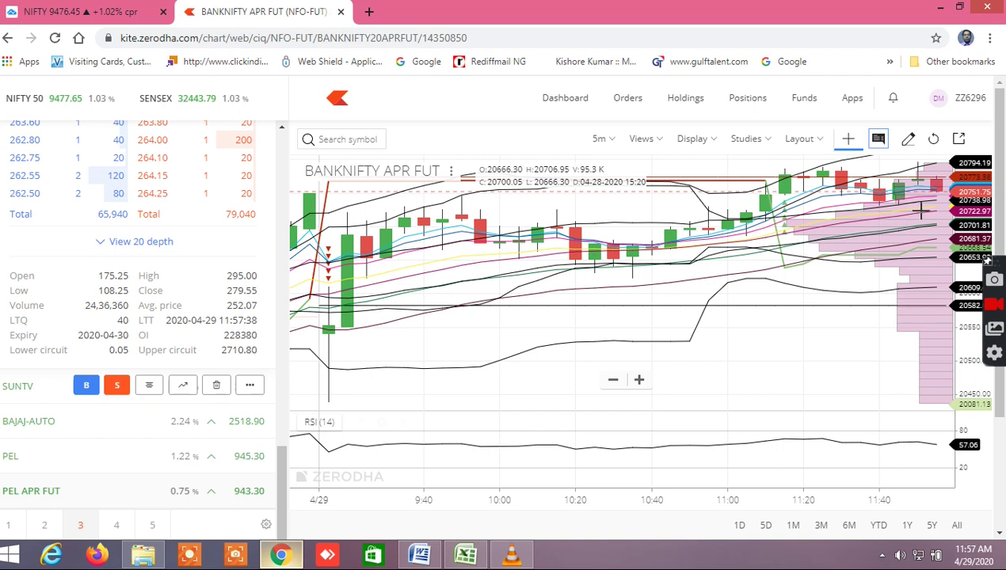
Review the market depth of BANKNIFTY APR 20700 CE and of BANKNIFTY APR FUT in watchlist 3
scroll(139, 237, "up", 1)
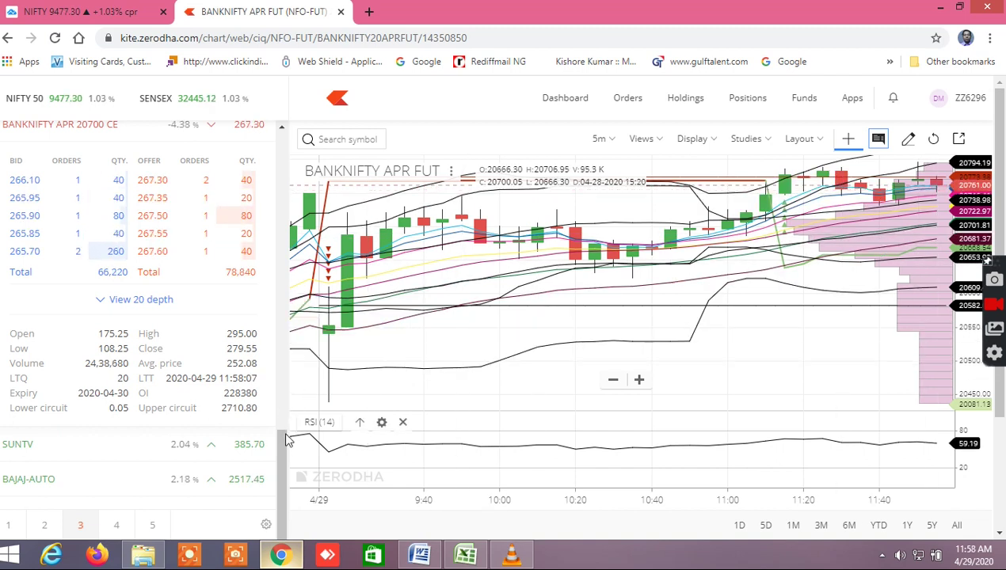
left_click_drag(282, 440, 288, 419)
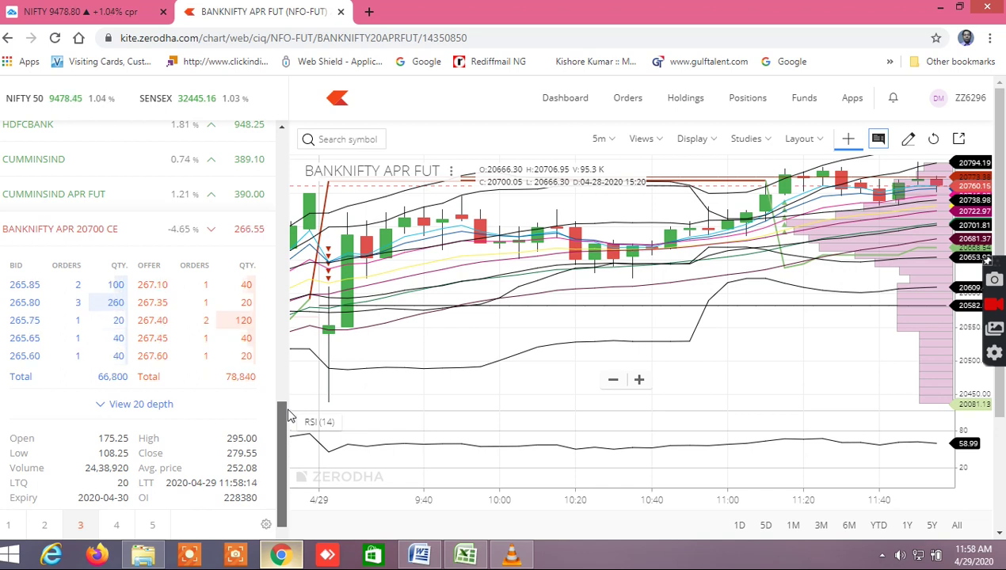
left_click_drag(289, 416, 271, 206)
mouse_move(157, 243)
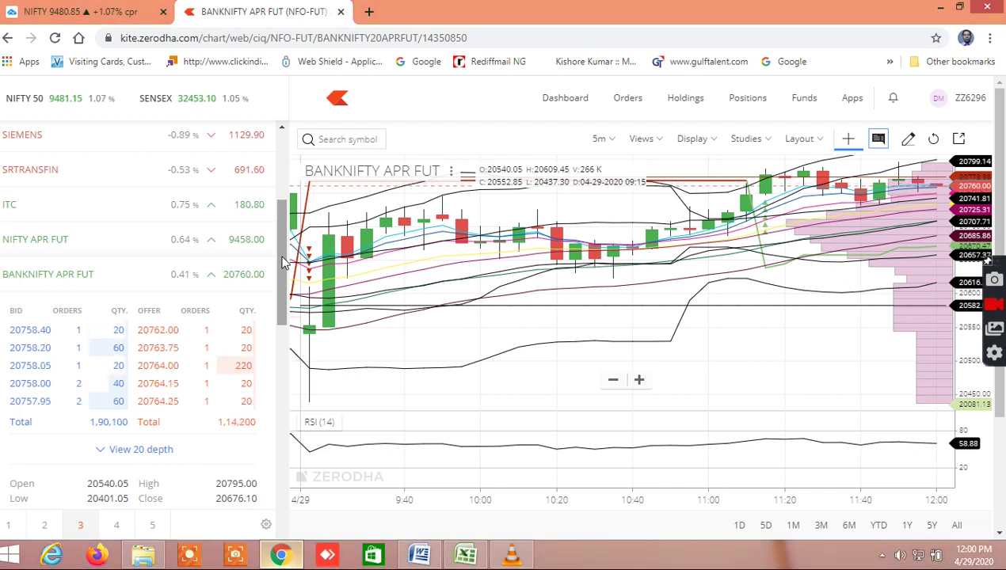
Set the BANKNIFTY APR FUT chart to a 15-minute interval and the Heikin Ashi chart style
left_click(602, 139)
left_click(602, 139)
left_click(602, 140)
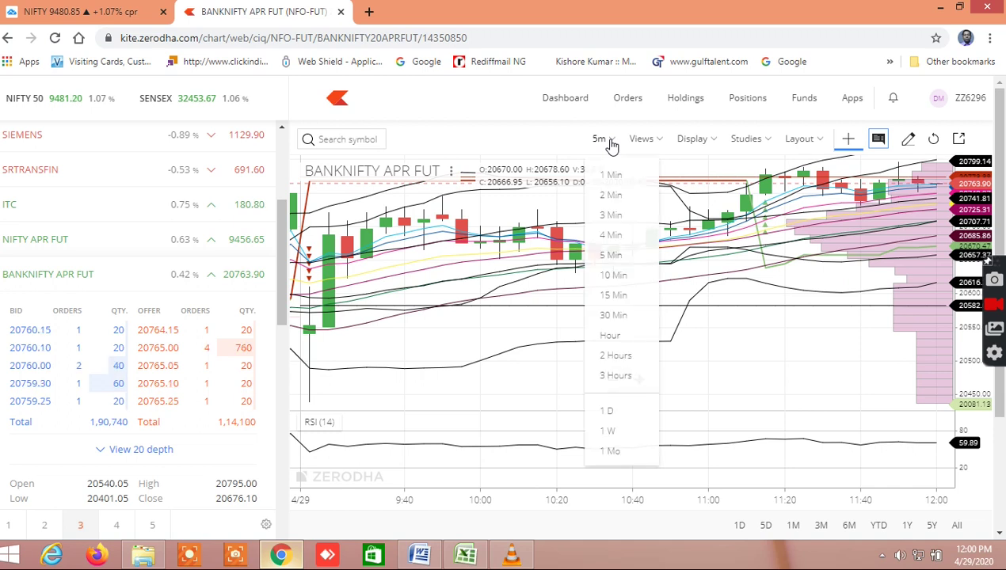
left_click(614, 296)
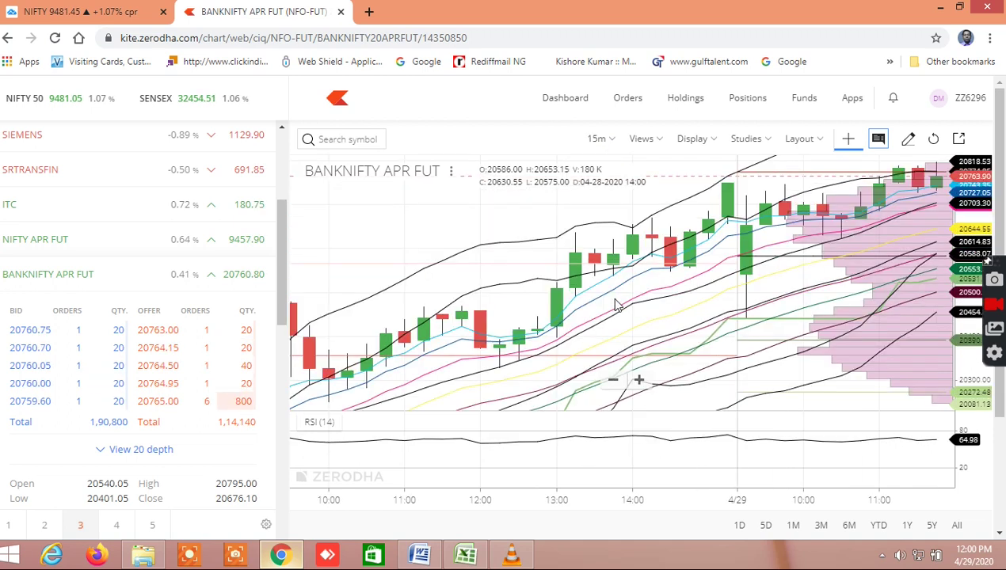
left_click(704, 143)
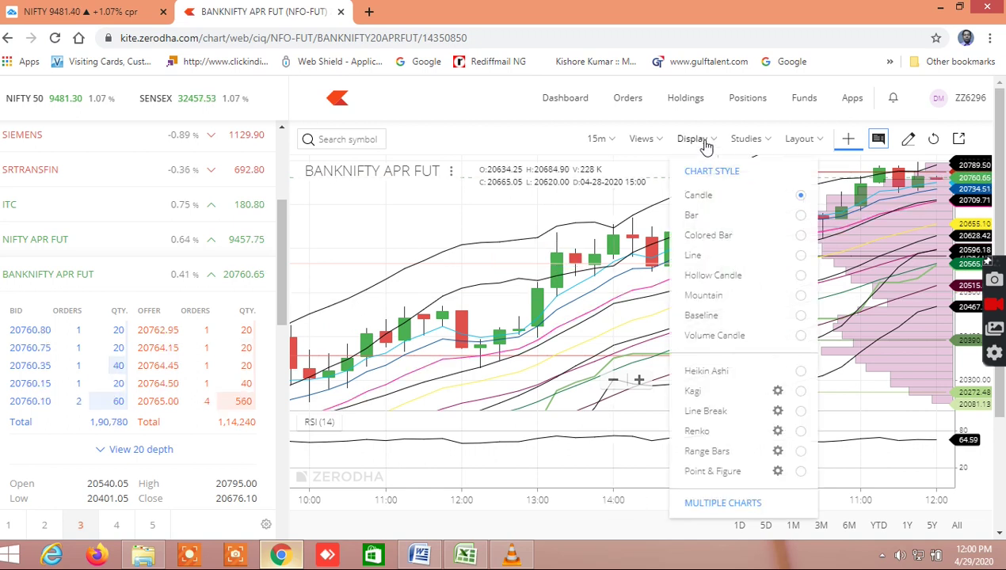
left_click(706, 372)
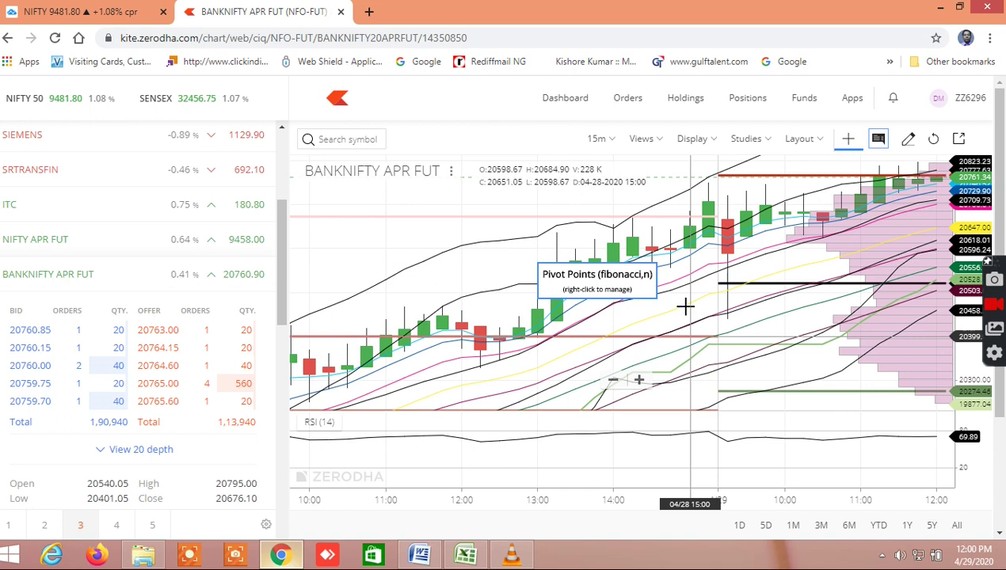
View the BANKNIFTY APR FUT chart at the 30-minute interval, and set it to the hourly interval
left_click(613, 141)
left_click(608, 316)
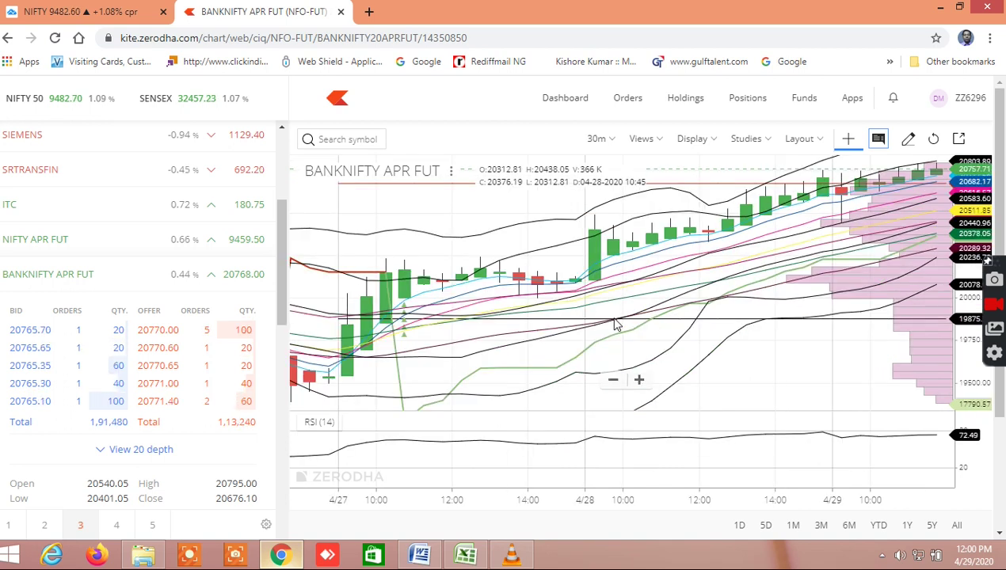
left_click(603, 143)
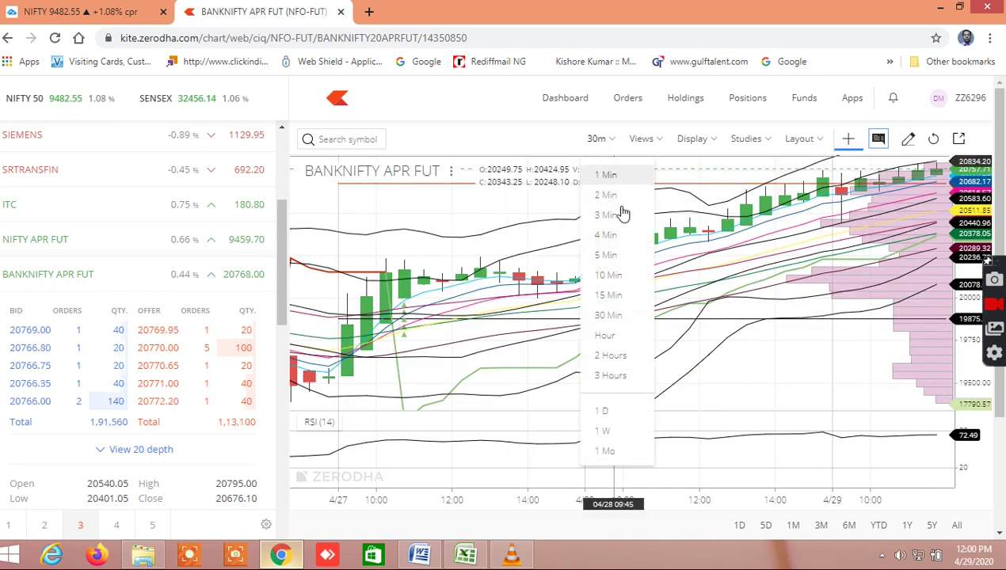
left_click(607, 336)
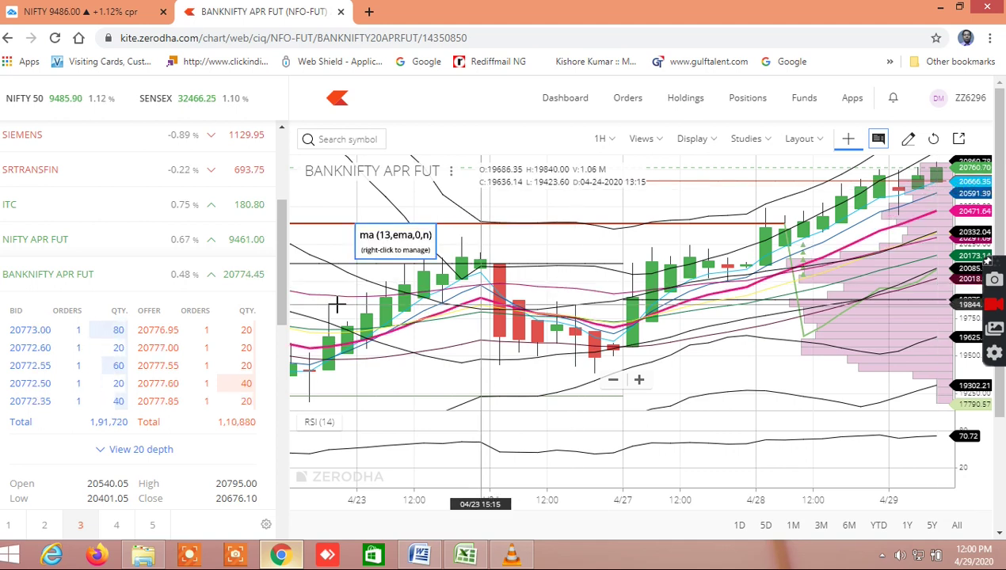
Compare the live quotes of PEL and PEL APR FUT, and return to the BANKNIFTY APR FUT market depth
left_click_drag(282, 287, 280, 531)
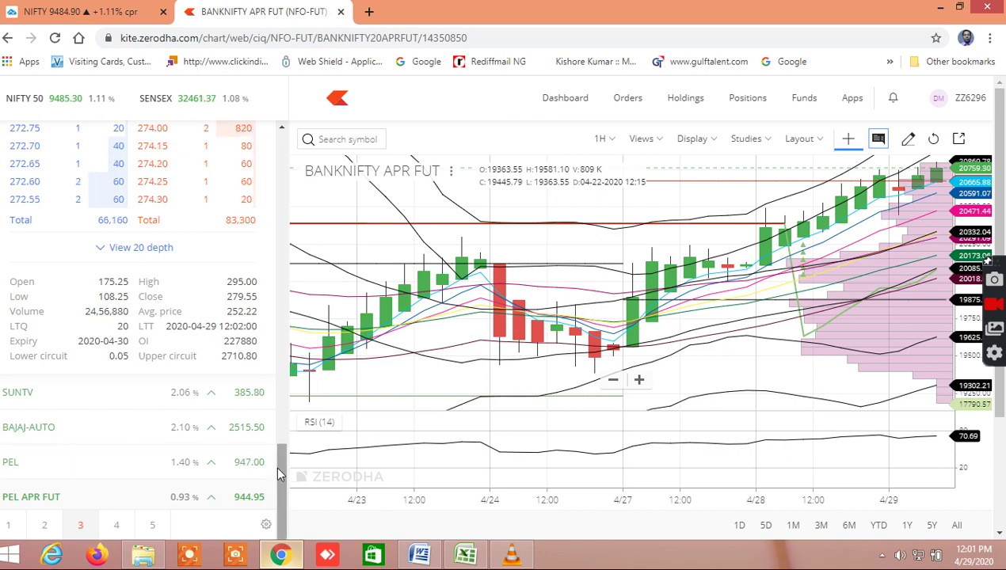
mouse_move(254, 501)
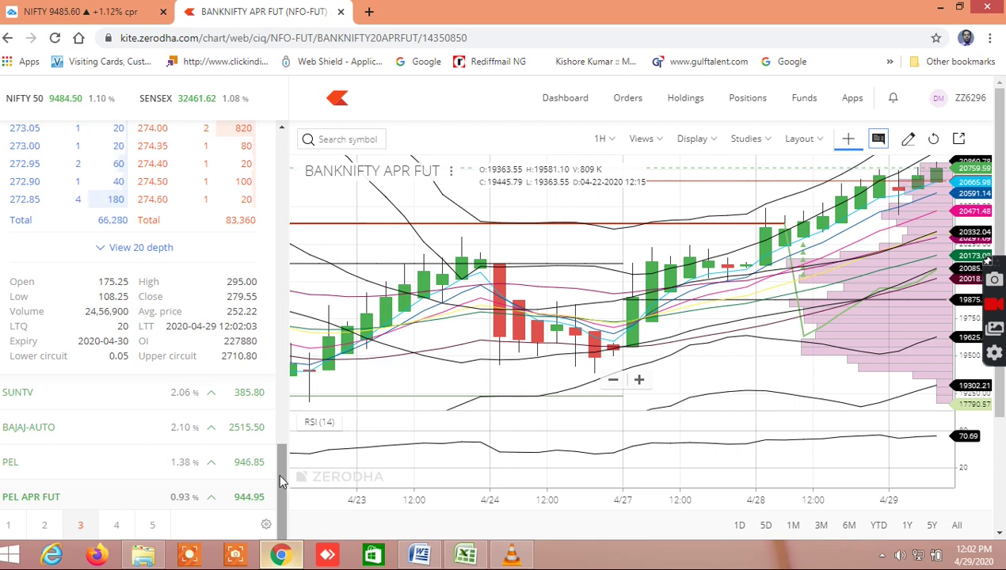
mouse_move(269, 463)
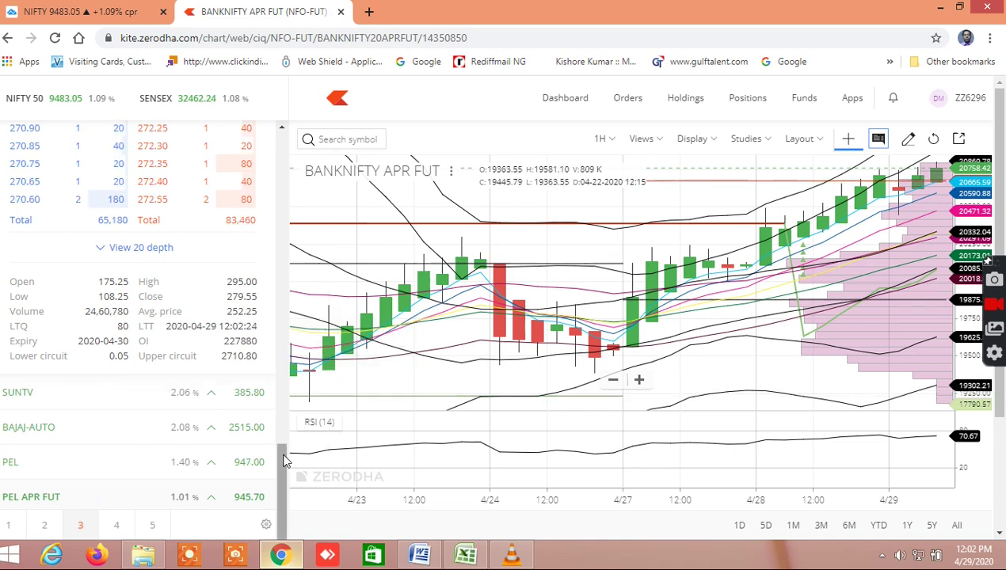
mouse_move(212, 403)
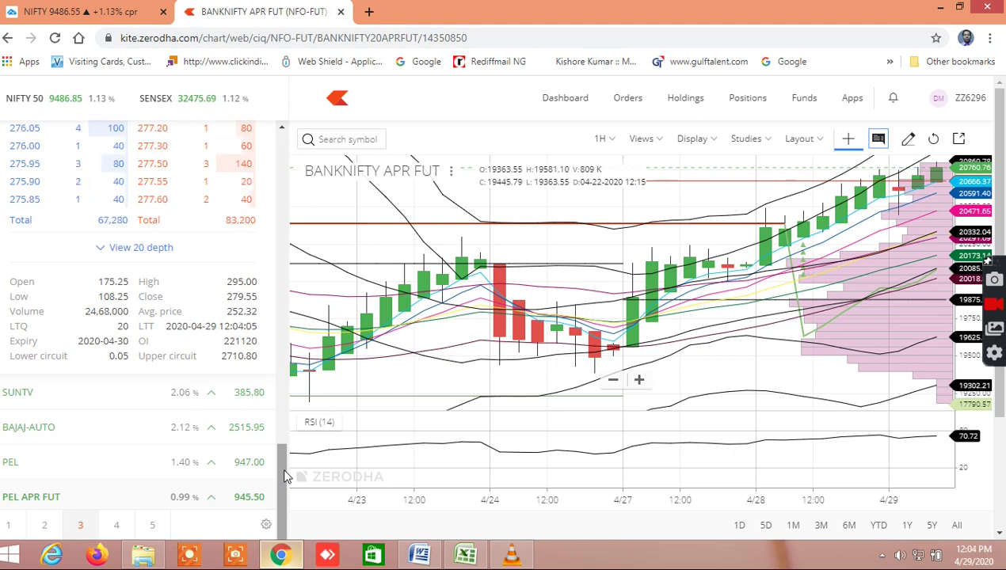
left_click_drag(283, 476, 287, 255)
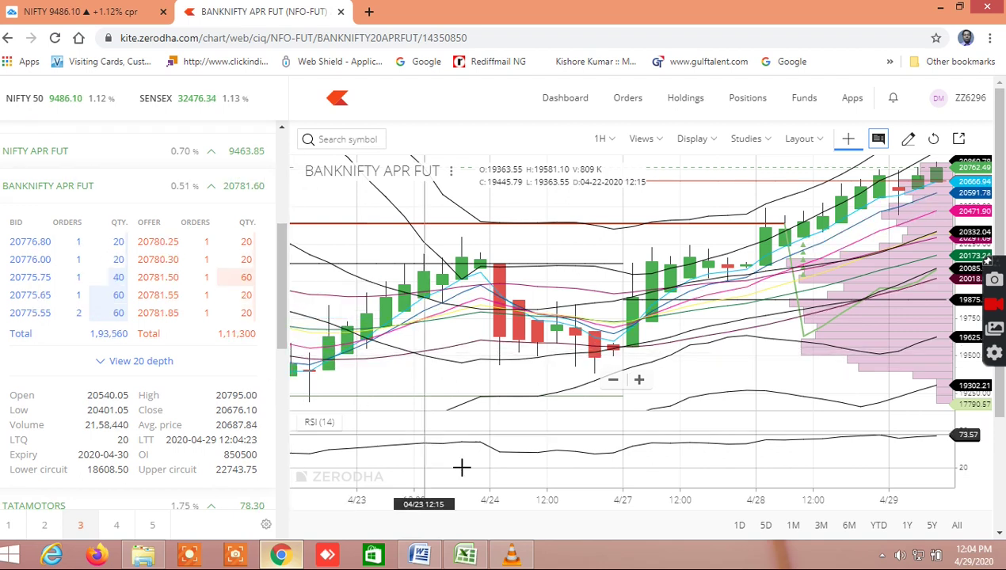
Switch to the Excel workbook BUY LEVEL AND SELL LEVEL CUM SCREENER and open the ALLBUY SELL LEVELSCUM SCREENER1 sheet
left_click(468, 556)
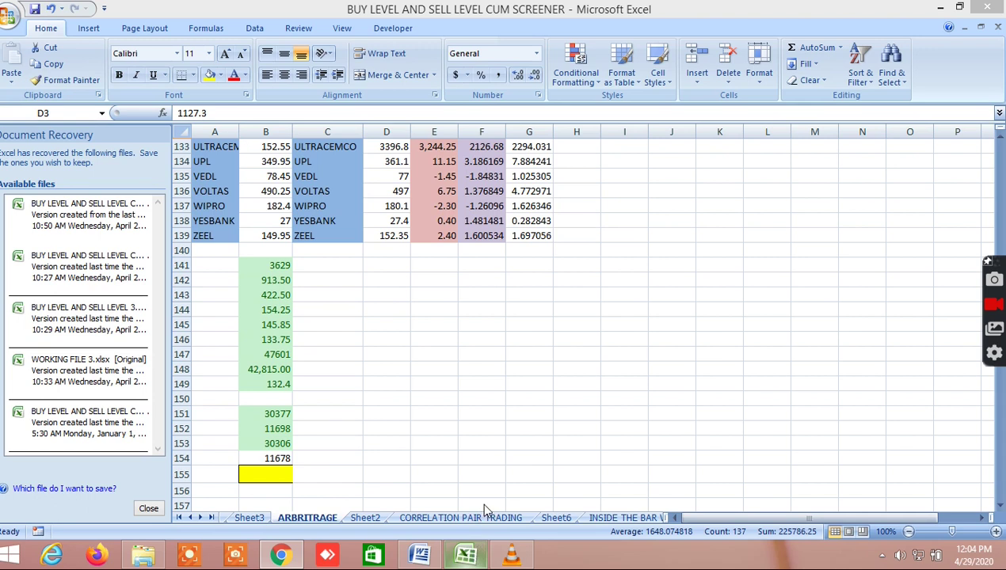
left_click(190, 516)
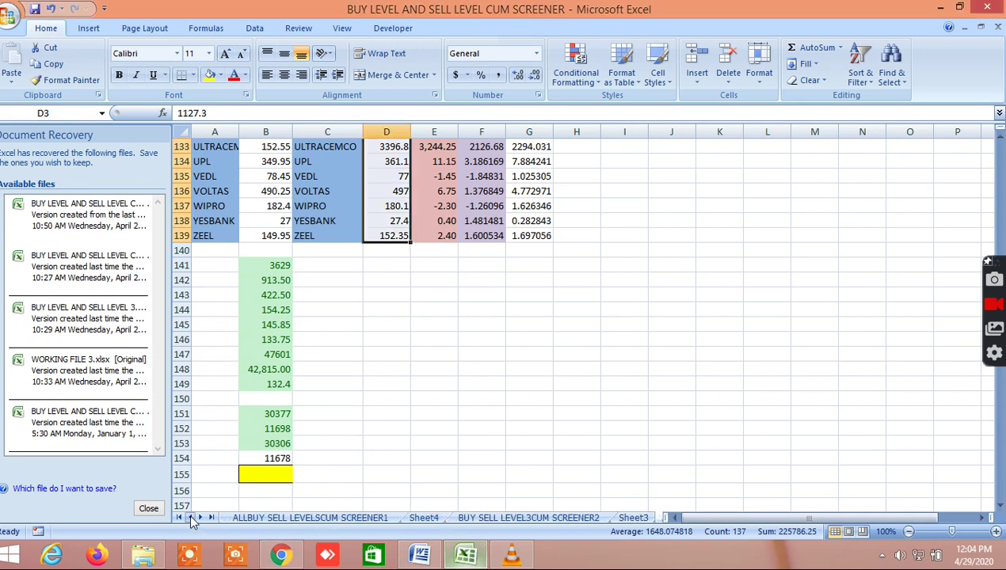
left_click(278, 519)
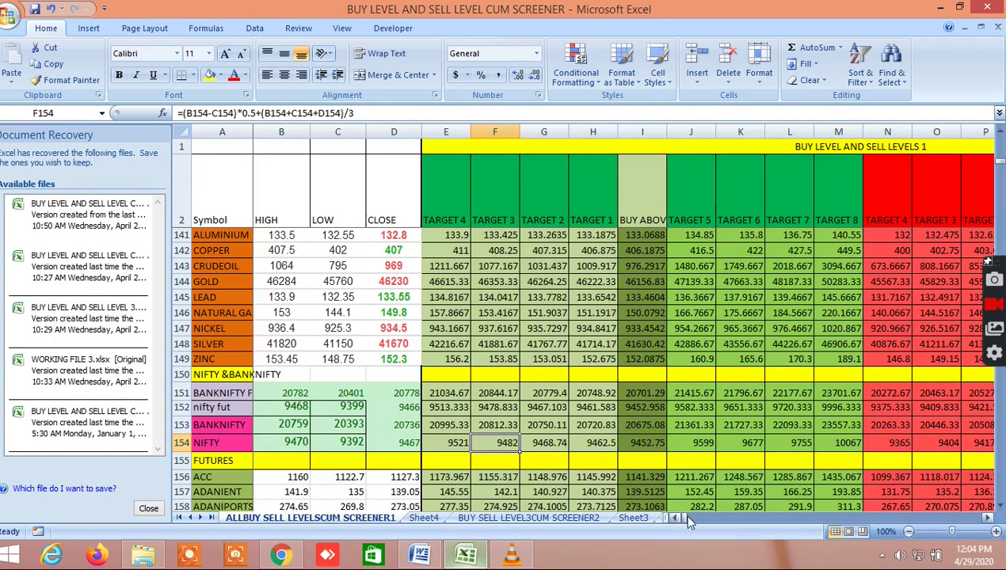
Examine the Murrey's levels, timeframe probabilities, moving averages, Gann 360 probability and previous breakout columns for BANKNIFTY and NIFTY
left_click_drag(688, 517, 767, 542)
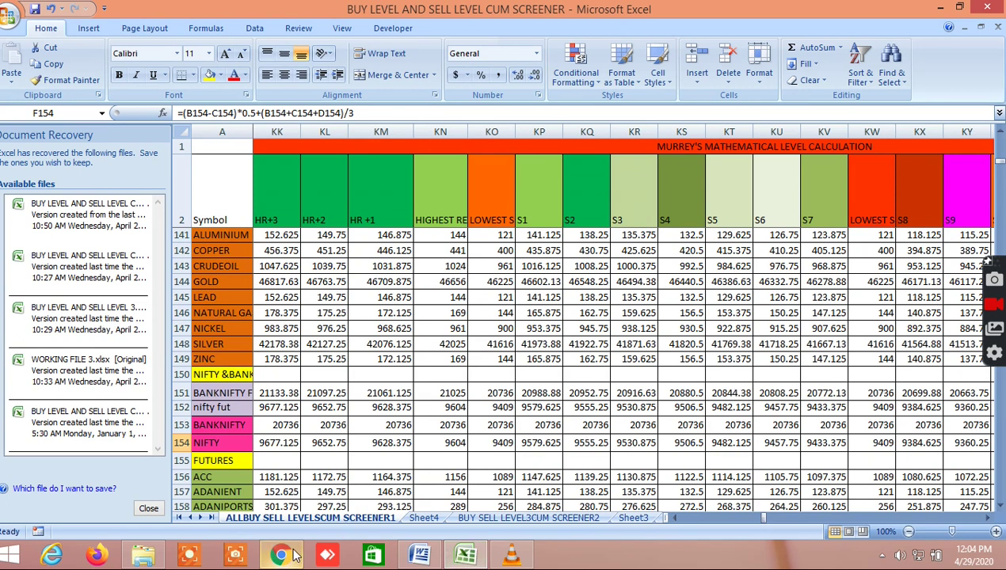
left_click_drag(764, 518, 720, 521)
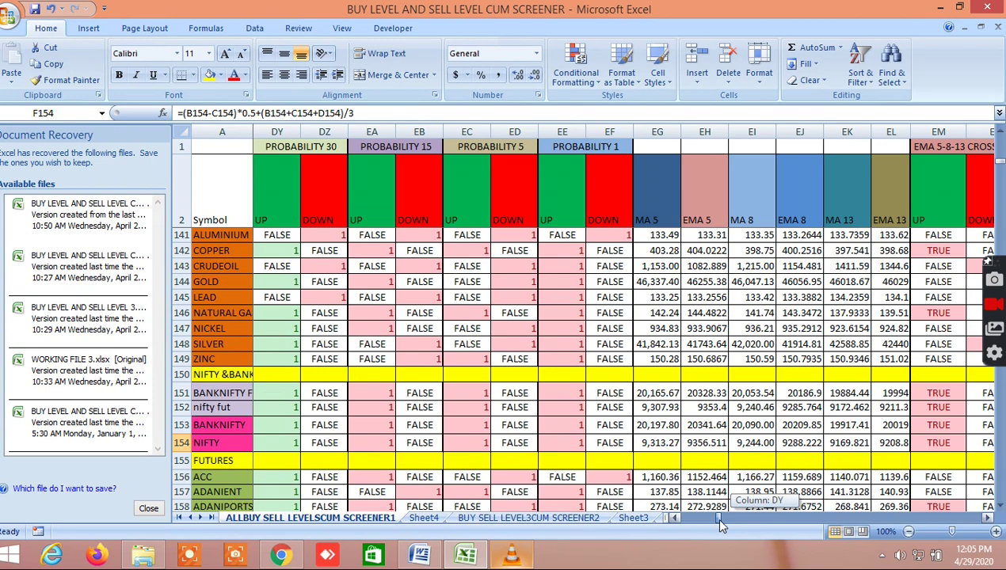
left_click_drag(719, 521, 820, 526)
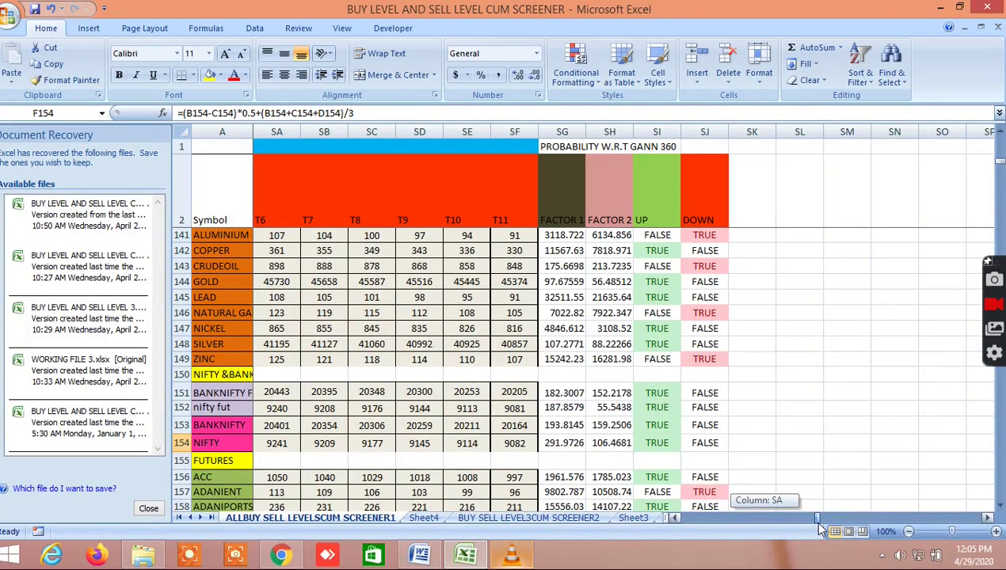
left_click_drag(821, 531, 751, 534)
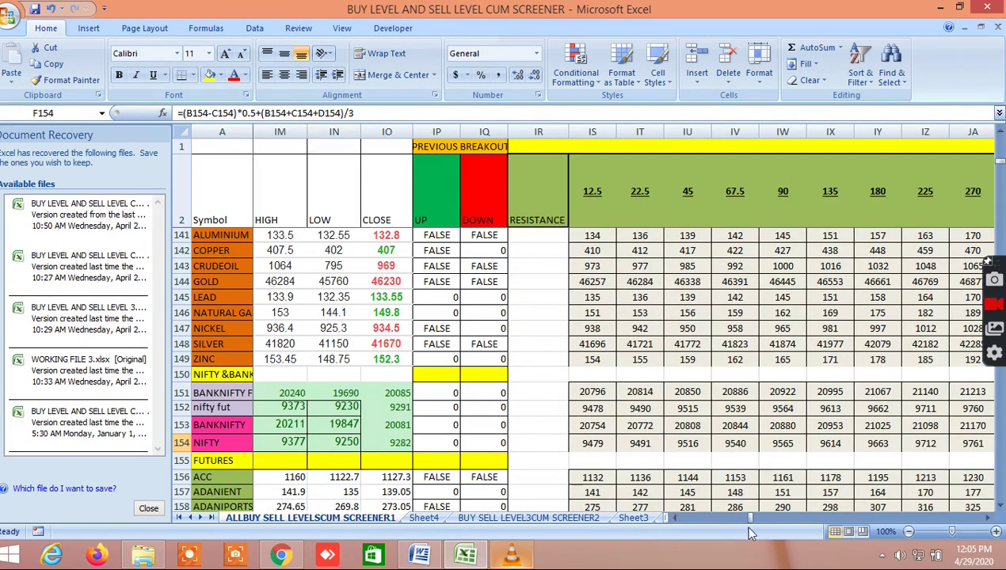
Switch back to Kite in Chrome and check the BANKNIFTY APR 20700 CE, PEL, PEL APR FUT and BANKNIFTY APR FUT quotes
left_click(280, 555)
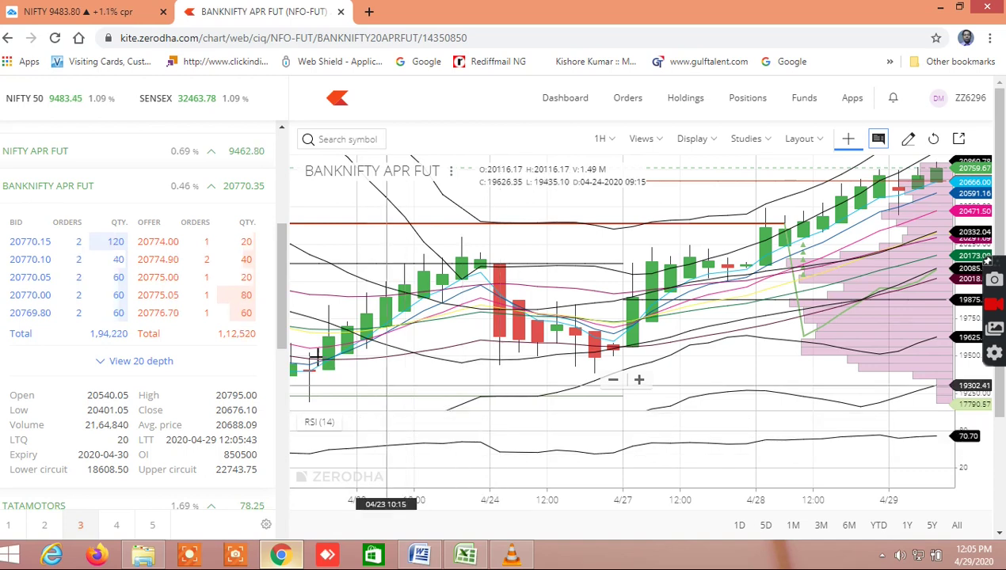
left_click_drag(282, 315, 284, 512)
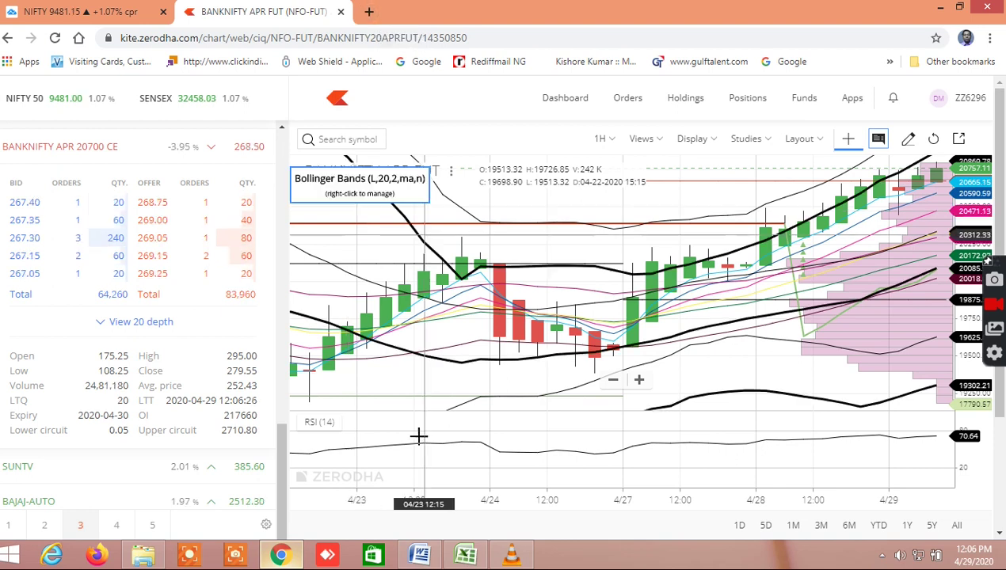
scroll(277, 445, "down", 2)
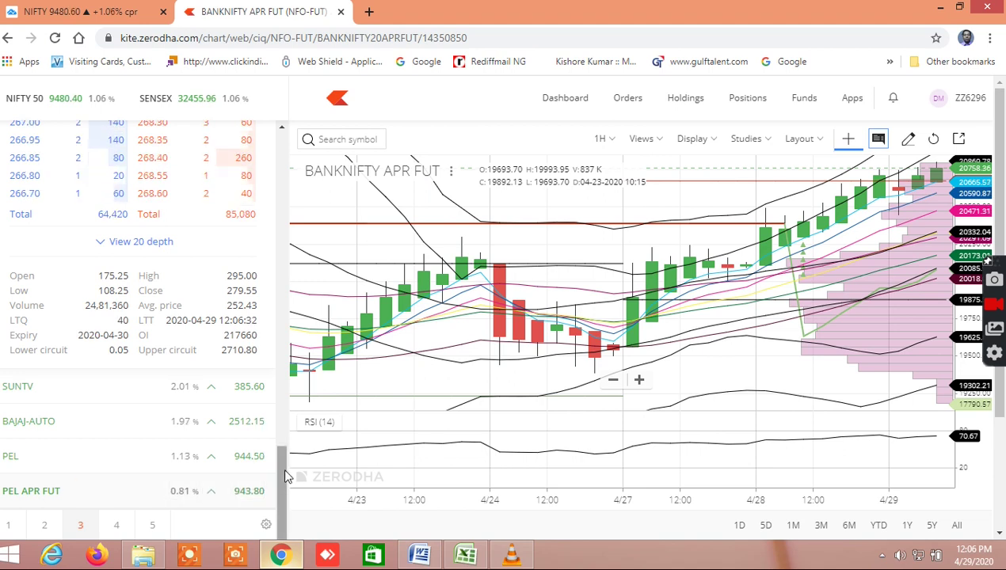
left_click_drag(284, 477, 285, 476)
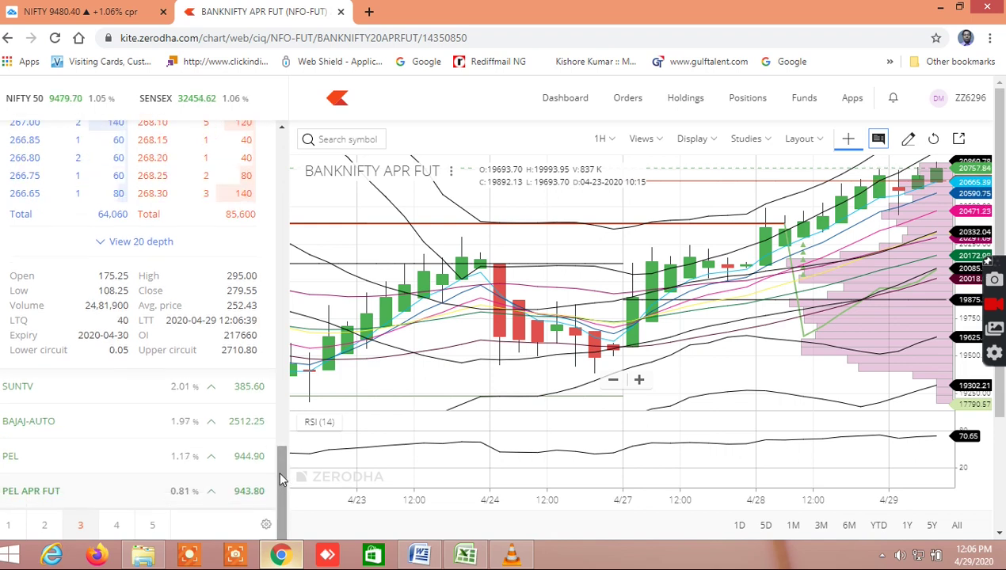
left_click_drag(282, 477, 302, 255)
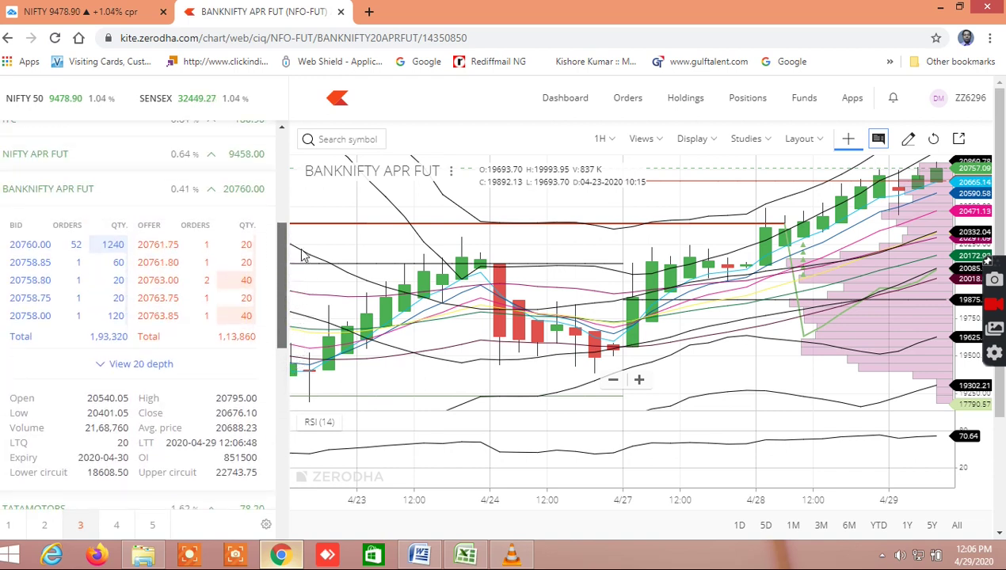
Open youtube.com in a new browser tab
left_click(369, 14)
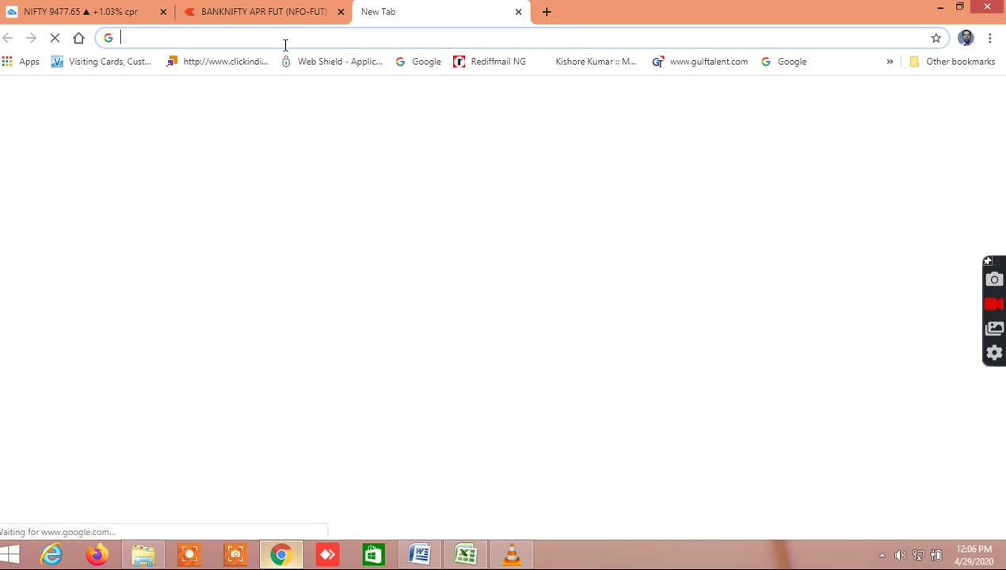
type("you")
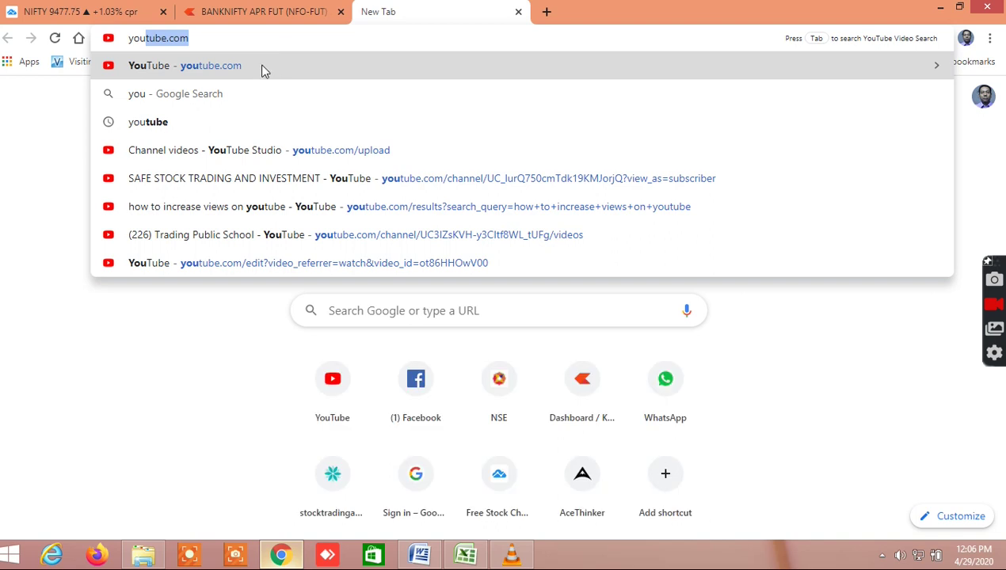
key("Return")
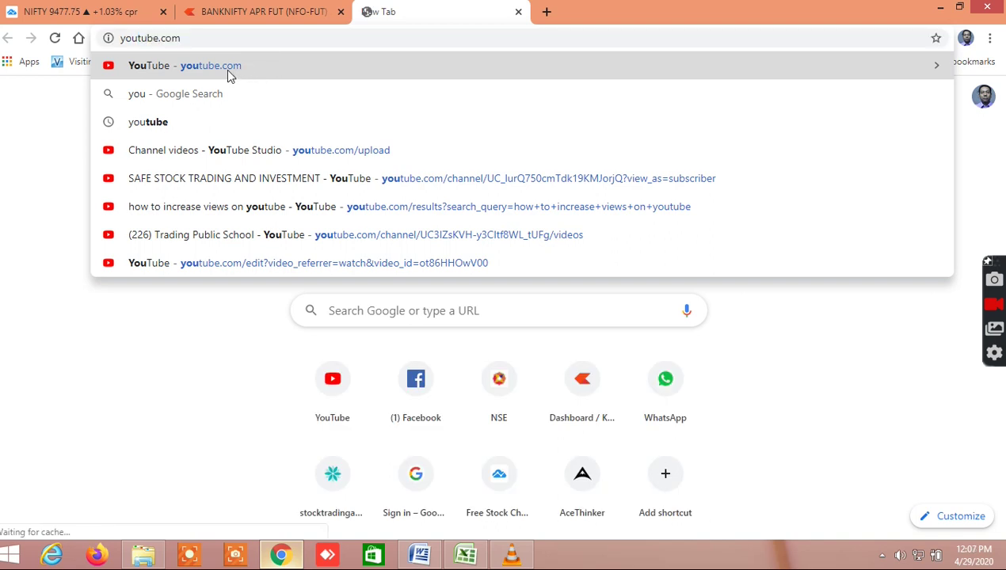